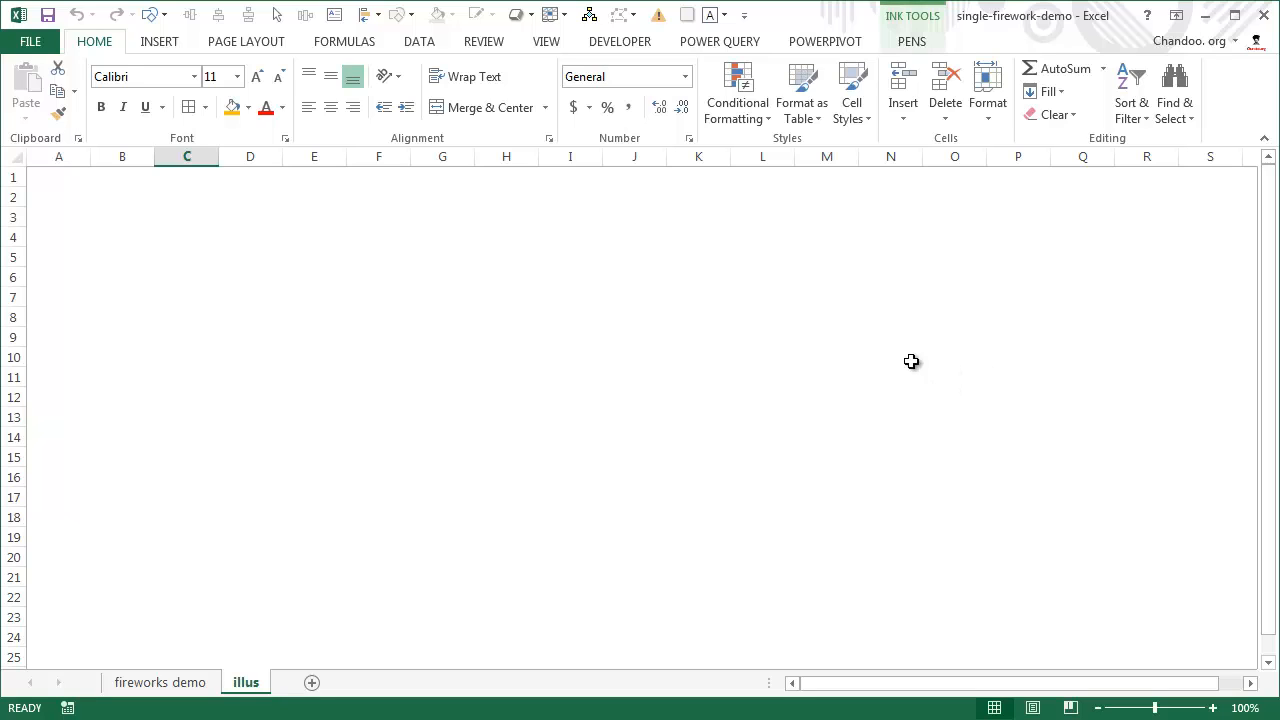
click(928, 44)
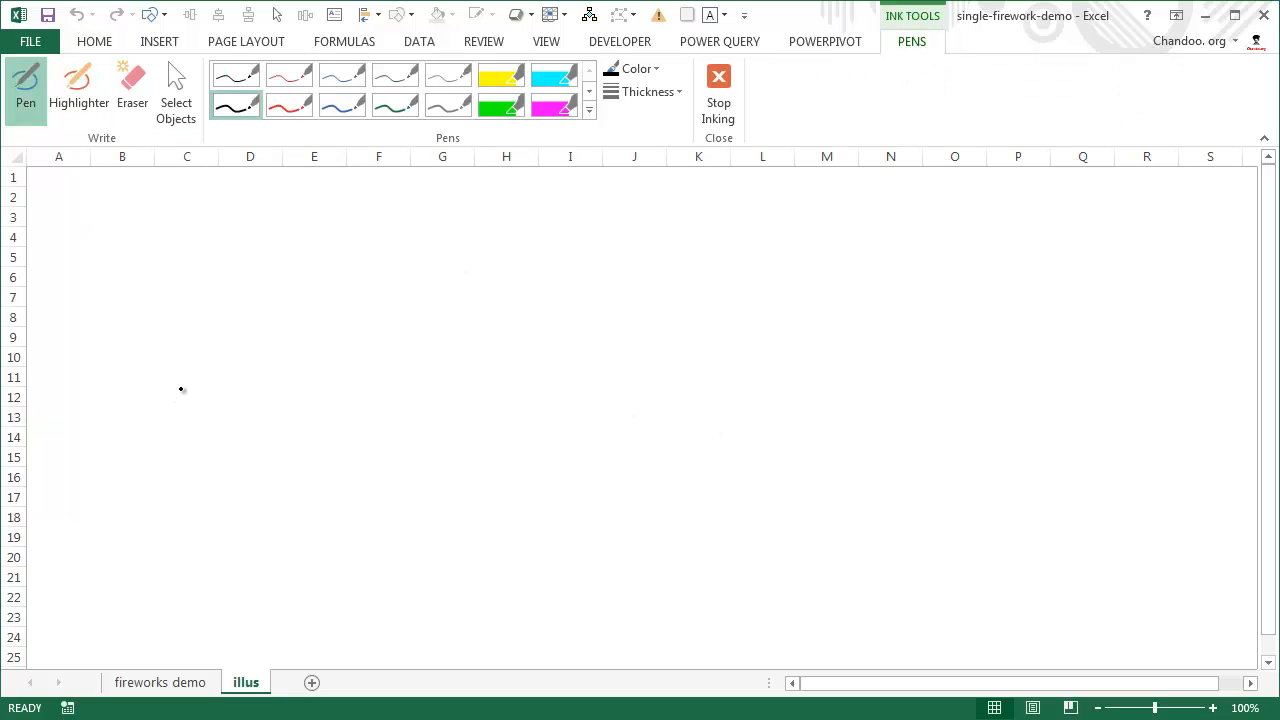
drag(181, 390, 191, 389)
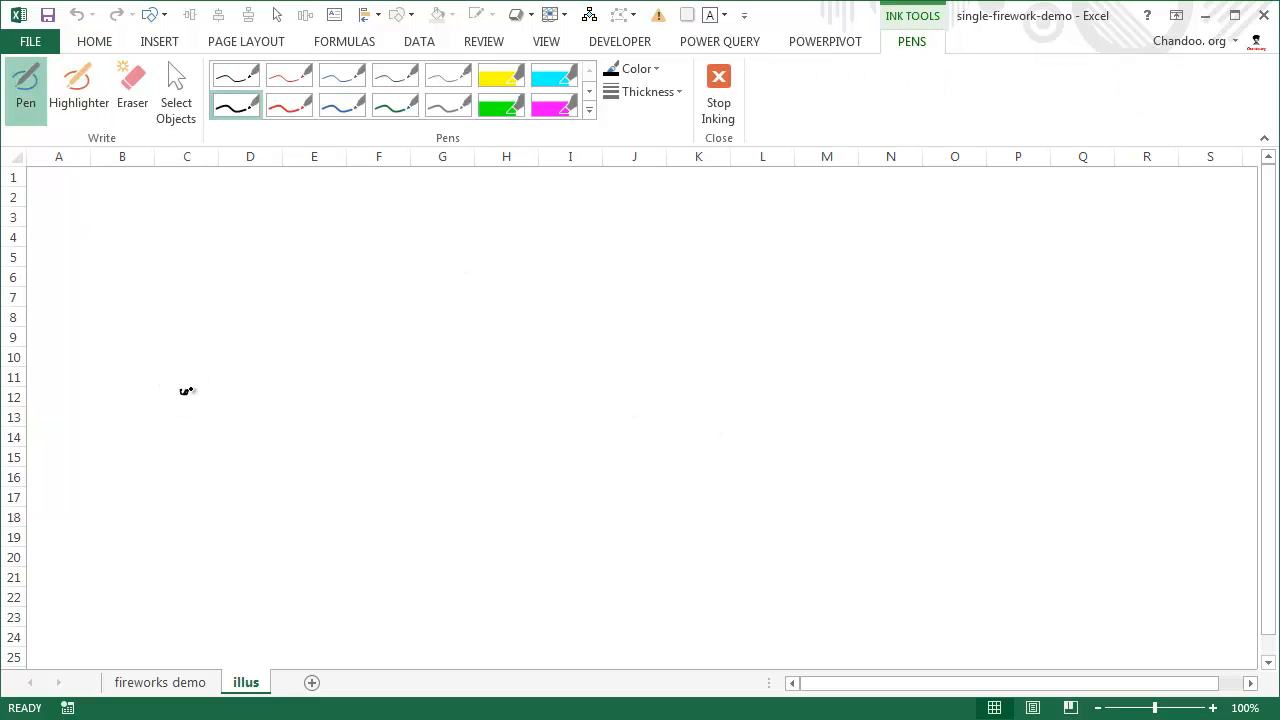
click(184, 391)
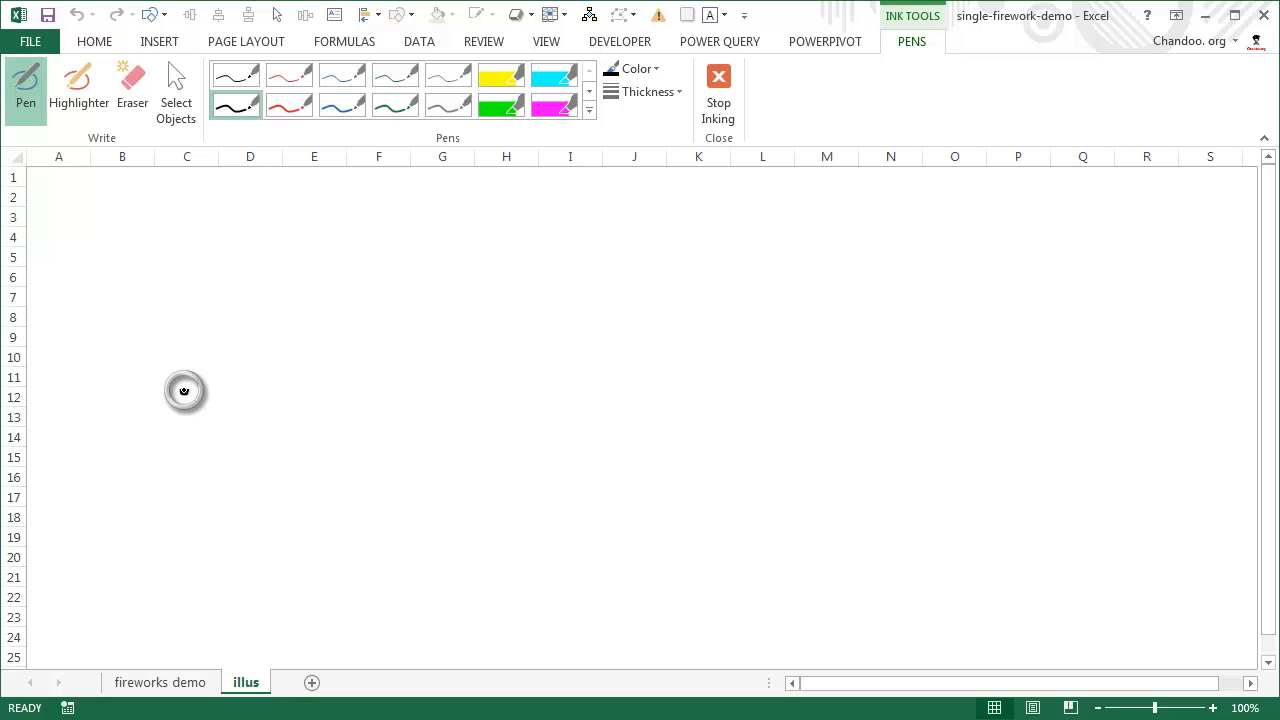
drag(184, 391, 241, 279)
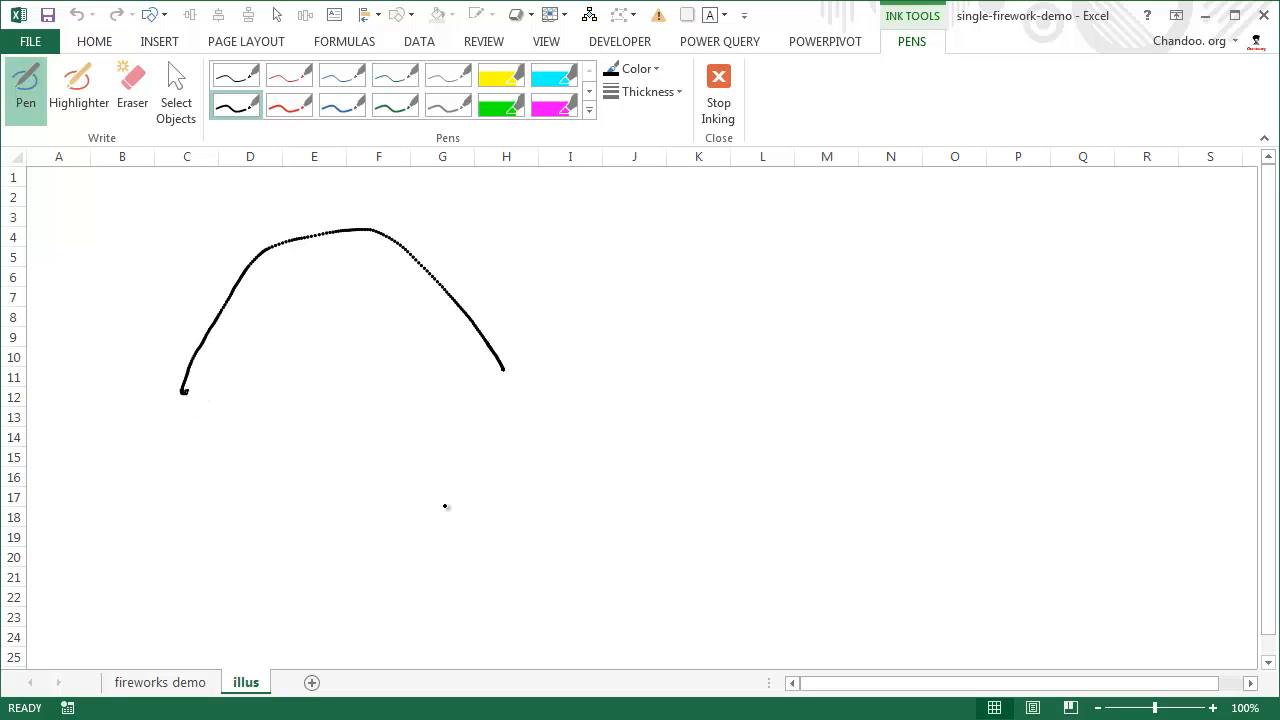
key(ctrl+z)
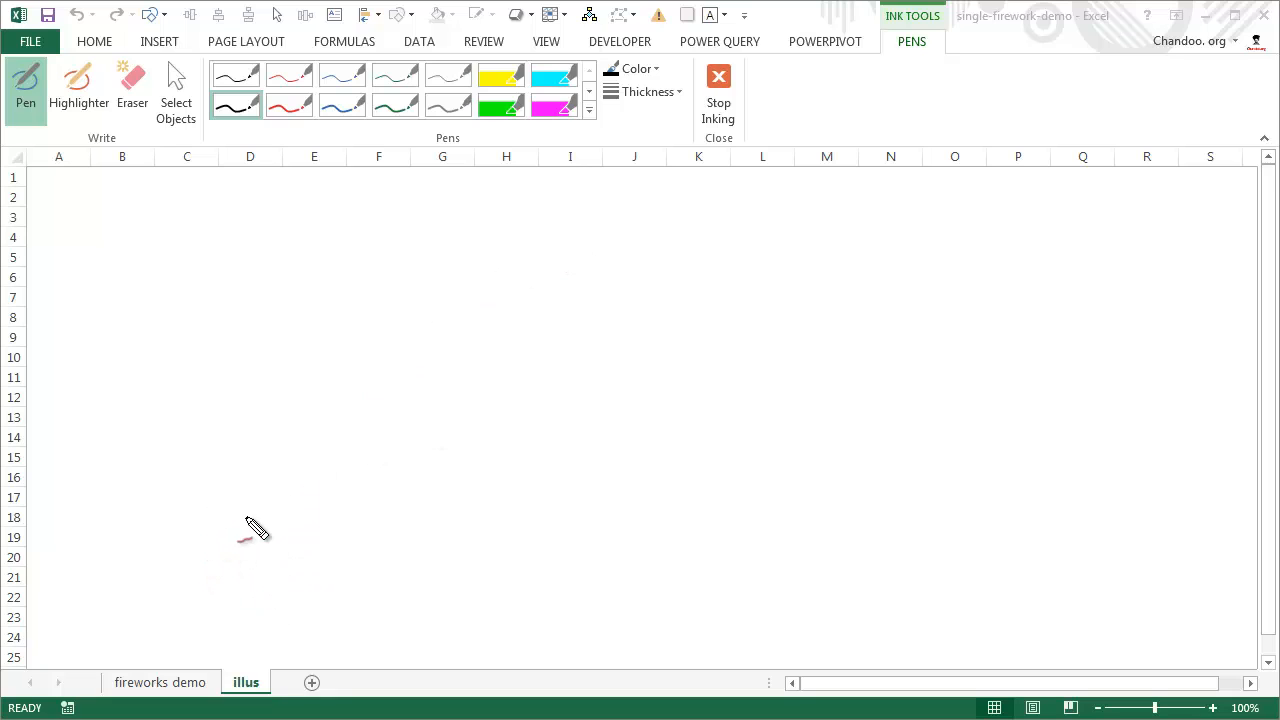
Draw in red a wide arc-shaped firework path, a steeper rising path beside it, and a burst with radiating rays.
mouse_move(267, 537)
mouse_down()
mouse_move(257, 450)
mouse_move(432, 357)
mouse_move(542, 532)
mouse_up()
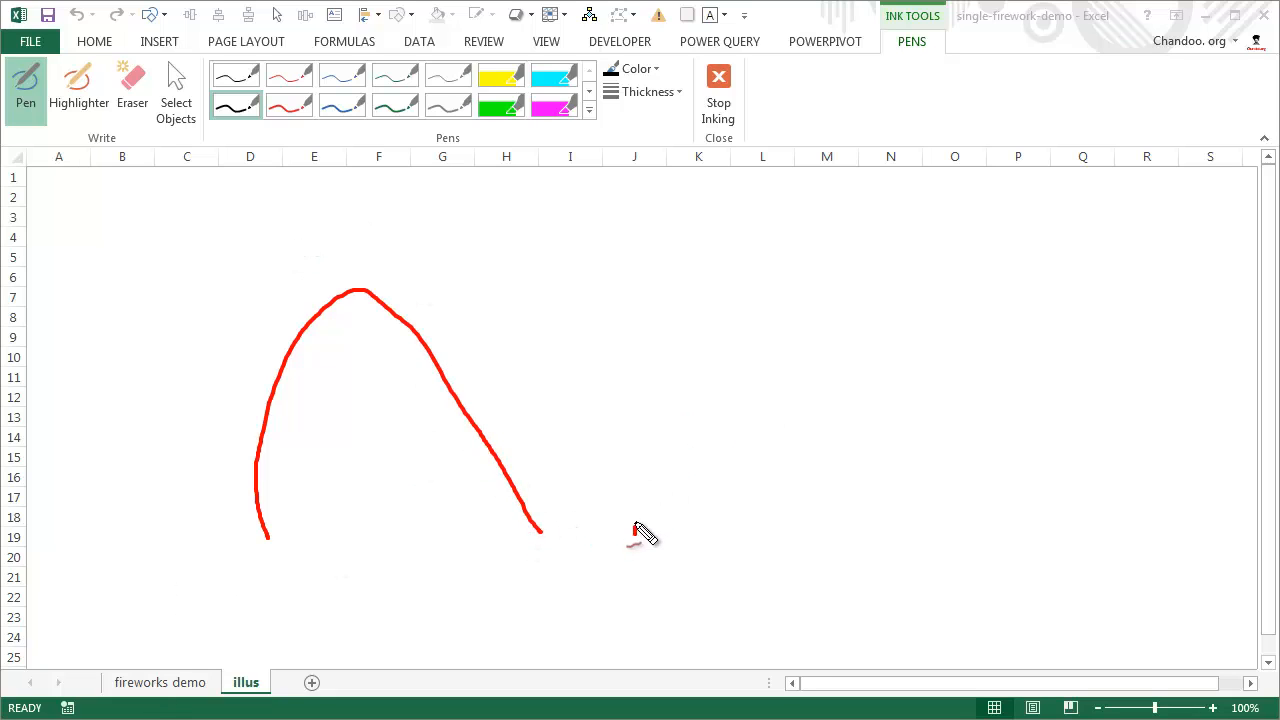
mouse_move(634, 532)
mouse_down()
mouse_move(636, 258)
mouse_move(652, 200)
mouse_move(672, 183)
mouse_move(710, 213)
mouse_up()
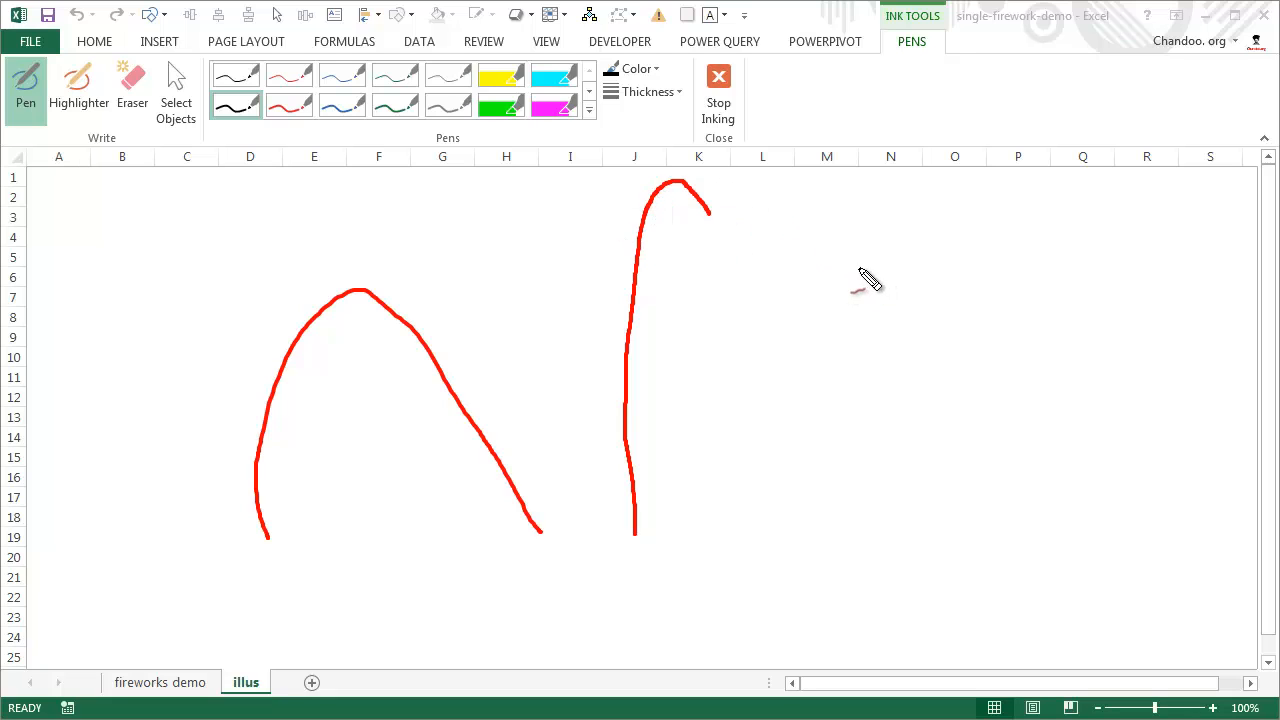
mouse_move(862, 270)
mouse_down()
mouse_move(843, 294)
mouse_move(785, 278)
mouse_move(781, 330)
mouse_move(868, 343)
mouse_move(935, 330)
mouse_move(936, 263)
mouse_move(913, 213)
mouse_move(848, 222)
mouse_move(836, 192)
mouse_up()
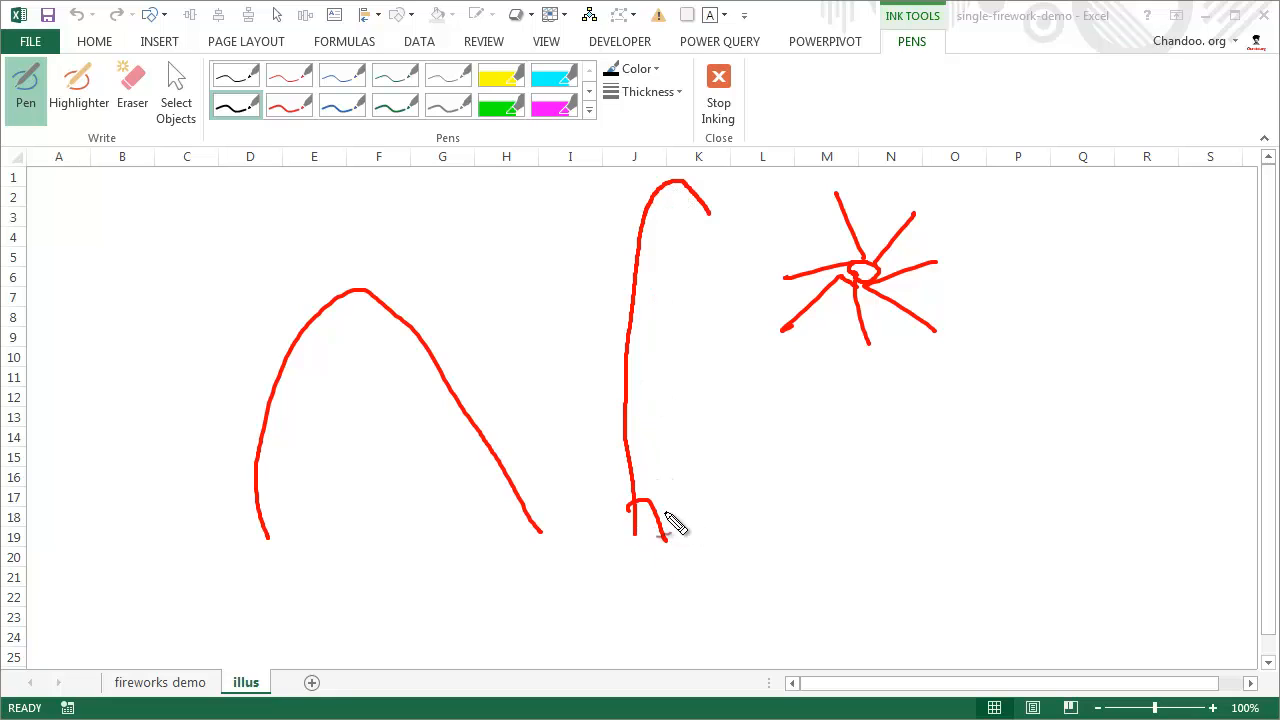
Complete the launch angle mark at the base of the steeper path and handwrite the range 80 – 120 with a note below it.
drag(626, 537, 728, 518)
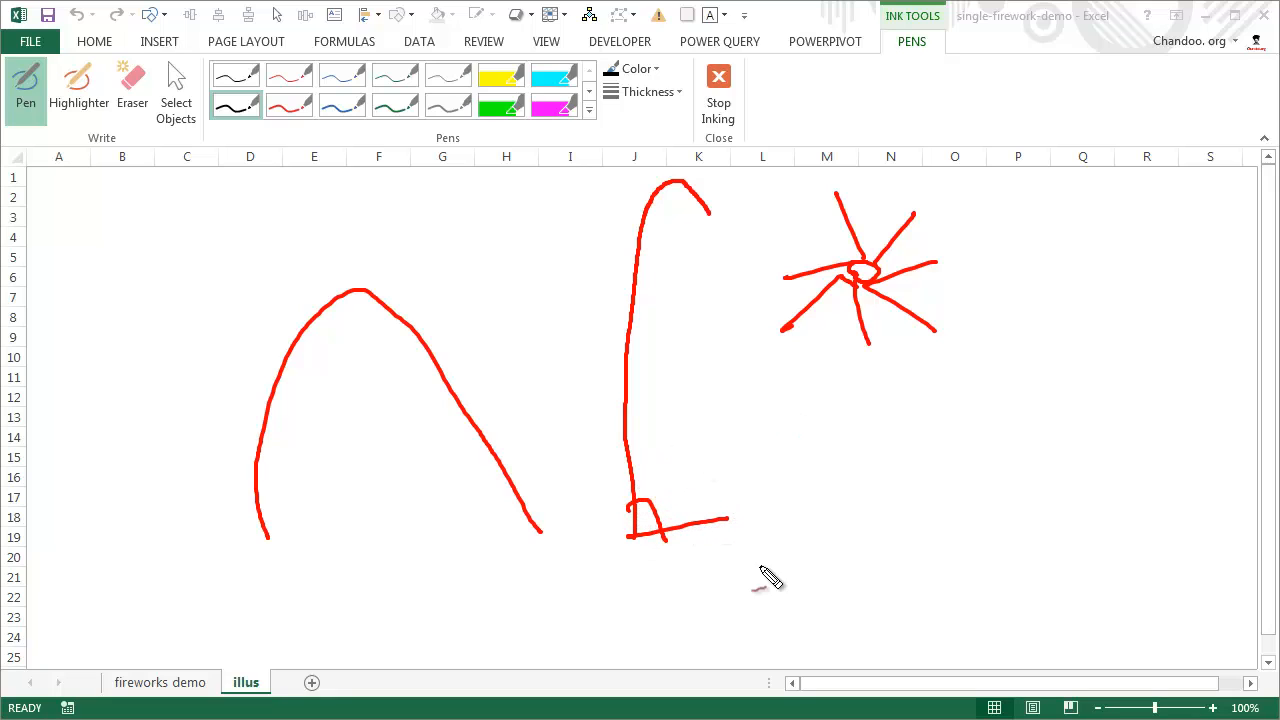
mouse_move(841, 440)
mouse_down()
mouse_move(866, 459)
mouse_move(880, 441)
mouse_up()
drag(896, 438, 999, 447)
mouse_move(1013, 423)
mouse_down()
mouse_move(1028, 420)
mouse_move(1037, 445)
mouse_up()
mouse_move(1062, 421)
mouse_down()
mouse_move(1074, 434)
mouse_move(1064, 421)
mouse_up()
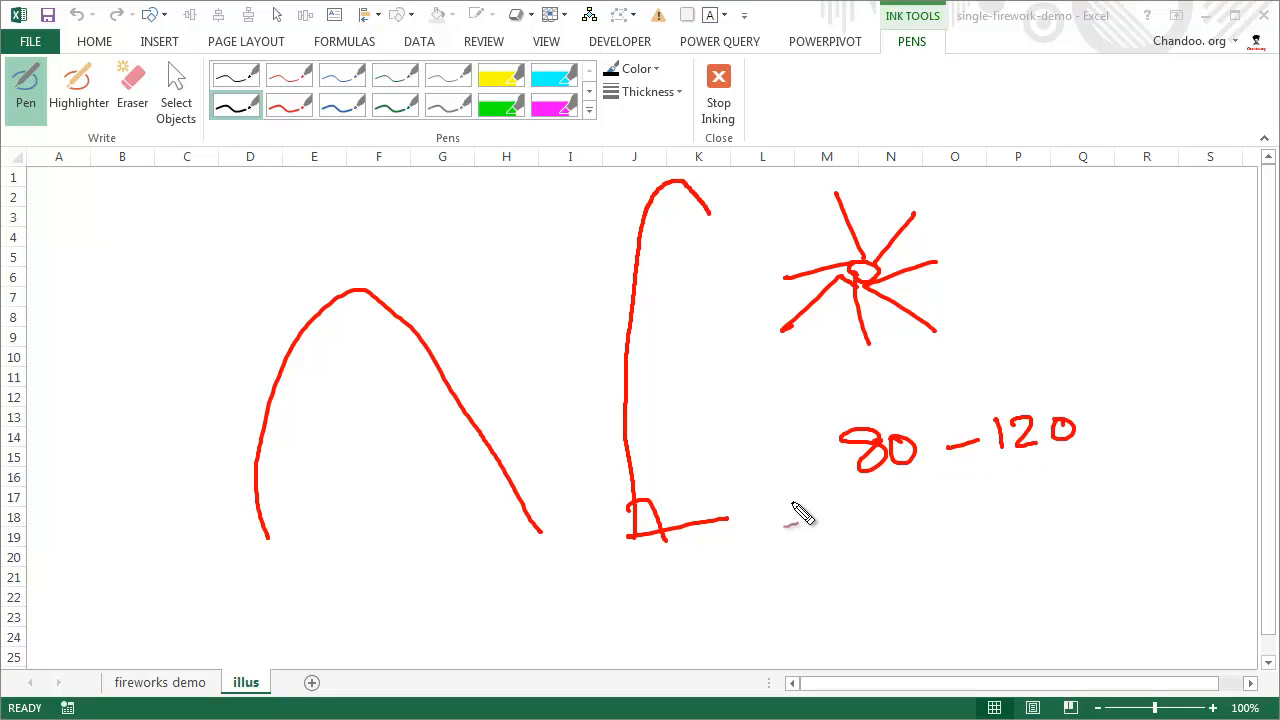
drag(877, 522, 912, 500)
mouse_move(930, 494)
mouse_down()
mouse_move(937, 531)
mouse_move(912, 536)
mouse_up()
drag(972, 514, 1020, 512)
mouse_move(1040, 486)
mouse_down()
mouse_move(1046, 523)
mouse_move(1052, 488)
mouse_move(1046, 520)
mouse_move(1074, 520)
mouse_move(1113, 464)
mouse_up()
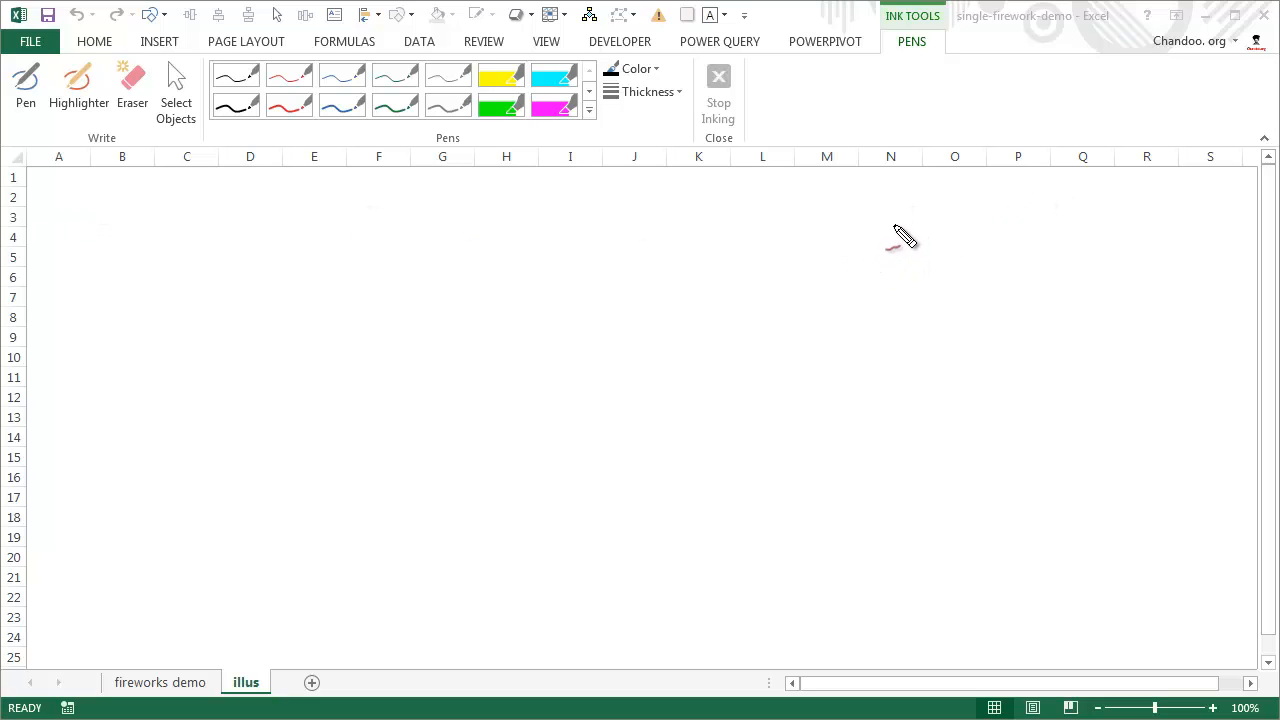
Handwrite a theta symbol around column N and draw a double ground line beneath it, roughly from column L to R.
mouse_move(903, 235)
mouse_down()
mouse_move(920, 214)
mouse_move(971, 234)
mouse_move(915, 230)
mouse_up()
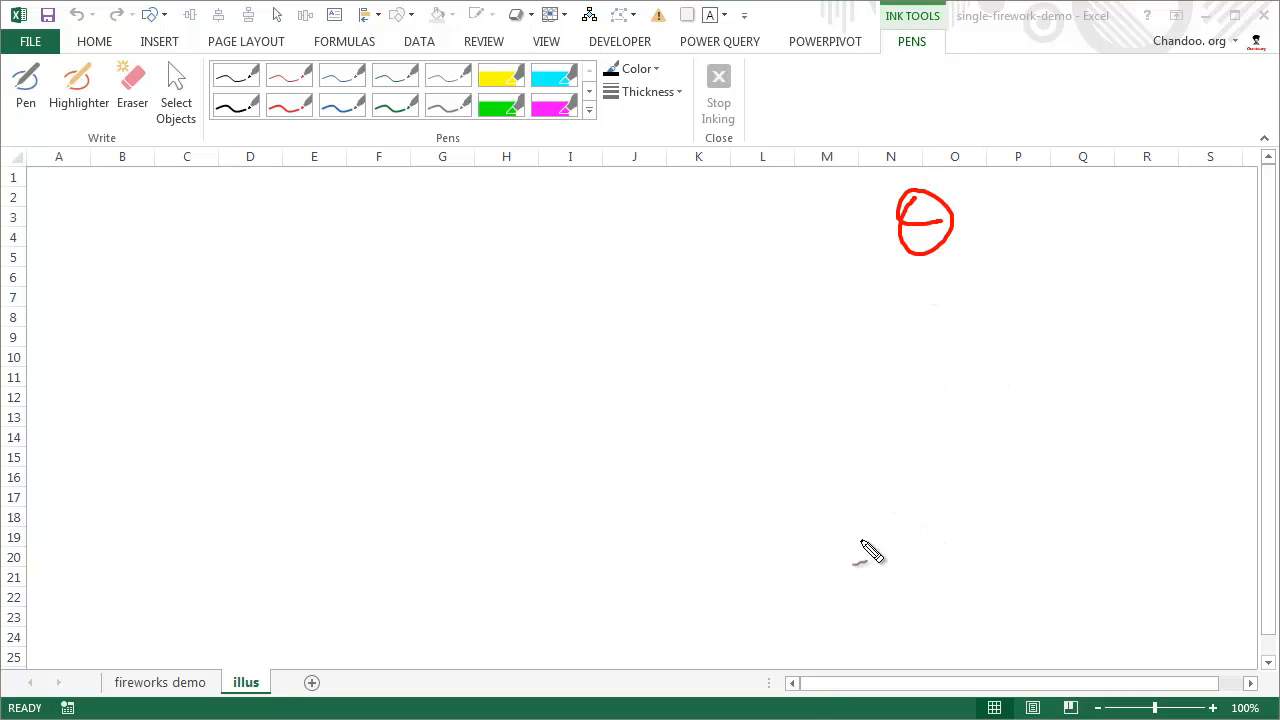
drag(778, 561, 1131, 530)
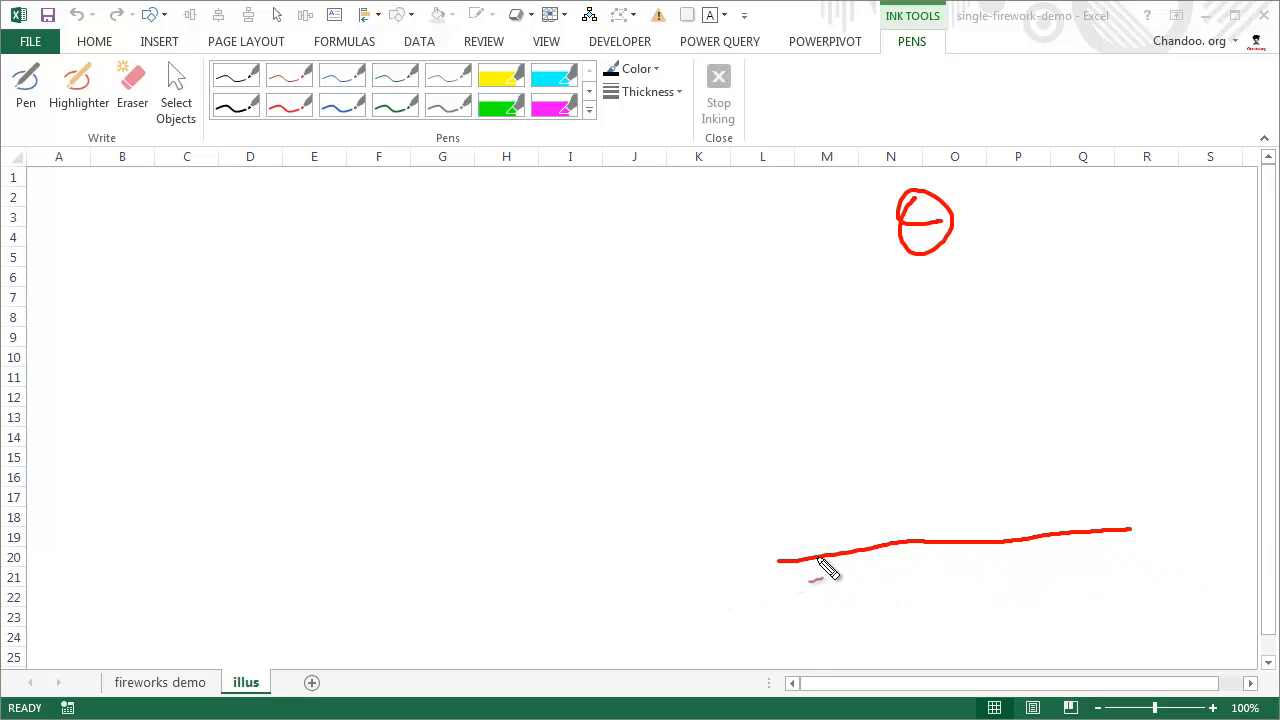
drag(763, 542, 1151, 526)
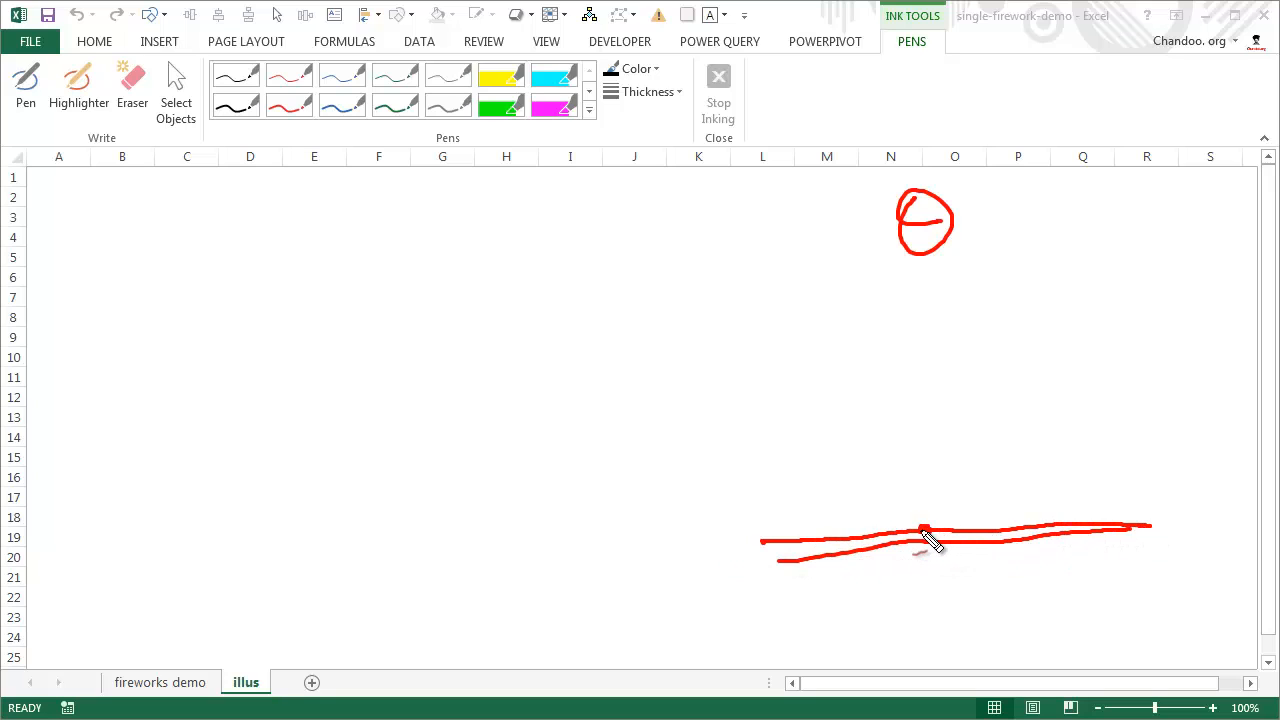
Draw a fan of launch rays rising from one point on the ground line, with an angle arc at its base.
drag(924, 510, 921, 458)
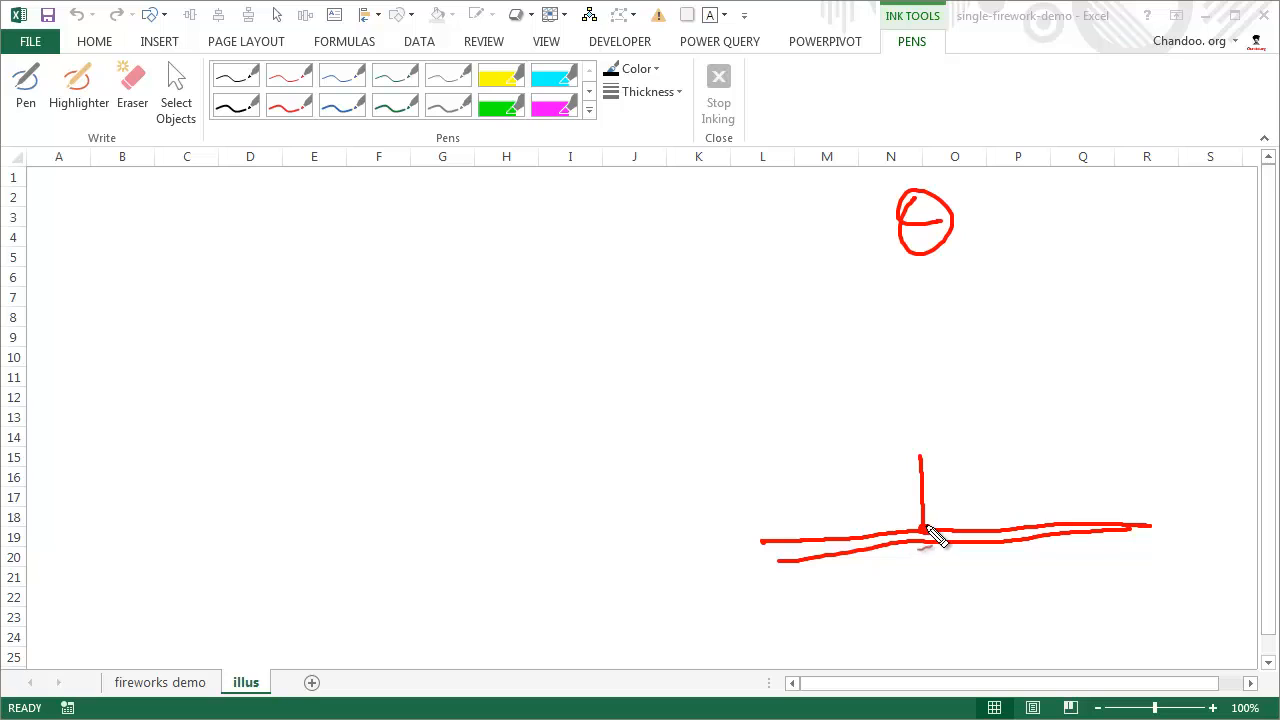
drag(926, 527, 945, 446)
drag(922, 528, 897, 456)
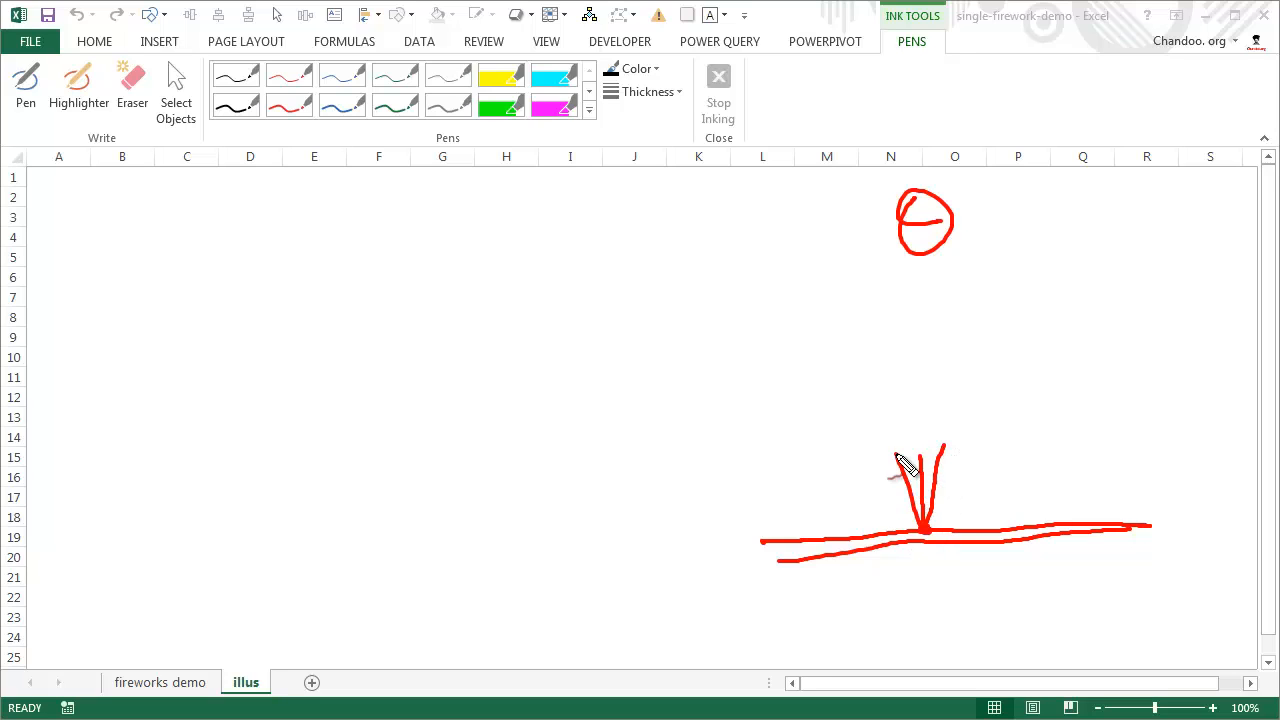
drag(926, 531, 966, 455)
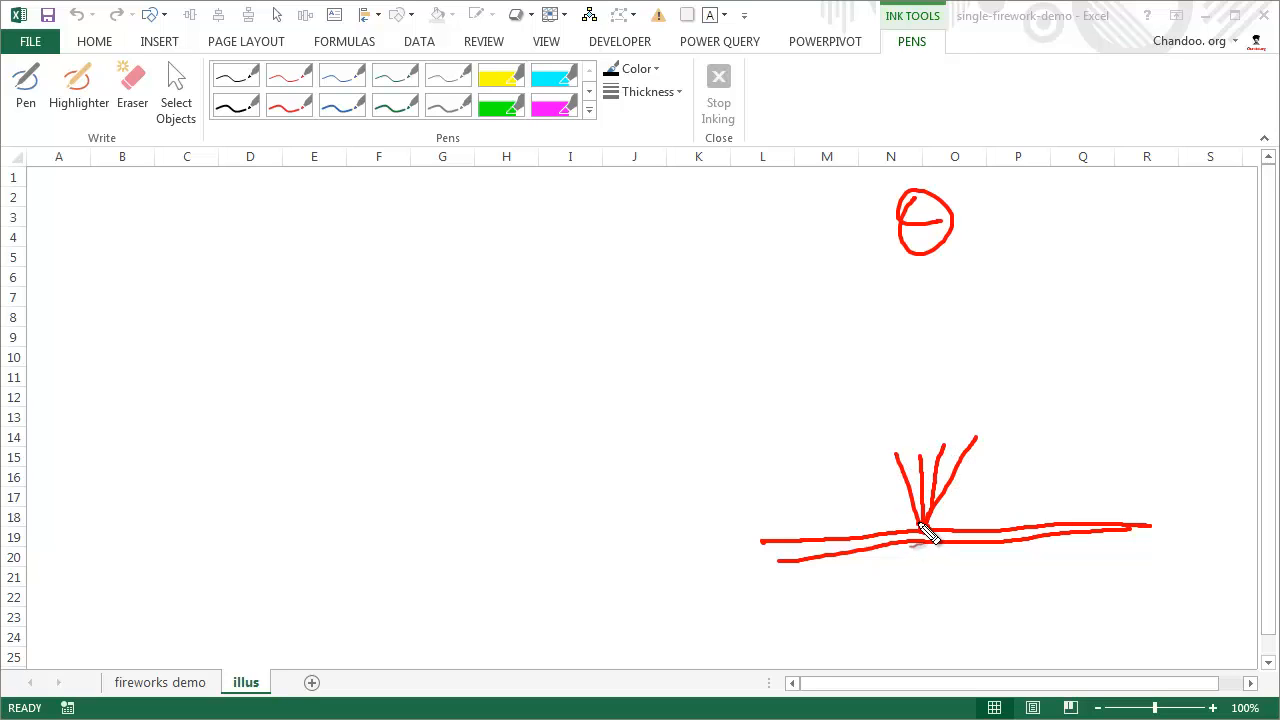
drag(926, 531, 905, 419)
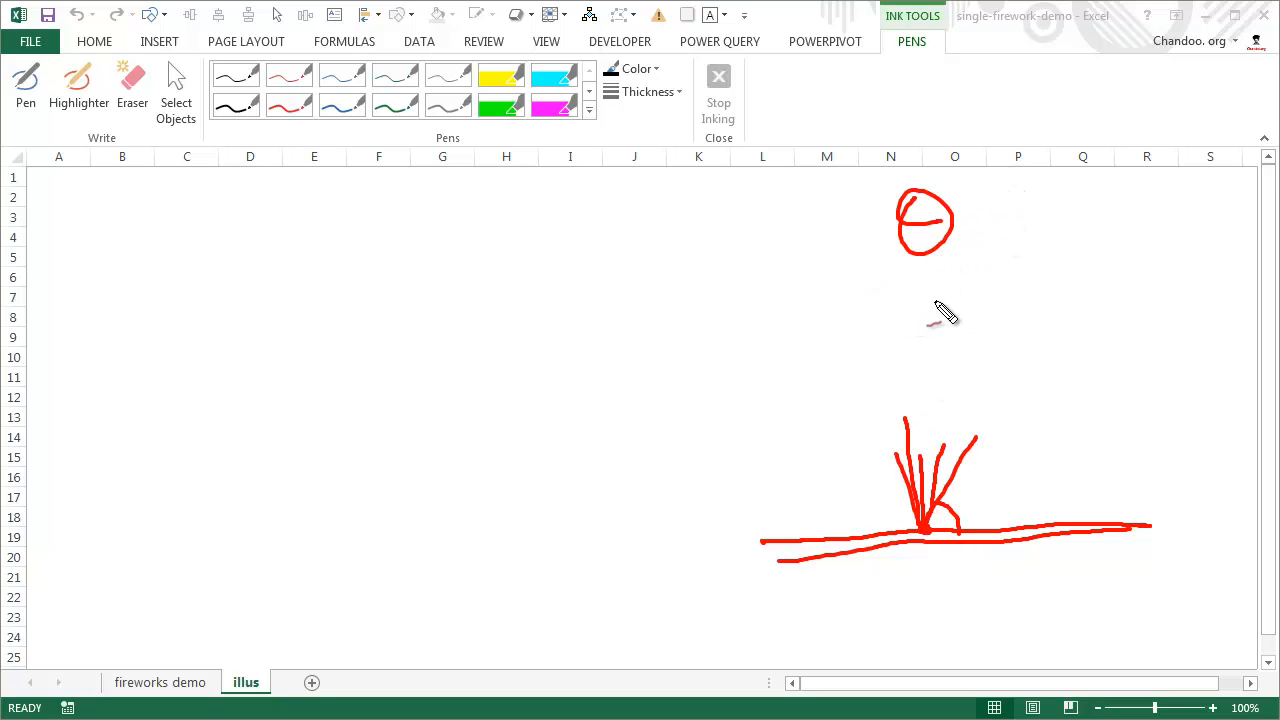
Handwrite "height" below the theta symbol and extend two of the rays upward to end dots at different heights.
mouse_move(885, 259)
mouse_down()
mouse_move(891, 317)
mouse_move(949, 294)
mouse_move(989, 314)
mouse_move(1068, 290)
mouse_up()
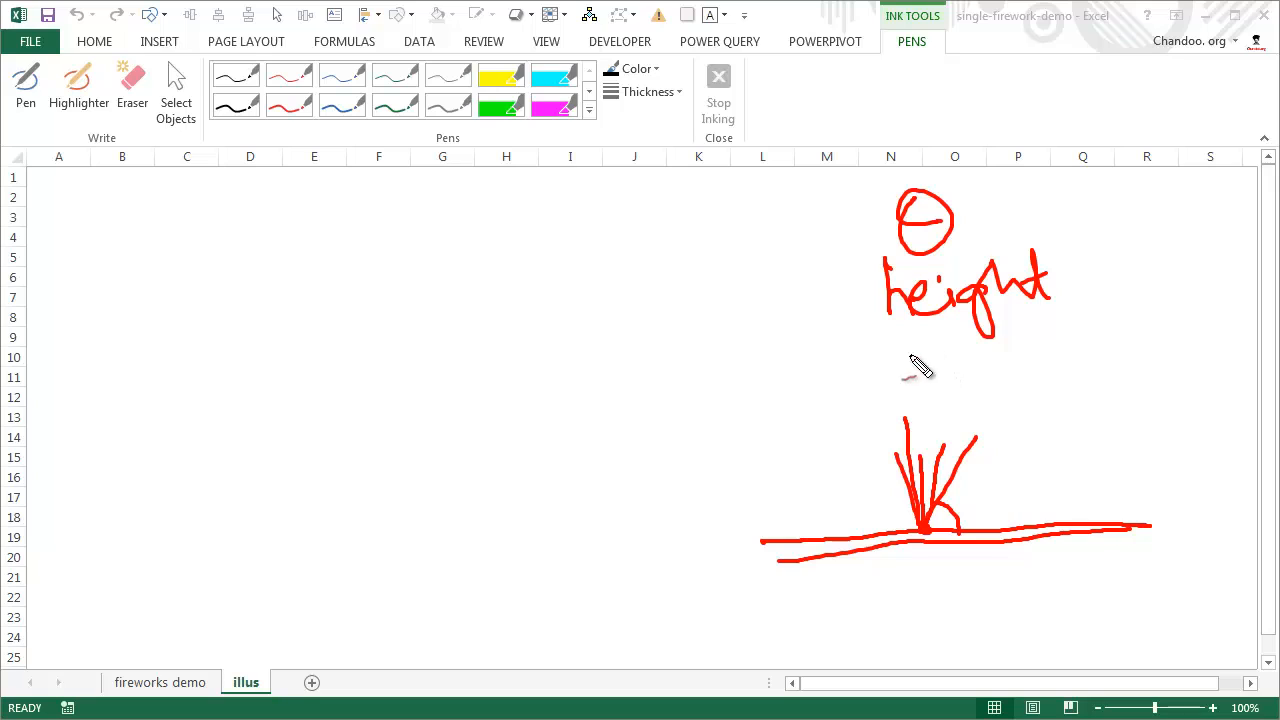
drag(906, 342, 914, 341)
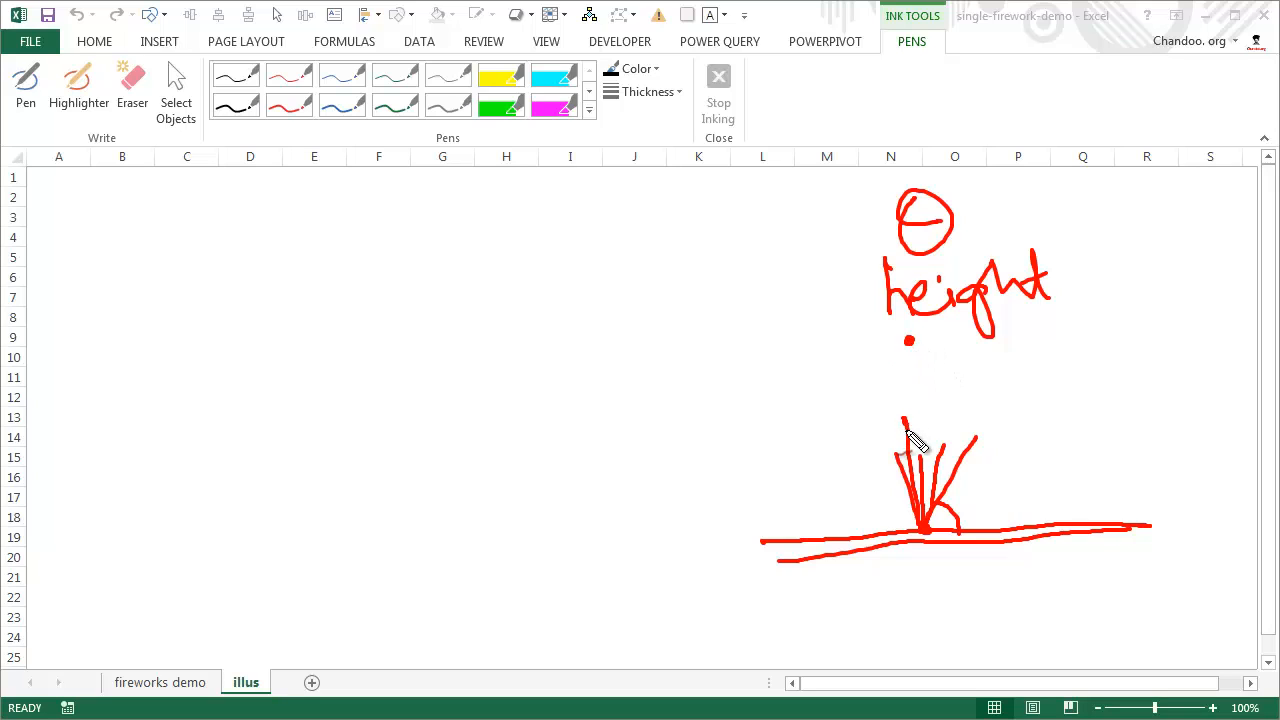
drag(905, 445, 897, 336)
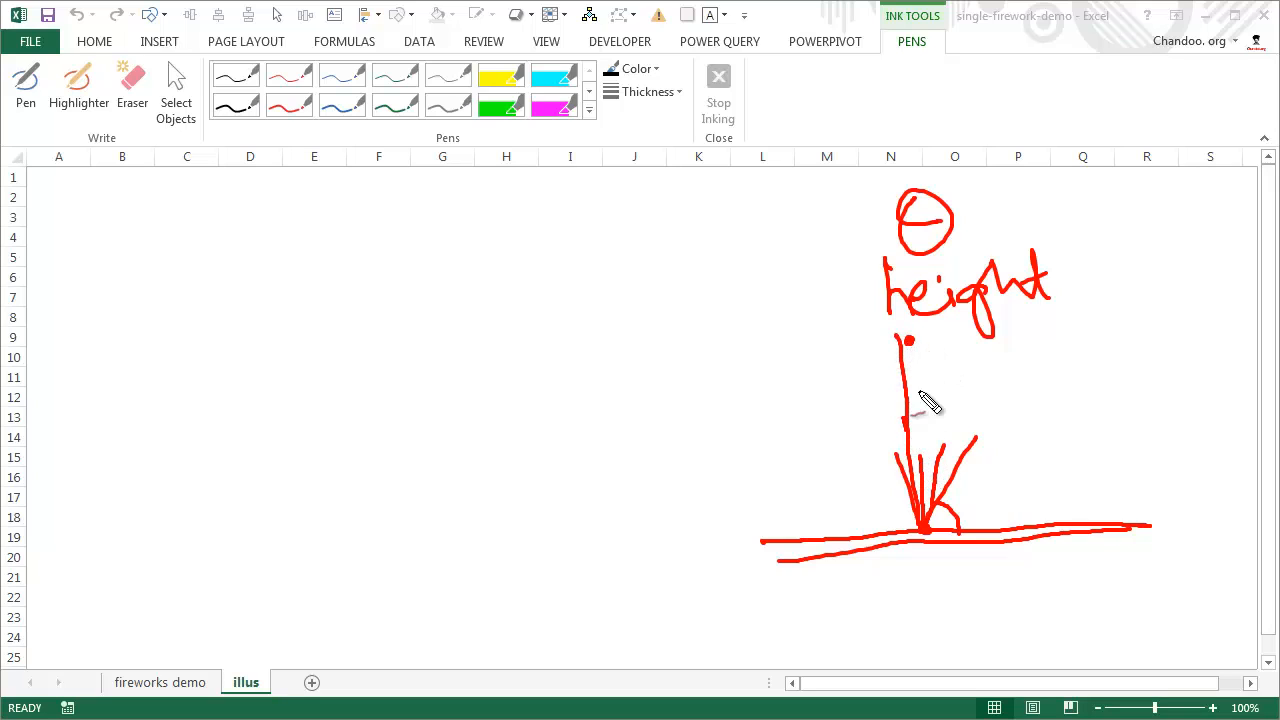
drag(922, 367, 921, 426)
click(925, 375)
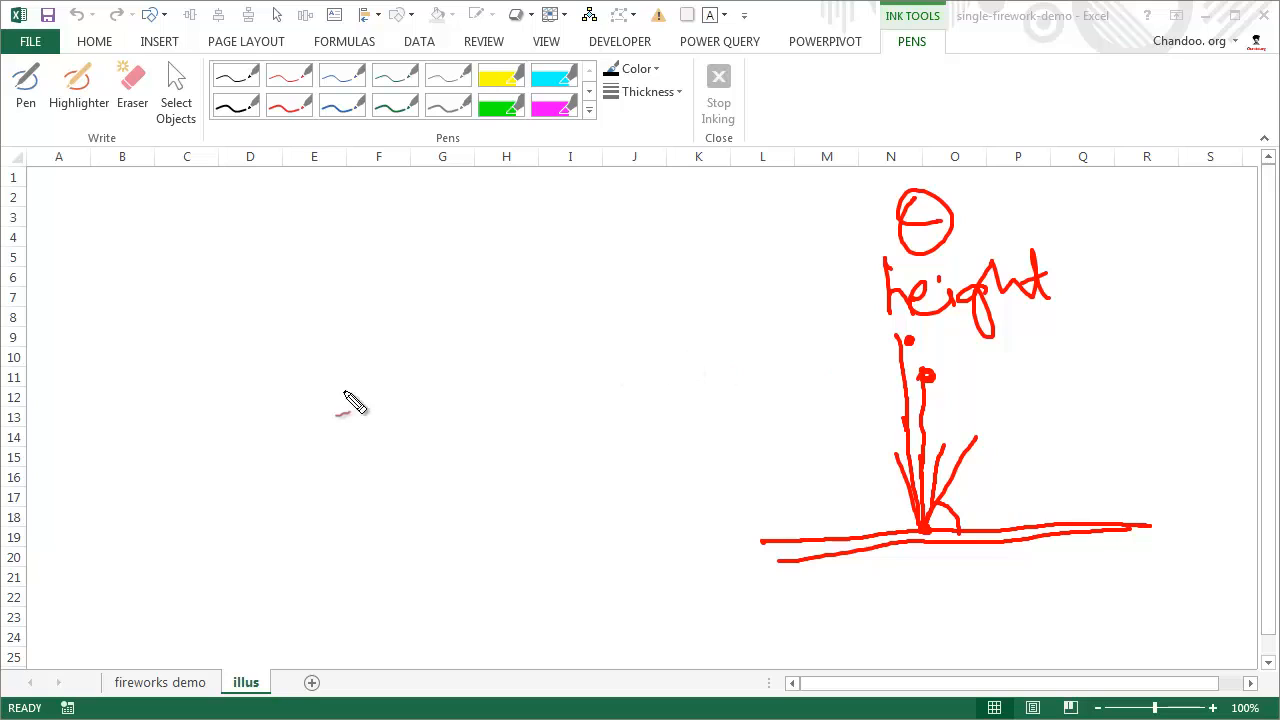
Mark a start point near D14 and handwrite its label (x, y) below it.
click(252, 442)
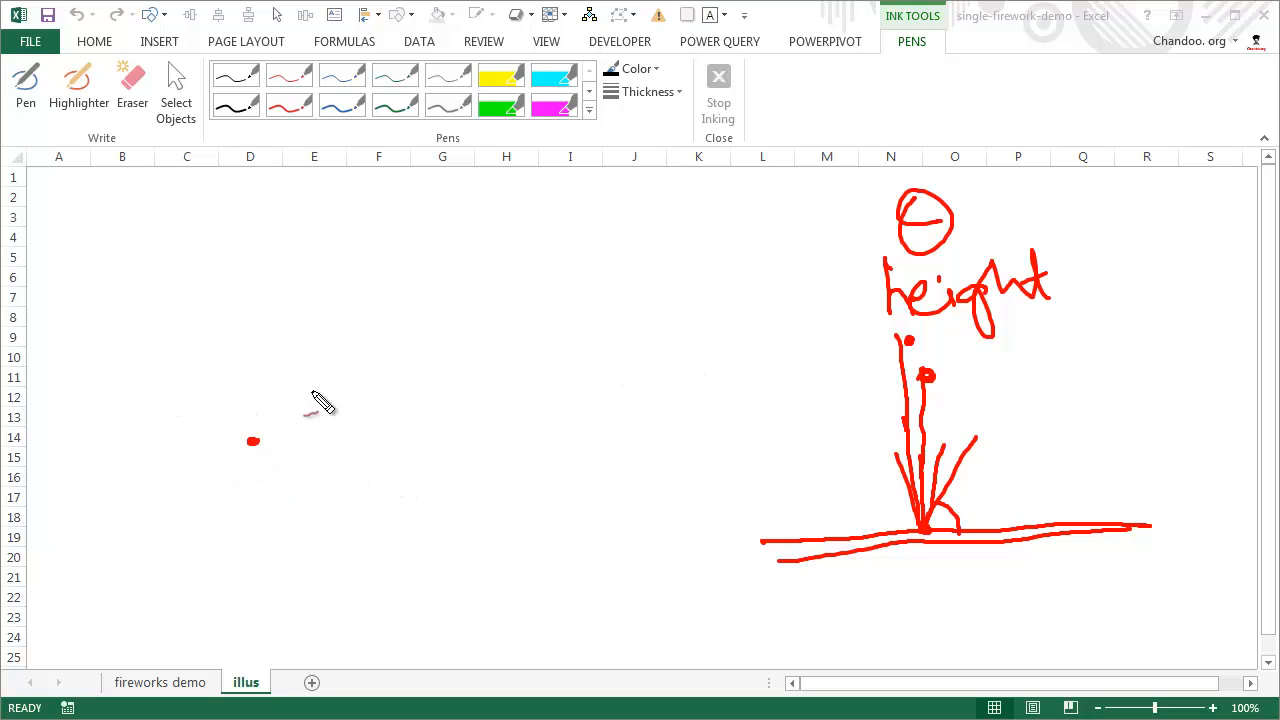
mouse_move(232, 466)
mouse_down()
mouse_move(221, 502)
mouse_move(268, 486)
mouse_move(287, 502)
mouse_up()
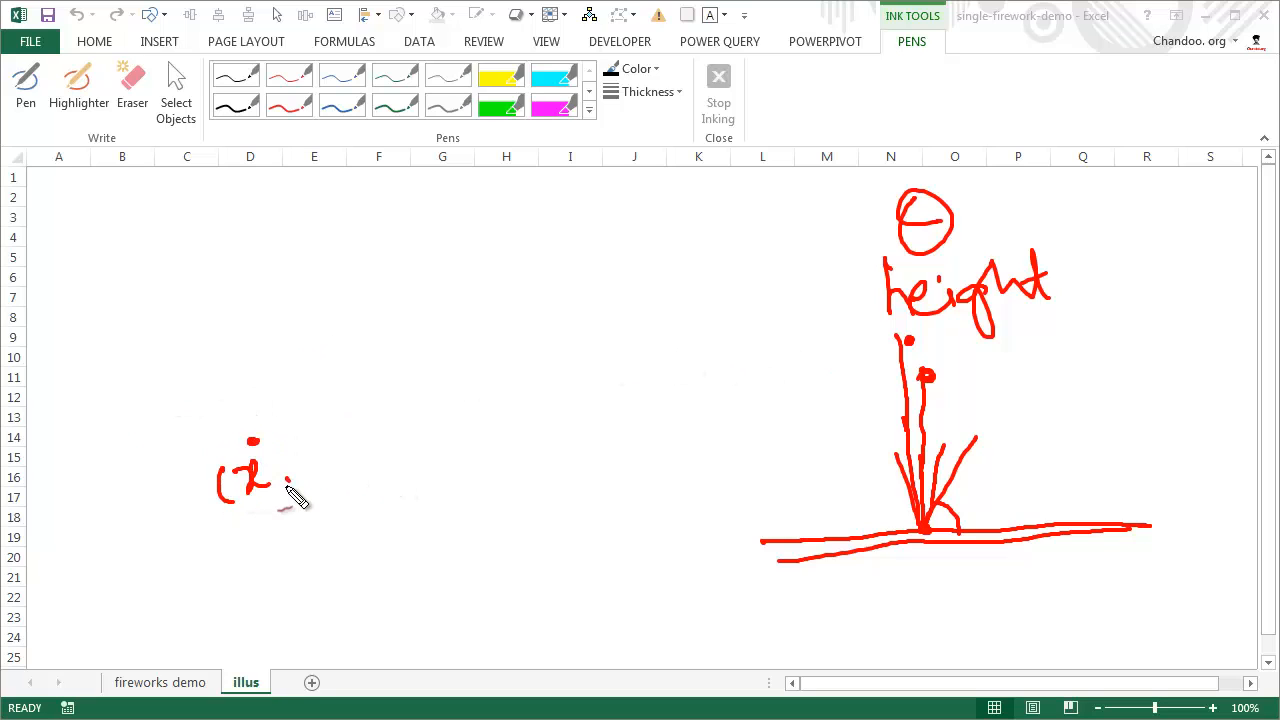
mouse_move(298, 456)
mouse_down()
mouse_move(322, 466)
mouse_move(328, 497)
mouse_up()
drag(337, 446, 349, 500)
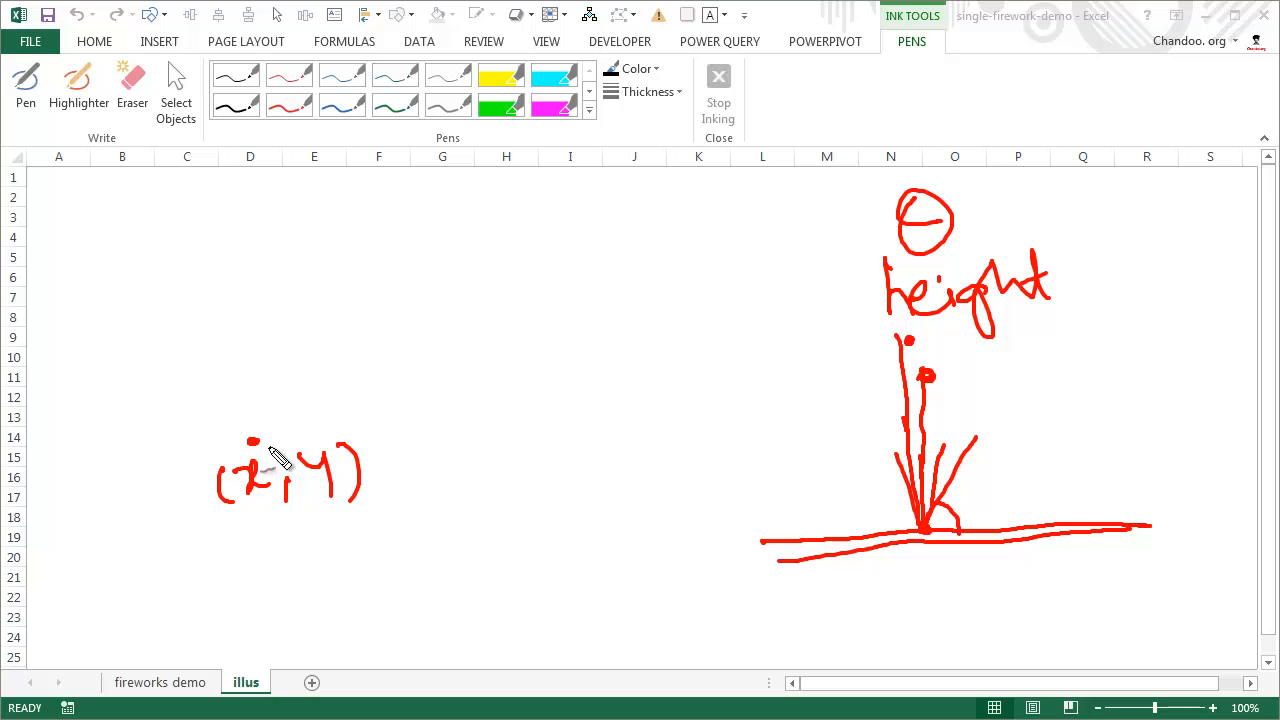
Mark an end point near E4 and handwrite its label (x1, y1) above it.
click(307, 229)
mouse_move(324, 182)
mouse_down()
mouse_move(322, 208)
mouse_move(366, 194)
mouse_move(404, 212)
mouse_move(492, 206)
mouse_up()
drag(505, 162, 522, 212)
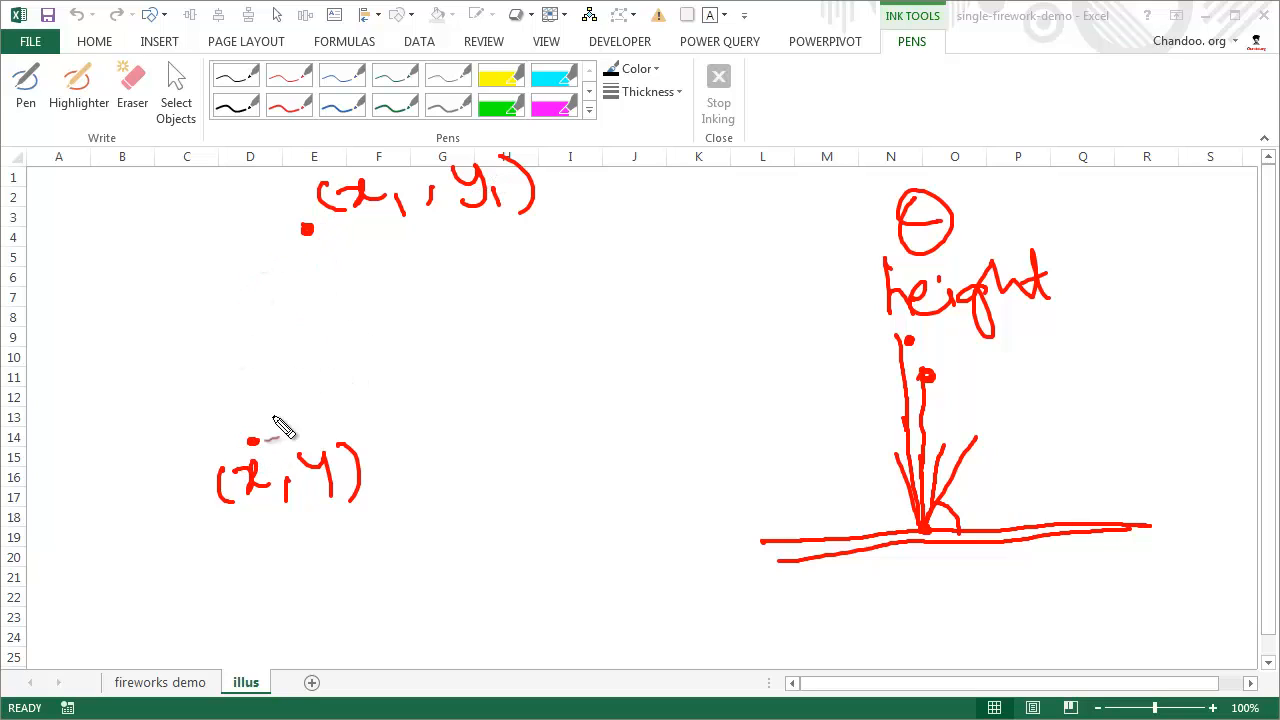
Connect the (x, y) and (x1, y1) points with a slanted line and label its length h.
drag(251, 441, 304, 230)
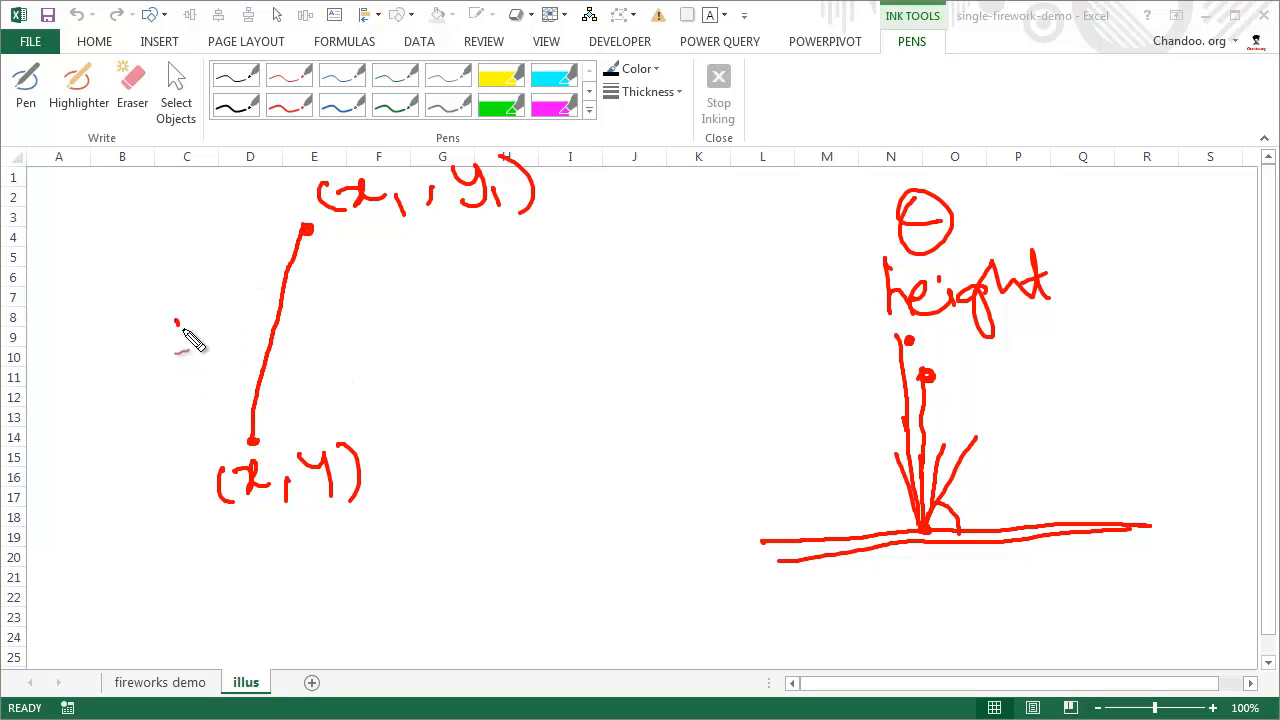
drag(176, 321, 228, 353)
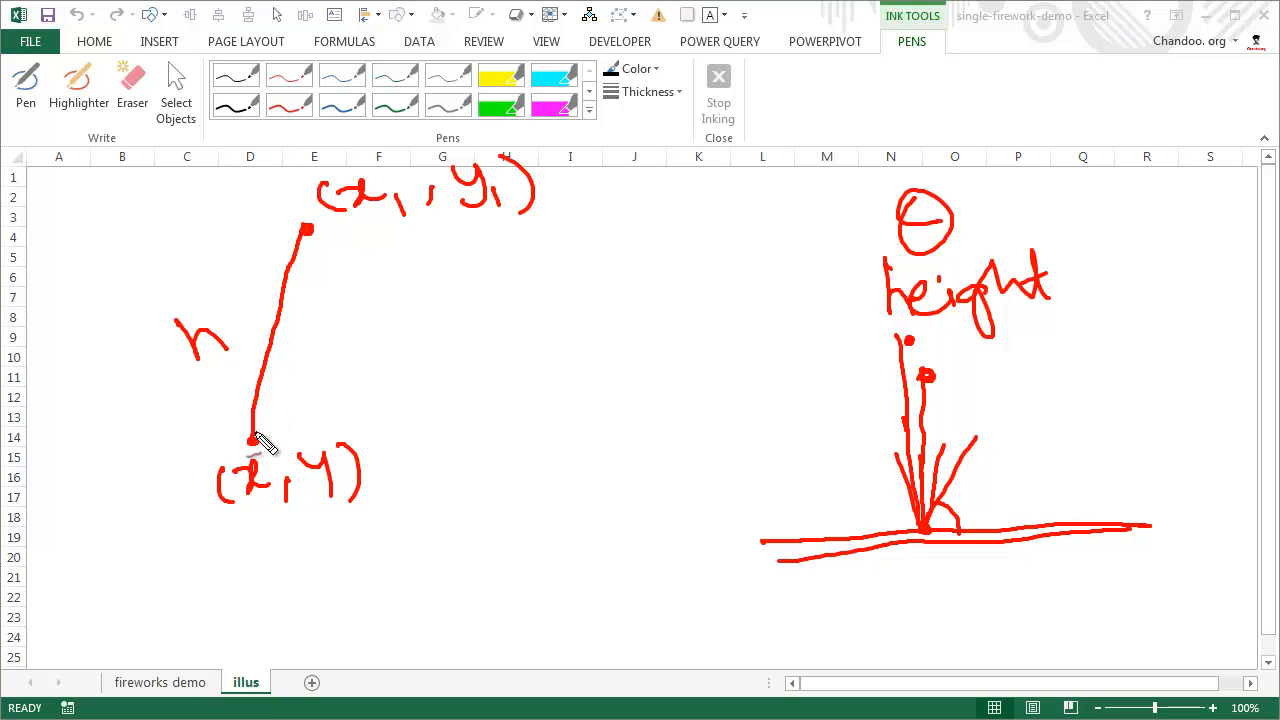
drag(150, 463, 489, 382)
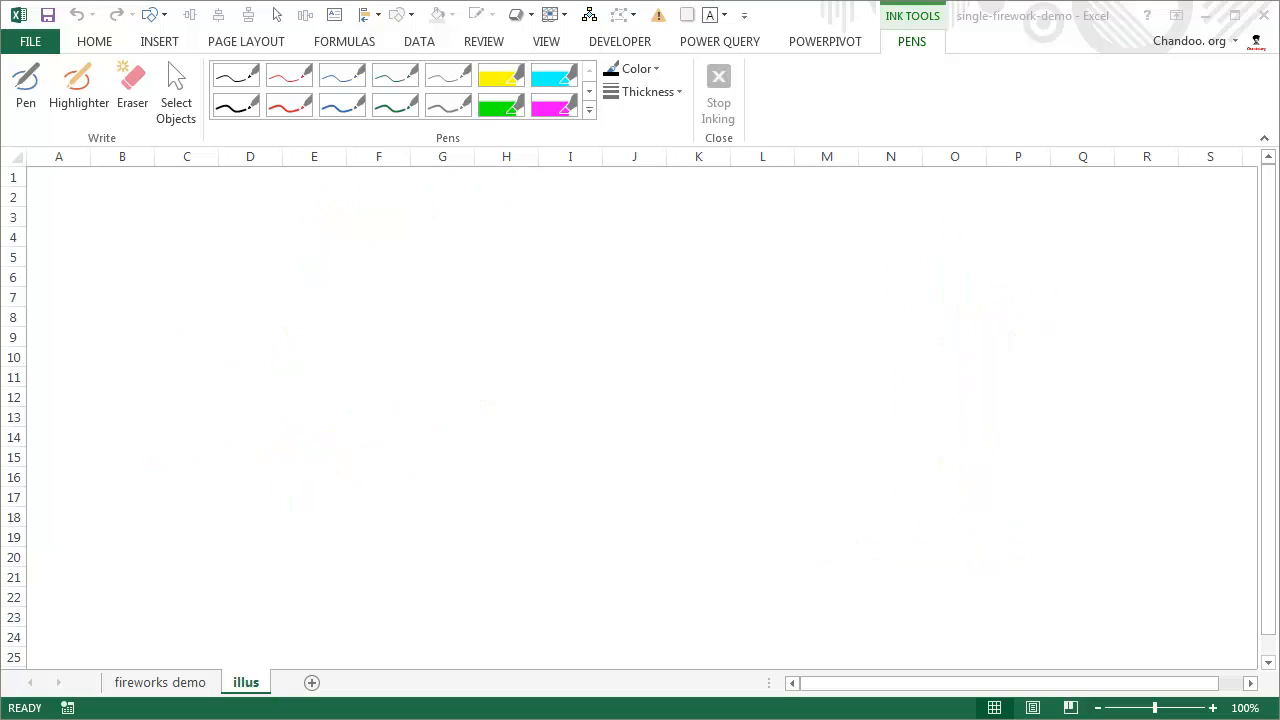
With the black ink pen, draw a horizontal ground line along row 17 and mark a point on it labelled (x, y).
click(27, 86)
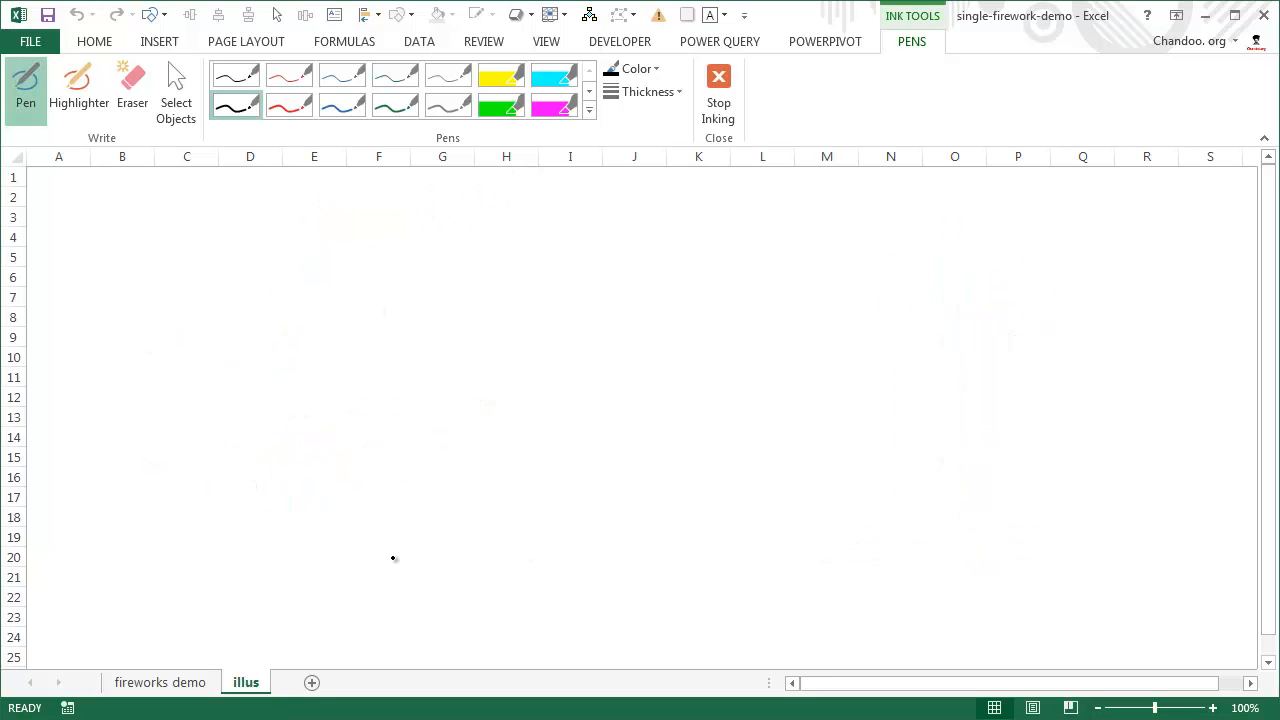
drag(251, 505, 568, 495)
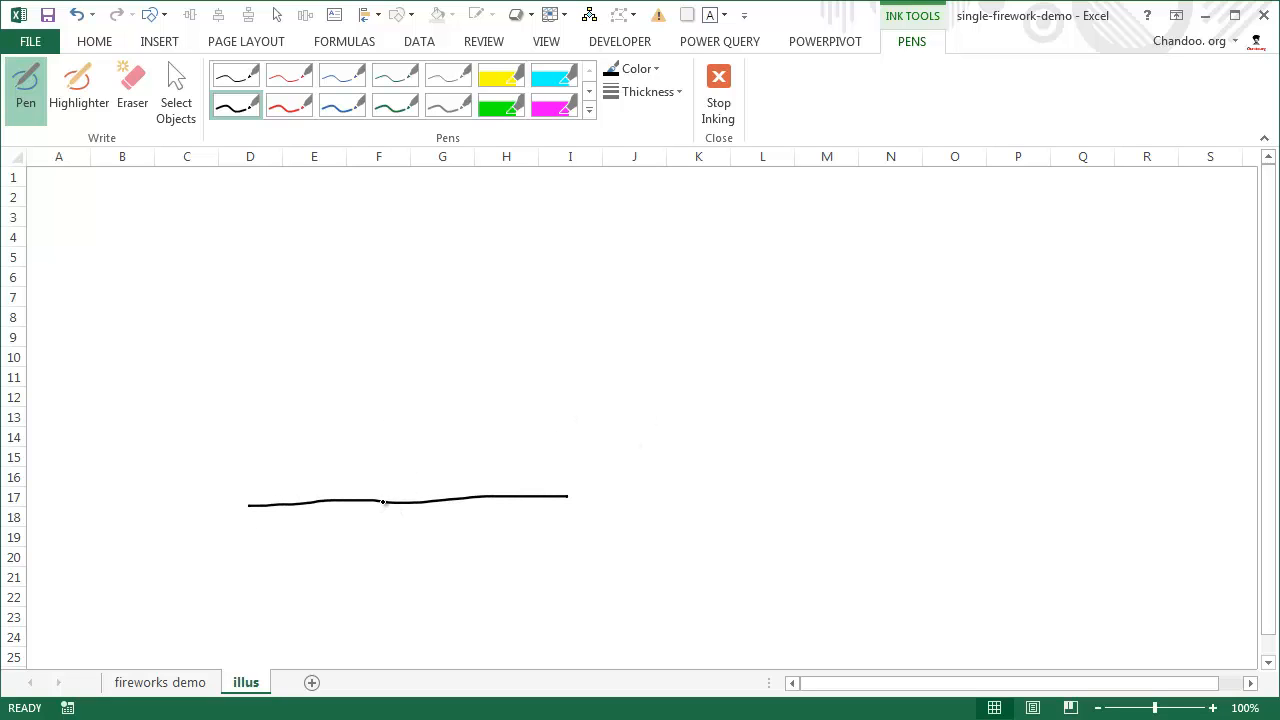
click(383, 502)
mouse_move(357, 528)
mouse_down()
mouse_move(355, 561)
mouse_move(384, 556)
mouse_up()
mouse_move(384, 536)
mouse_down()
mouse_move(368, 558)
mouse_move(398, 562)
mouse_up()
mouse_move(408, 540)
mouse_down()
mouse_move(426, 550)
mouse_move(422, 575)
mouse_up()
click(381, 506)
Mark an upper point near G6 in black ink and handwrite its label (x1, y1).
click(427, 269)
drag(439, 238, 446, 257)
drag(450, 237, 458, 236)
drag(516, 205, 530, 240)
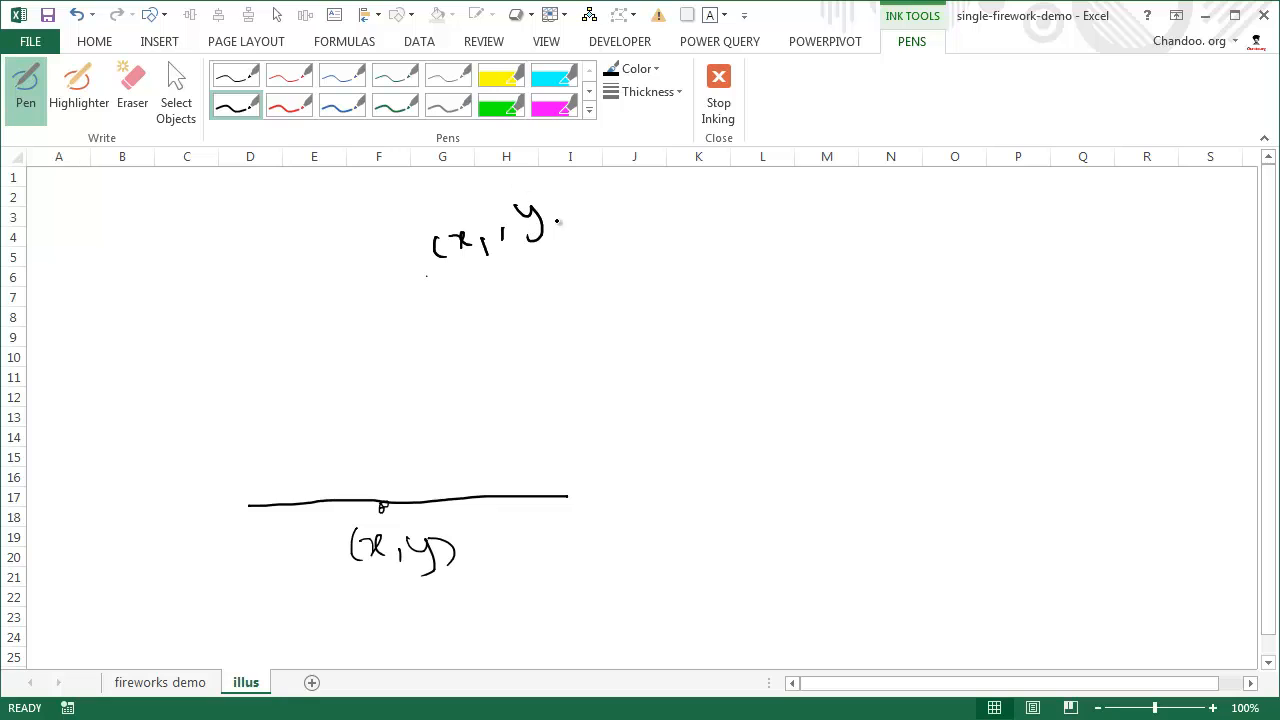
drag(547, 195, 566, 223)
Join the upper point to the ground line with a stroke labelled h and mark the angle theta at its base.
drag(430, 337, 397, 514)
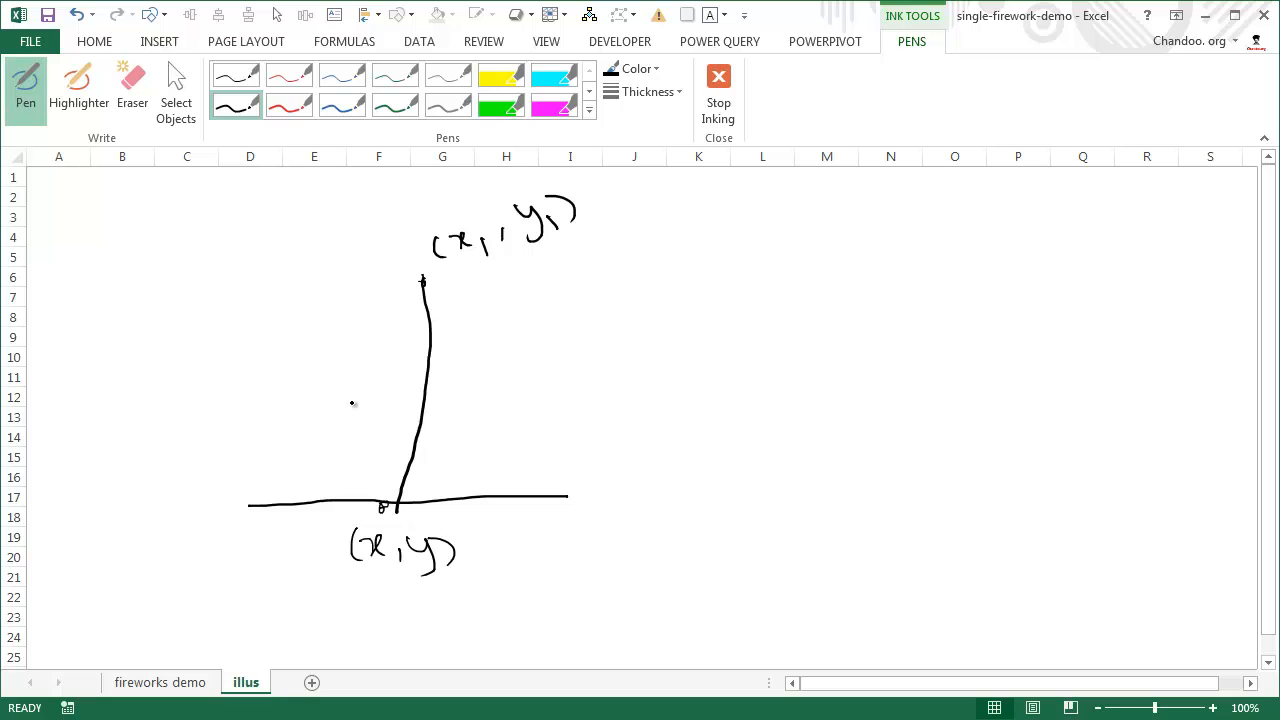
drag(367, 350, 377, 398)
mouse_move(403, 476)
mouse_down()
mouse_move(425, 507)
mouse_move(437, 466)
mouse_move(456, 478)
mouse_up()
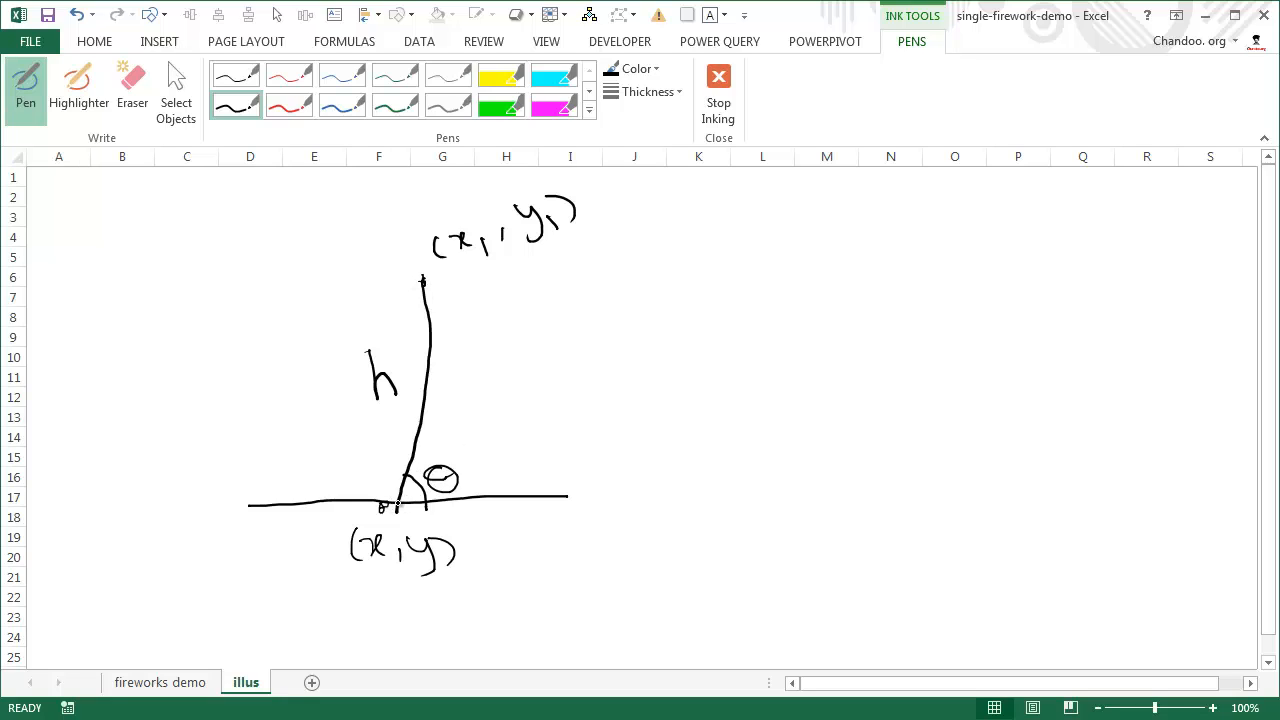
click(398, 503)
click(397, 503)
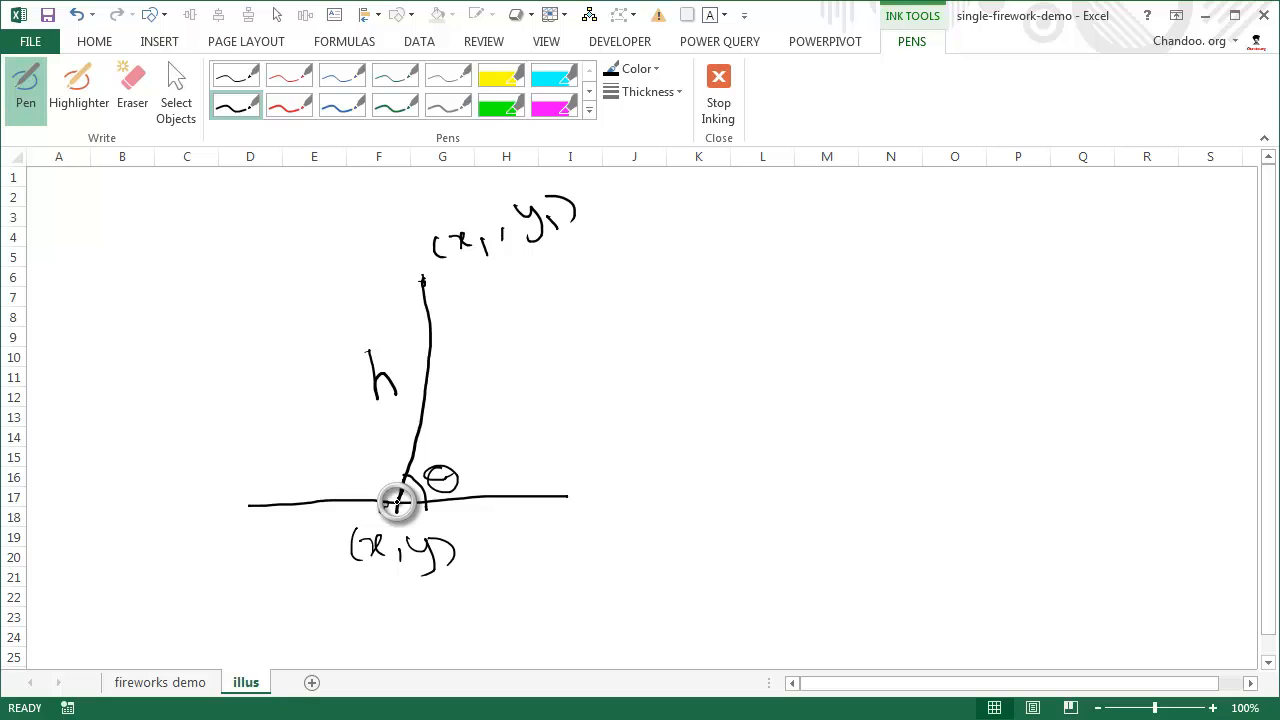
Undo the stroke retraced over the slanted line and handwrite (x, y) in the blank area around K6.
drag(397, 503, 411, 462)
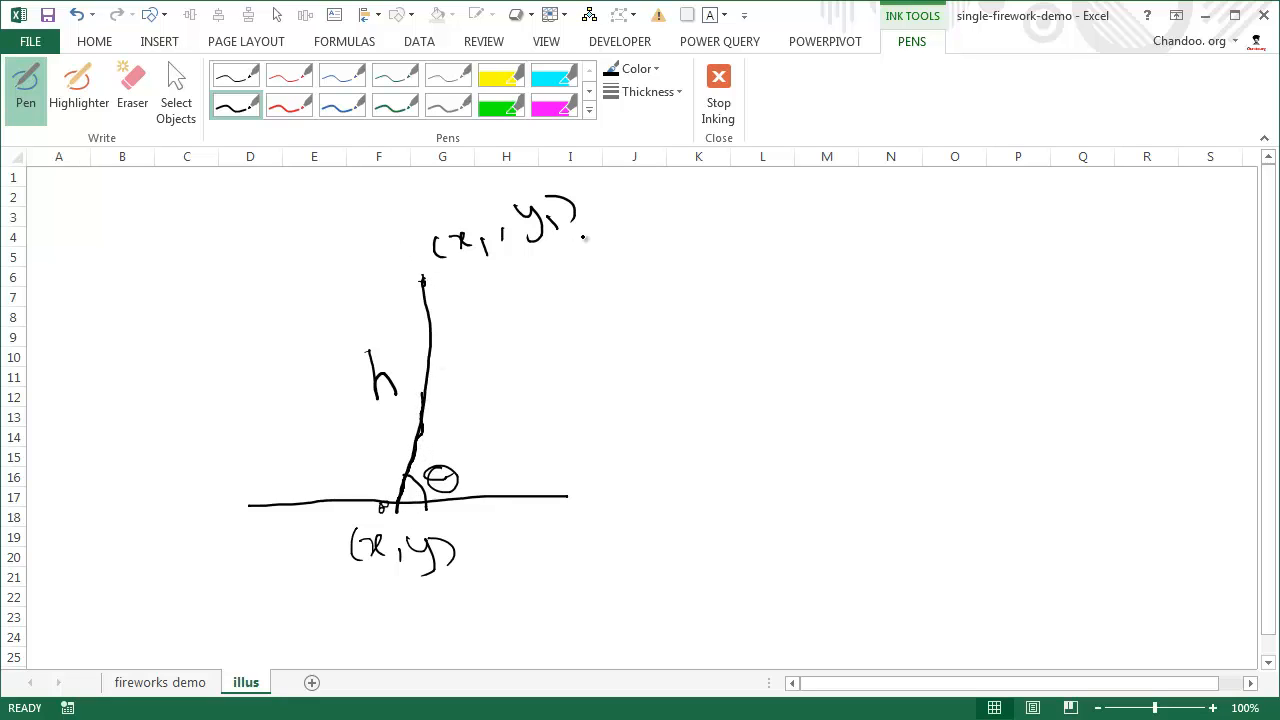
key(ctrl+z)
drag(693, 273, 792, 300)
drag(806, 230, 819, 290)
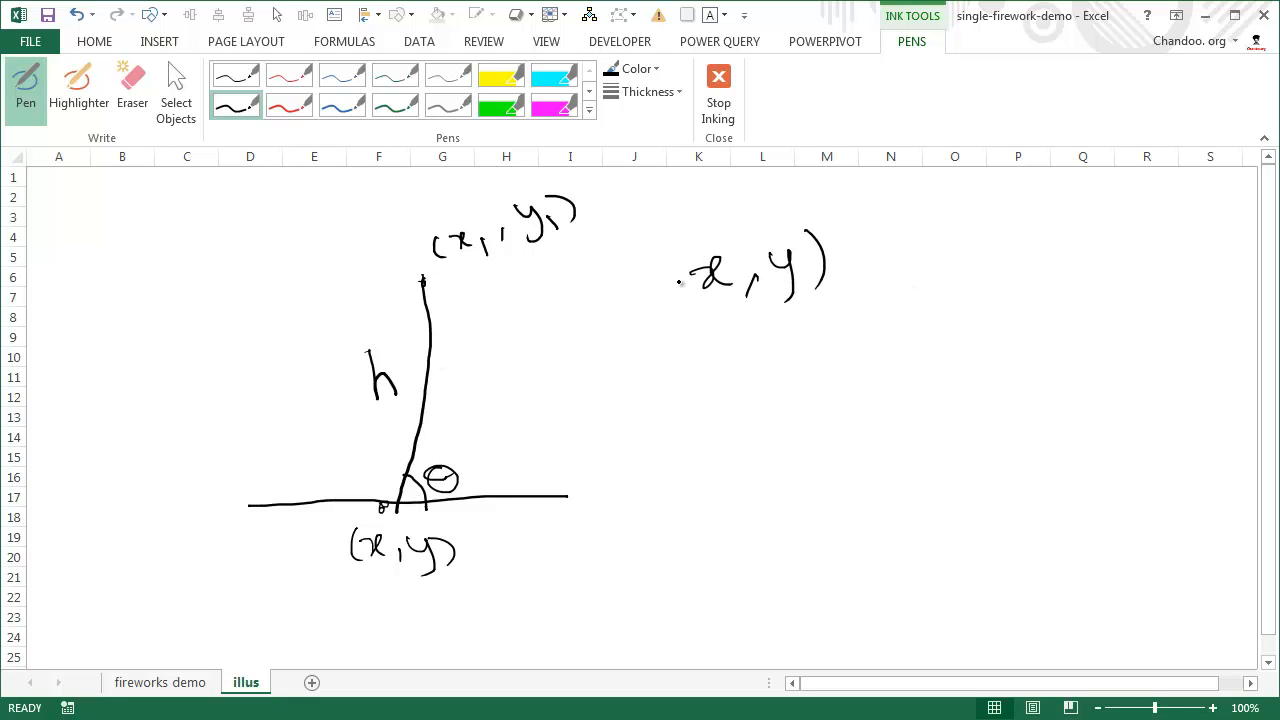
mouse_move(681, 244)
mouse_down()
mouse_move(671, 278)
mouse_move(696, 308)
mouse_up()
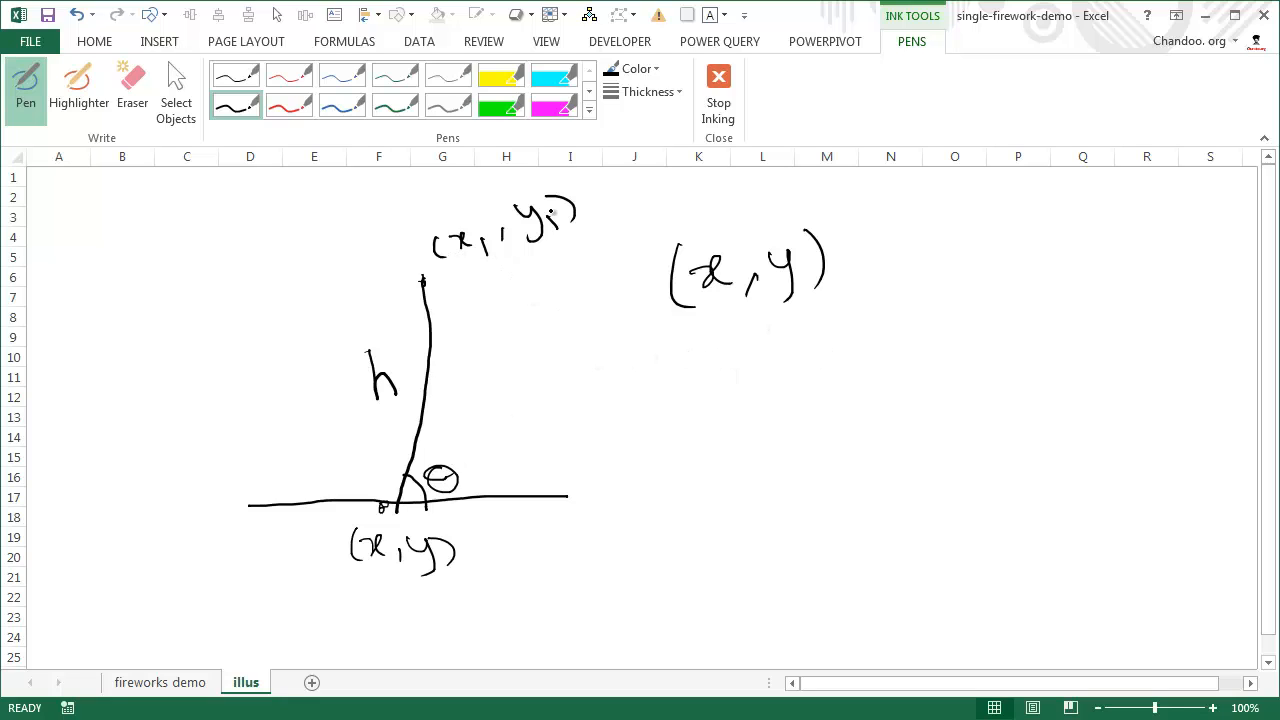
Handwrite x1 and y1 beneath (x, y), completing the first line as x1 = h * sin(90 - θ).
mouse_move(668, 347)
mouse_down()
mouse_move(662, 388)
mouse_move(712, 372)
mouse_up()
drag(711, 474, 717, 499)
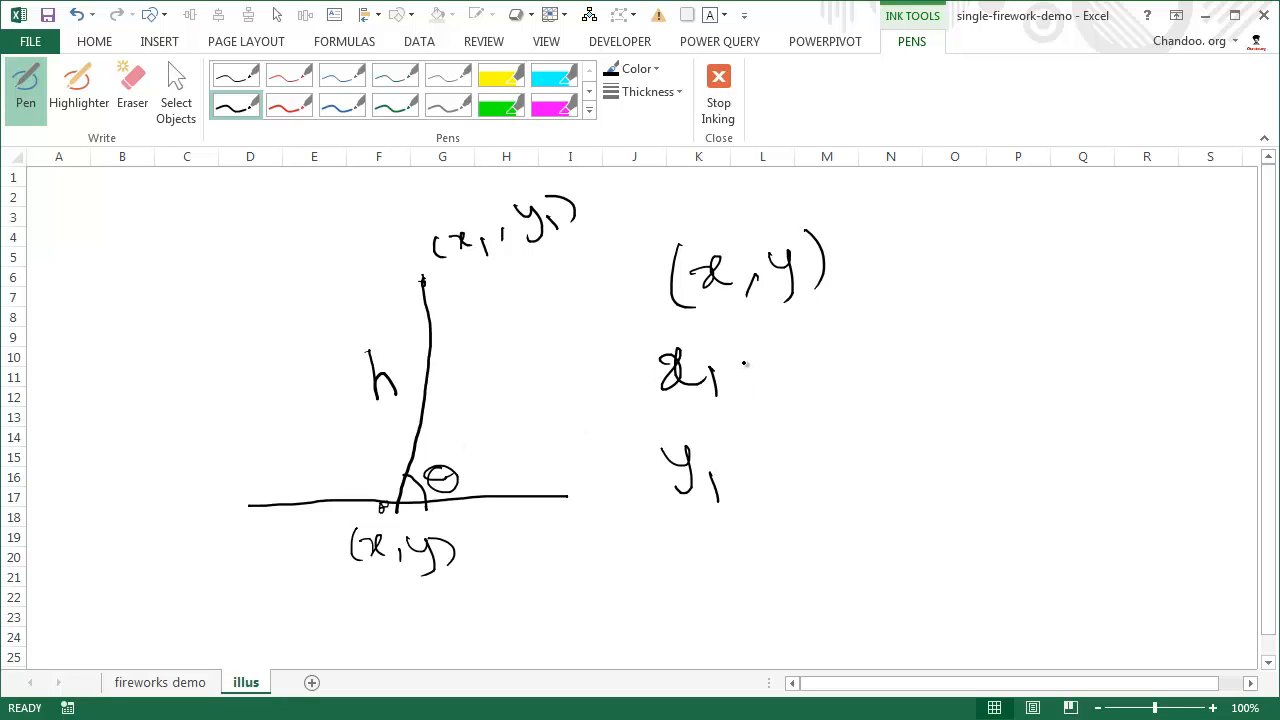
mouse_move(742, 363)
mouse_down()
mouse_move(759, 362)
mouse_move(764, 380)
mouse_up()
drag(792, 337, 820, 396)
mouse_move(844, 354)
mouse_down()
mouse_move(860, 373)
mouse_move(846, 382)
mouse_move(884, 366)
mouse_move(904, 384)
mouse_move(1032, 381)
mouse_move(1048, 350)
mouse_move(1090, 362)
mouse_move(1119, 336)
mouse_up()
click(947, 342)
mouse_move(1110, 351)
mouse_down()
mouse_move(1134, 351)
mouse_move(1142, 380)
mouse_up()
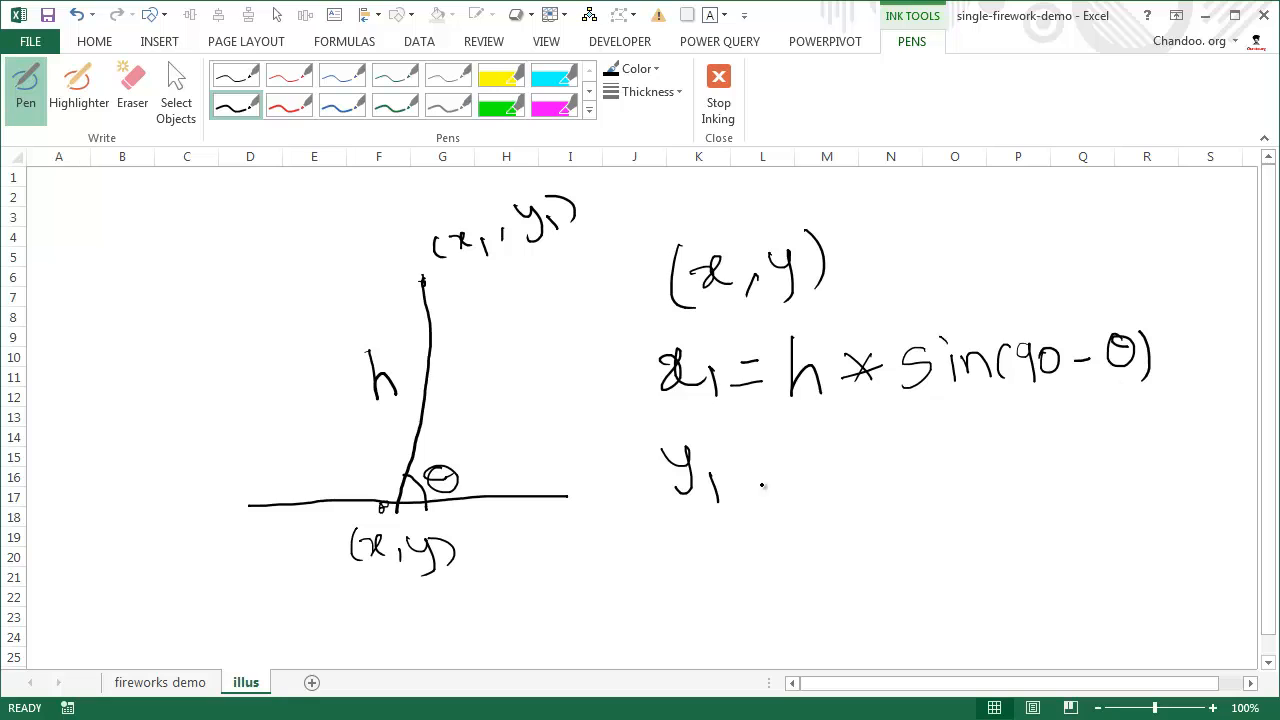
Complete the second equation in ink as y1 = h * cos(90 - θ).
drag(746, 468, 770, 466)
drag(749, 486, 820, 488)
drag(866, 452, 850, 482)
mouse_move(848, 460)
mouse_down()
mouse_move(872, 476)
mouse_move(880, 458)
mouse_move(926, 468)
mouse_up()
drag(950, 450, 968, 470)
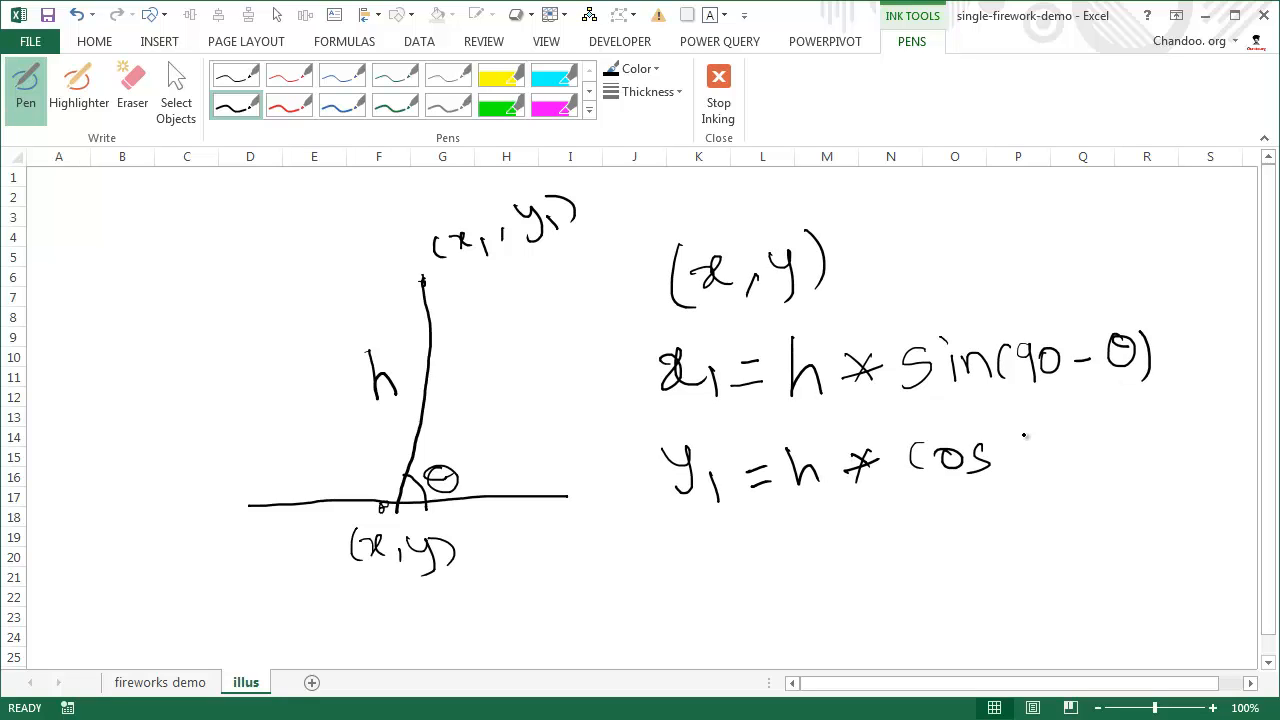
drag(1018, 432, 1012, 462)
mouse_move(1038, 432)
mouse_down()
mouse_move(1050, 433)
mouse_move(1048, 460)
mouse_move(1078, 433)
mouse_up()
drag(1104, 446, 1122, 444)
mouse_move(1156, 426)
mouse_down()
mouse_move(1144, 438)
mouse_move(1160, 428)
mouse_up()
mouse_move(1142, 434)
mouse_down()
mouse_move(1168, 432)
mouse_move(1184, 456)
mouse_up()
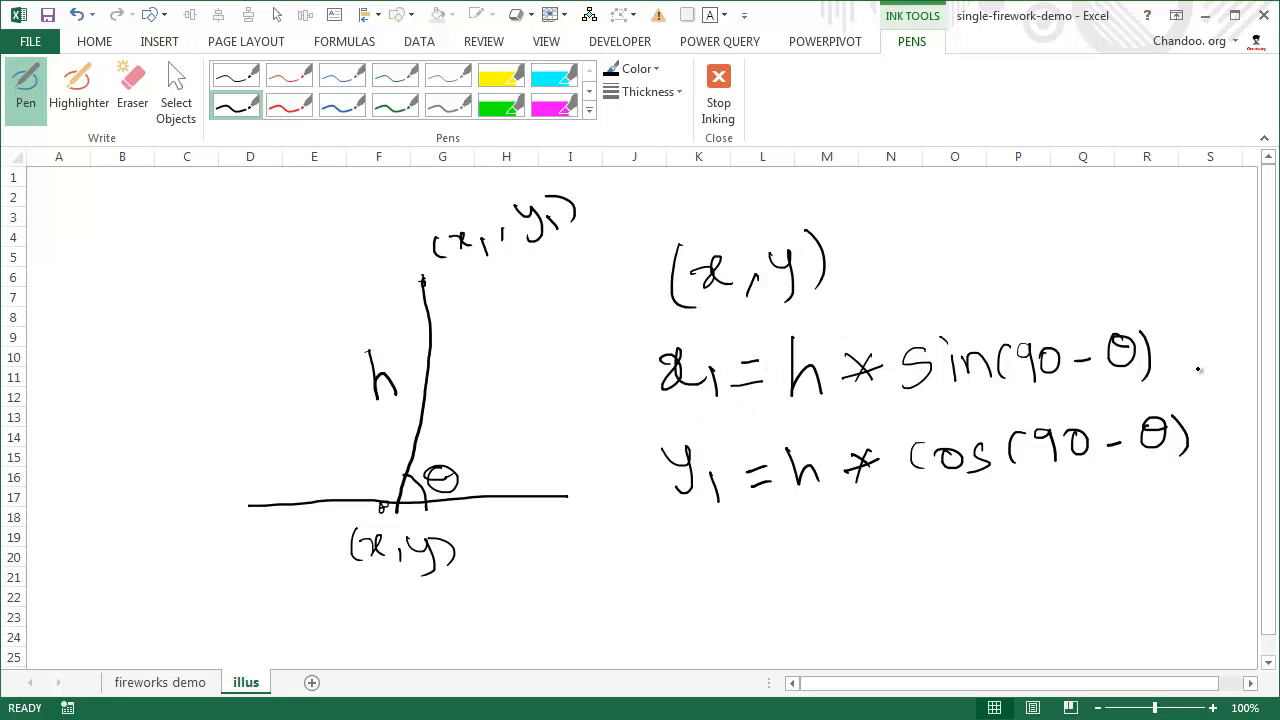
Append + x to the handwritten x1 equation and + y to the y1 equation.
mouse_move(1175, 354)
mouse_down()
mouse_move(1203, 352)
mouse_move(1186, 369)
mouse_up()
drag(1218, 334, 1245, 356)
drag(1214, 355, 1256, 345)
drag(1183, 433, 1221, 429)
mouse_move(1199, 418)
mouse_down()
mouse_move(1200, 446)
mouse_move(1234, 463)
mouse_up()
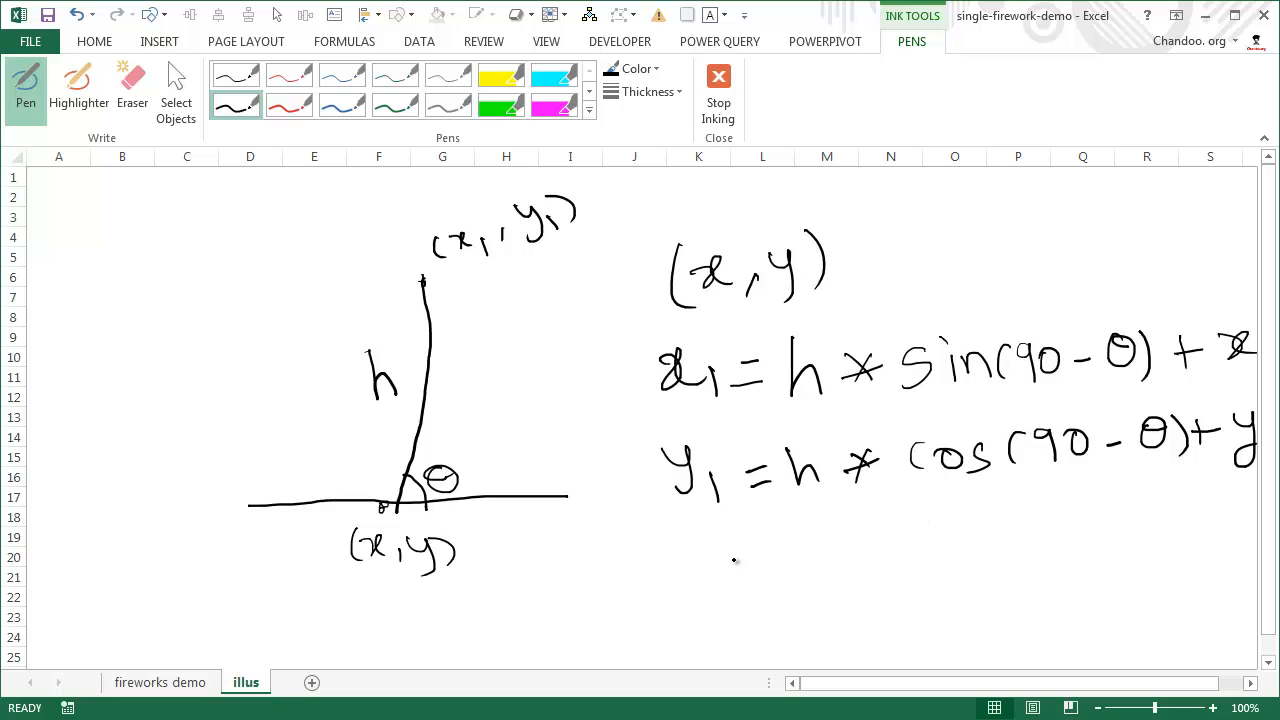
Handwrite h1 beside the slanted line, and circle h in the x1 equation with an arrow pointing to it.
drag(769, 499, 784, 493)
click(424, 402)
mouse_move(476, 406)
mouse_down()
mouse_move(491, 434)
mouse_move(512, 438)
mouse_up()
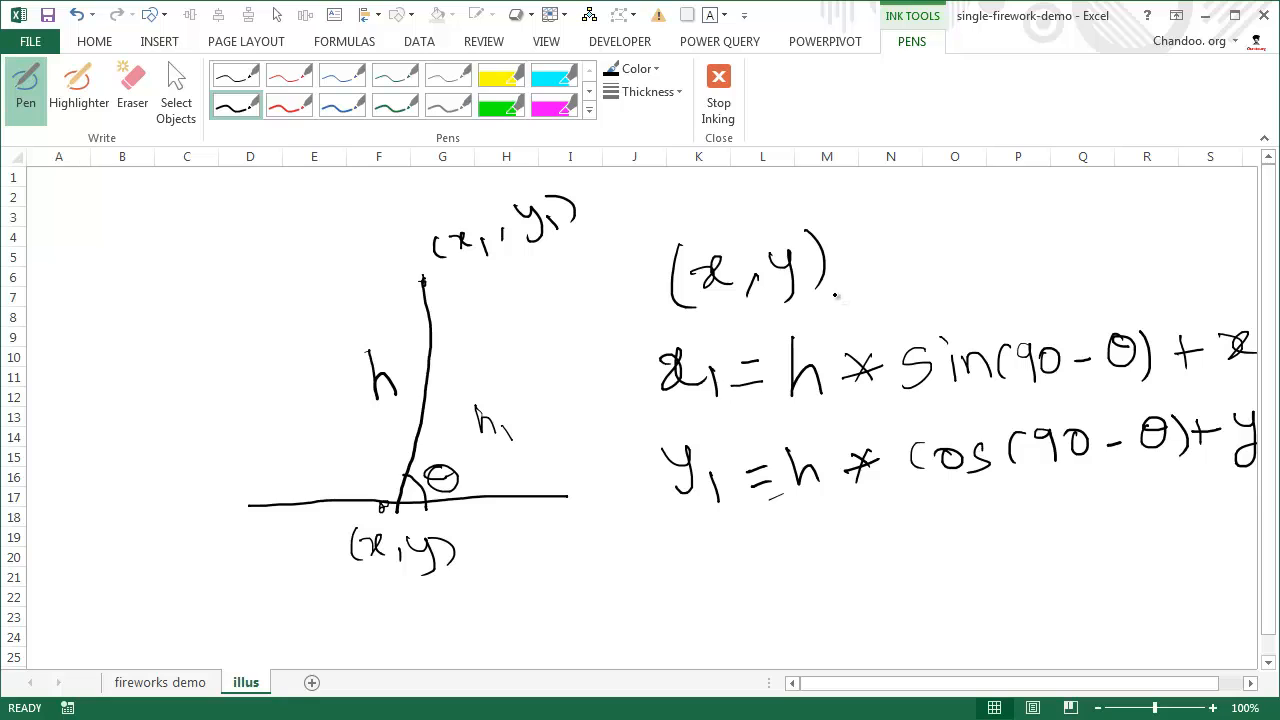
mouse_move(832, 293)
mouse_down()
mouse_move(824, 330)
mouse_move(854, 325)
mouse_move(783, 391)
mouse_move(768, 344)
mouse_up()
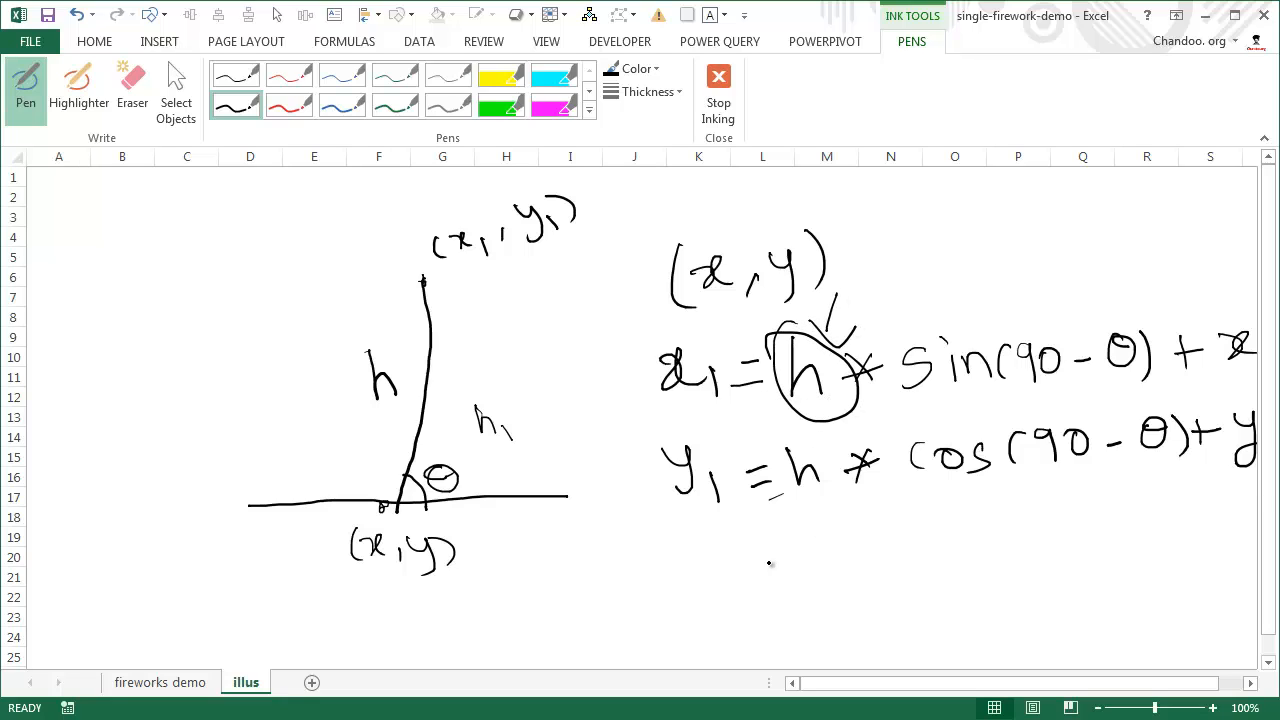
Handwrite 0 → h below the y1 equation.
drag(768, 560, 848, 557)
drag(828, 545, 850, 570)
mouse_move(882, 532)
mouse_down()
mouse_move(884, 560)
mouse_move(911, 560)
mouse_up()
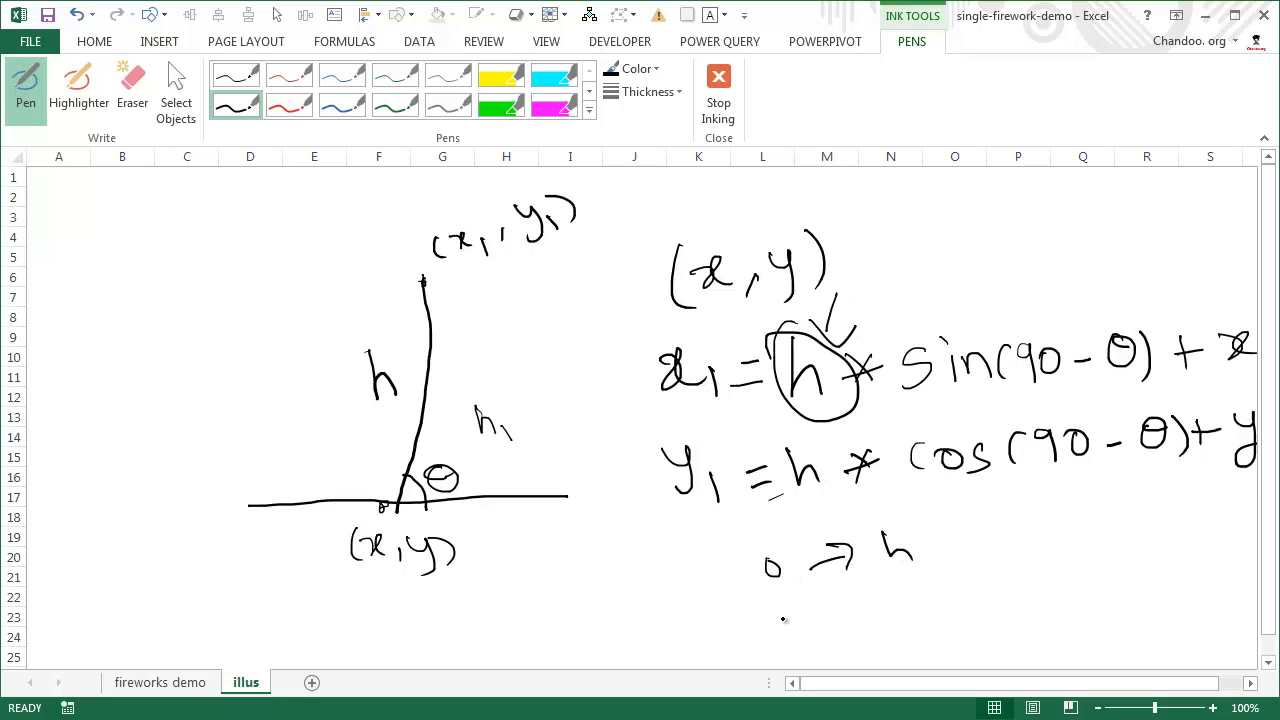
Ink a rising row of dots under 0 → h and a curved stroke with a small loop above the sine term.
click(893, 597)
click(920, 588)
click(947, 582)
click(978, 574)
click(1005, 566)
click(1033, 560)
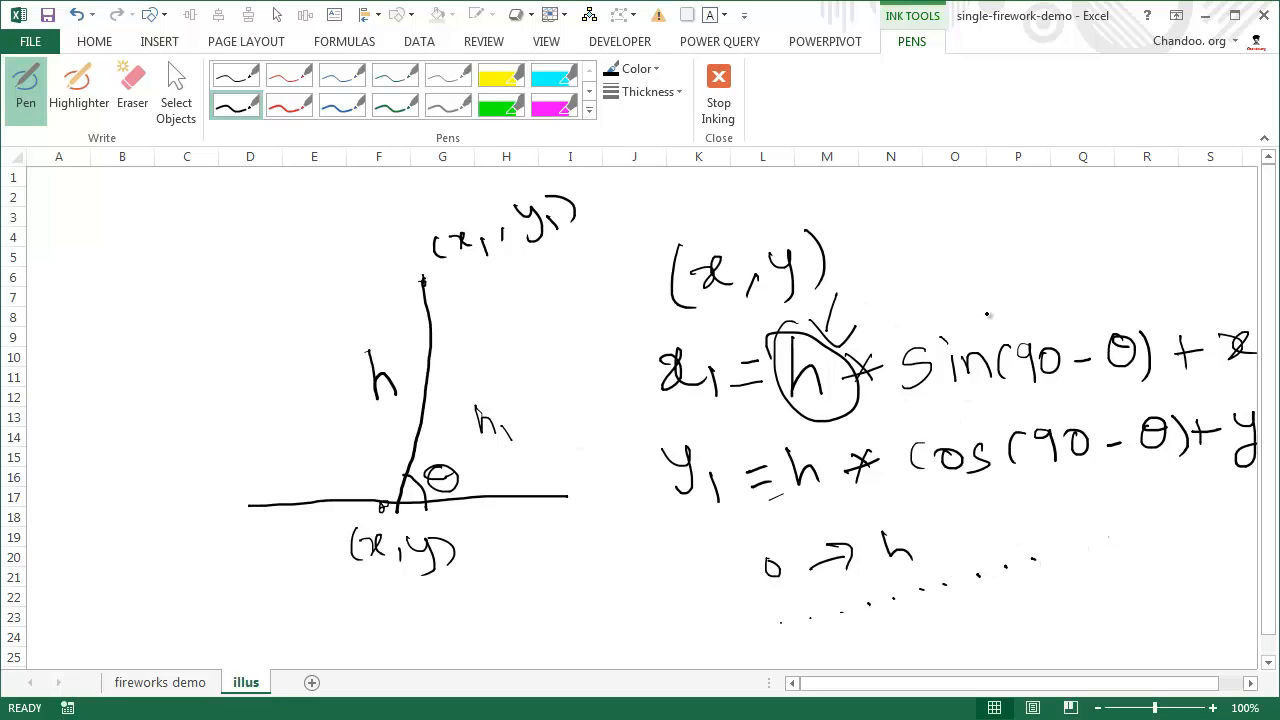
drag(990, 314, 1026, 250)
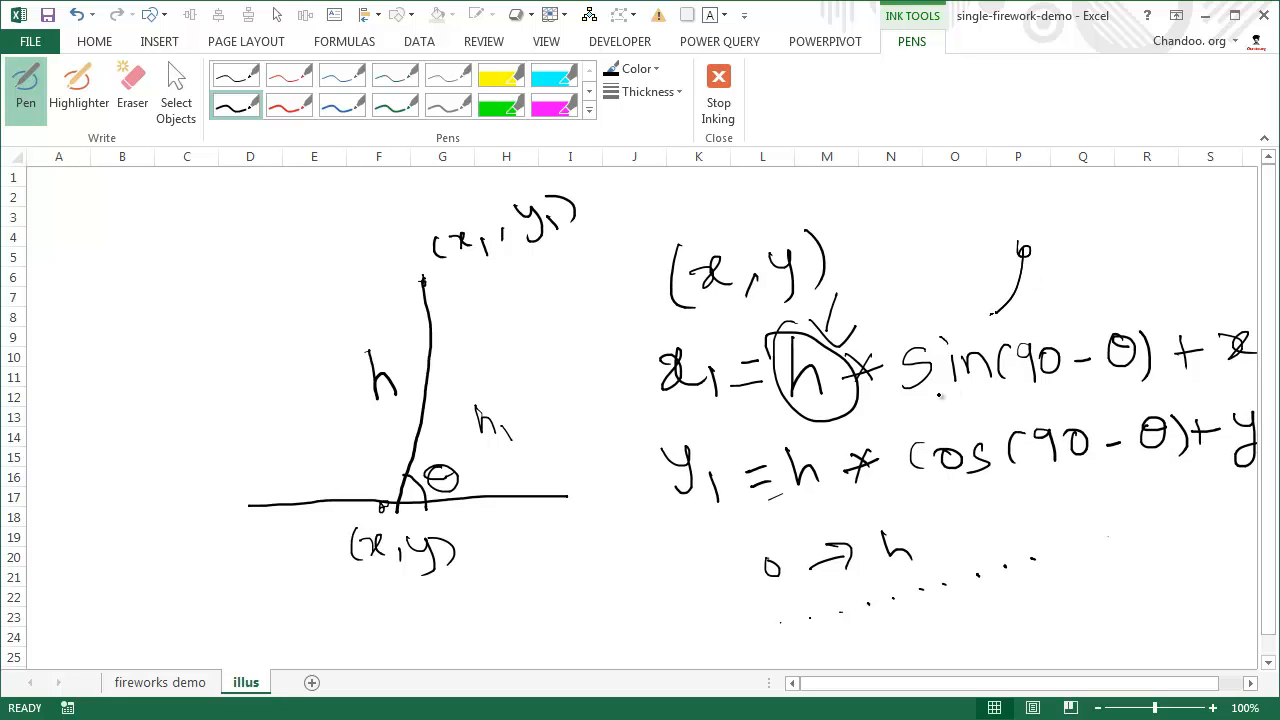
Stop inking, switch to the fireworks demo sheet and collapse the ribbon.
click(717, 96)
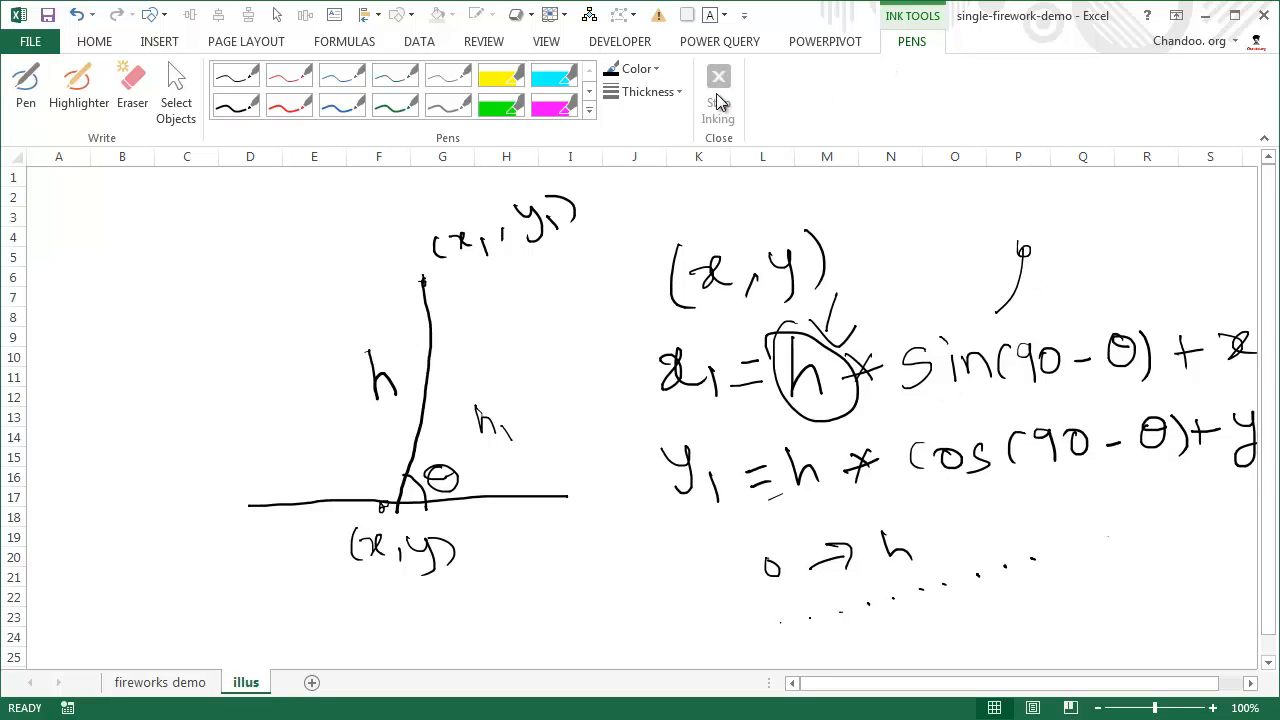
click(143, 688)
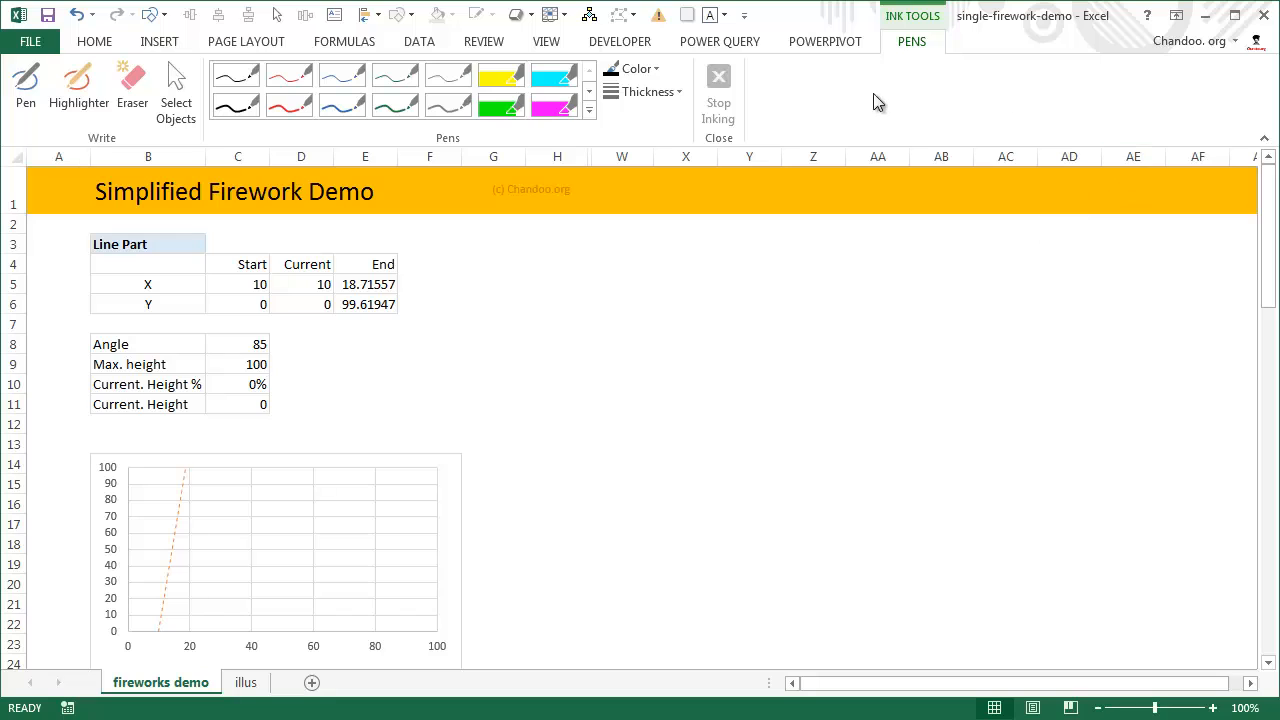
click(116, 44)
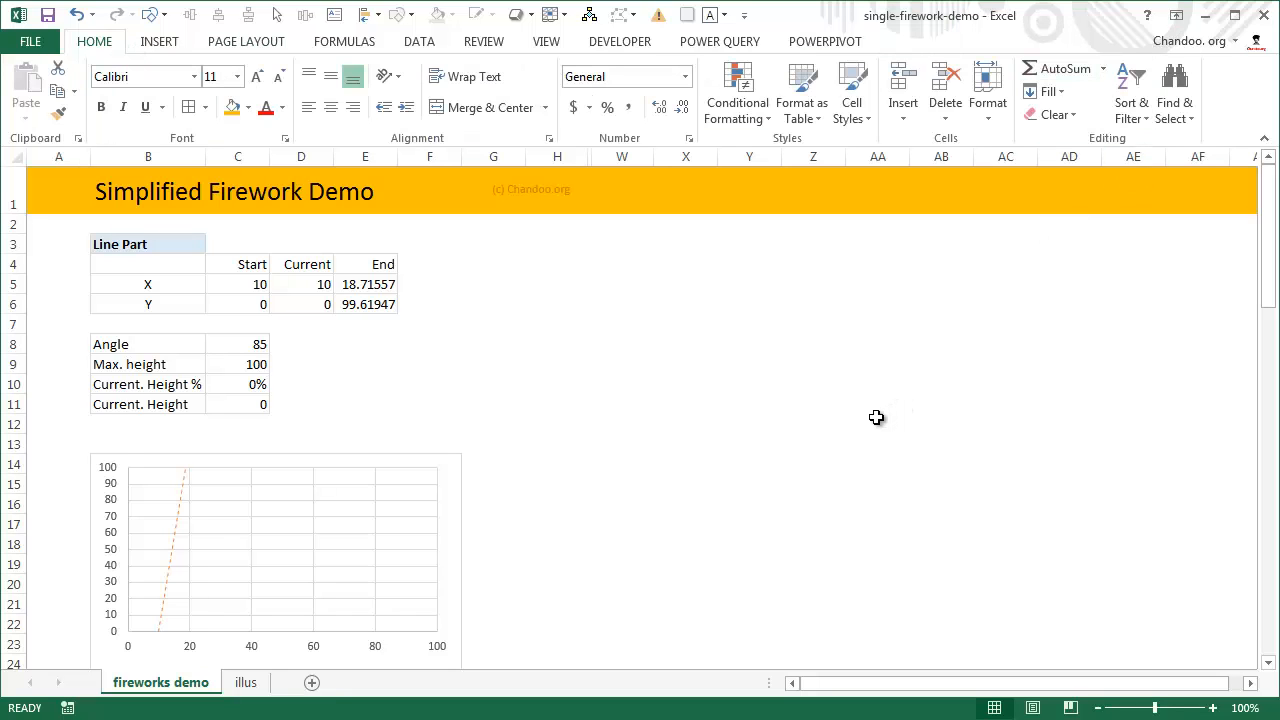
key(ctrl+F1)
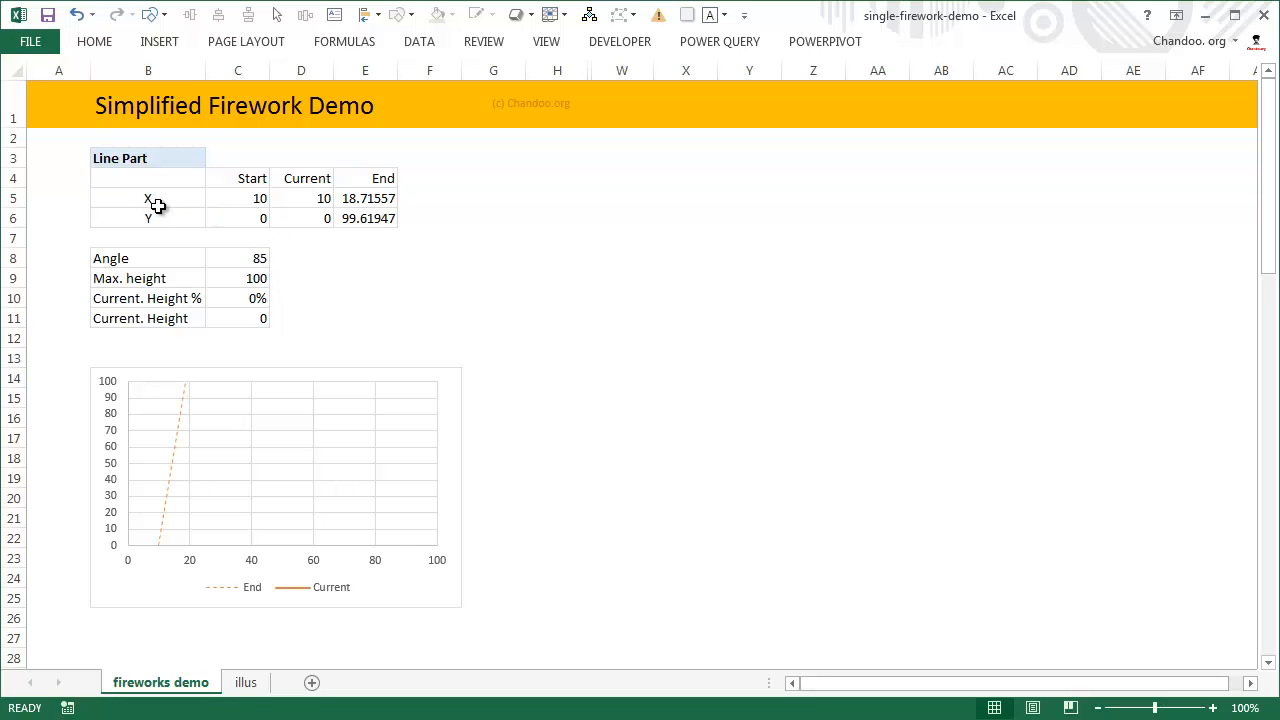
Examine the X and Y labels, the start X value, and the angle, maximum height and current height inputs.
drag(148, 196, 171, 220)
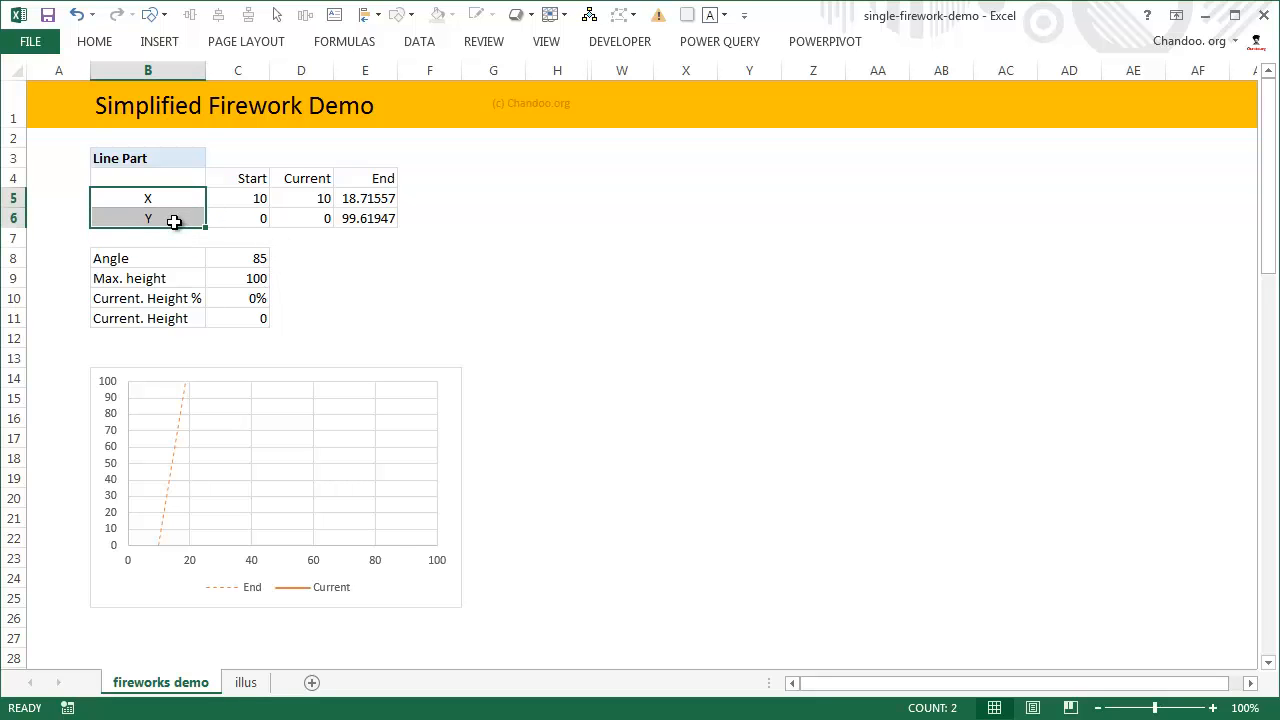
click(228, 198)
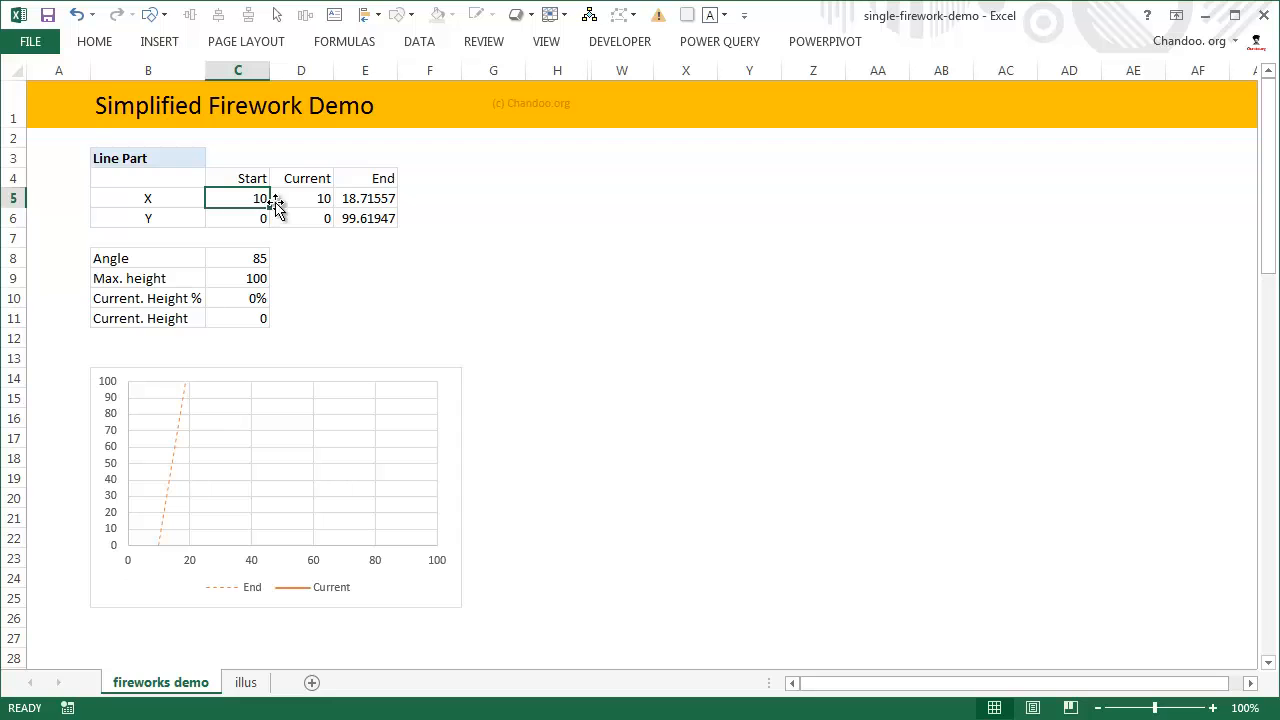
click(246, 259)
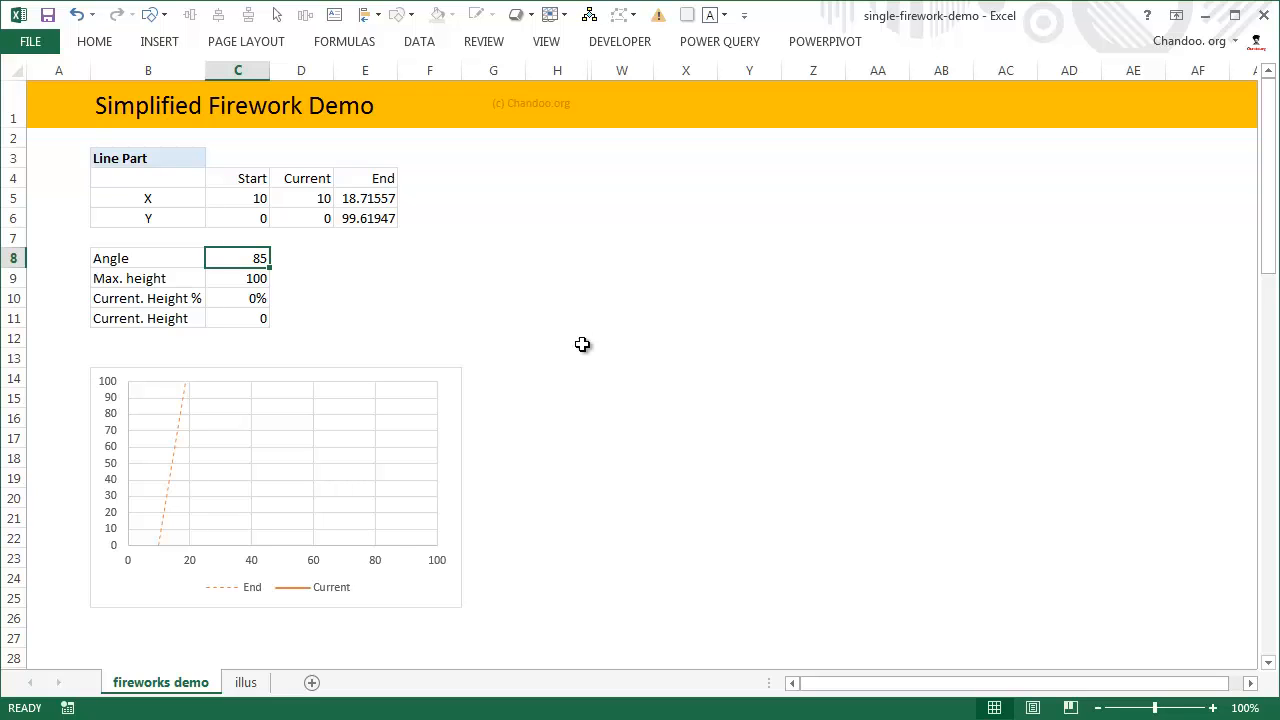
click(262, 283)
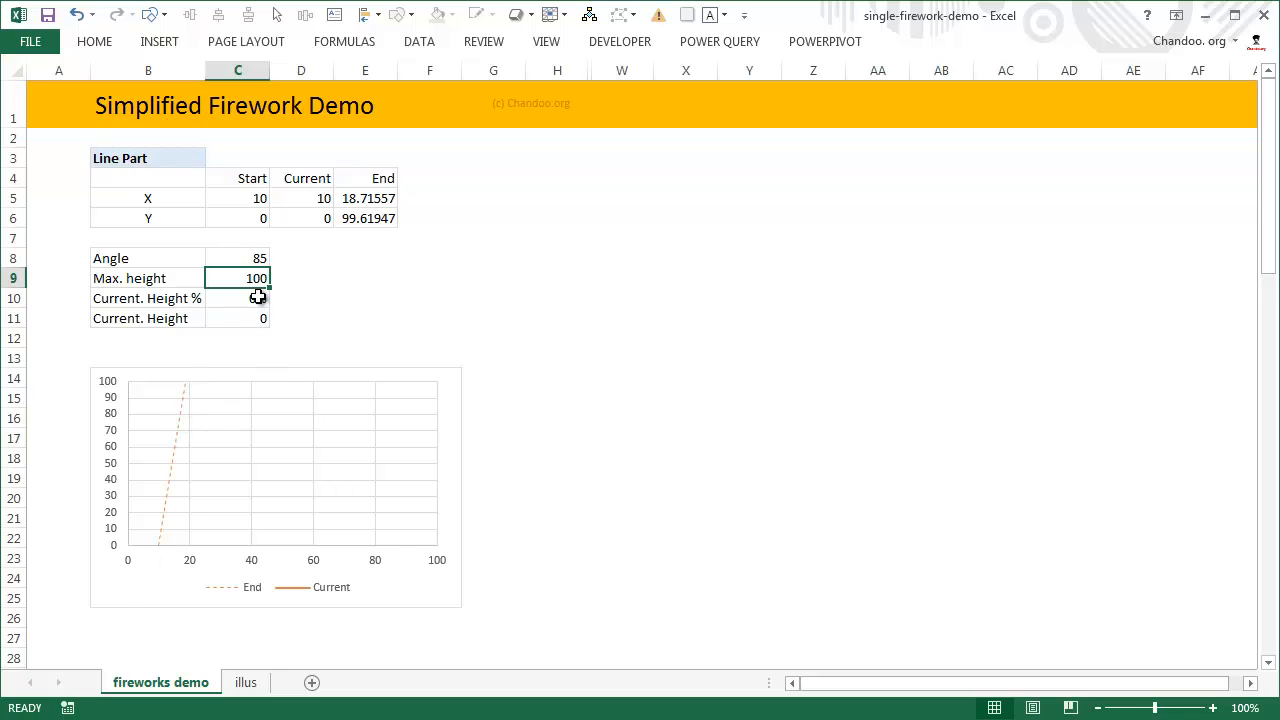
drag(140, 300, 243, 318)
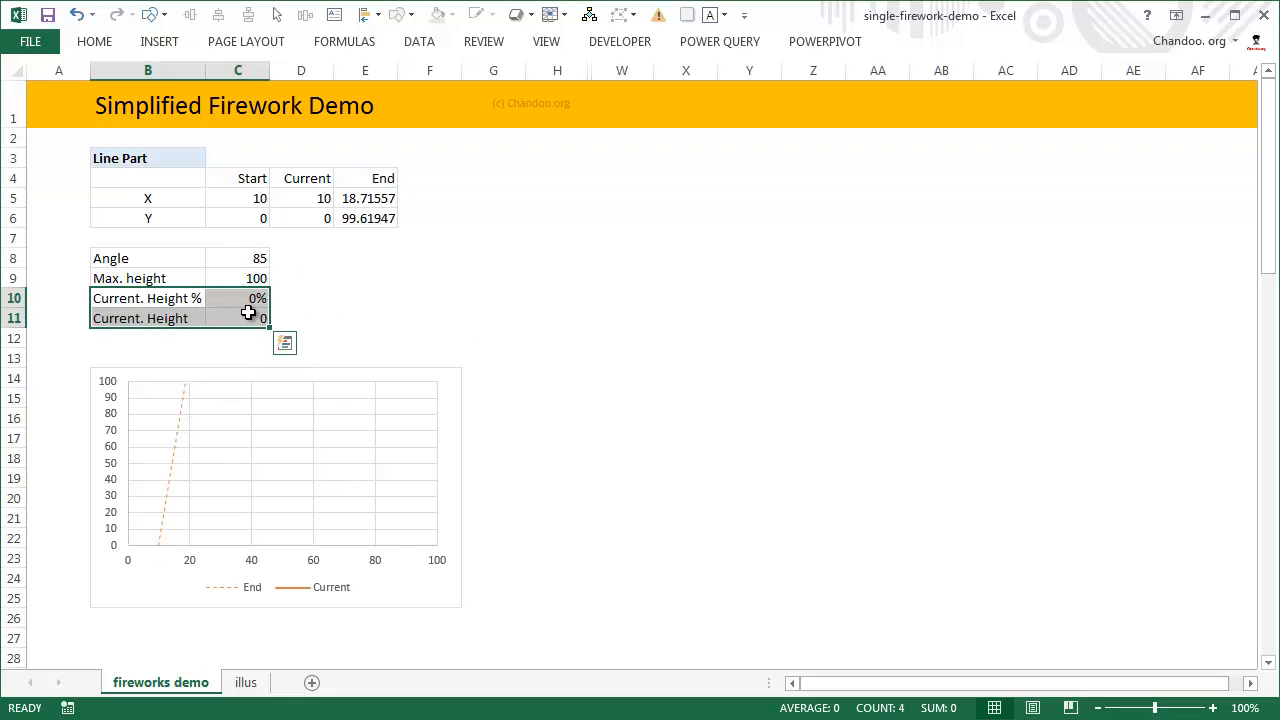
click(368, 299)
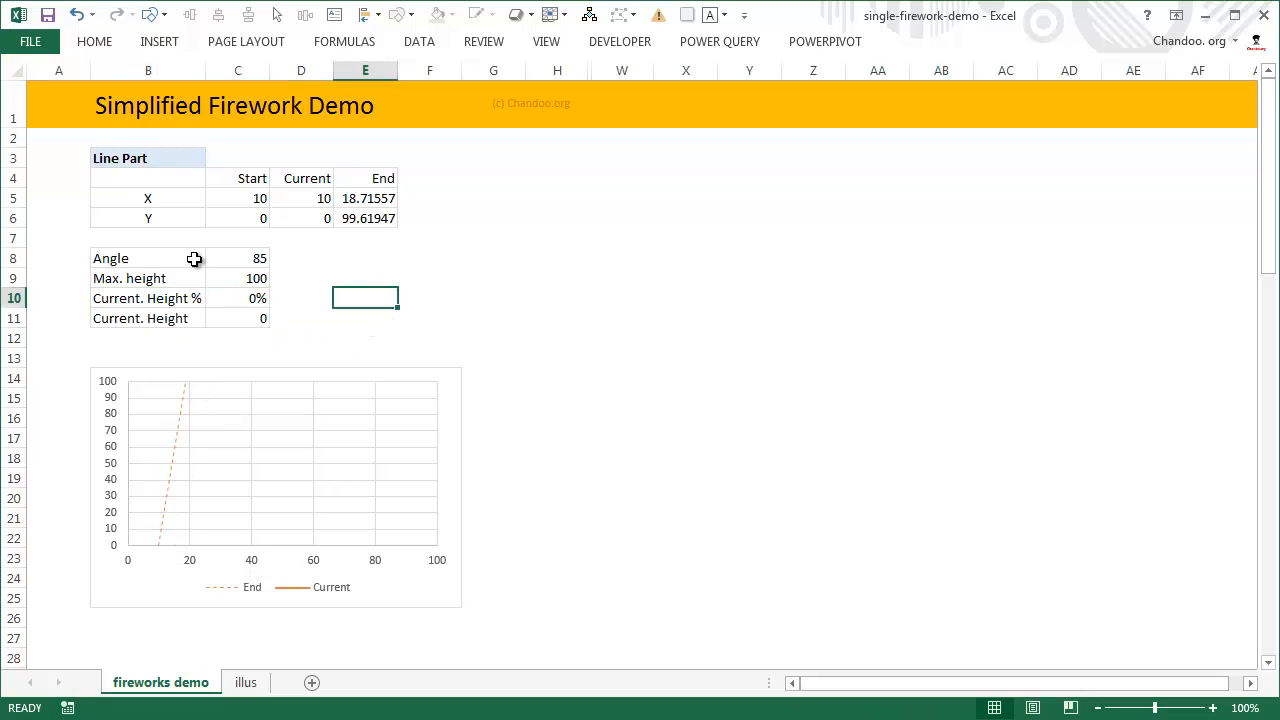
Try current heights of 10, 25 and 50 in C11 to extend the chart's Current line.
click(250, 318)
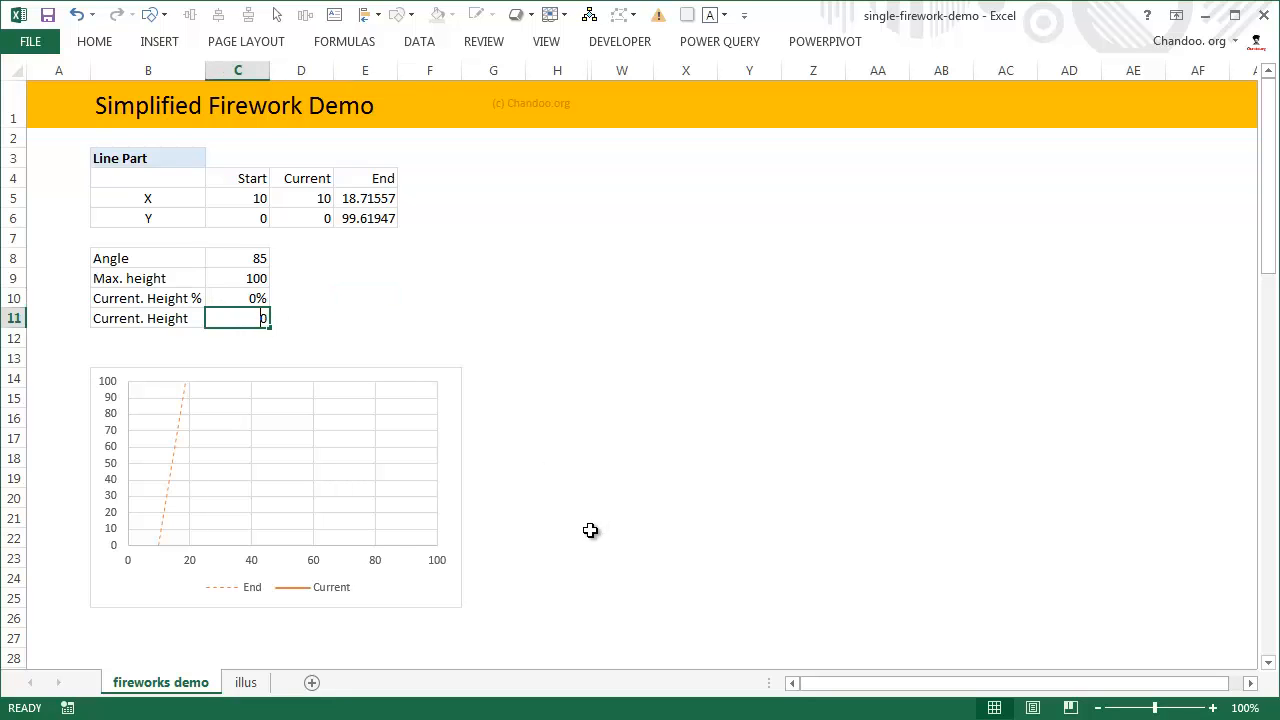
text(1)
key(Return)
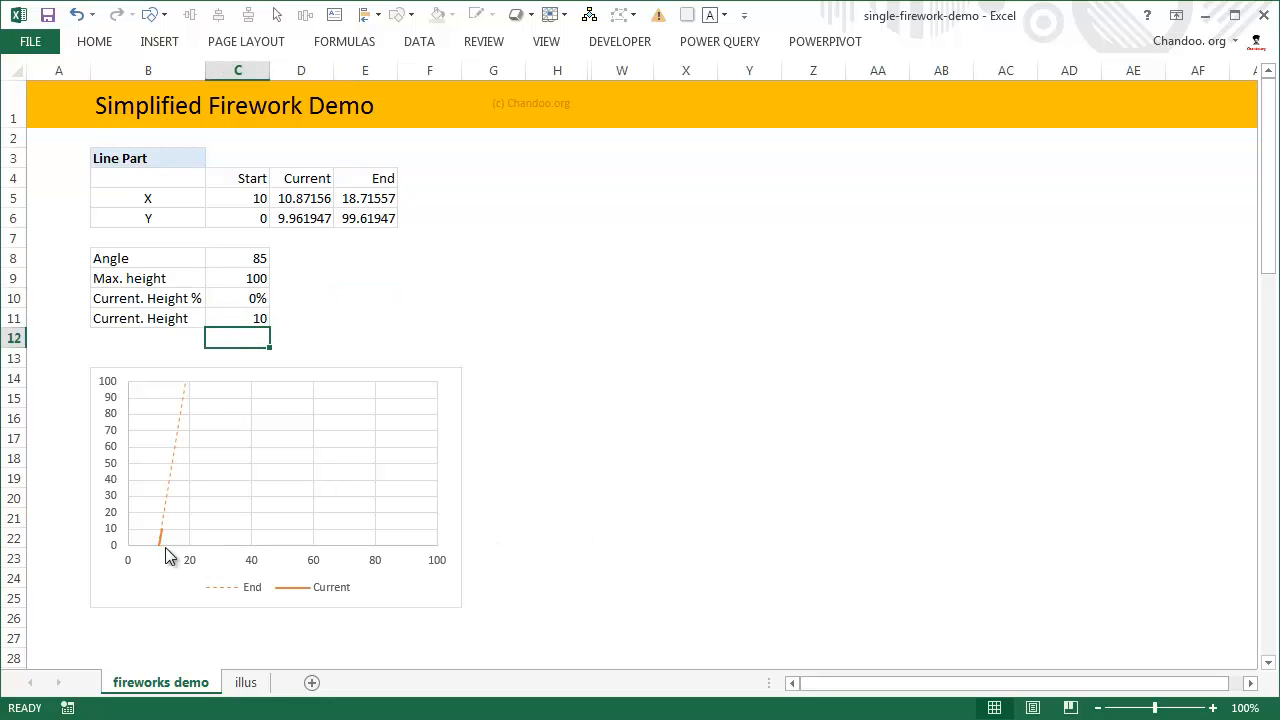
mouse_move(165, 548)
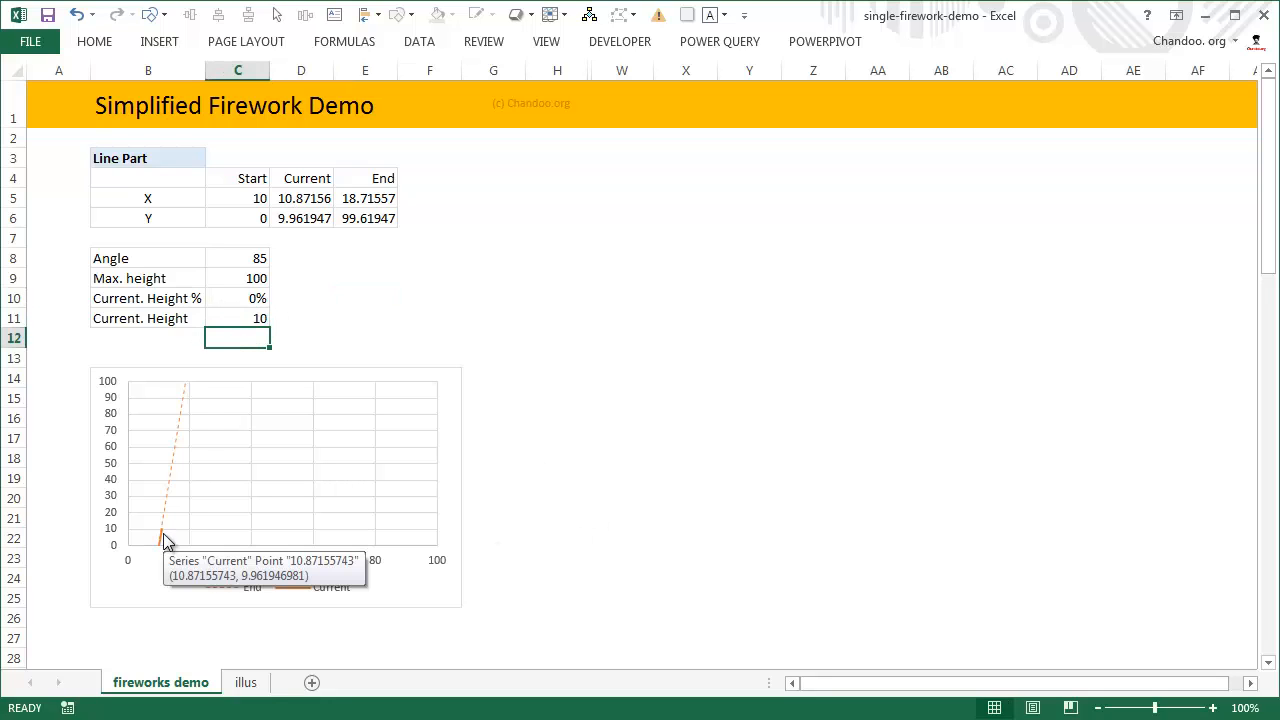
click(260, 319)
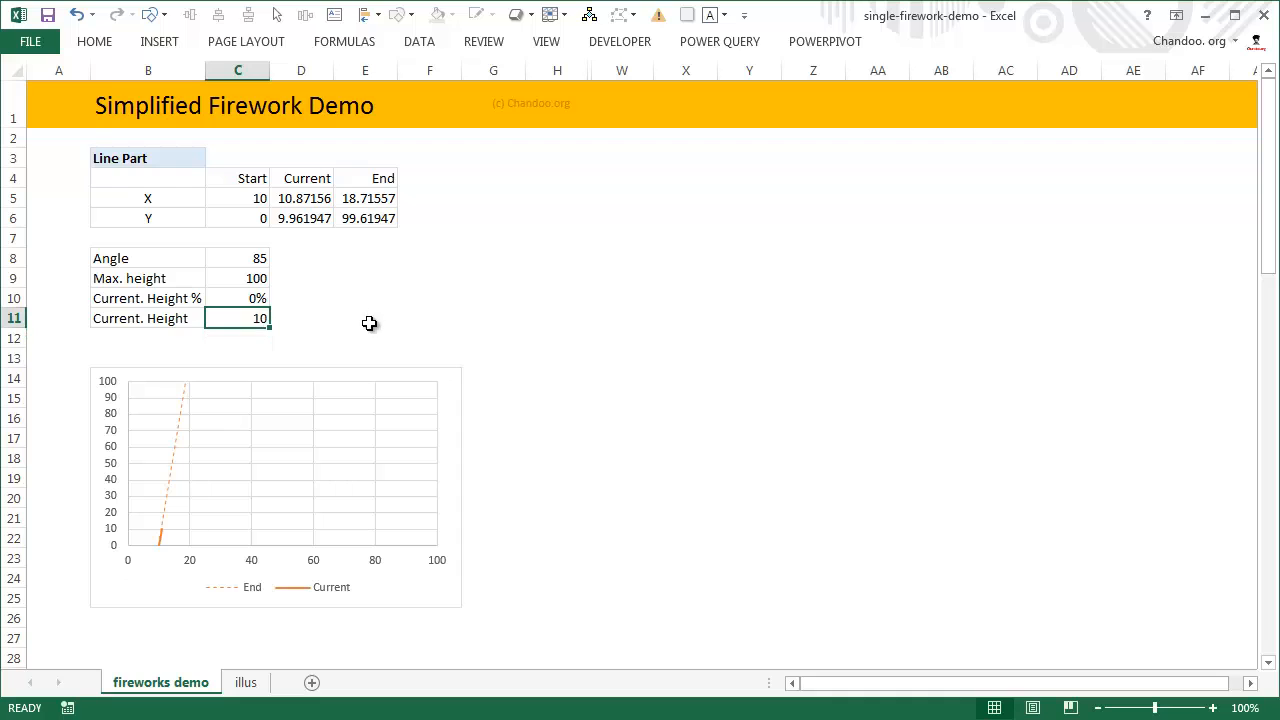
text(25)
key(Return)
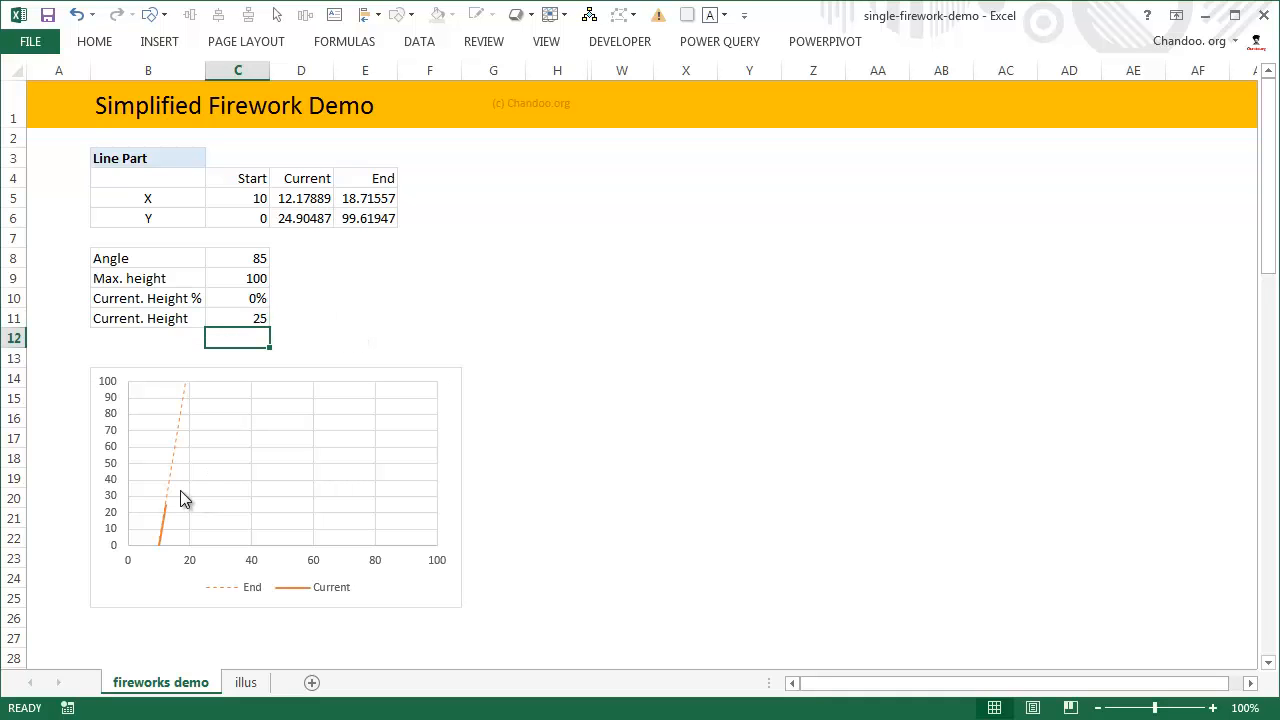
click(262, 317)
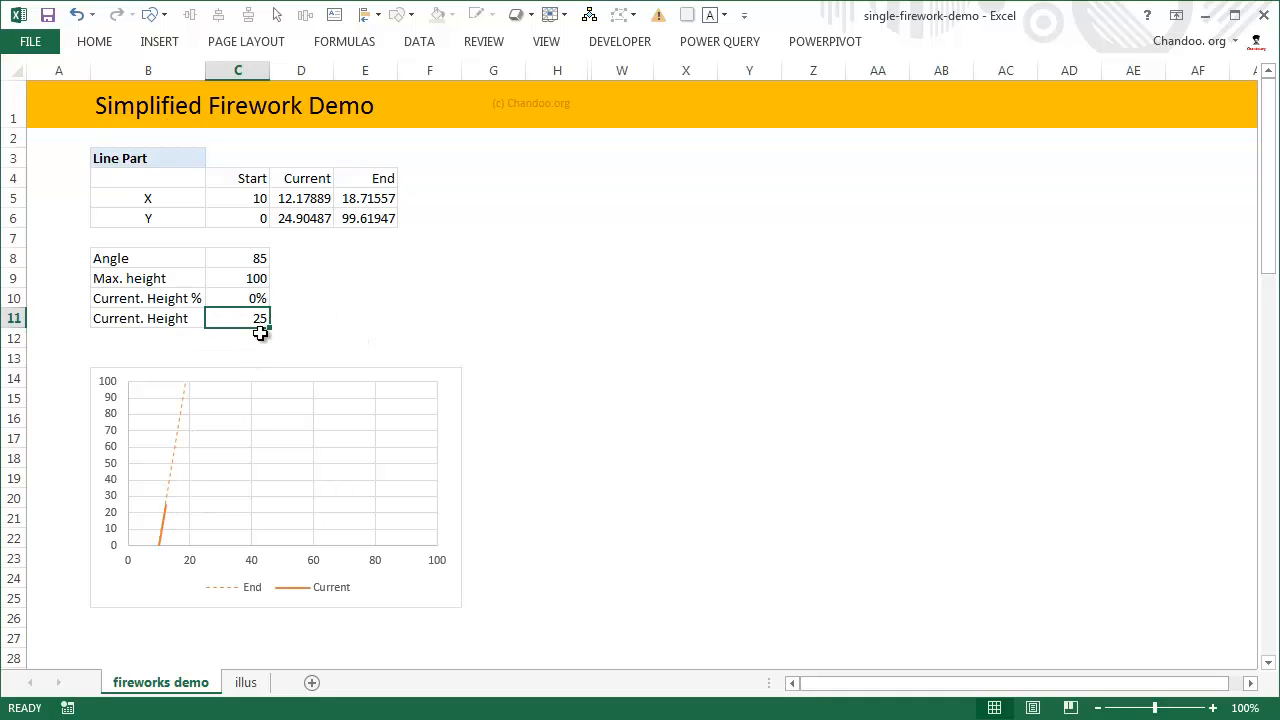
text(50)
key(Return)
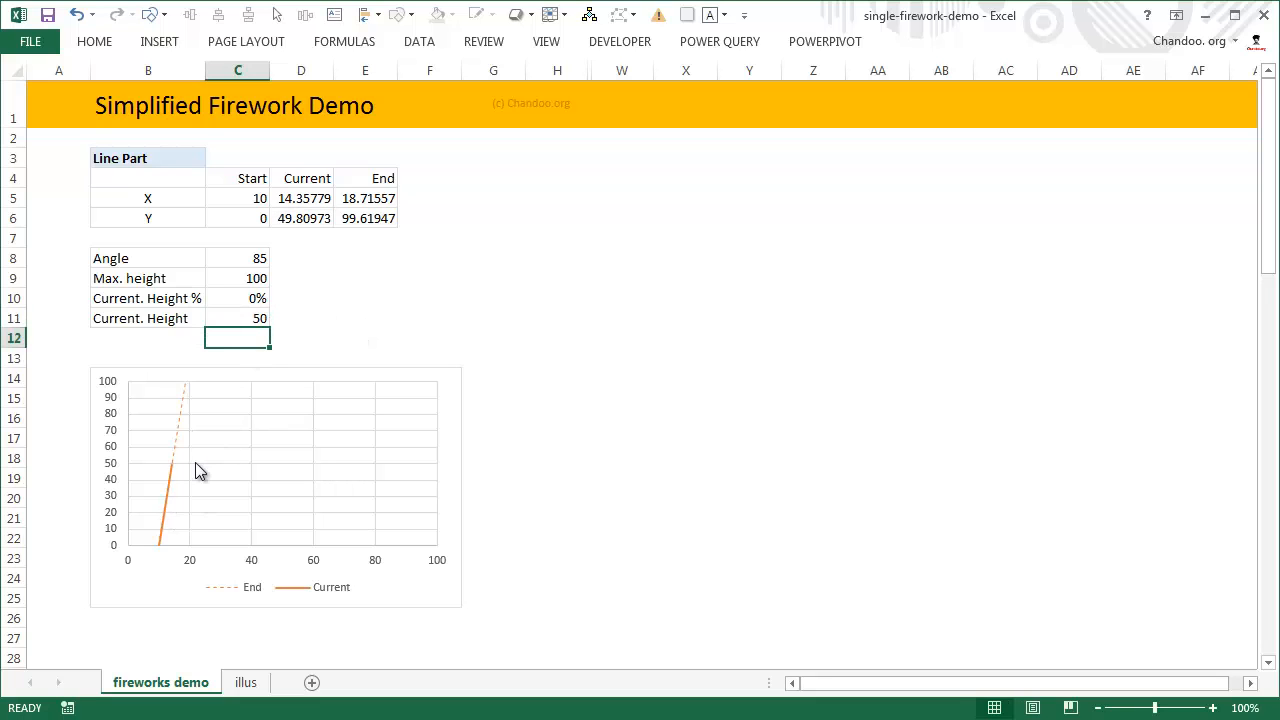
Set the current height in C11 to 100.
click(264, 320)
text(1)
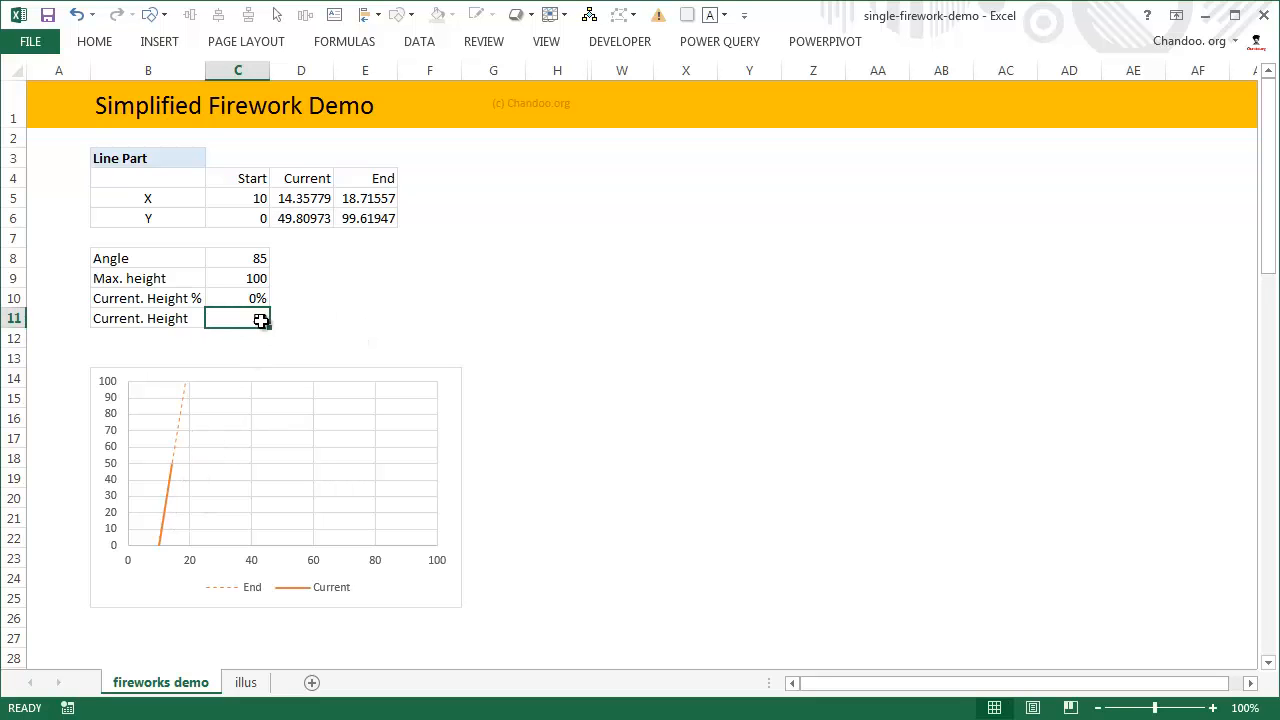
text(00)
key(Return)
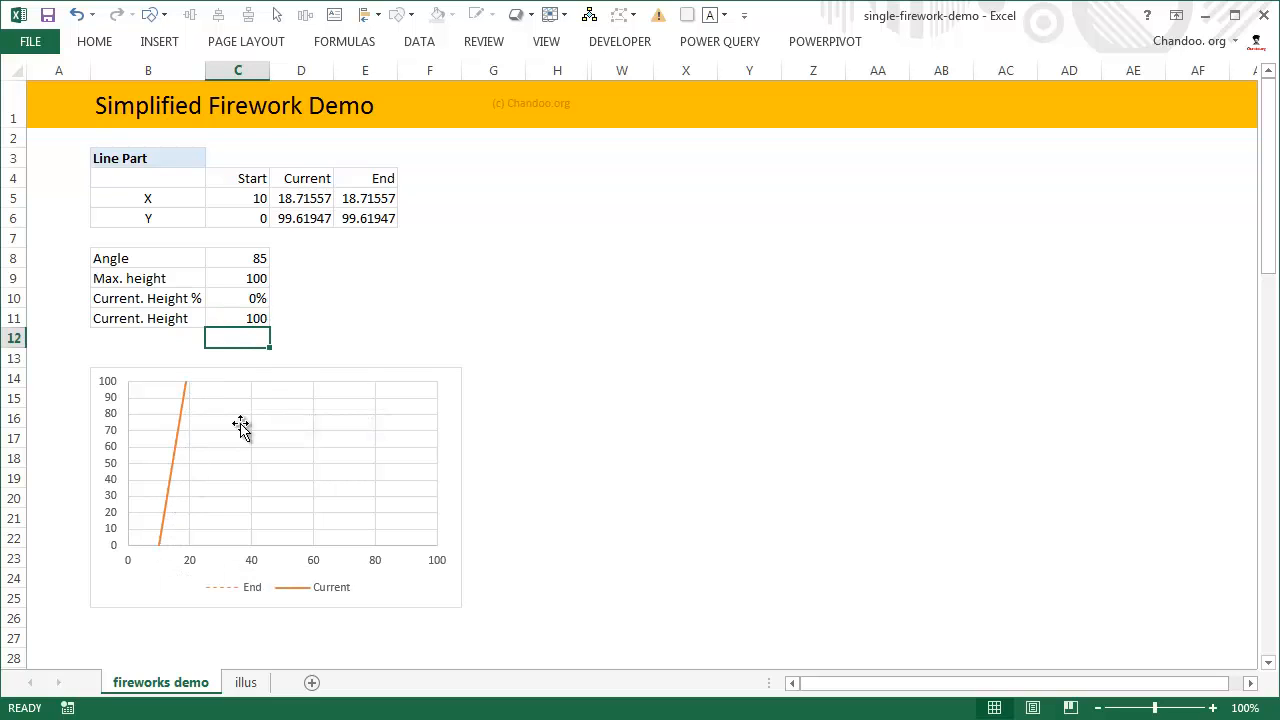
Examine how the current height, maximum height and current height % cells in C9:C11 relate.
click(264, 319)
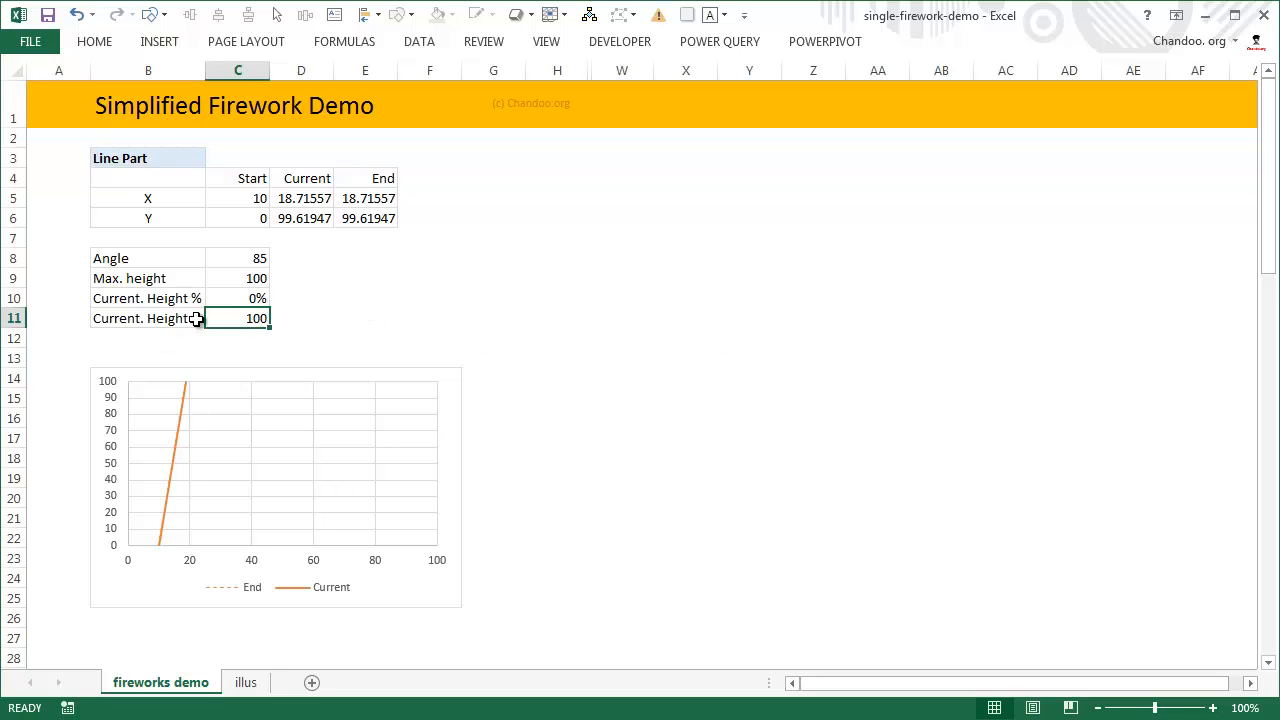
click(255, 279)
click(251, 320)
mouse_move(164, 558)
click(265, 300)
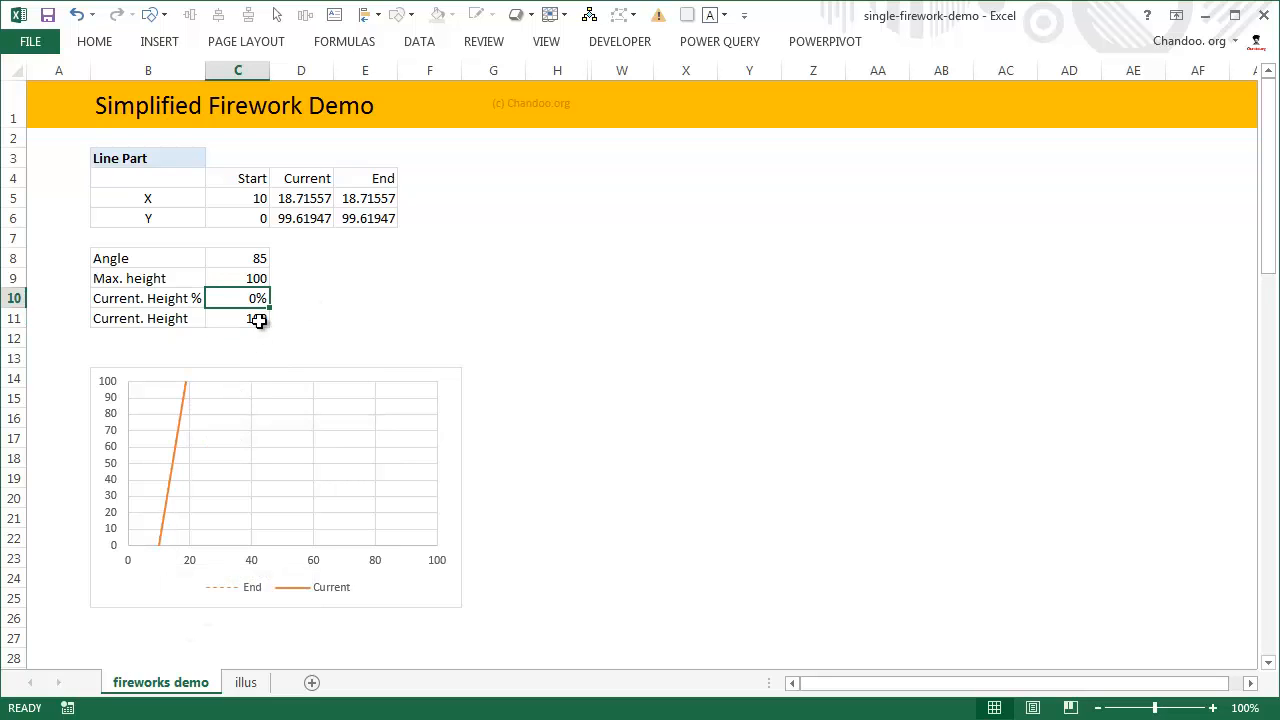
click(258, 281)
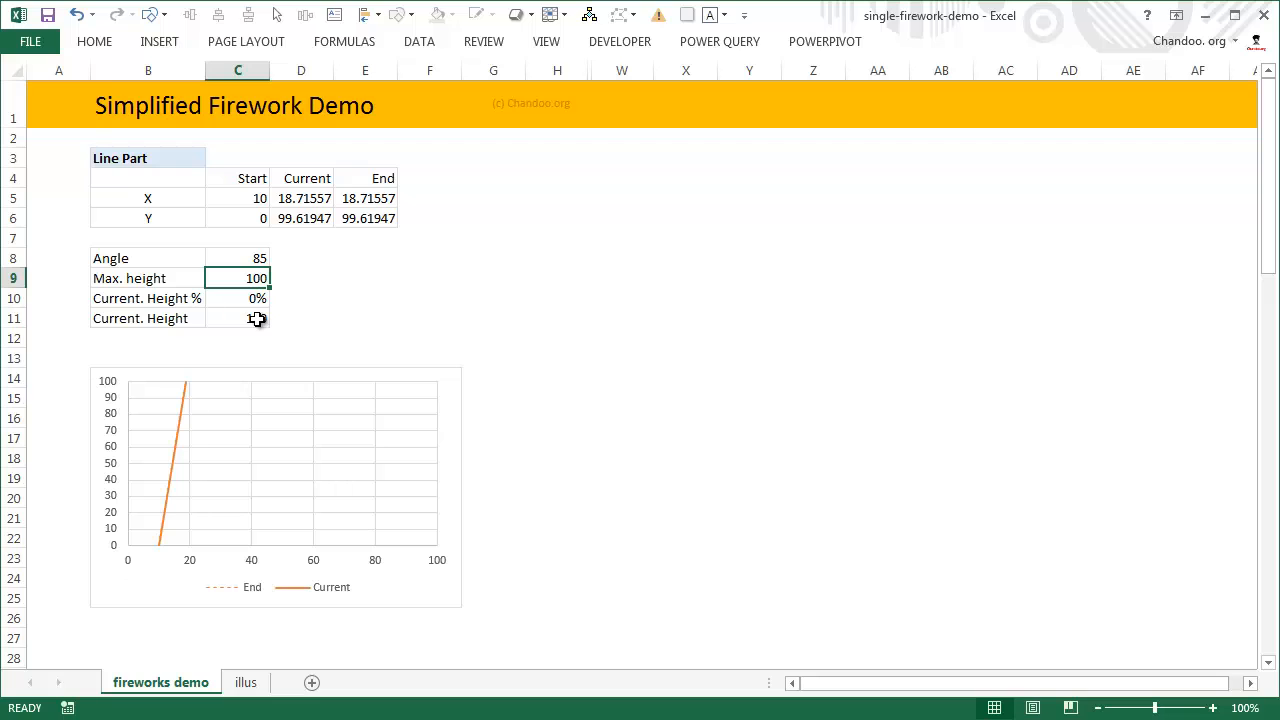
Calculate the current height in C11 as current height % times maximum height with the formula =C10*C9.
click(259, 318)
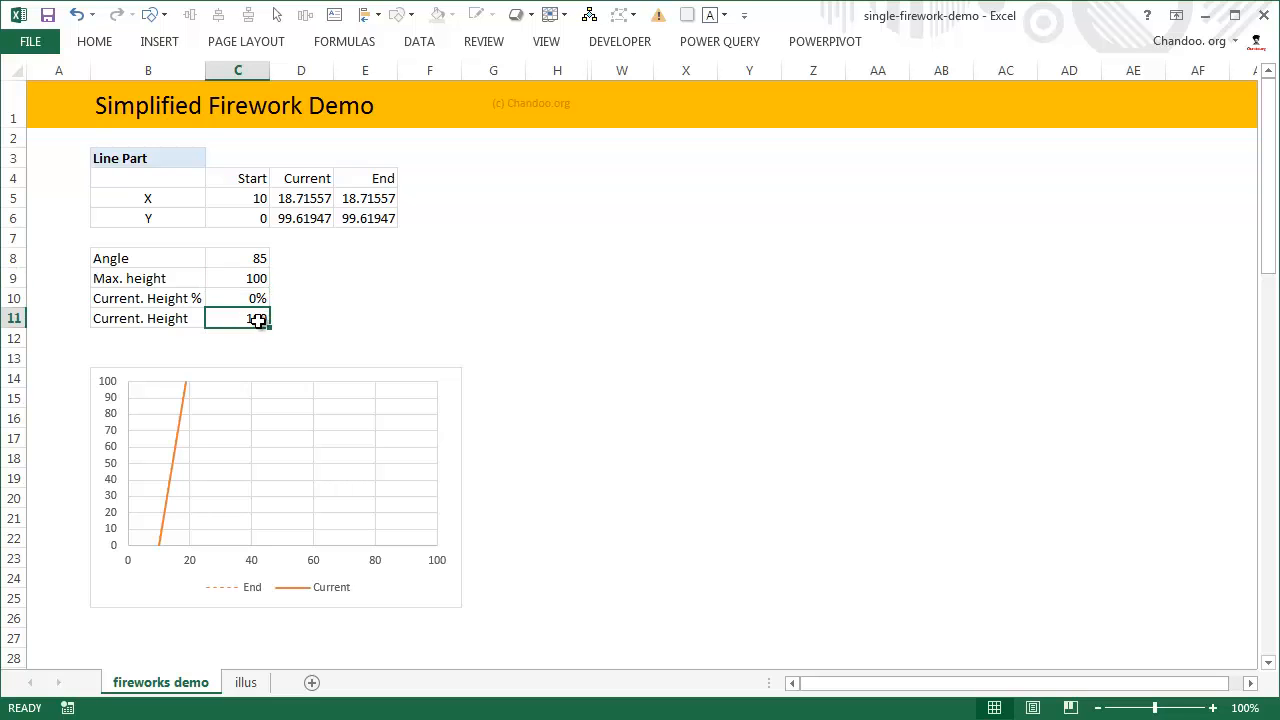
click(258, 298)
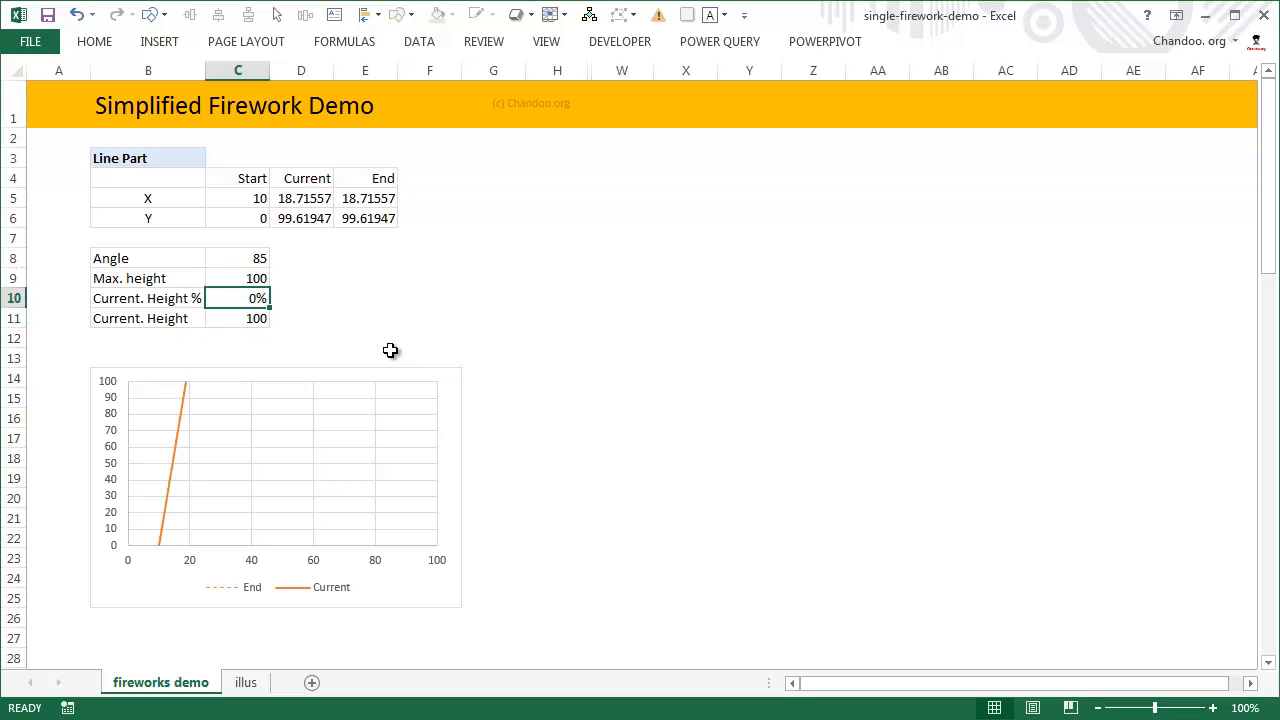
click(250, 321)
text(=)
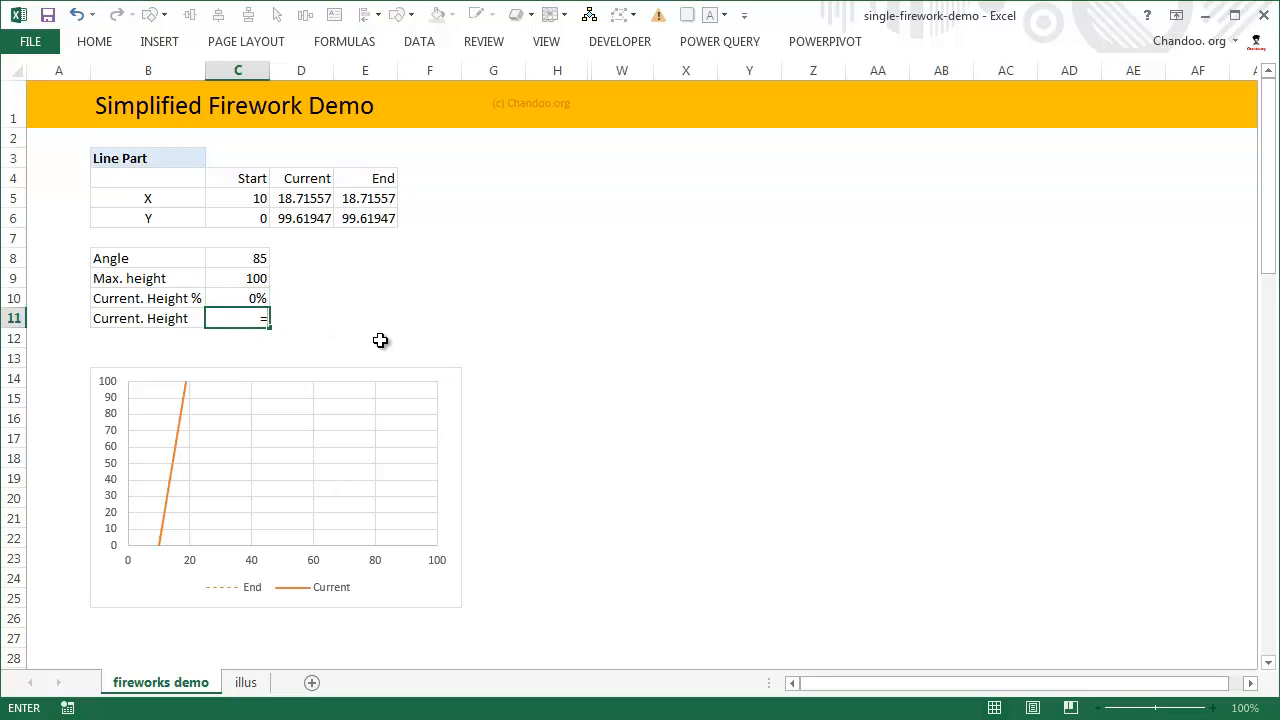
click(252, 298)
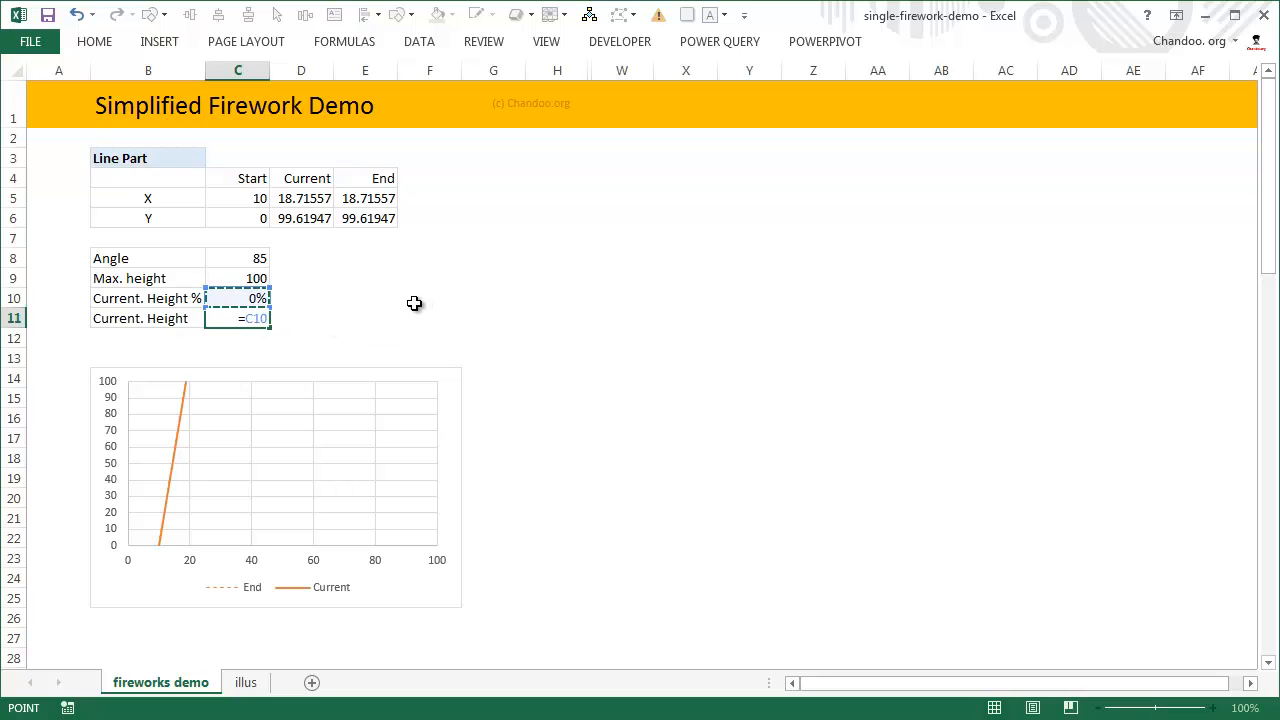
text(*)
click(238, 278)
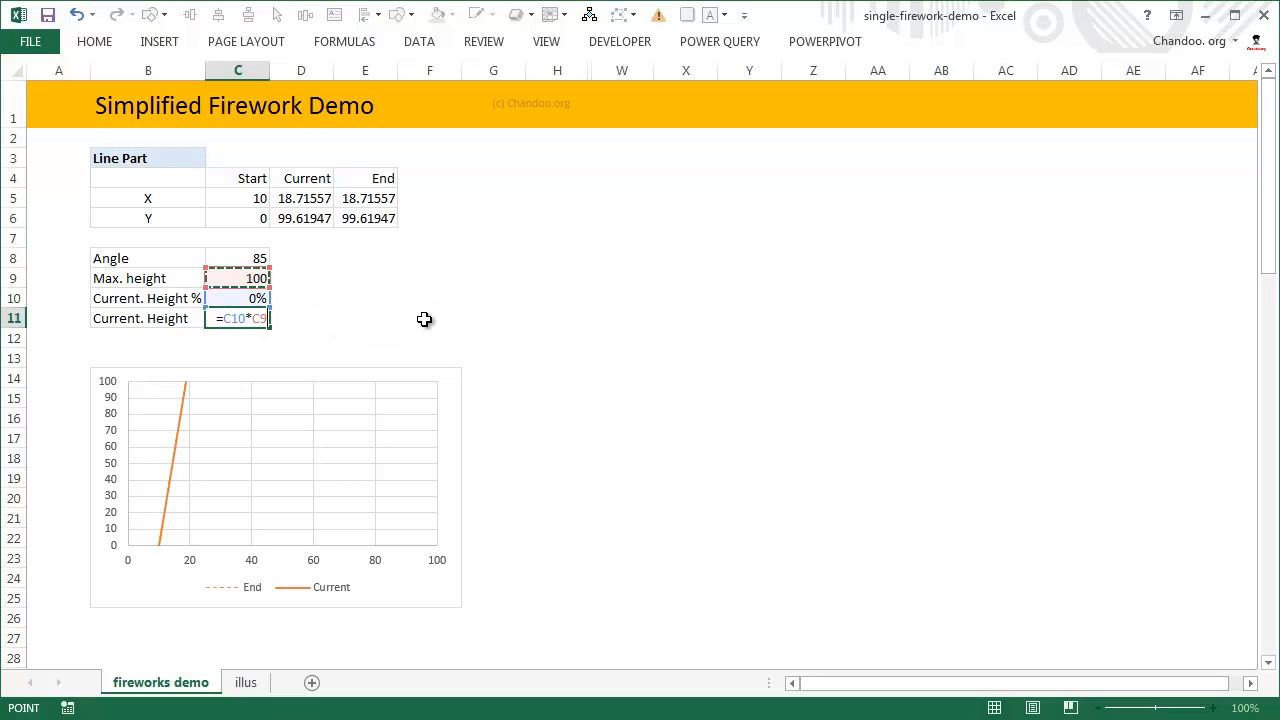
key(Return)
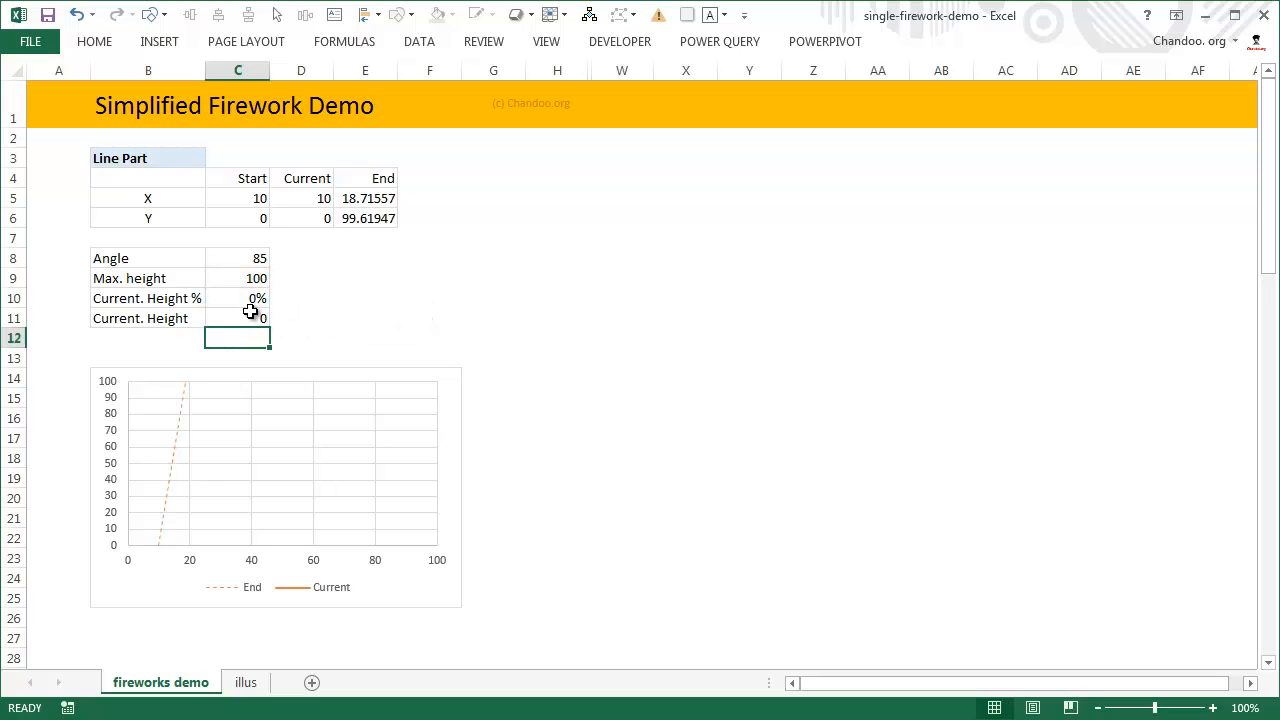
Select the current height % cell C10 and show the formula bar.
click(213, 298)
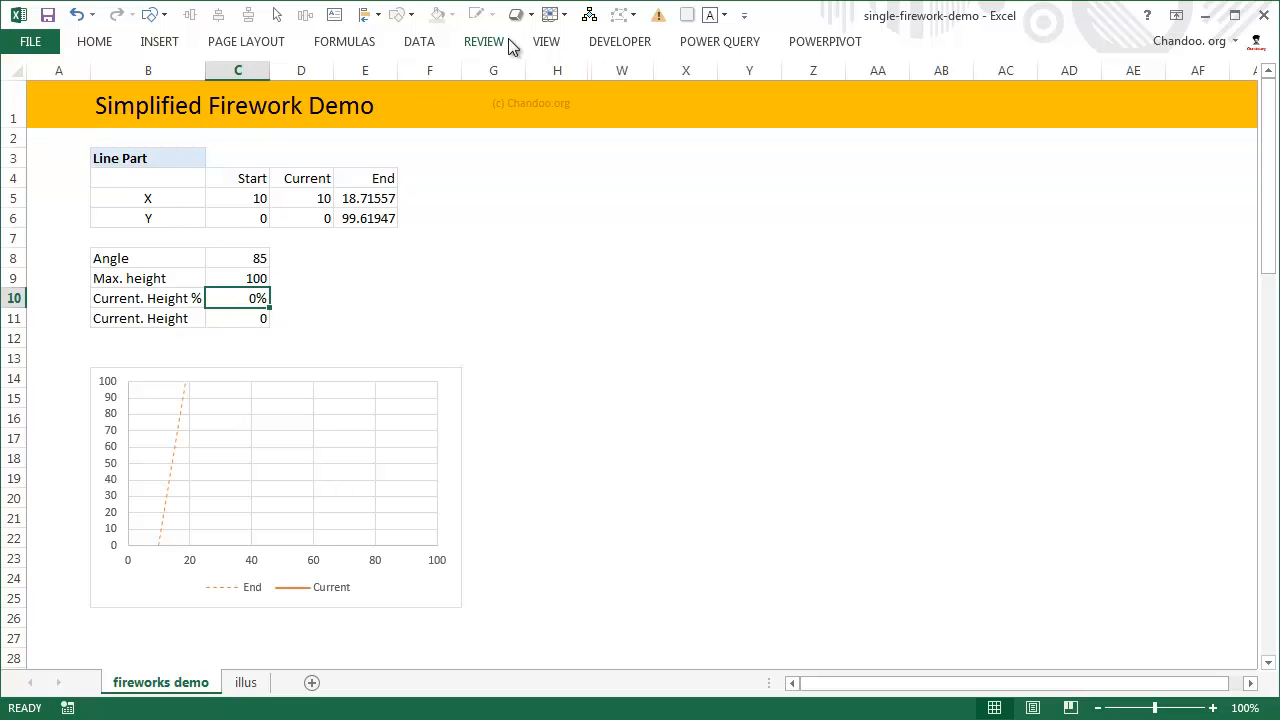
click(545, 44)
click(330, 80)
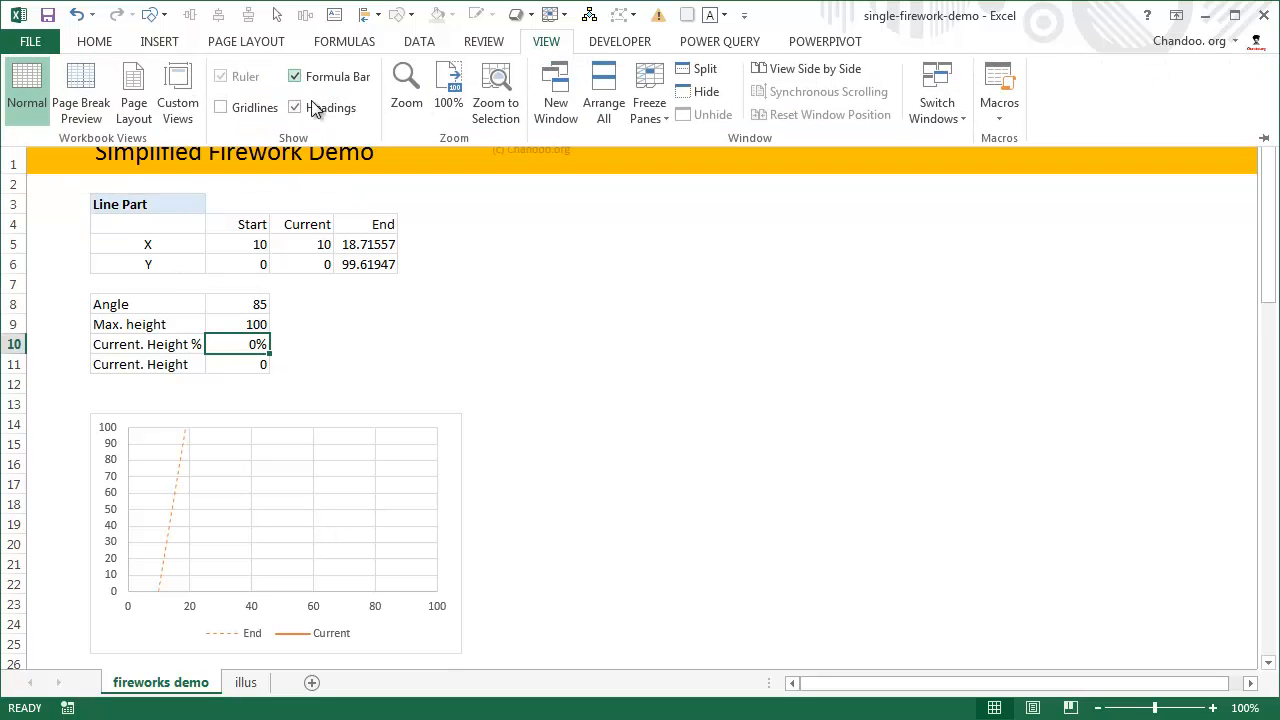
click(290, 353)
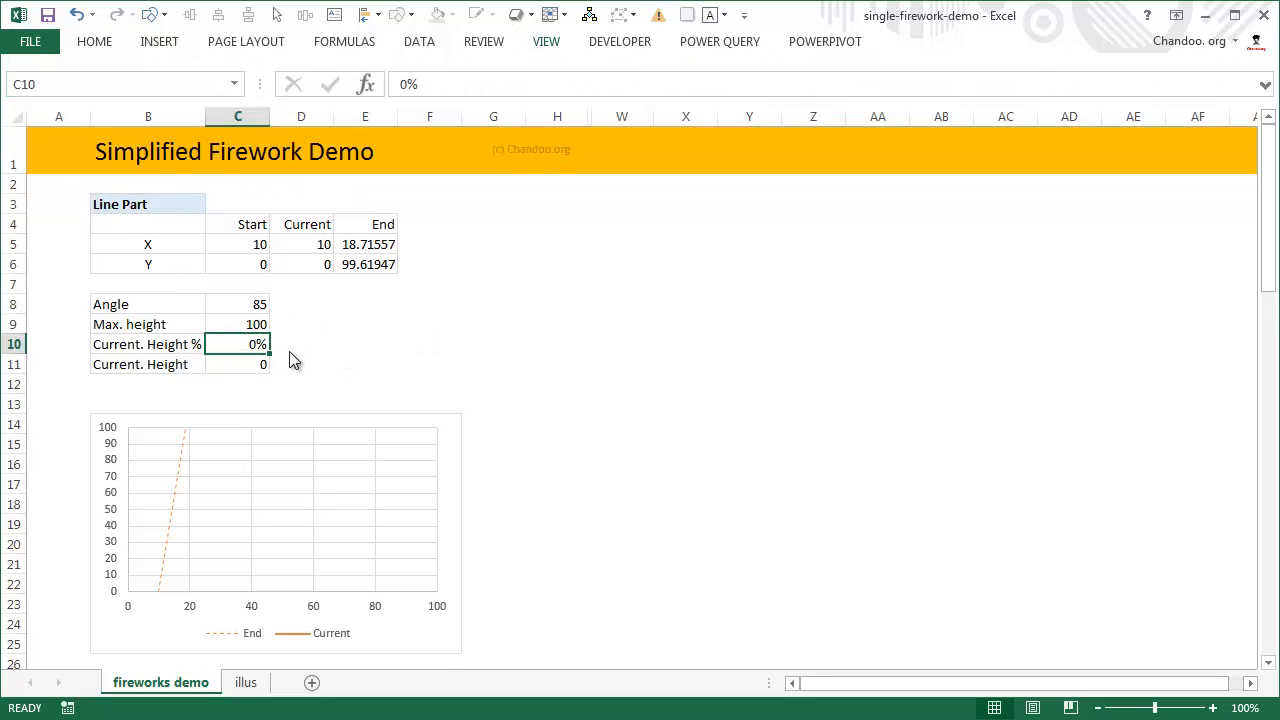
Name the current height % cell C10 pct.height.
click(102, 78)
text(pct)
key(Escape)
key(alt)
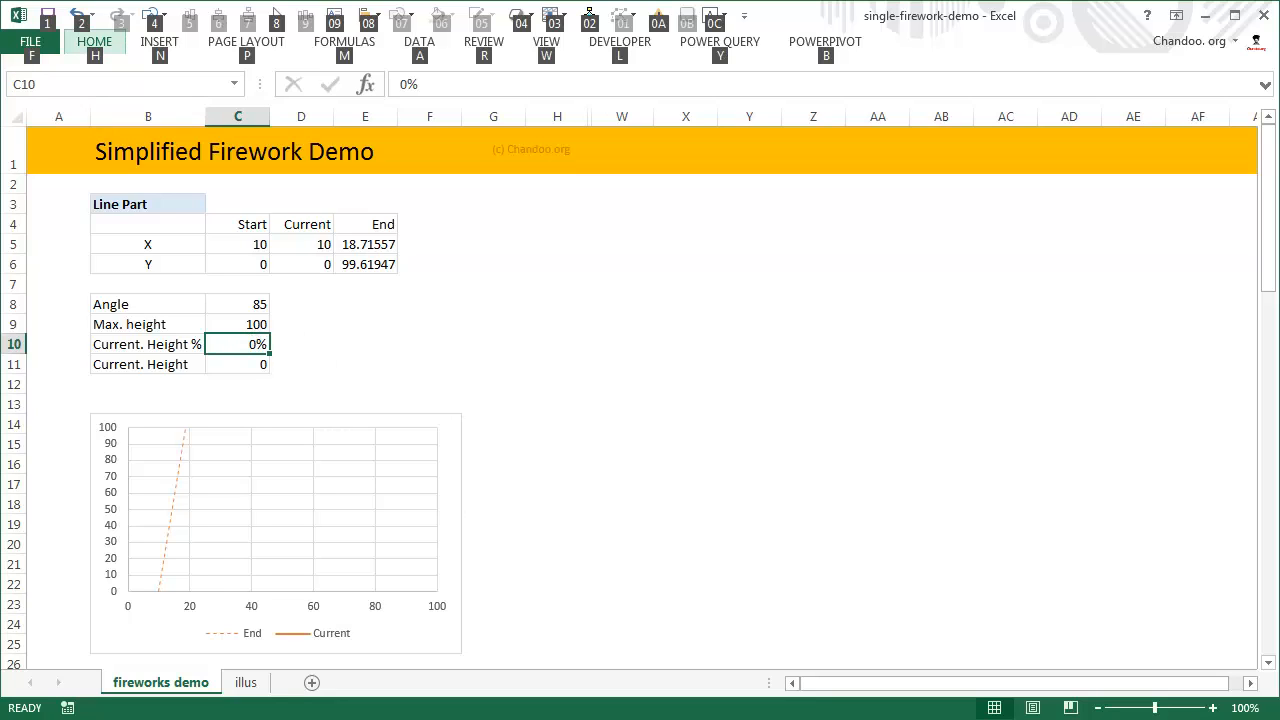
key(alt)
click(119, 78)
text(pct.height)
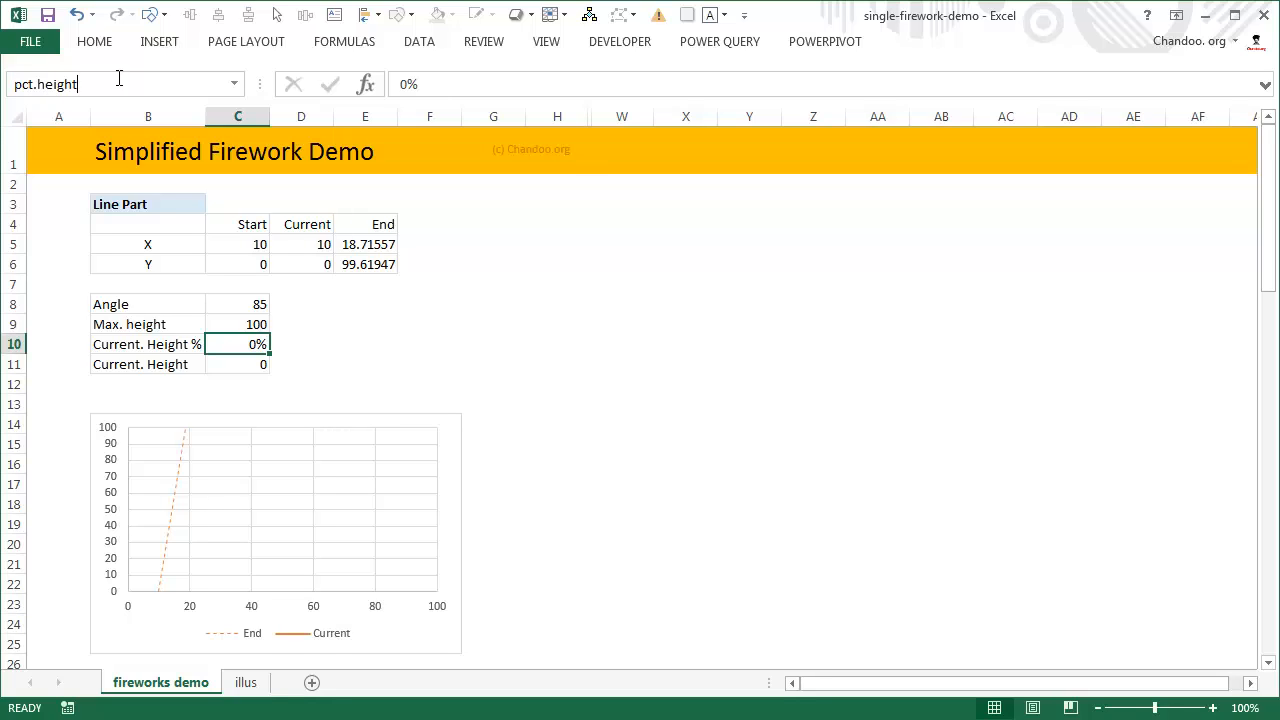
key(Return)
Open the fireworks demo sheet's code in the Visual Basic editor and enlarge the editor window and its code pane.
right_click(148, 688)
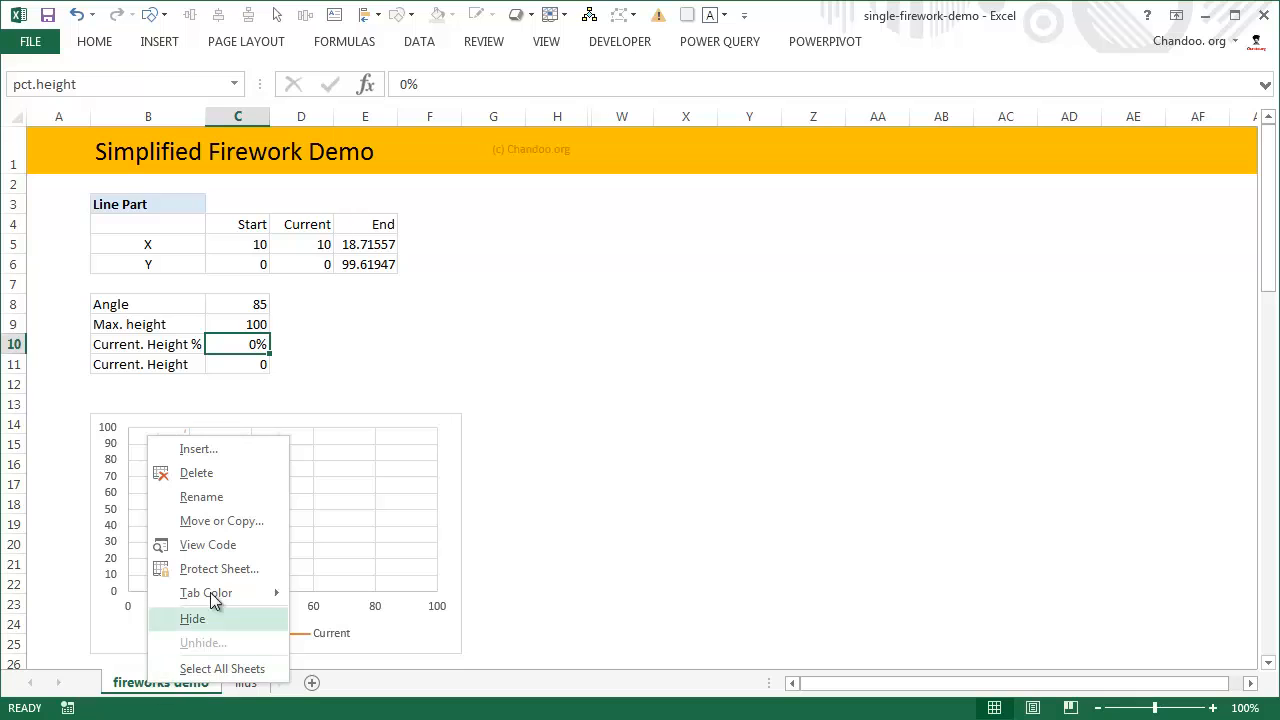
click(190, 542)
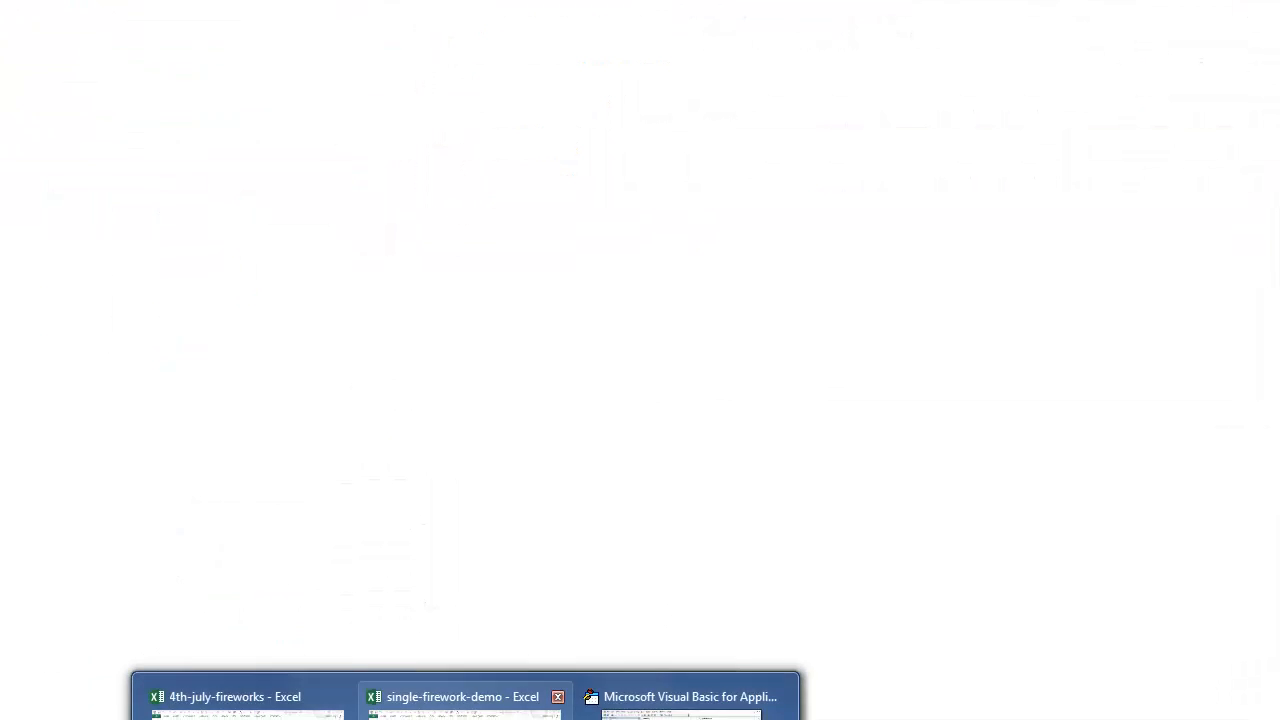
click(465, 700)
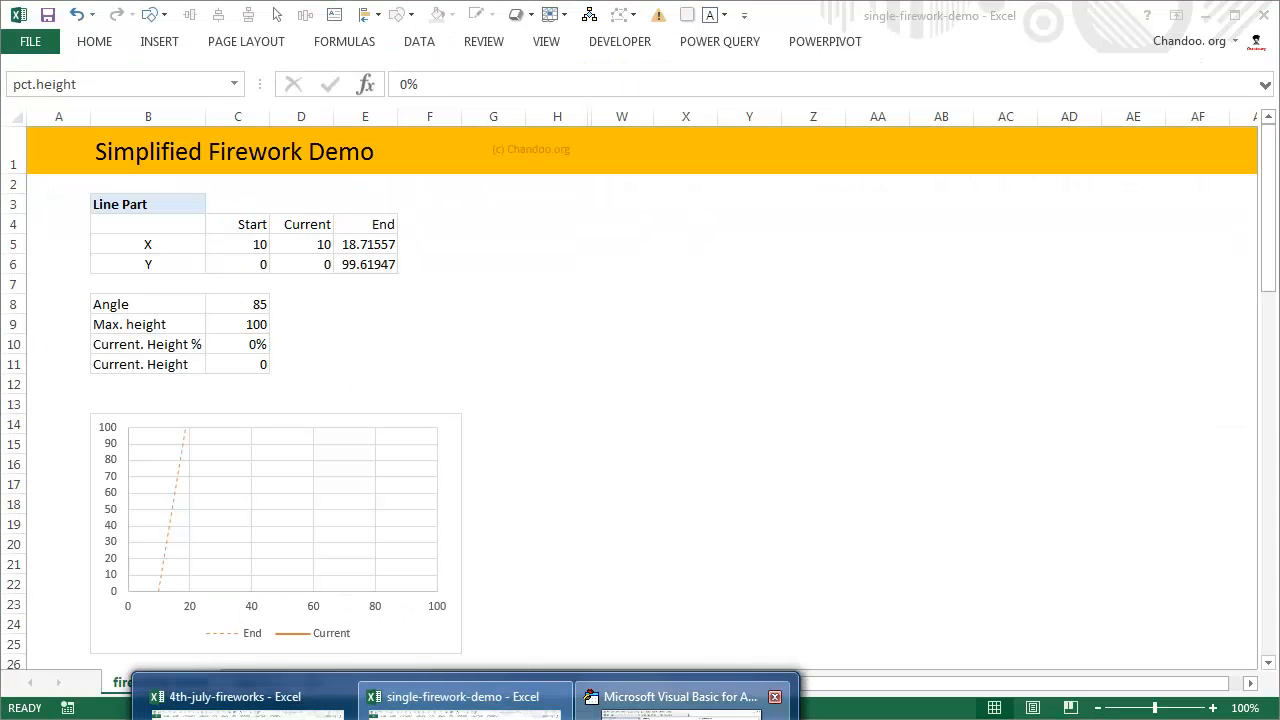
click(680, 700)
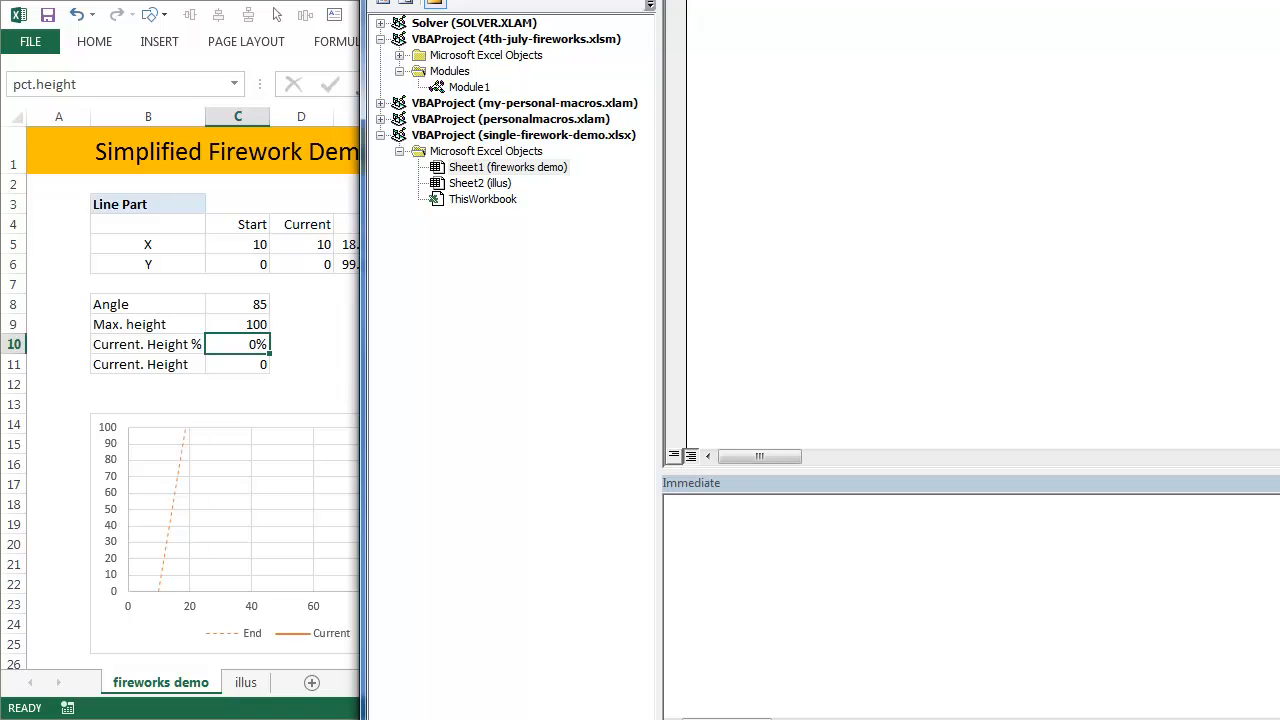
drag(368, 0, 303, 101)
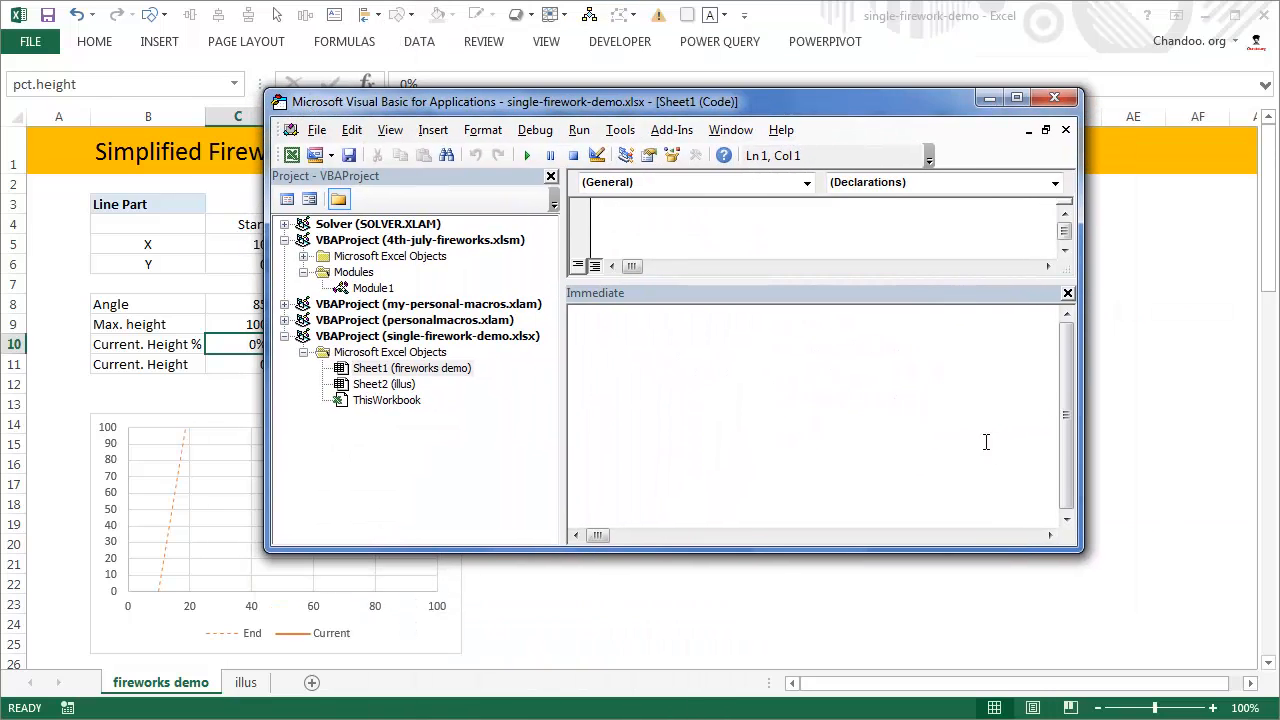
drag(1081, 549, 1248, 685)
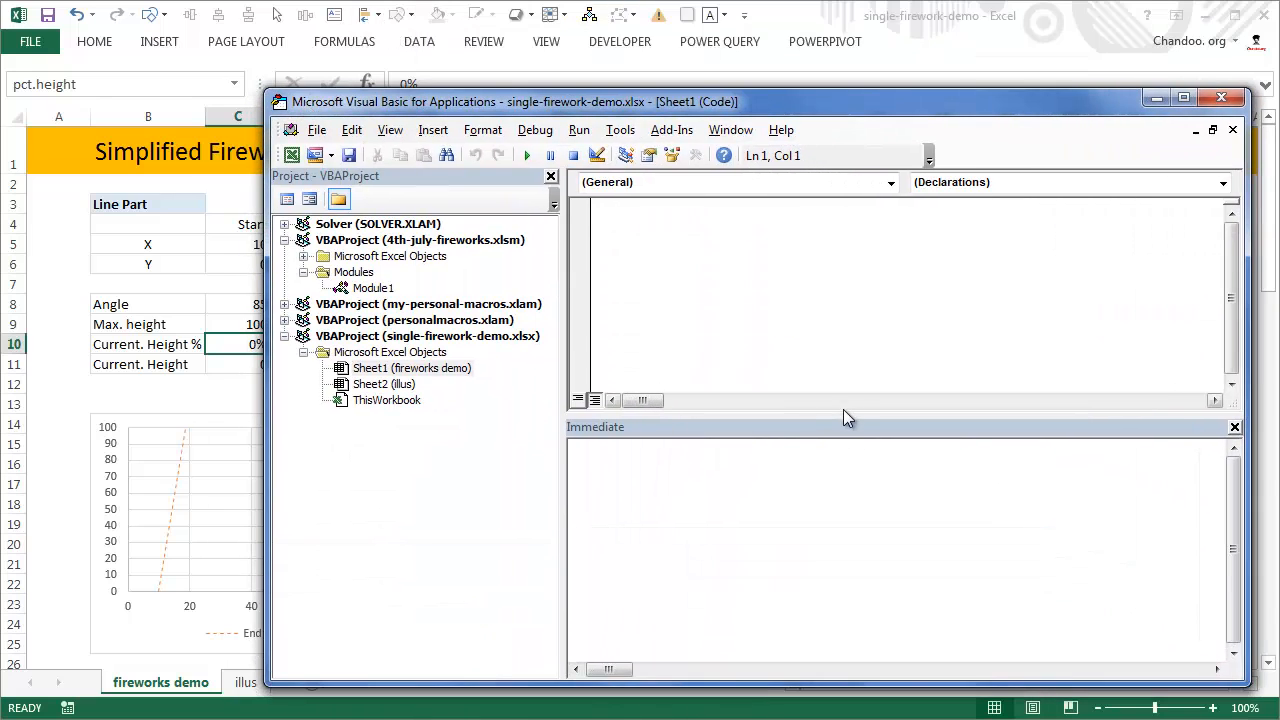
drag(846, 414, 831, 588)
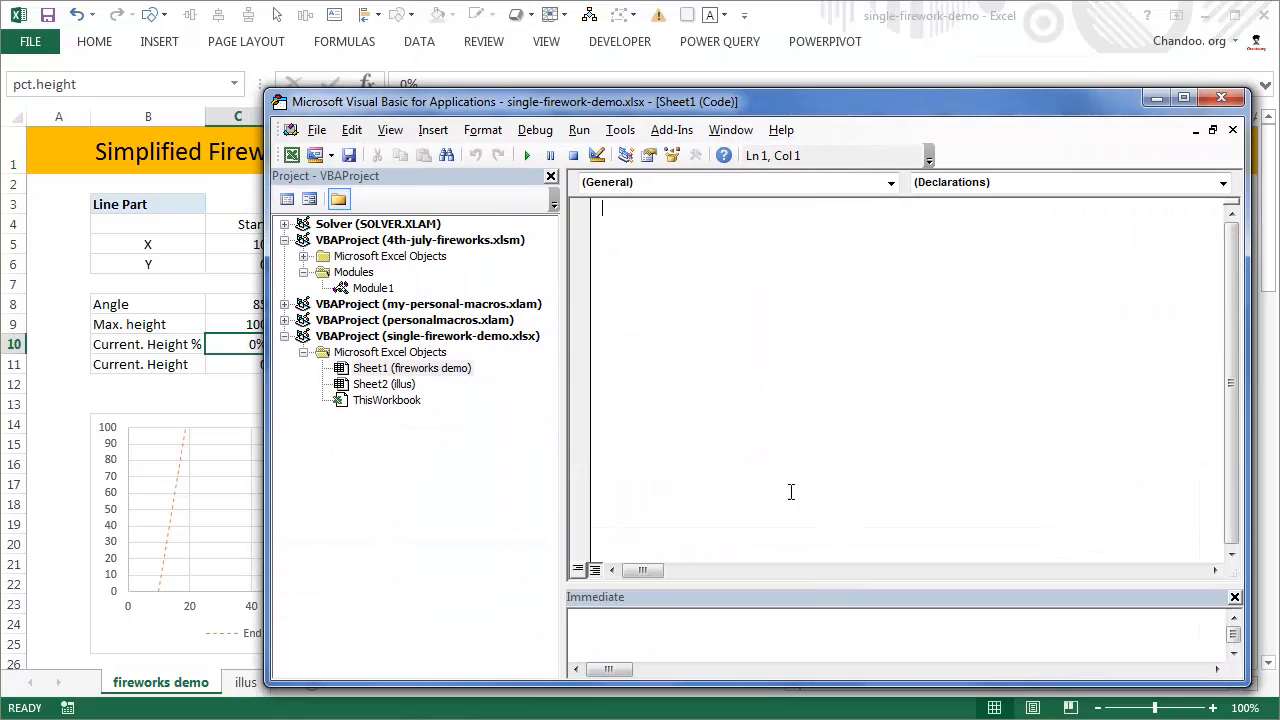
Add a module to single-firework-demo.xlsx with an animate macro that loops tempVal from 0 to 100, setting pct.height to tempVal / 100 with DoEvents.
right_click(405, 370)
mouse_move(319, 458)
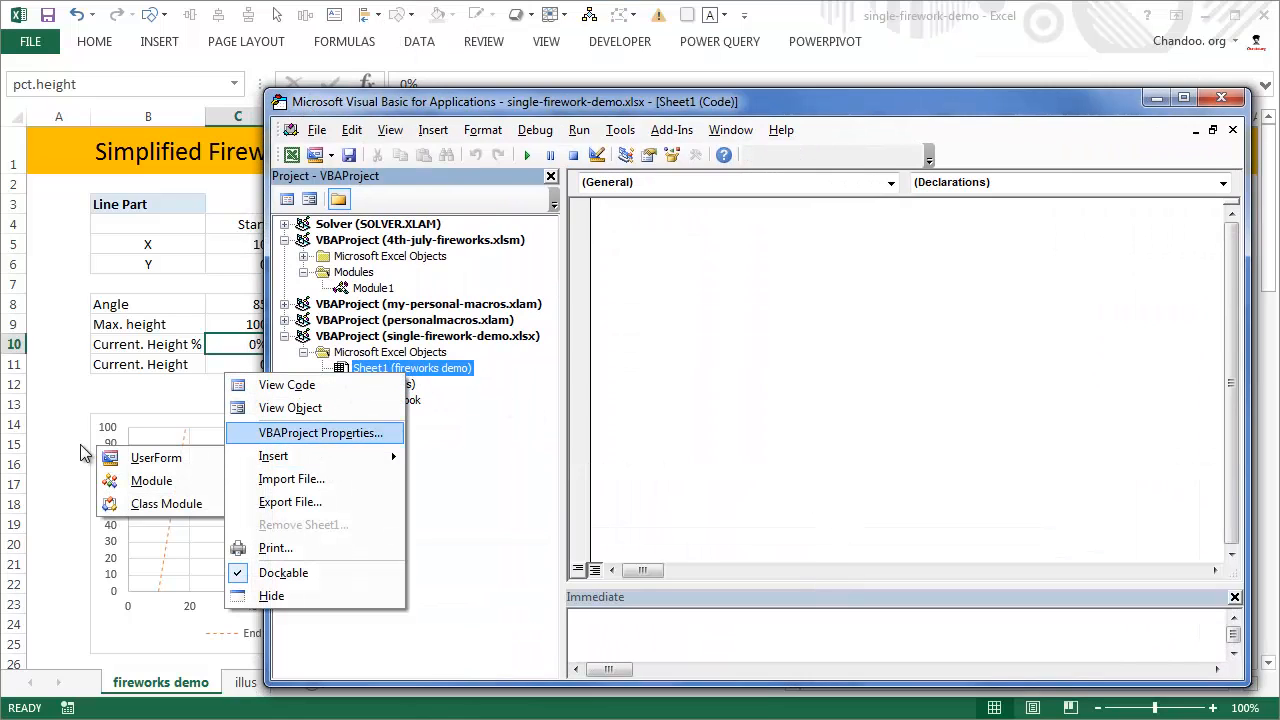
click(140, 480)
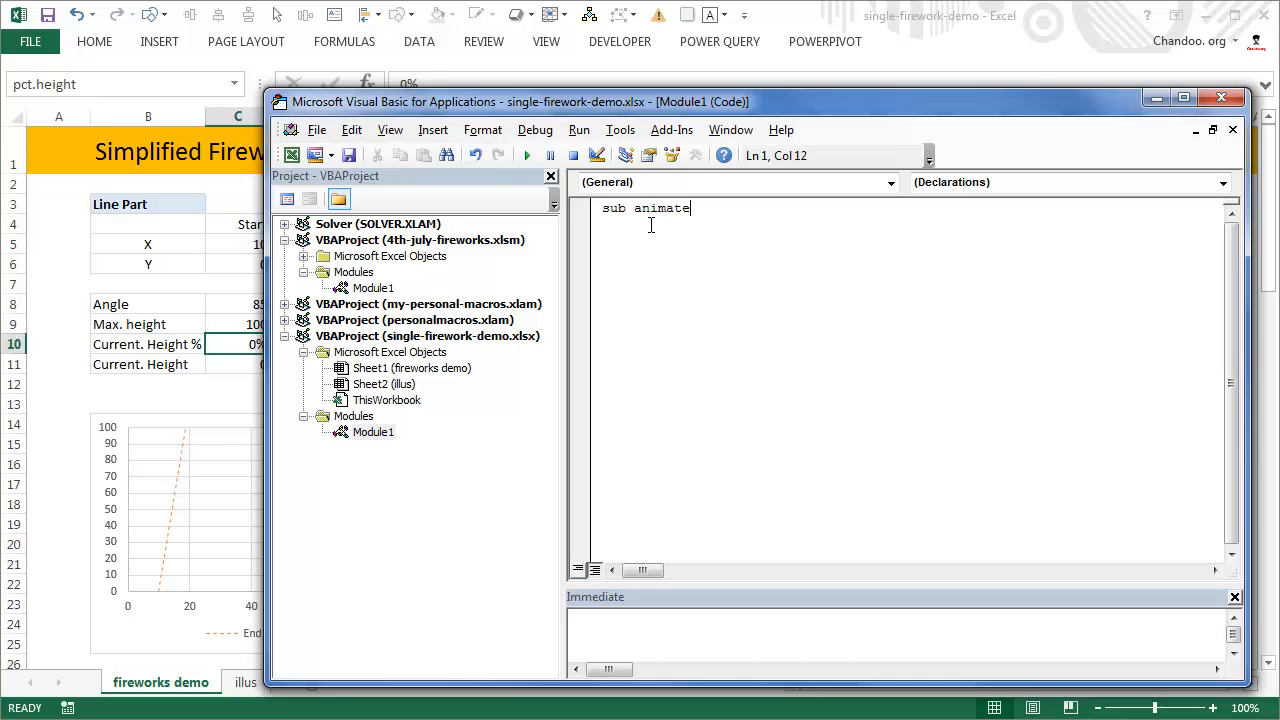
text(sub animate)
key(Return)
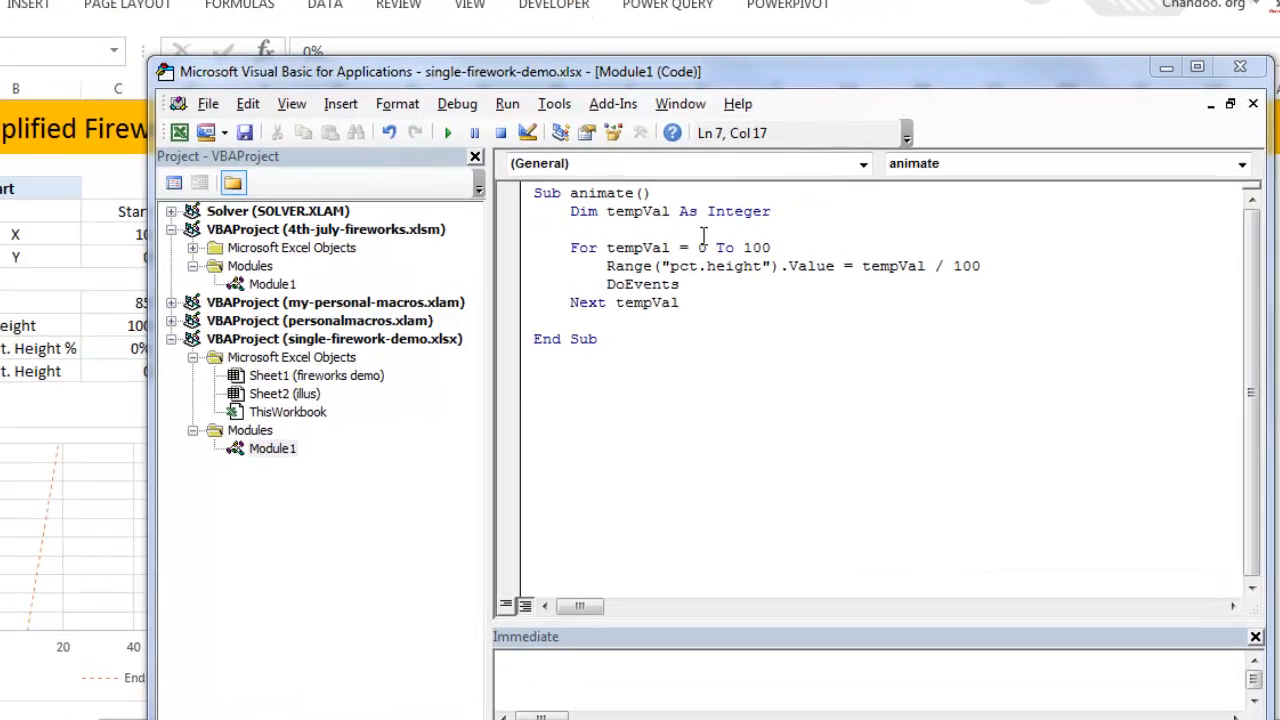
Examine the animate macro's loop, its pct.height assignment and the DoEvents line.
click(743, 335)
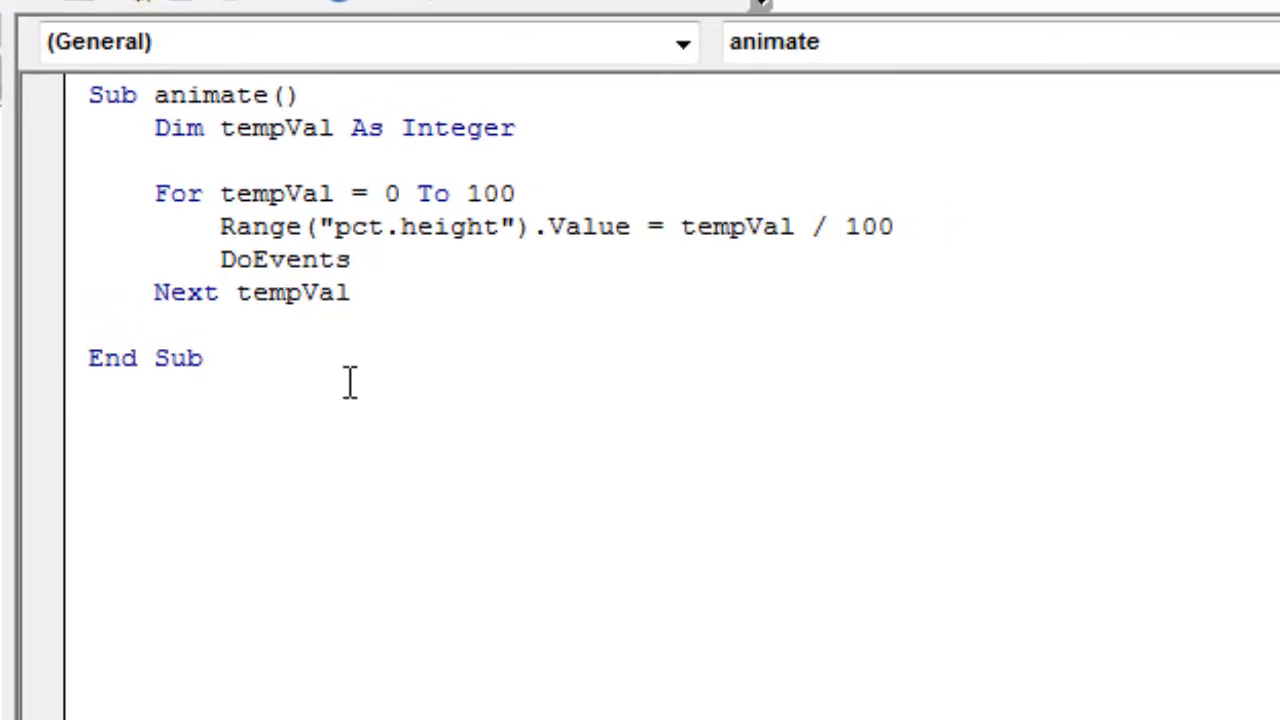
drag(729, 346, 600, 243)
drag(85, 167, 62, 112)
click(338, 226)
drag(391, 260, 221, 260)
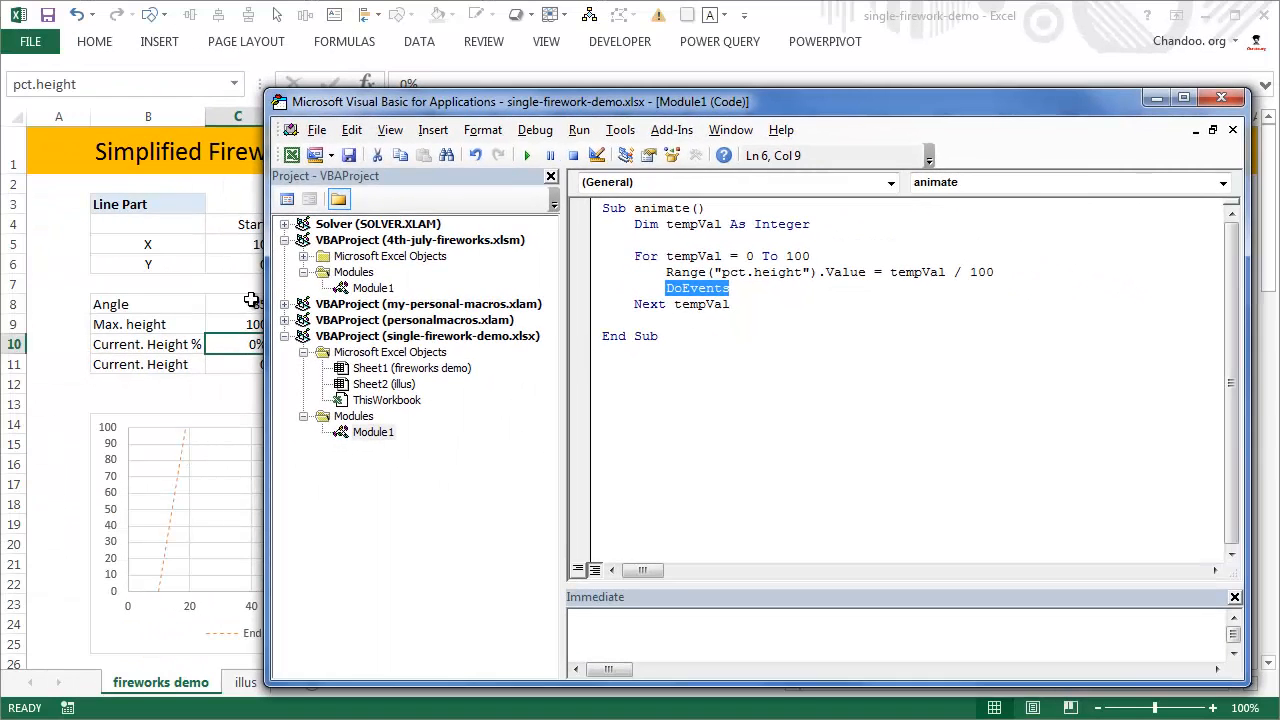
Narrow the code editor window to uncover the worksheet's chart and run the animate macro twice.
drag(266, 290, 622, 318)
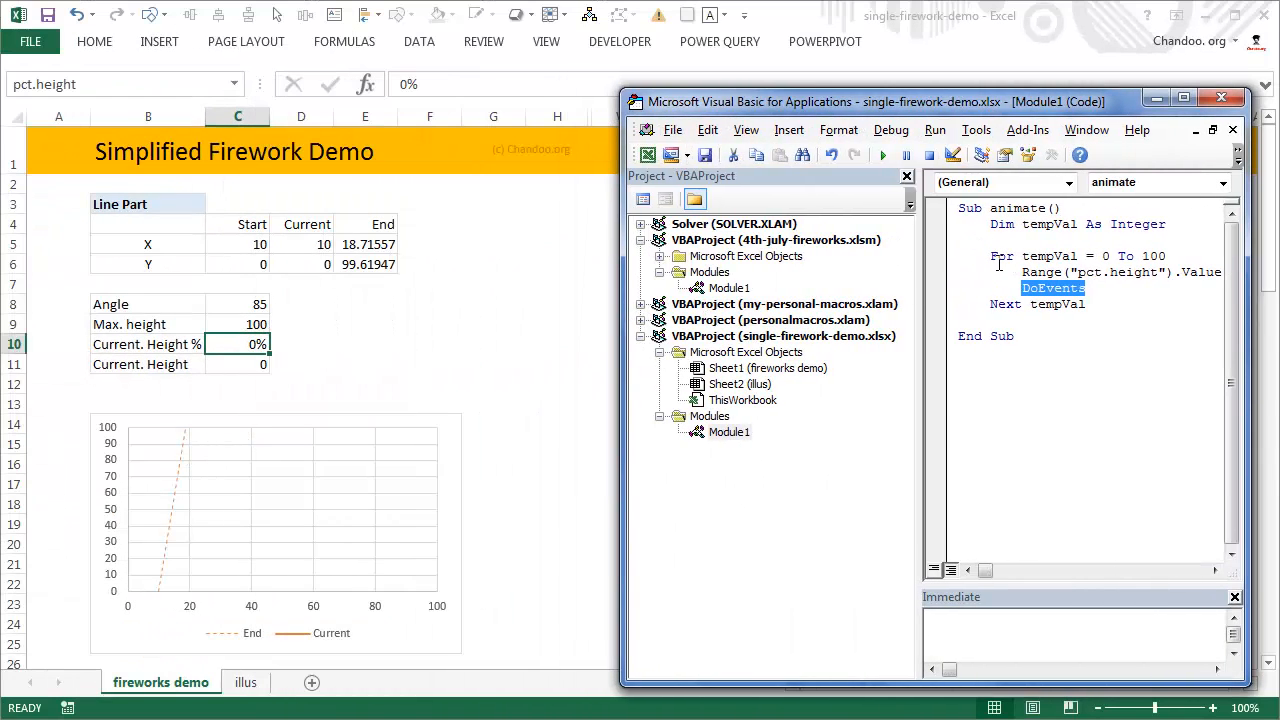
click(998, 264)
click(886, 160)
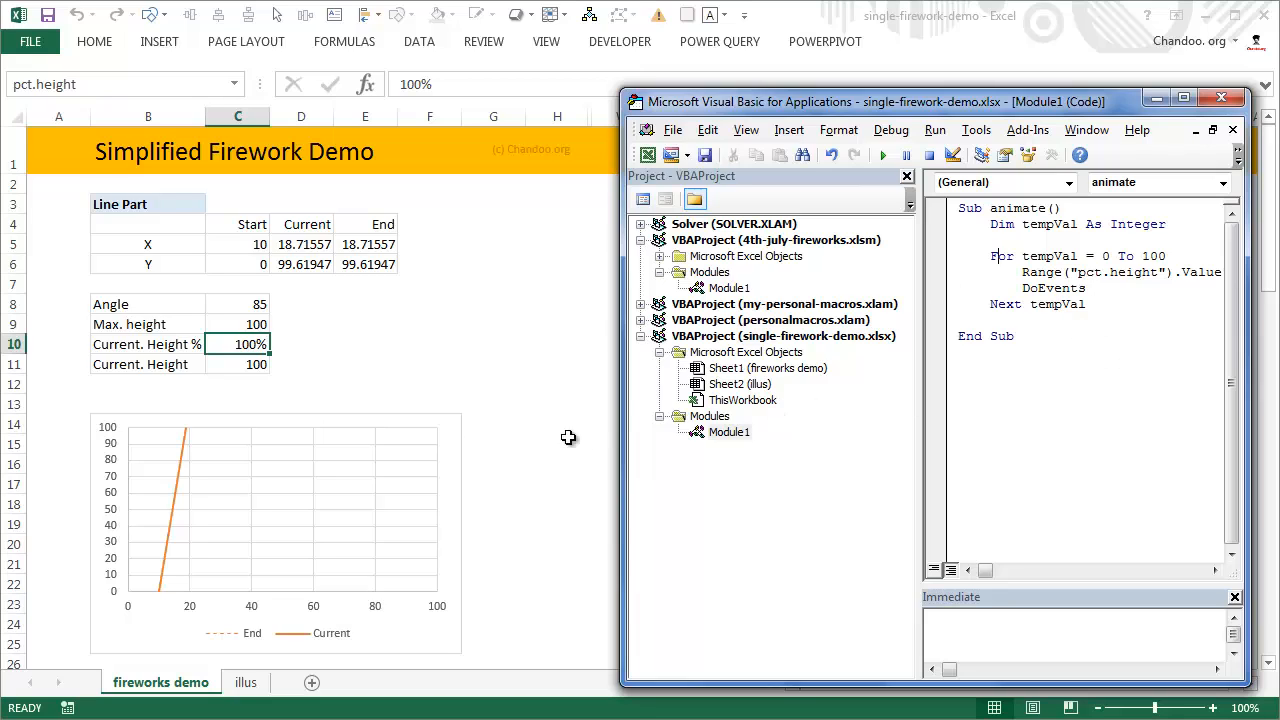
click(883, 158)
Return to the worksheet and inspect the end point of the chart's Current line and the hidden columns between H and W.
click(573, 366)
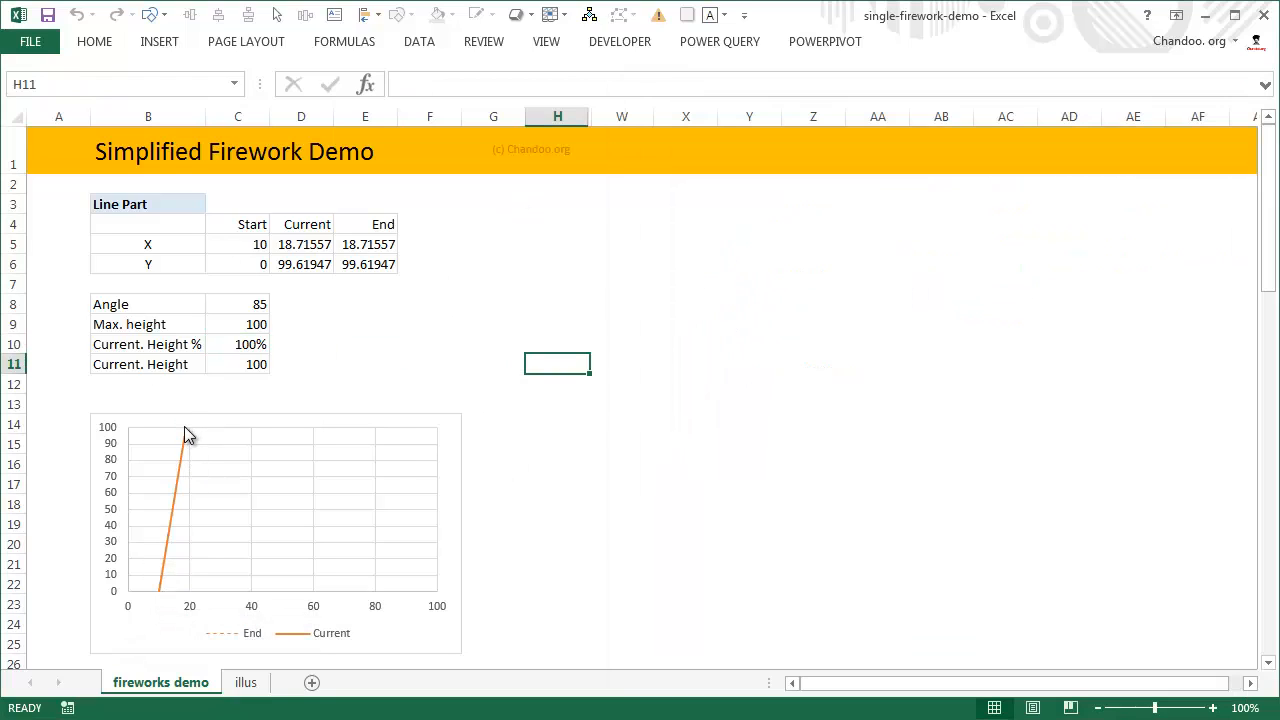
mouse_move(185, 430)
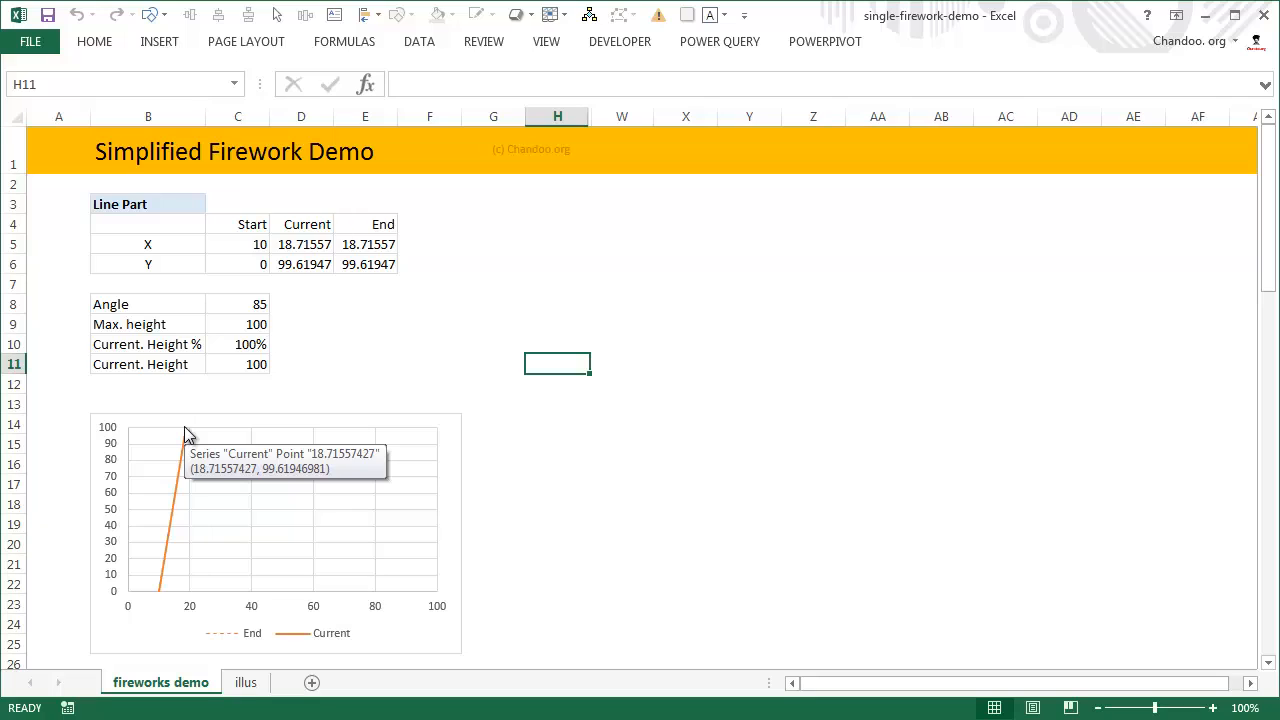
drag(557, 114, 617, 105)
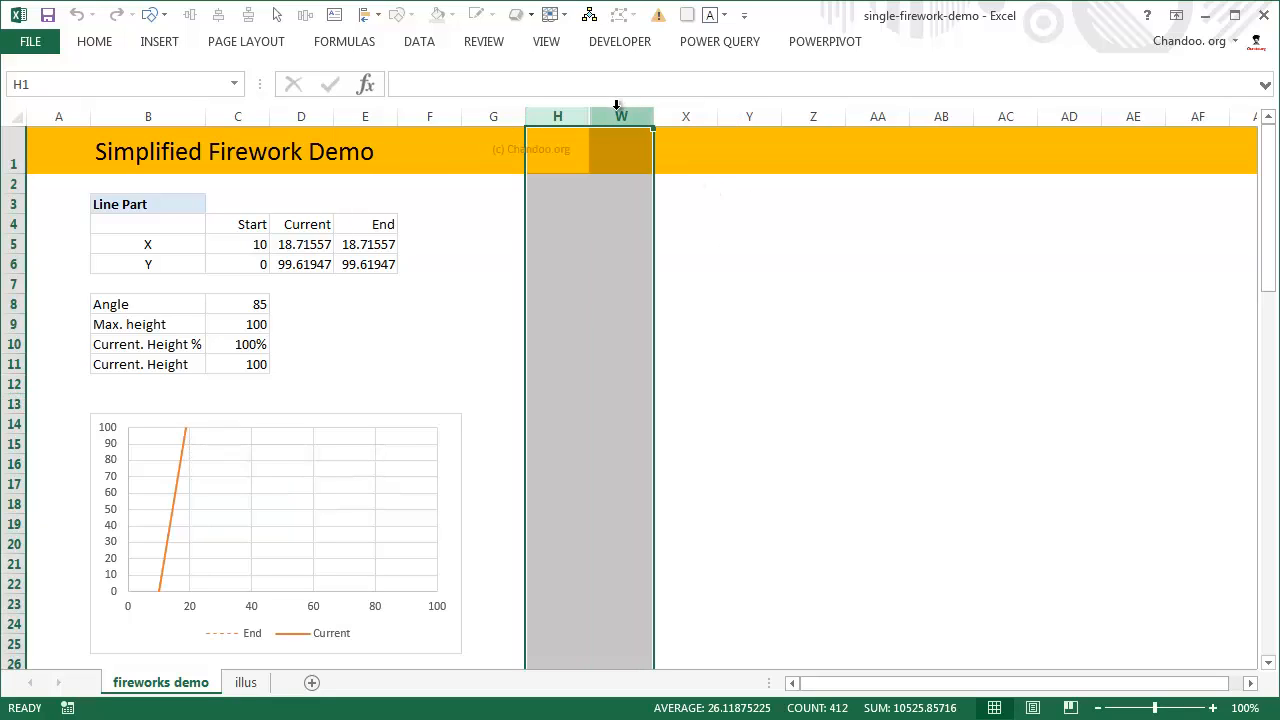
click(460, 306)
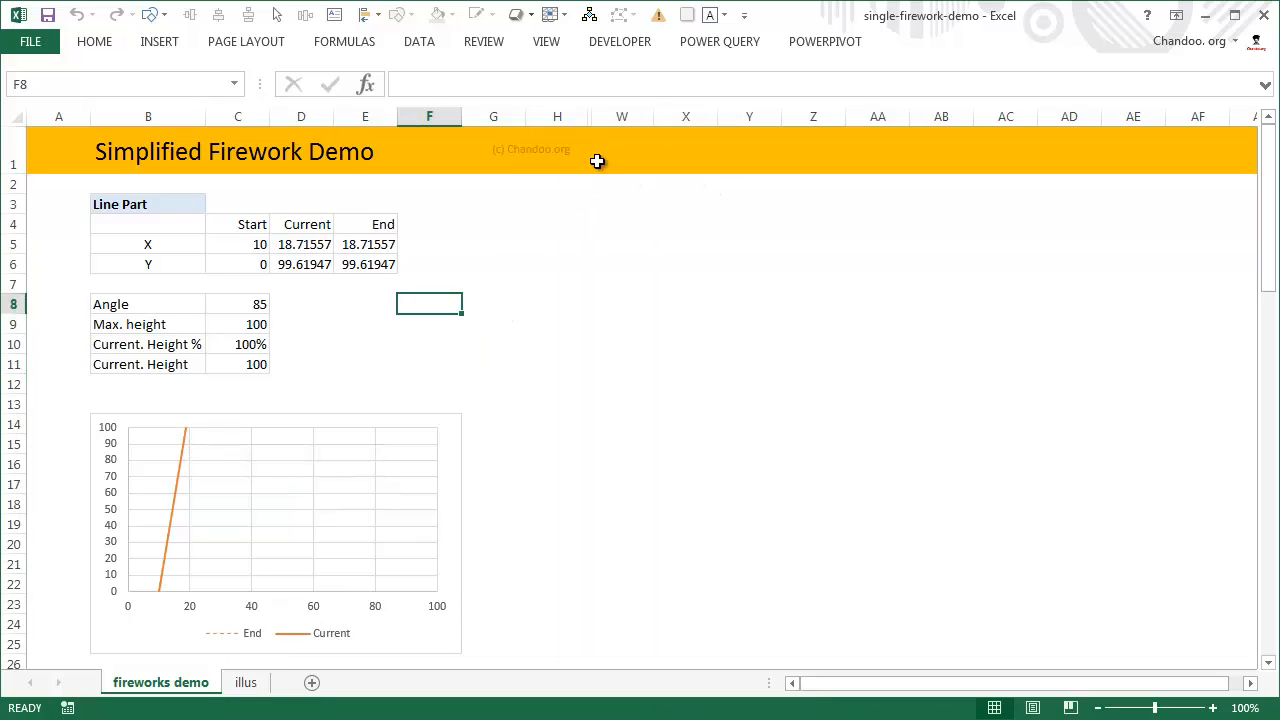
On the illus sheet, sketch a burst of black ink spokes radiating from one point around G32, in the empty area below the existing drawing.
click(245, 683)
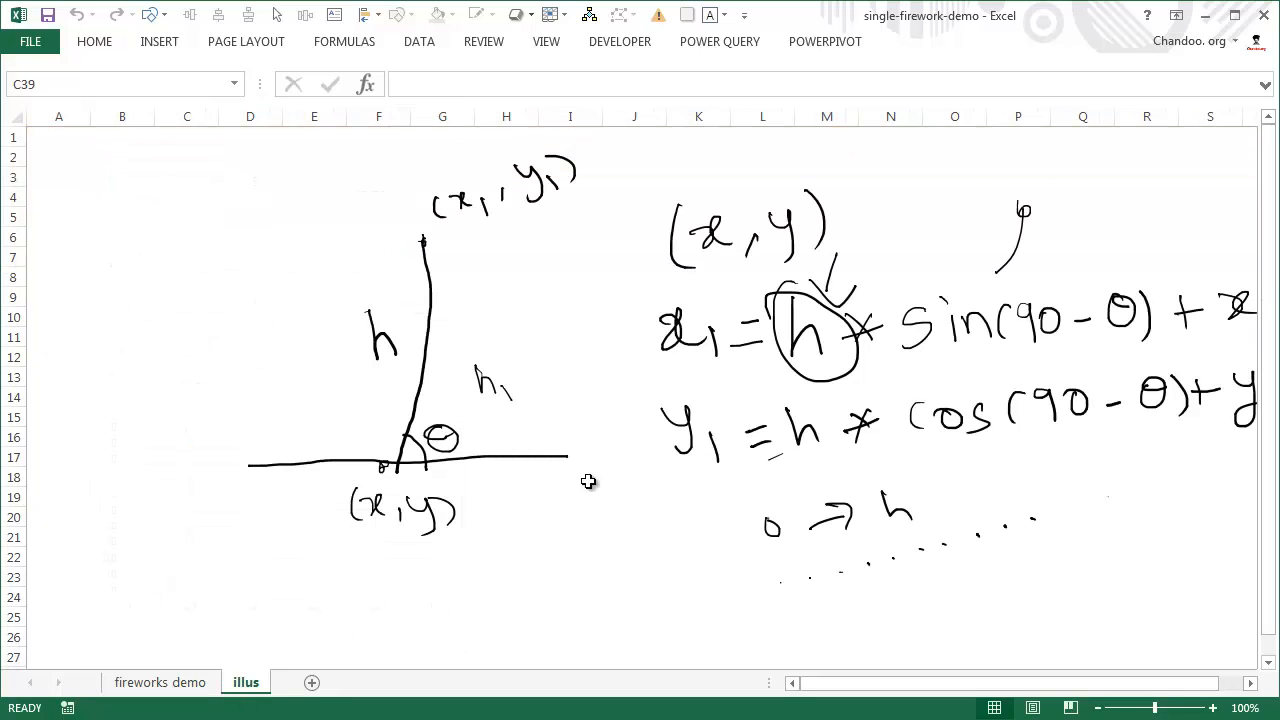
scroll(563, 469, down, 6)
scroll(566, 465, down, 2)
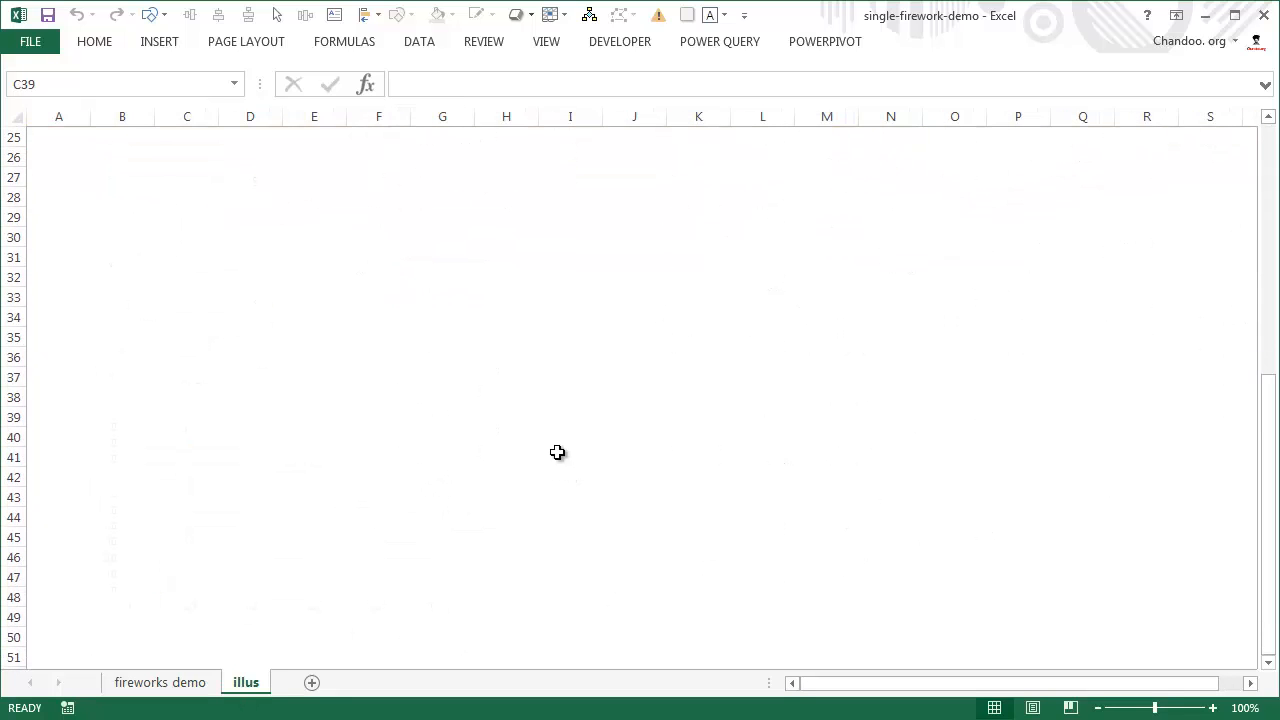
click(305, 360)
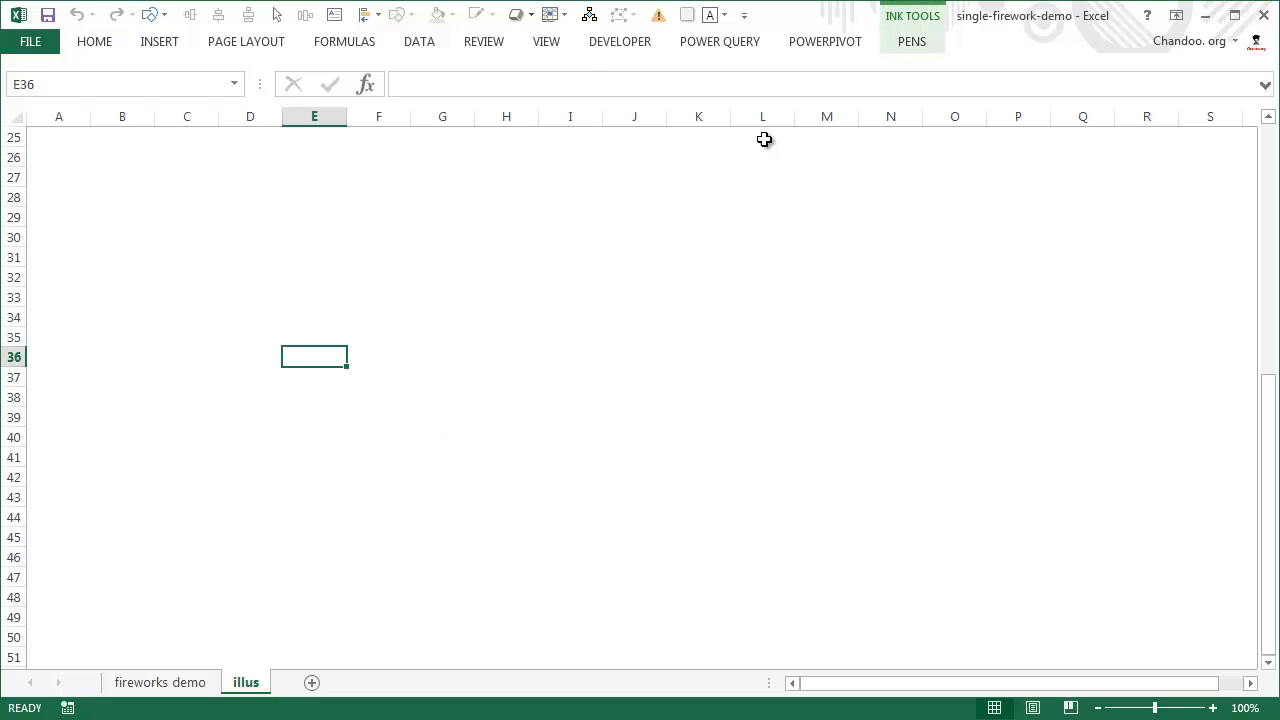
click(909, 42)
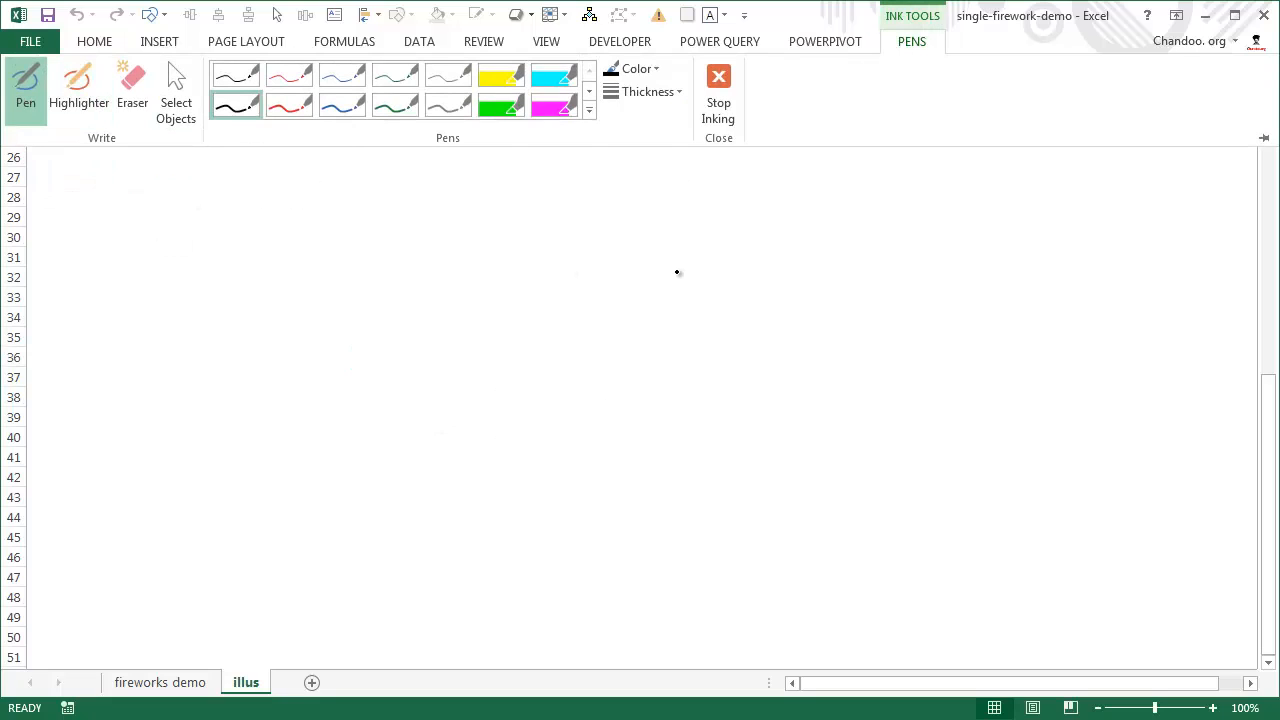
click(451, 278)
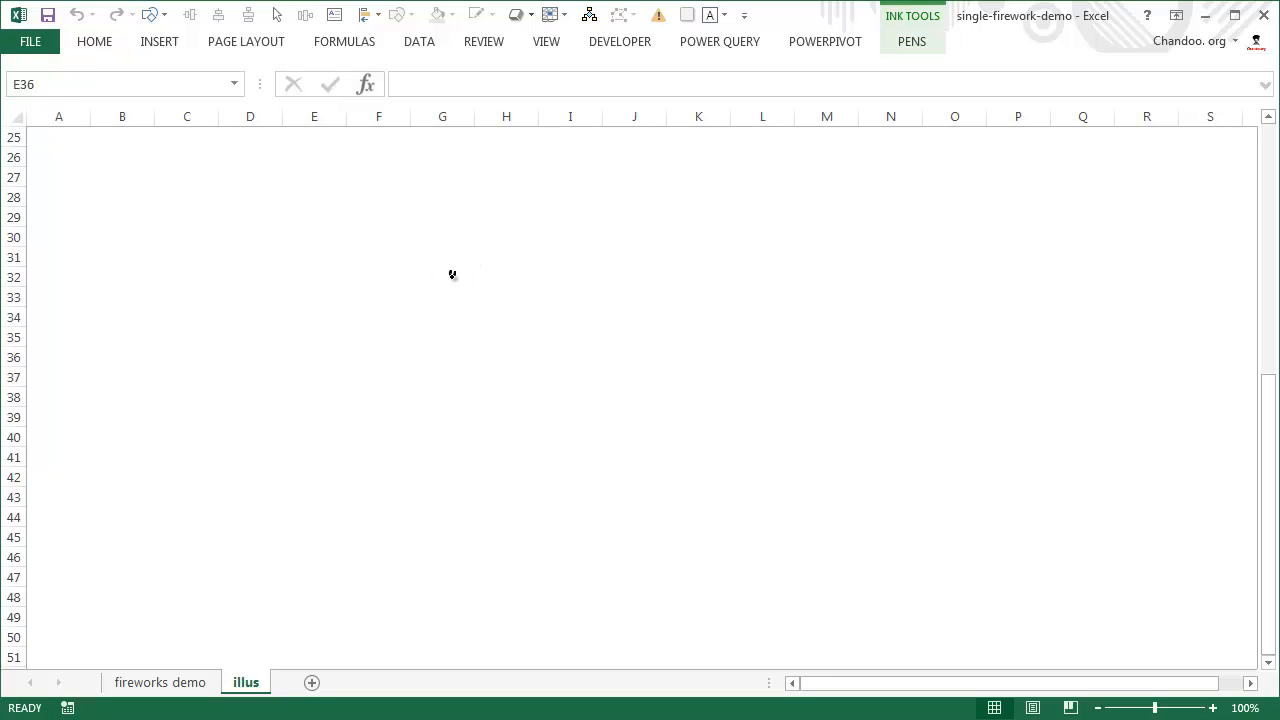
drag(481, 225, 452, 276)
drag(512, 249, 452, 278)
mouse_move(459, 346)
mouse_down()
mouse_move(452, 278)
mouse_move(402, 326)
mouse_up()
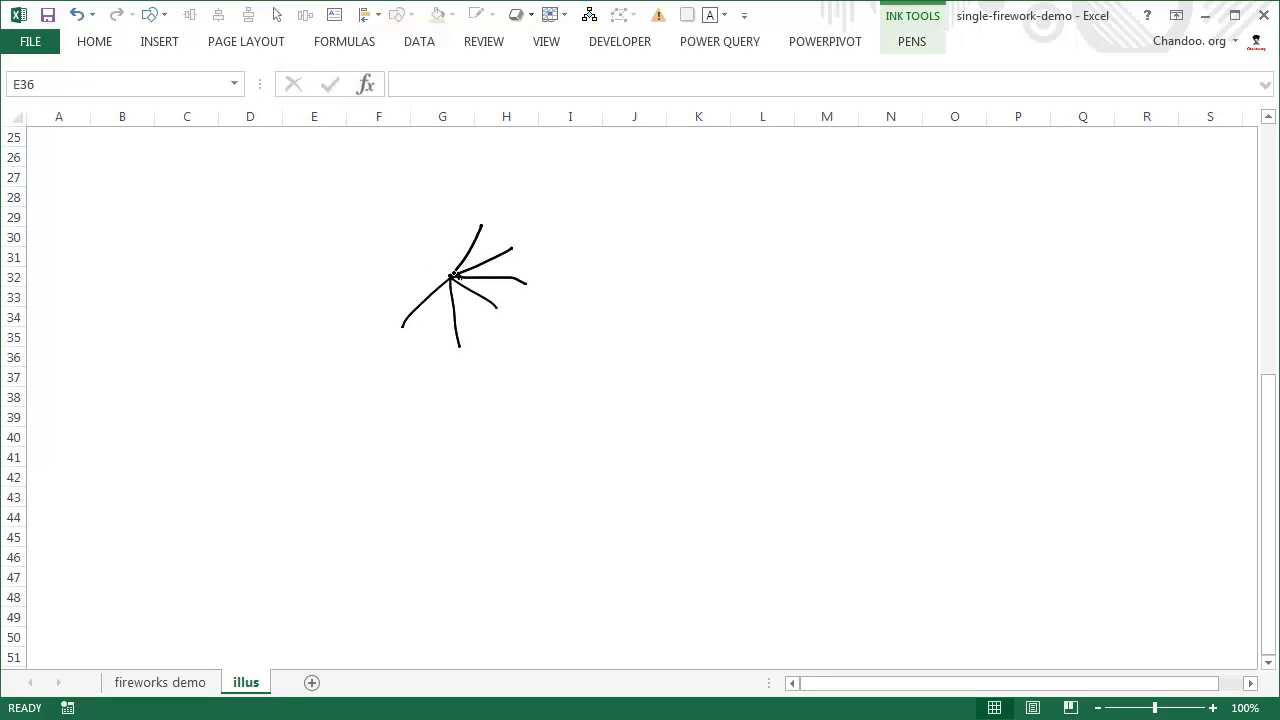
drag(453, 276, 382, 286)
mouse_move(378, 240)
mouse_down()
mouse_move(453, 273)
mouse_move(412, 222)
mouse_up()
drag(452, 272, 440, 218)
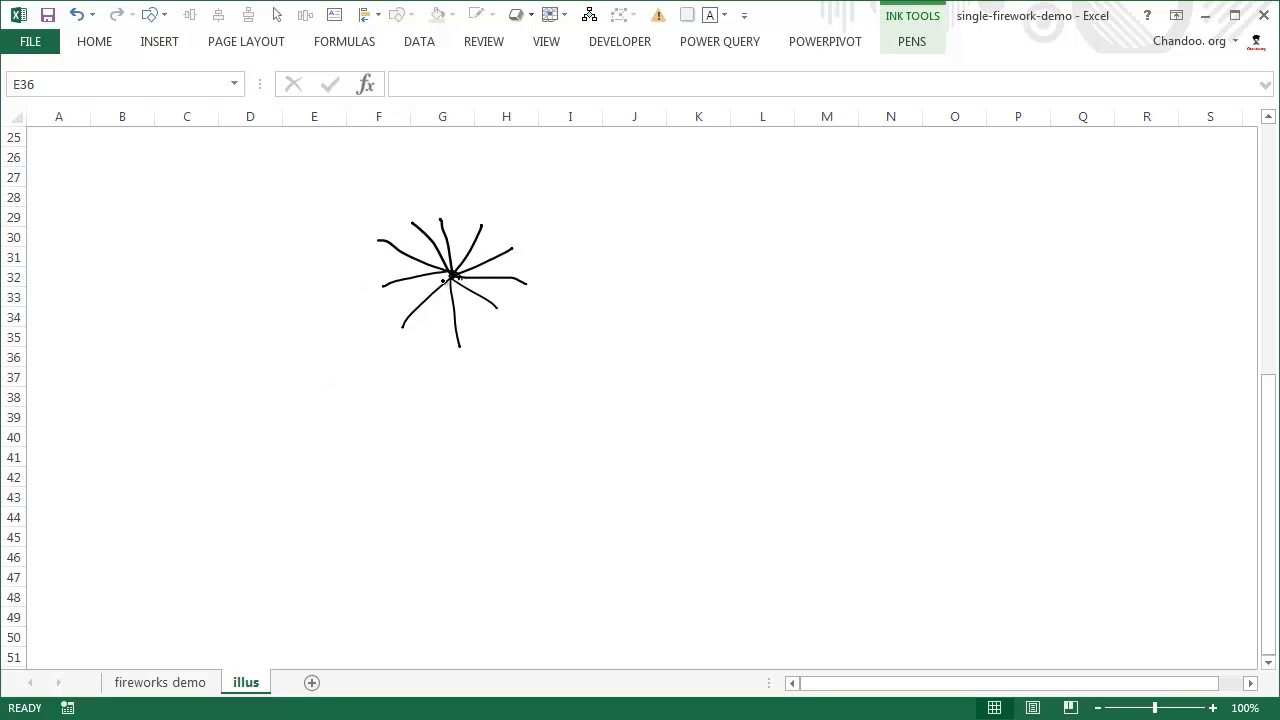
drag(452, 274, 382, 308)
drag(452, 276, 430, 329)
drag(454, 278, 471, 323)
Curl the tips of some burst spokes downward and sketch a second burst of drooping arcs around columns L to N.
mouse_move(508, 250)
mouse_down()
mouse_move(537, 252)
mouse_move(537, 300)
mouse_move(489, 321)
mouse_up()
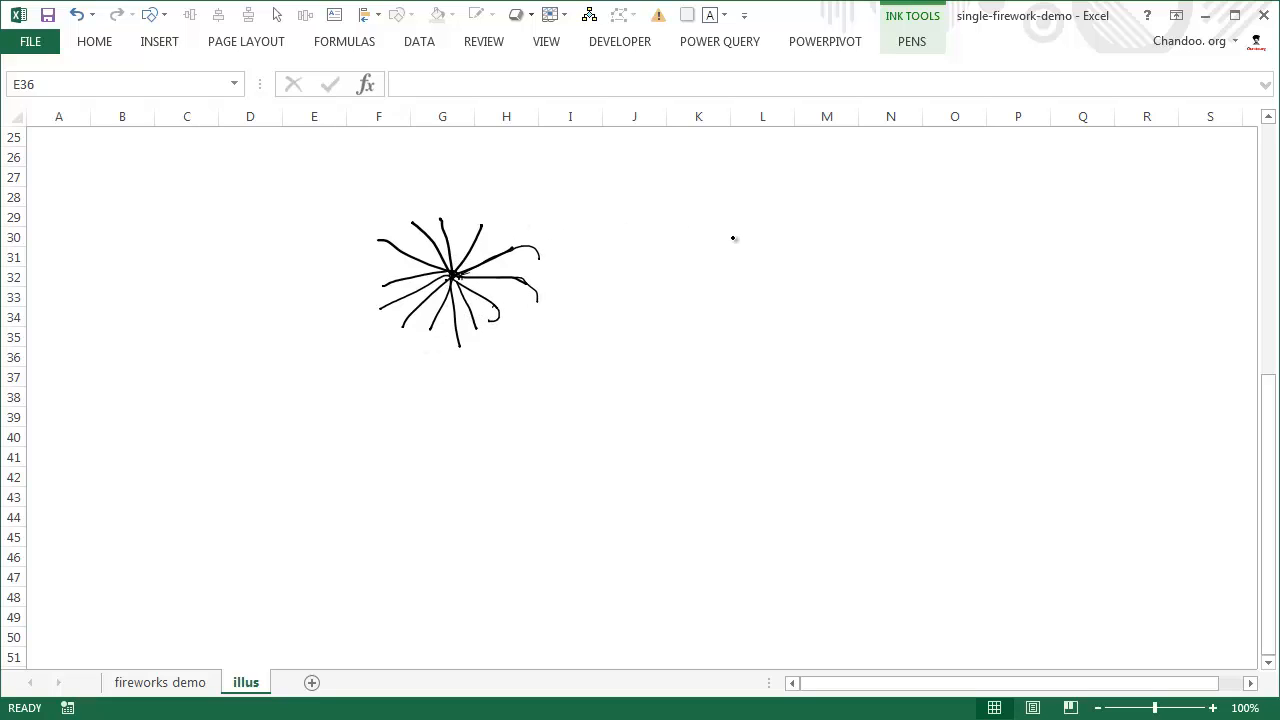
mouse_move(822, 225)
mouse_down()
mouse_move(764, 238)
mouse_move(797, 291)
mouse_up()
mouse_move(816, 226)
mouse_down()
mouse_move(811, 287)
mouse_move(862, 246)
mouse_move(860, 266)
mouse_move(886, 210)
mouse_move(746, 227)
mouse_move(816, 282)
mouse_up()
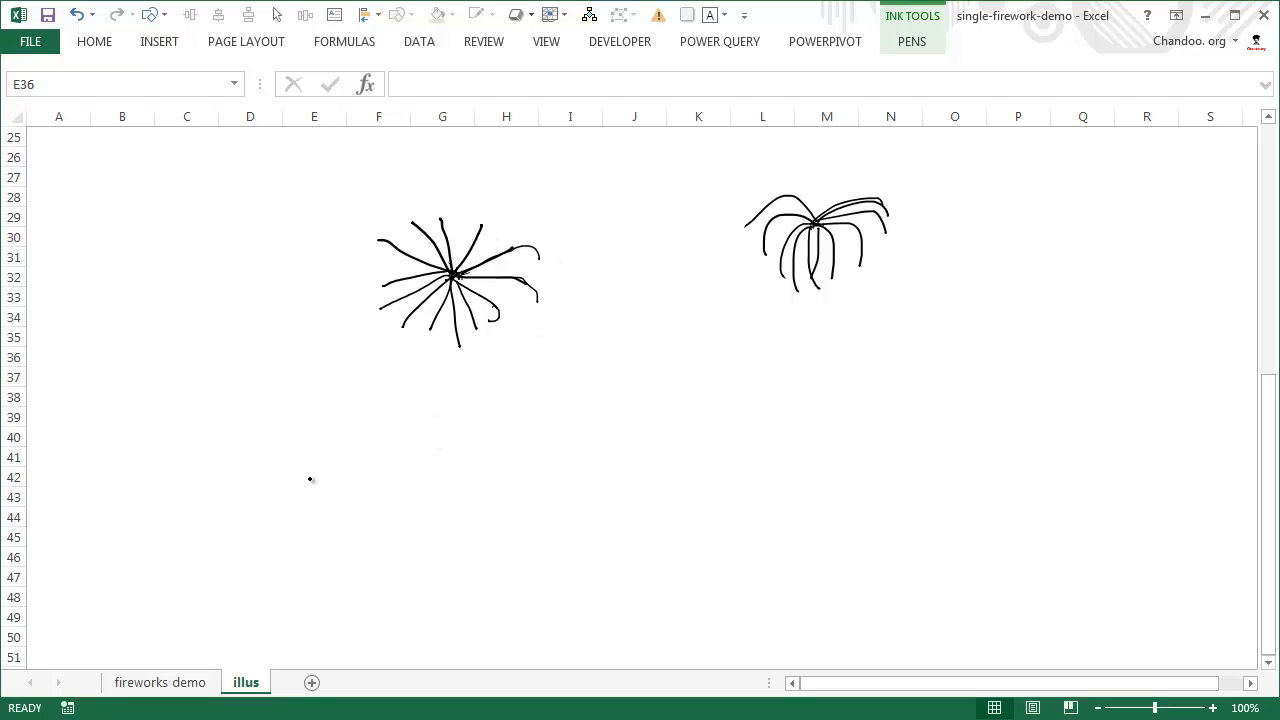
Handwrite the label (x1, y1) below the first burst and compare it with the end point of the line drawing above.
mouse_move(281, 467)
mouse_down()
mouse_move(326, 485)
mouse_move(356, 465)
mouse_move(424, 462)
mouse_up()
drag(428, 415, 450, 460)
drag(268, 453, 295, 509)
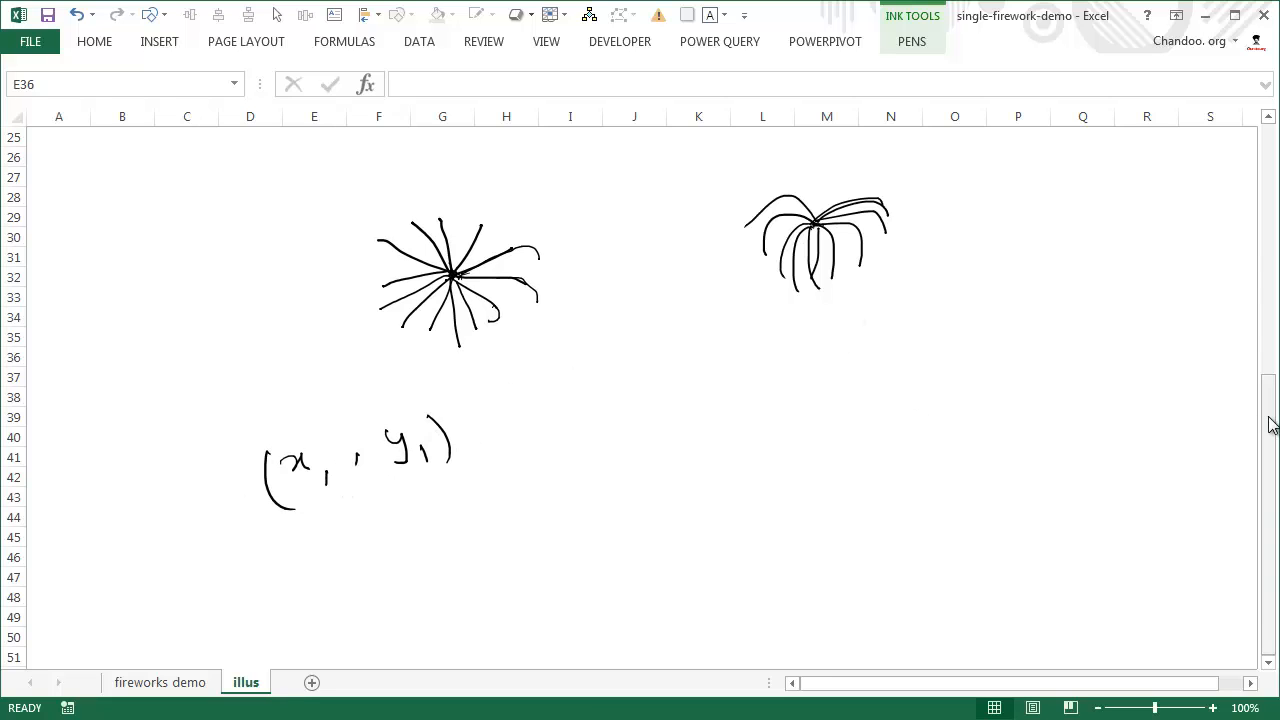
drag(1271, 423, 1272, 150)
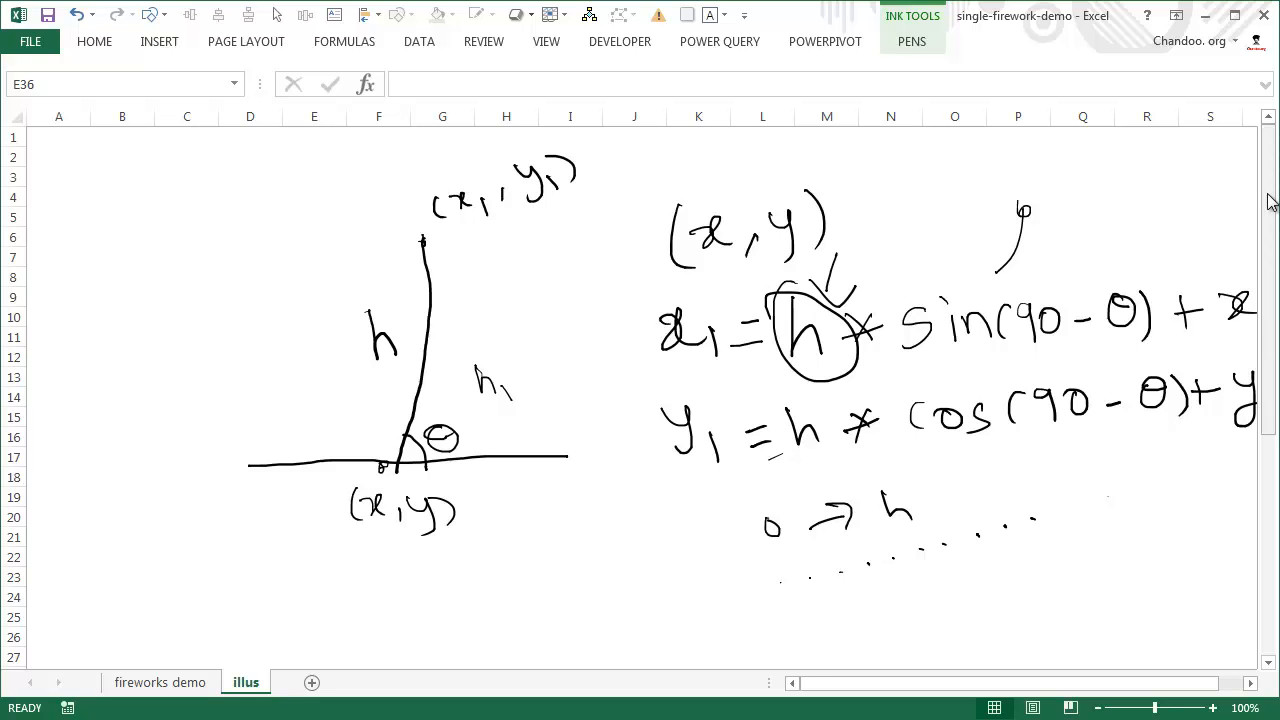
drag(1270, 205, 1249, 528)
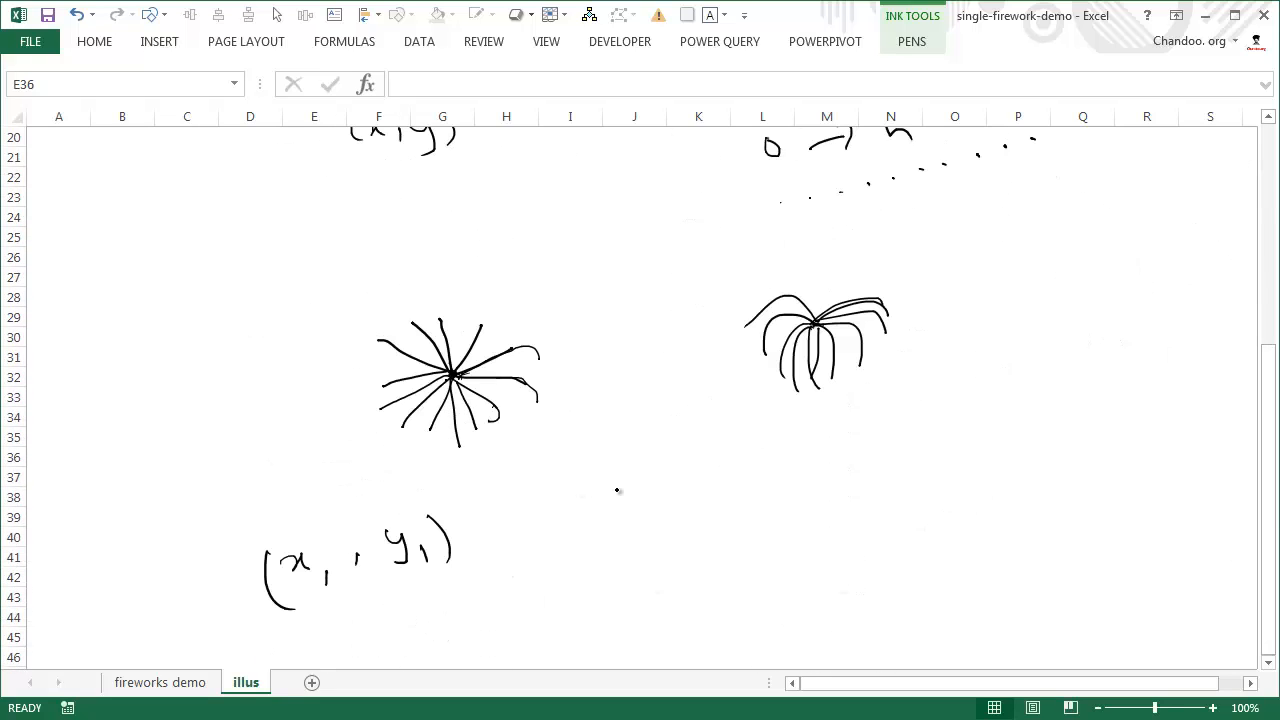
Handwrite the note "40 lines" below the second burst.
click(1267, 662)
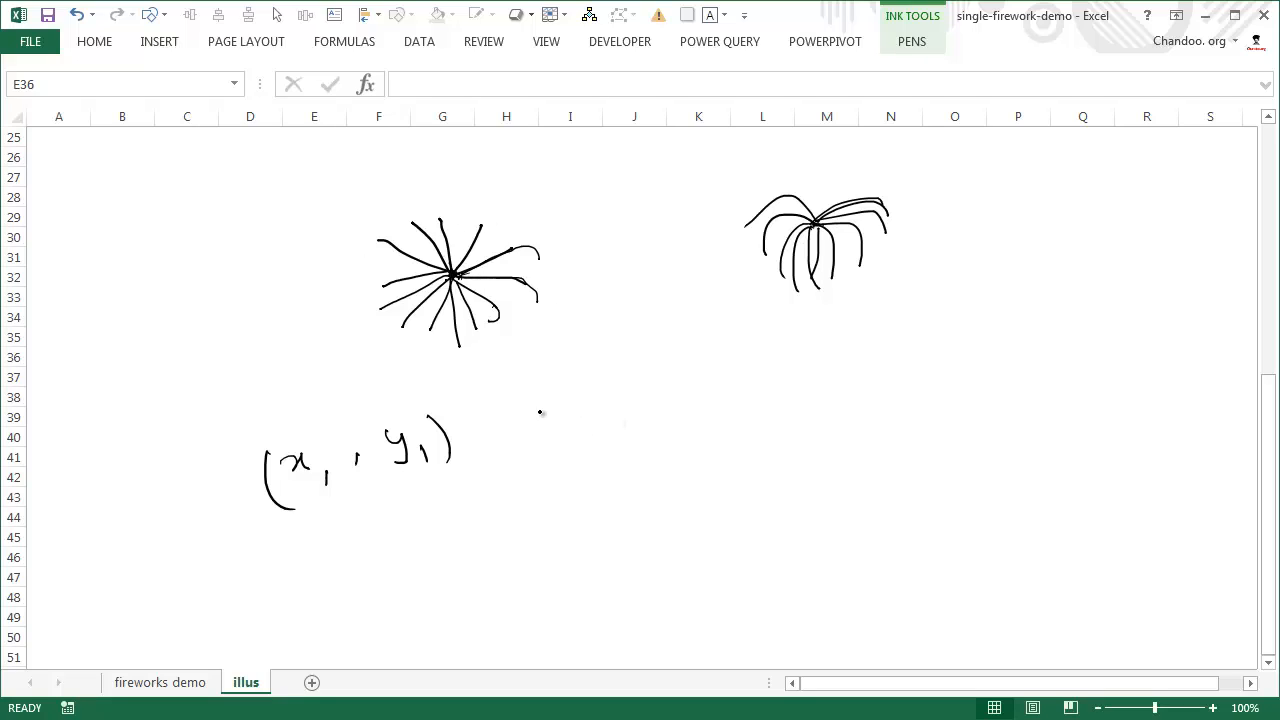
mouse_move(858, 401)
mouse_down()
mouse_move(879, 422)
mouse_move(871, 438)
mouse_move(896, 405)
mouse_move(960, 422)
mouse_up()
mouse_move(963, 415)
mouse_down()
mouse_move(965, 430)
mouse_move(1034, 422)
mouse_up()
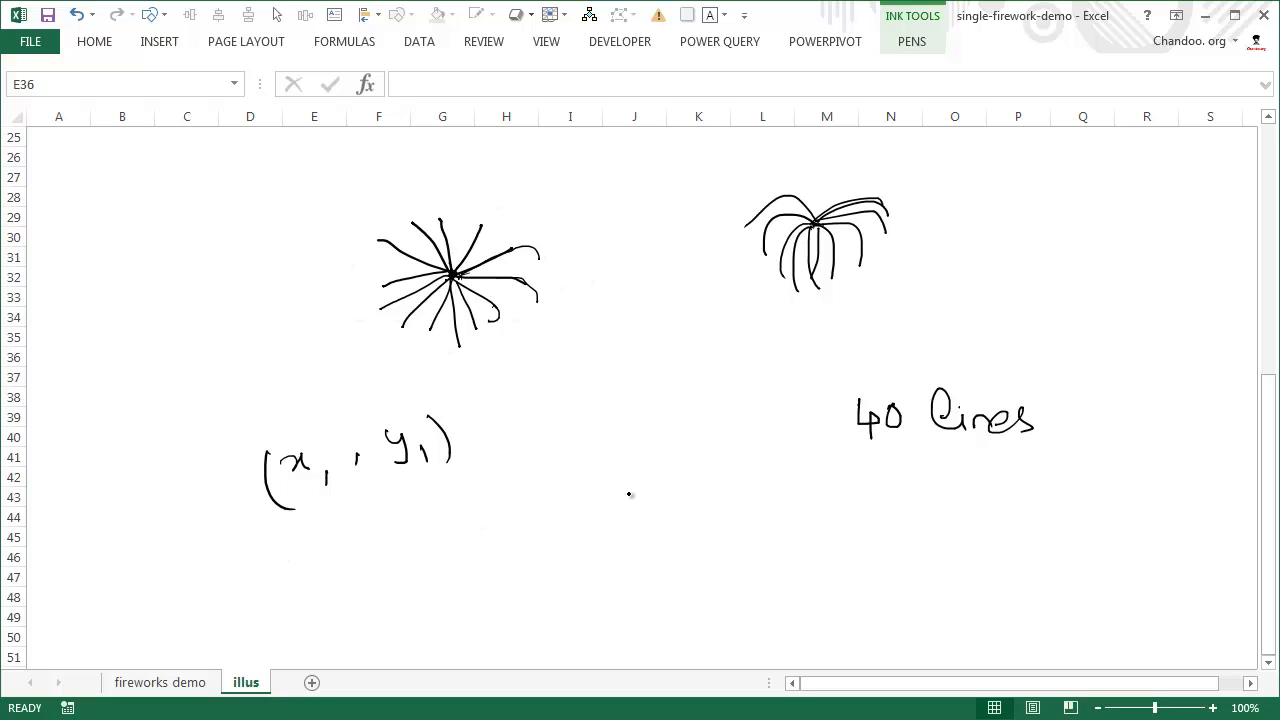
Mark a point around H45, label it (x1, y1) and draw a nearly vertical spoke upward from it.
click(523, 532)
drag(508, 551, 541, 566)
mouse_move(549, 556)
mouse_down()
mouse_move(547, 568)
mouse_move(590, 544)
mouse_move(585, 568)
mouse_up()
mouse_move(602, 547)
mouse_down()
mouse_move(607, 565)
mouse_move(624, 558)
mouse_up()
drag(499, 546, 499, 583)
drag(522, 536, 515, 457)
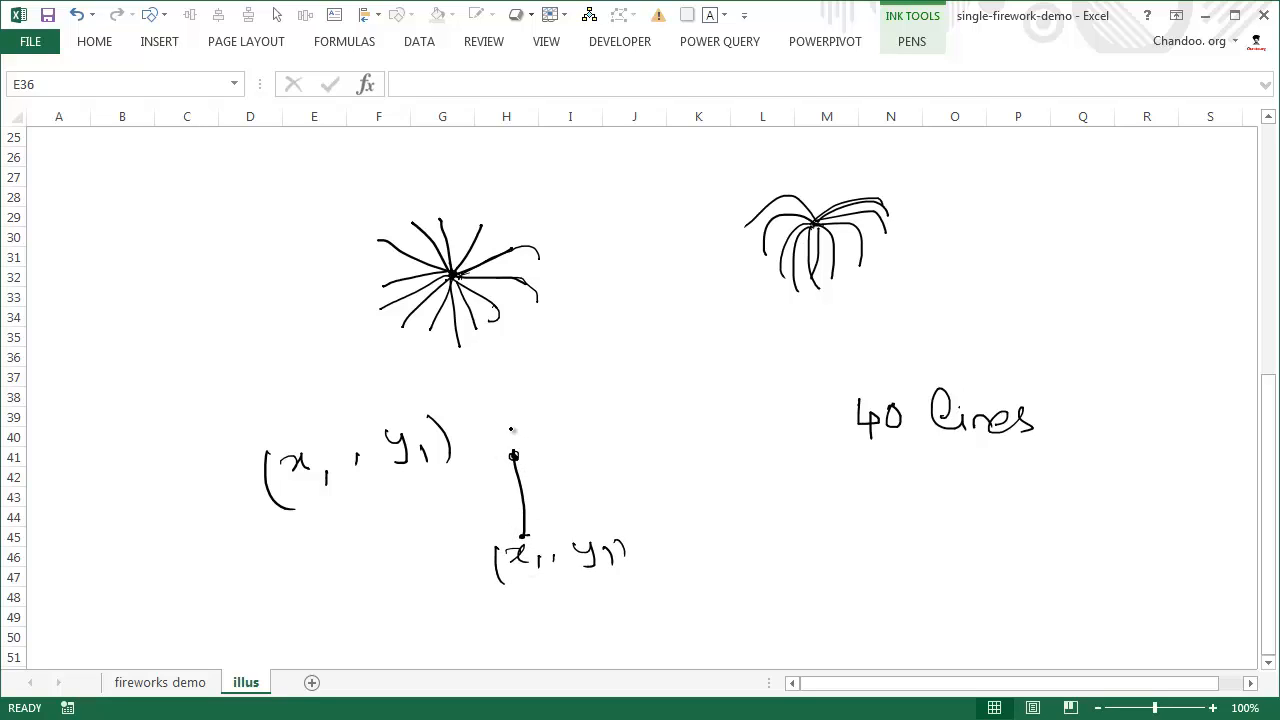
Label the spoke's upper end (cx1, cy1) and retrace the spoke back down to the (x1, y1) point.
mouse_move(510, 417)
mouse_down()
mouse_move(509, 430)
mouse_move(530, 432)
mouse_up()
mouse_move(540, 422)
mouse_down()
mouse_move(528, 426)
mouse_move(567, 427)
mouse_up()
drag(583, 418, 590, 427)
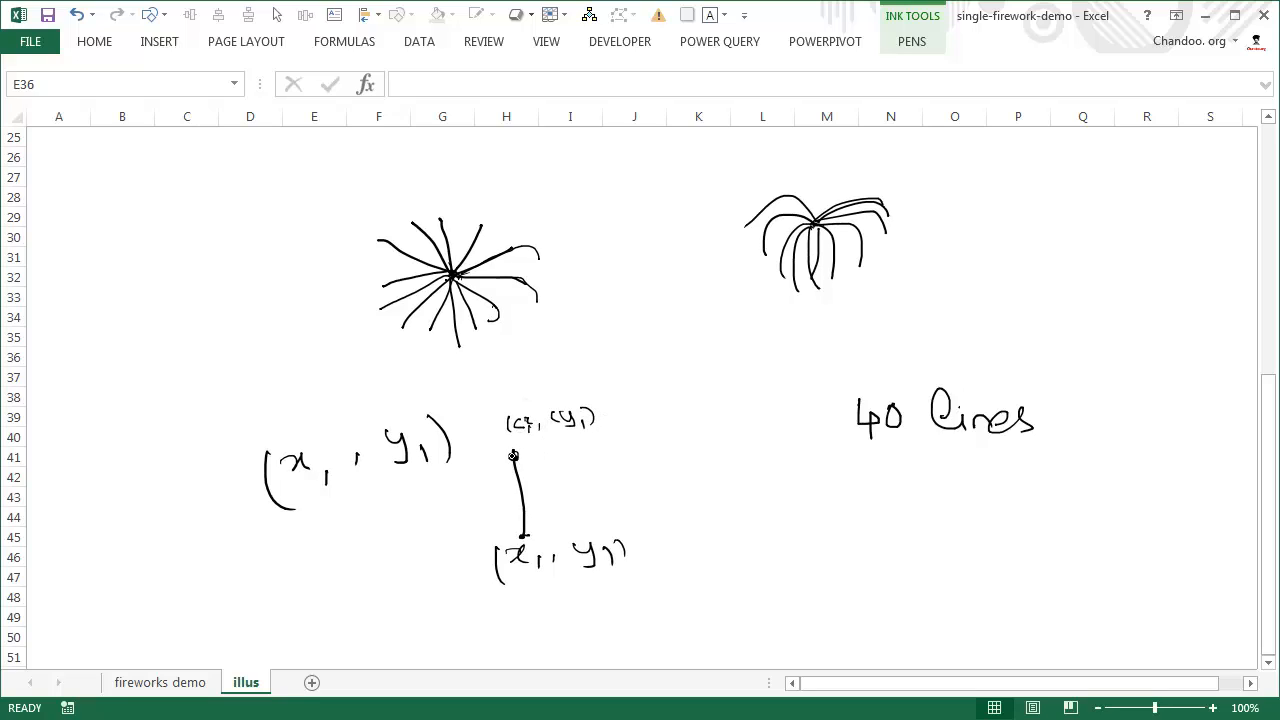
click(514, 456)
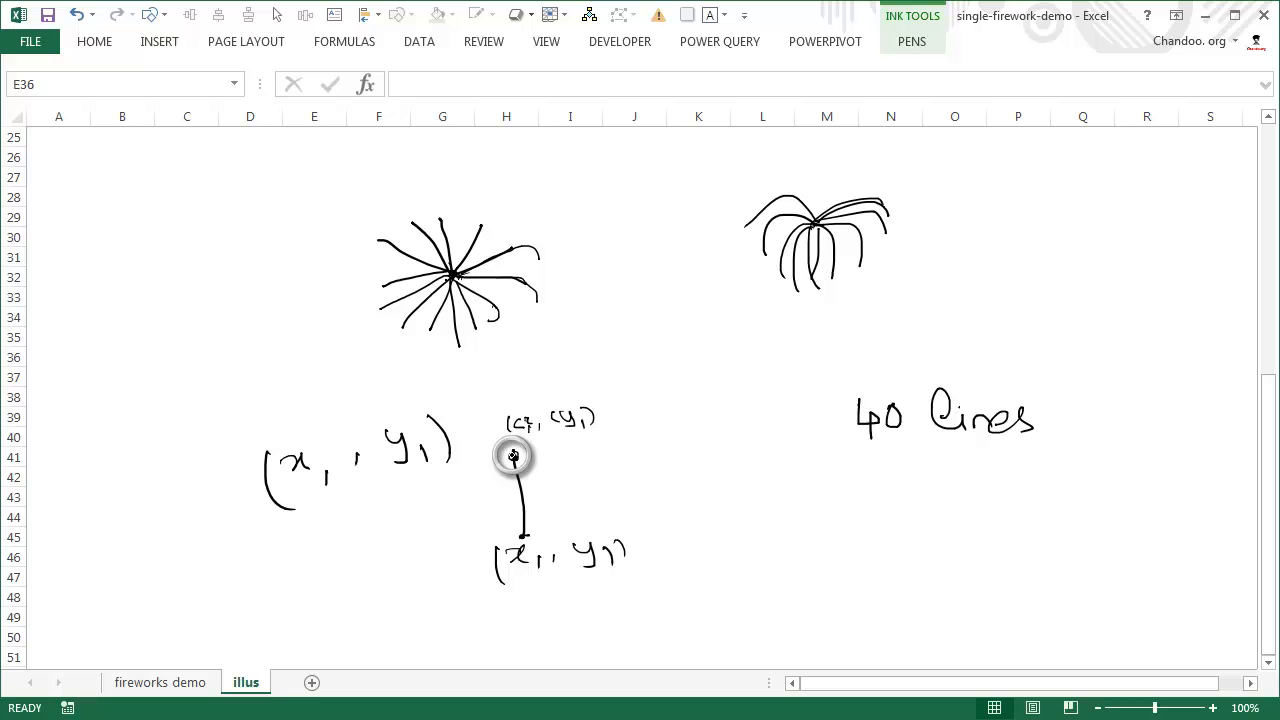
drag(514, 456, 522, 533)
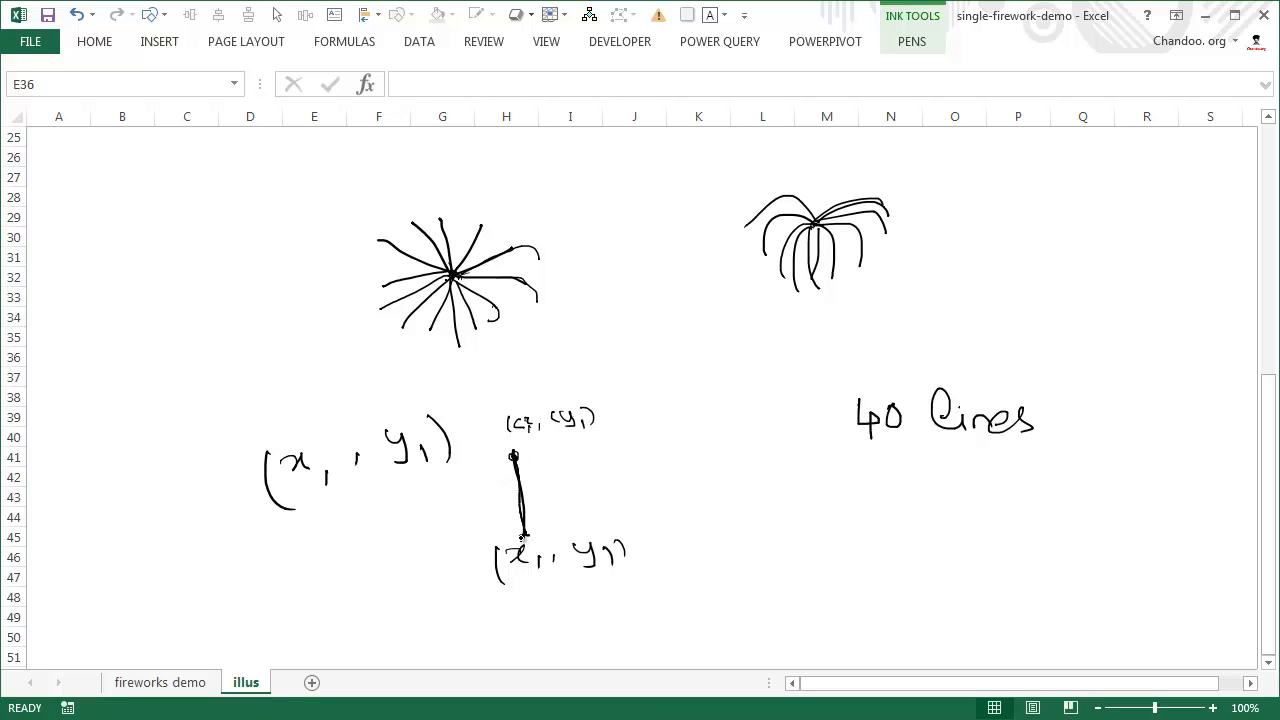
mouse_move(523, 537)
mouse_down()
mouse_move(514, 456)
mouse_move(522, 523)
mouse_up()
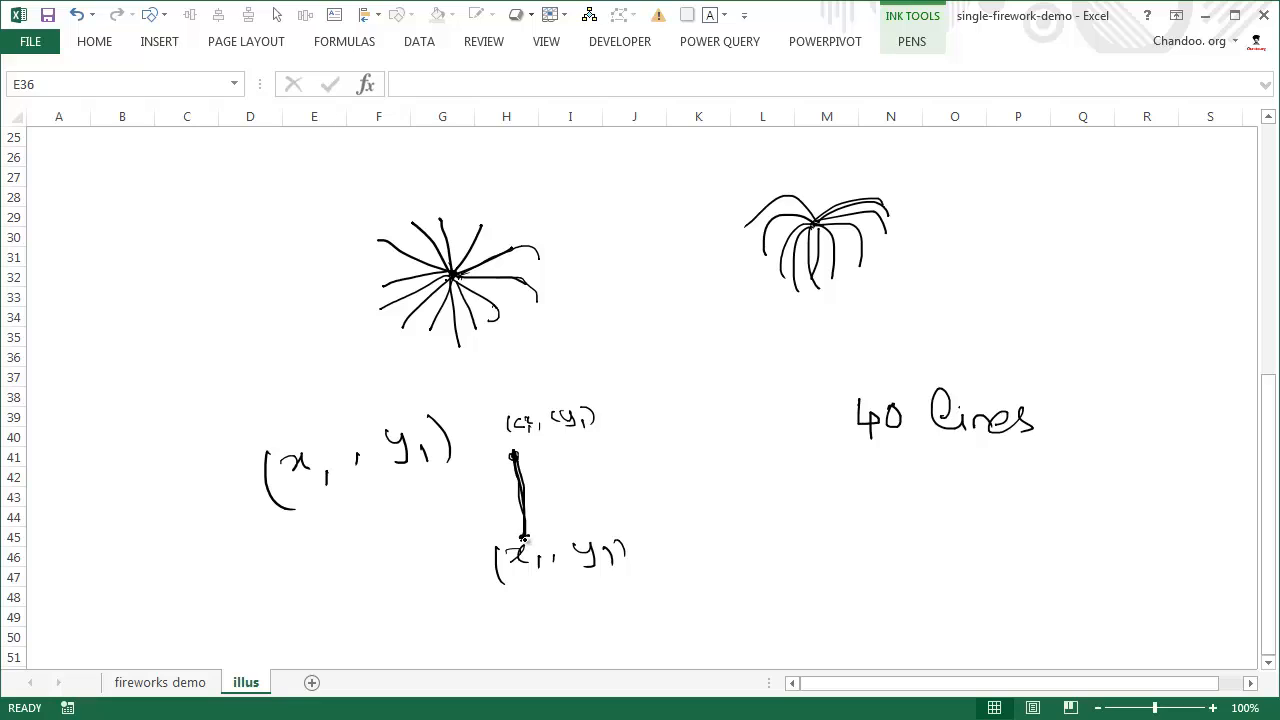
Draw a second, slanted spoke from the (x1, y1) point and label its end (cx2, cy2).
drag(524, 537, 572, 457)
drag(589, 444, 582, 458)
drag(595, 448, 597, 457)
mouse_move(612, 448)
mouse_down()
mouse_move(628, 457)
mouse_move(693, 438)
mouse_up()
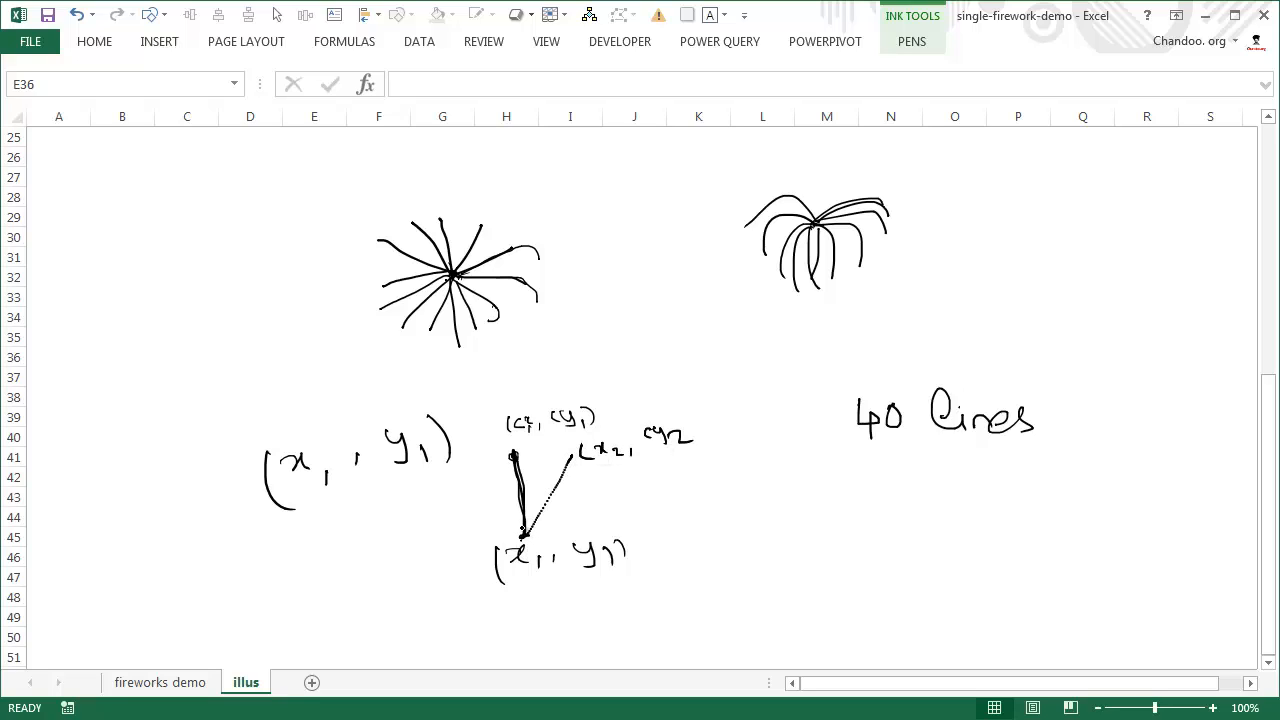
Draw a third, flatter spoke from the (x1, y1) point labelled (cx3, cy3), and retrace the second spoke.
drag(523, 537, 613, 489)
drag(637, 473, 645, 485)
drag(646, 465, 634, 484)
mouse_move(651, 475)
mouse_down()
mouse_move(656, 490)
mouse_move(697, 475)
mouse_up()
mouse_move(700, 456)
mouse_down()
mouse_move(747, 477)
mouse_move(735, 484)
mouse_up()
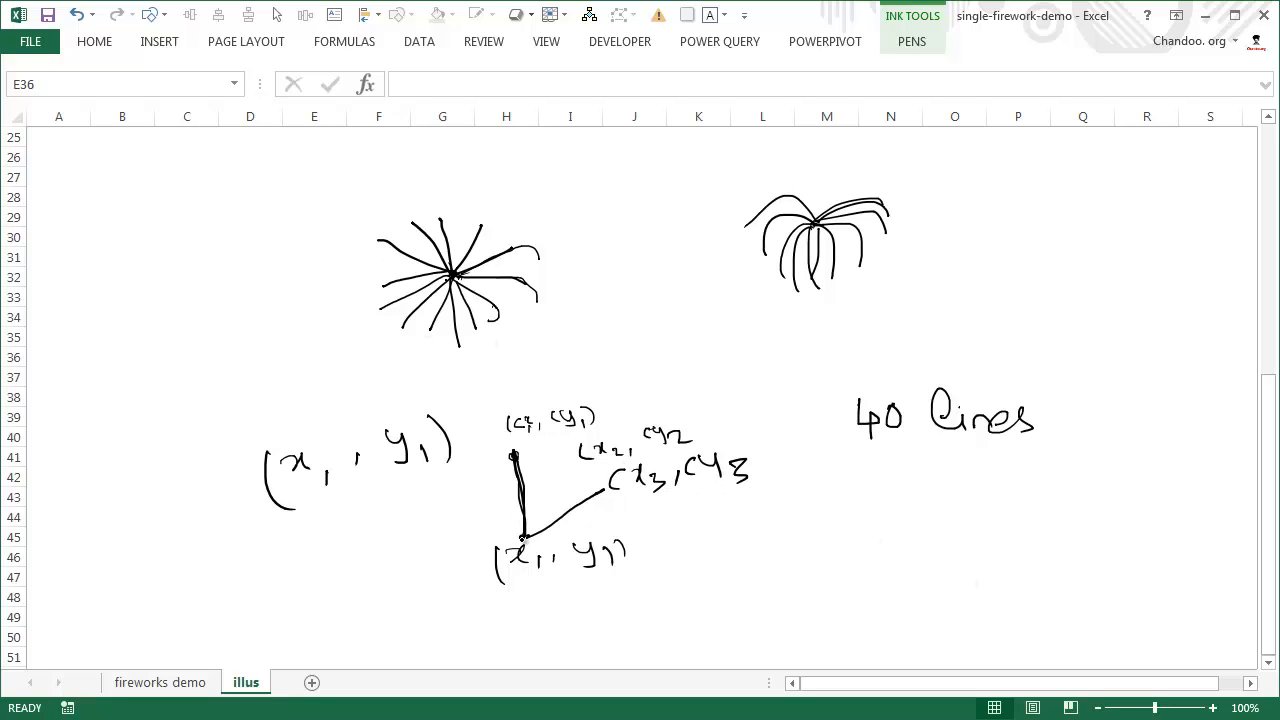
drag(524, 544, 582, 455)
Handwrite the note "80 points" below "40 lines".
drag(797, 511, 881, 547)
mouse_move(867, 516)
mouse_down()
mouse_move(873, 527)
mouse_move(896, 513)
mouse_up()
drag(908, 511, 944, 524)
mouse_move(950, 500)
mouse_down()
mouse_move(956, 524)
mouse_move(964, 505)
mouse_up()
drag(975, 500, 964, 524)
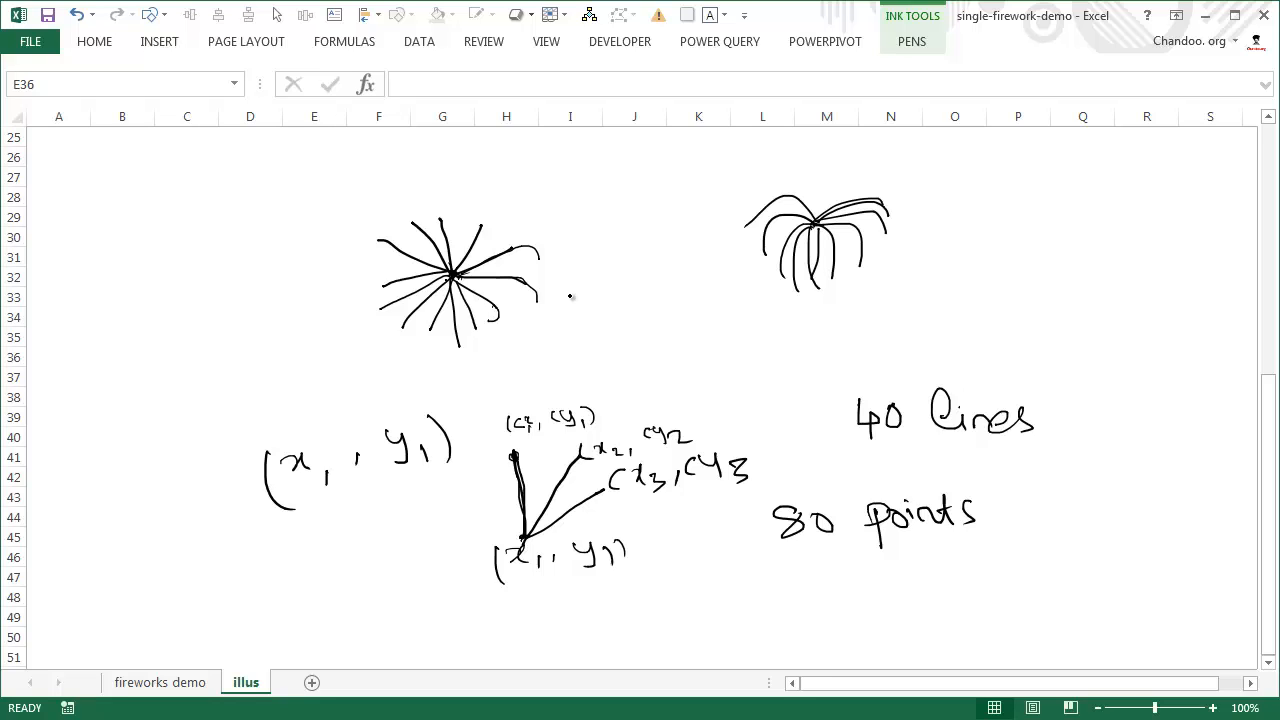
Unhide the columns between H and W on the fireworks demo sheet.
click(150, 682)
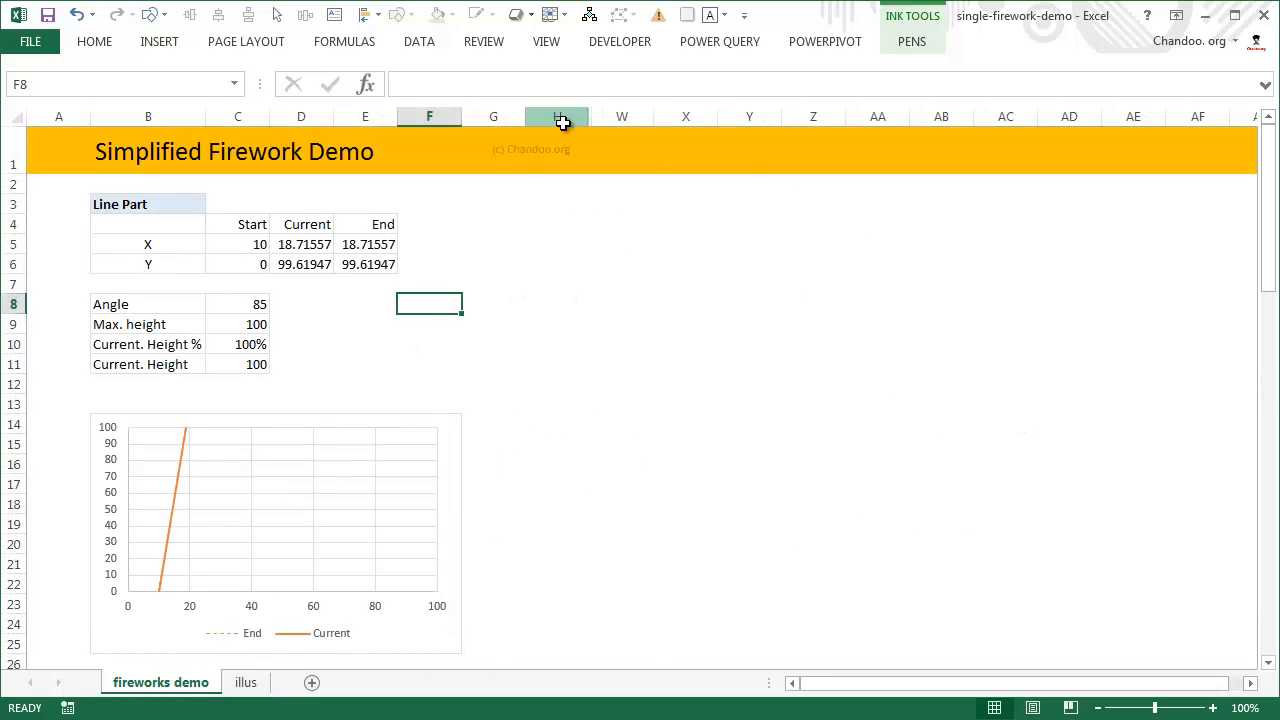
drag(560, 116, 606, 117)
right_click(606, 118)
click(668, 402)
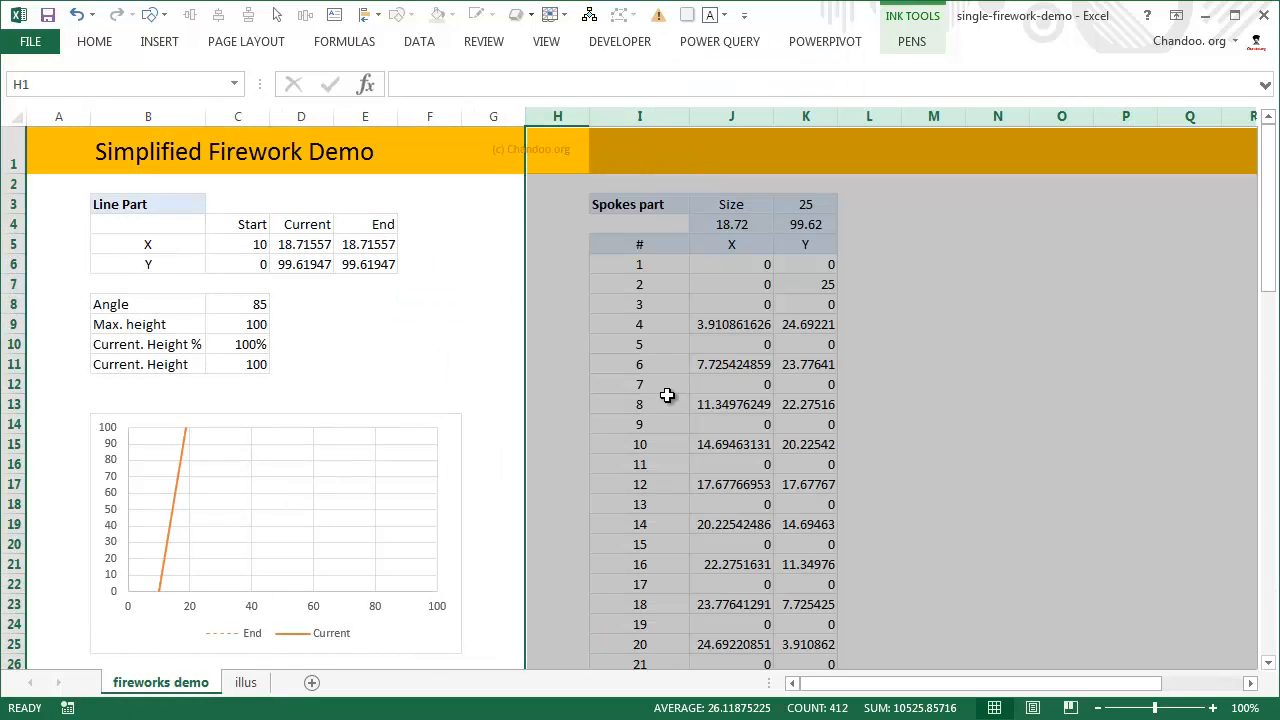
click(951, 403)
Examine the Spokes part table and the full degree table in columns S to V down to its last row.
scroll(1014, 423, down, 1)
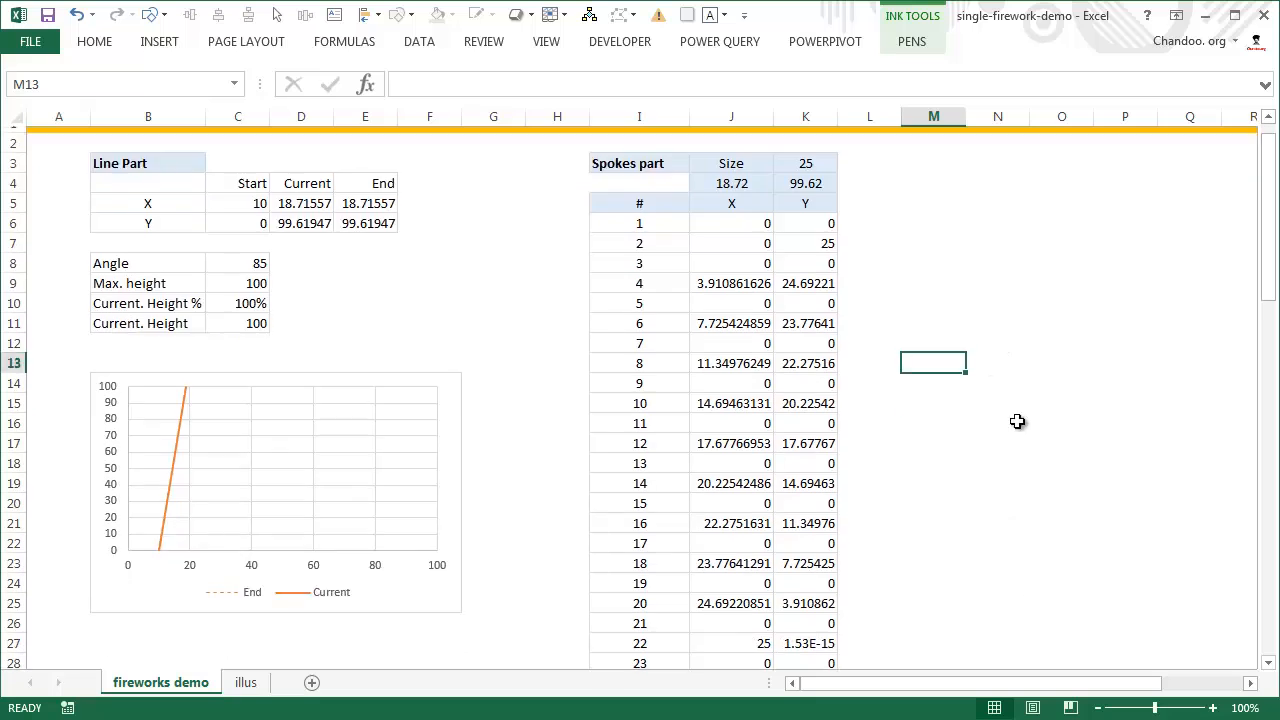
drag(1063, 686, 1199, 668)
scroll(1207, 450, up, 1)
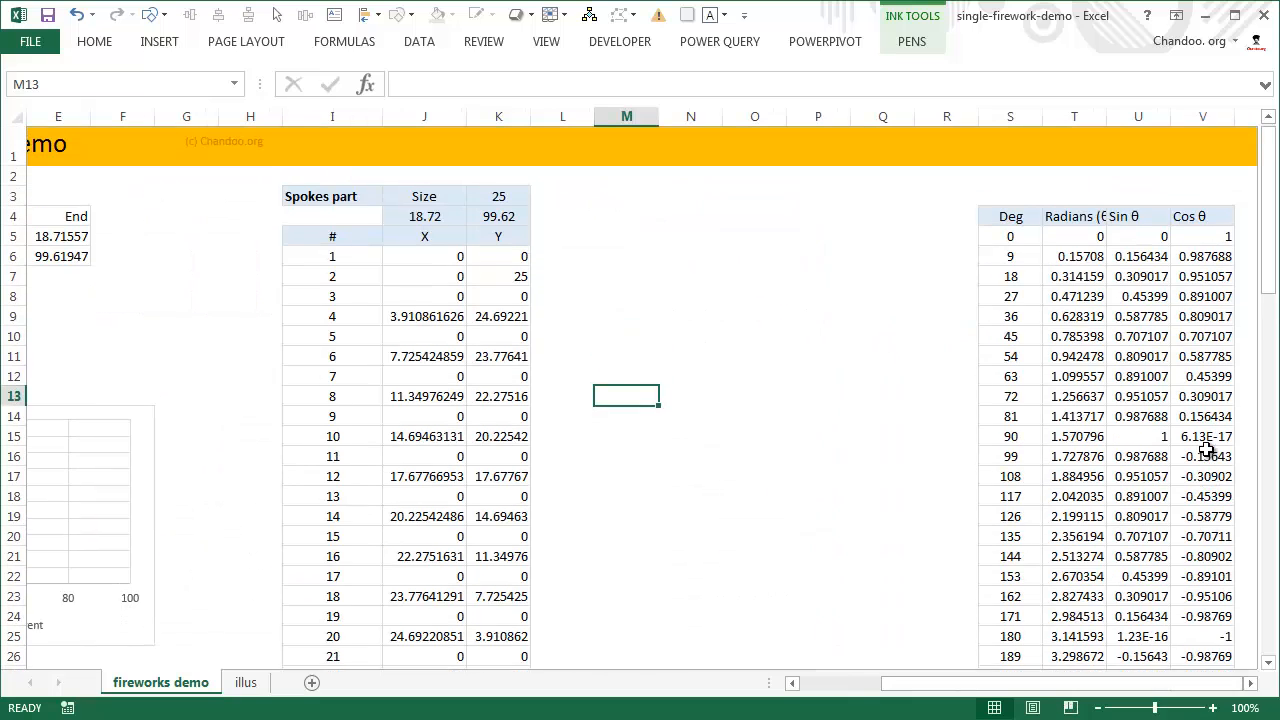
scroll(1008, 256, down, 7)
scroll(1012, 290, down, 3)
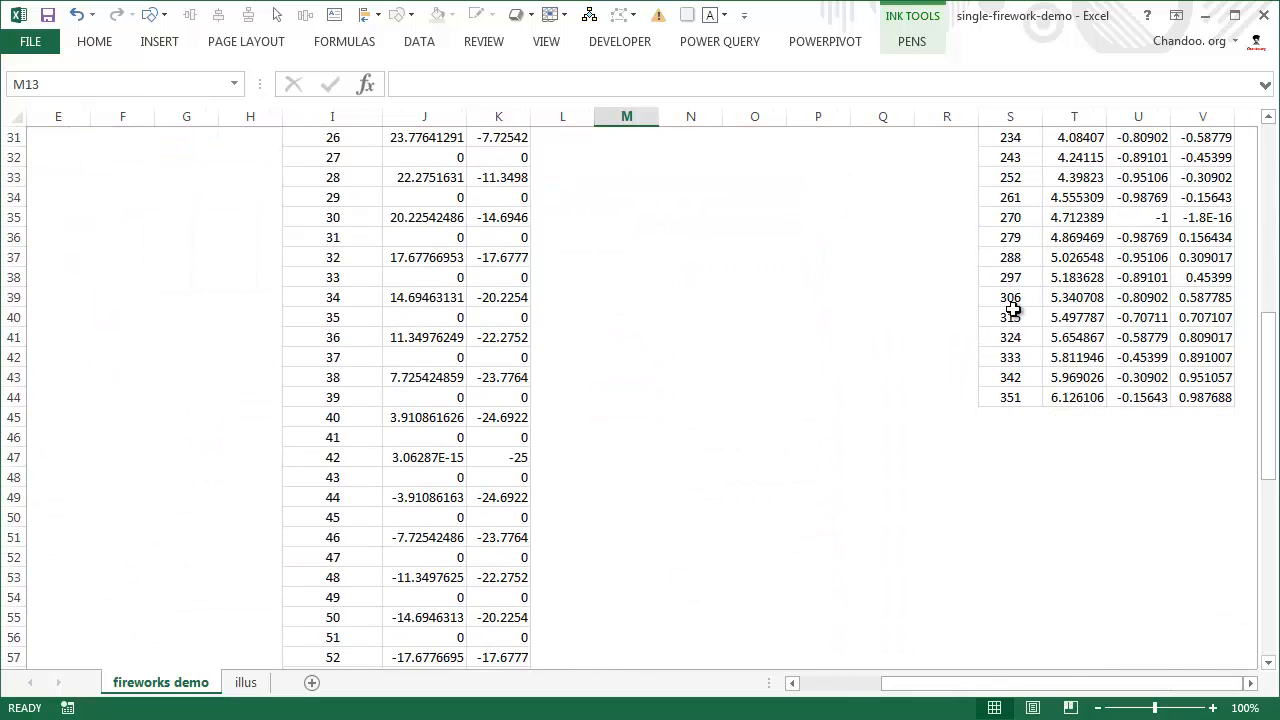
scroll(1014, 306, up, 10)
Inspect the degree table's Sin θ and Cos θ columns and their formulas in row 6.
click(1129, 222)
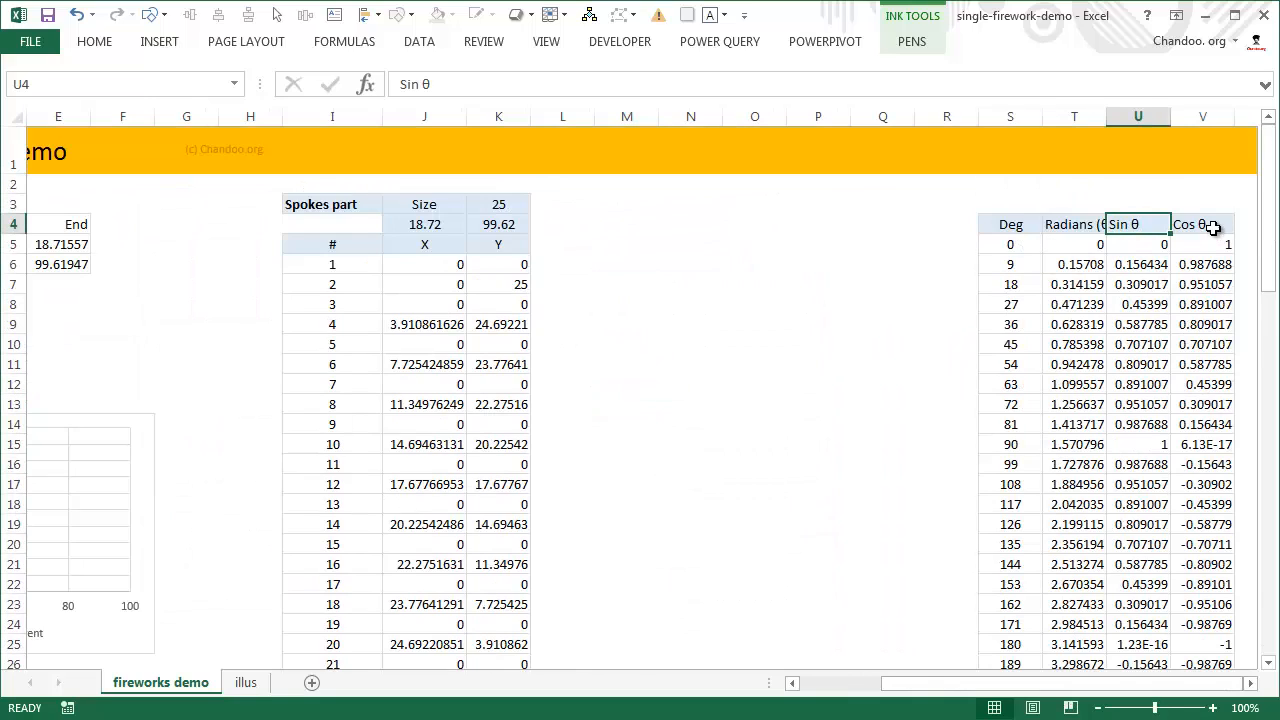
click(1208, 226)
click(1020, 245)
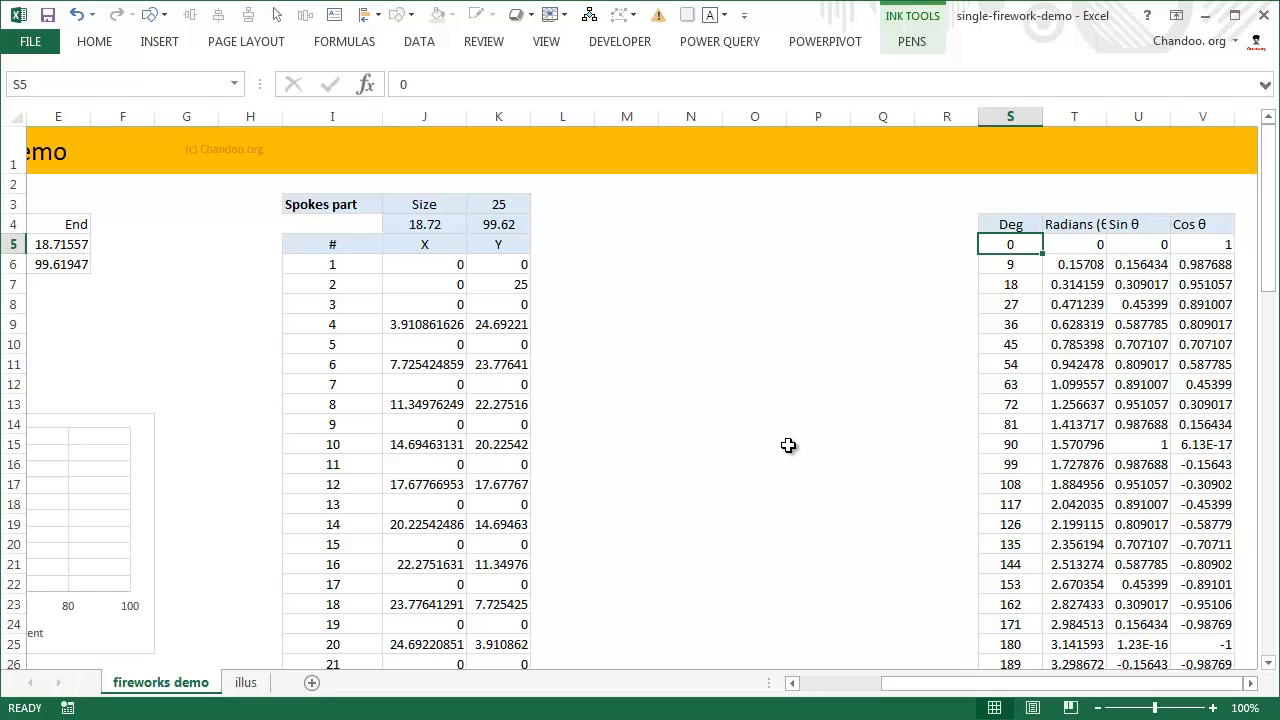
click(1150, 264)
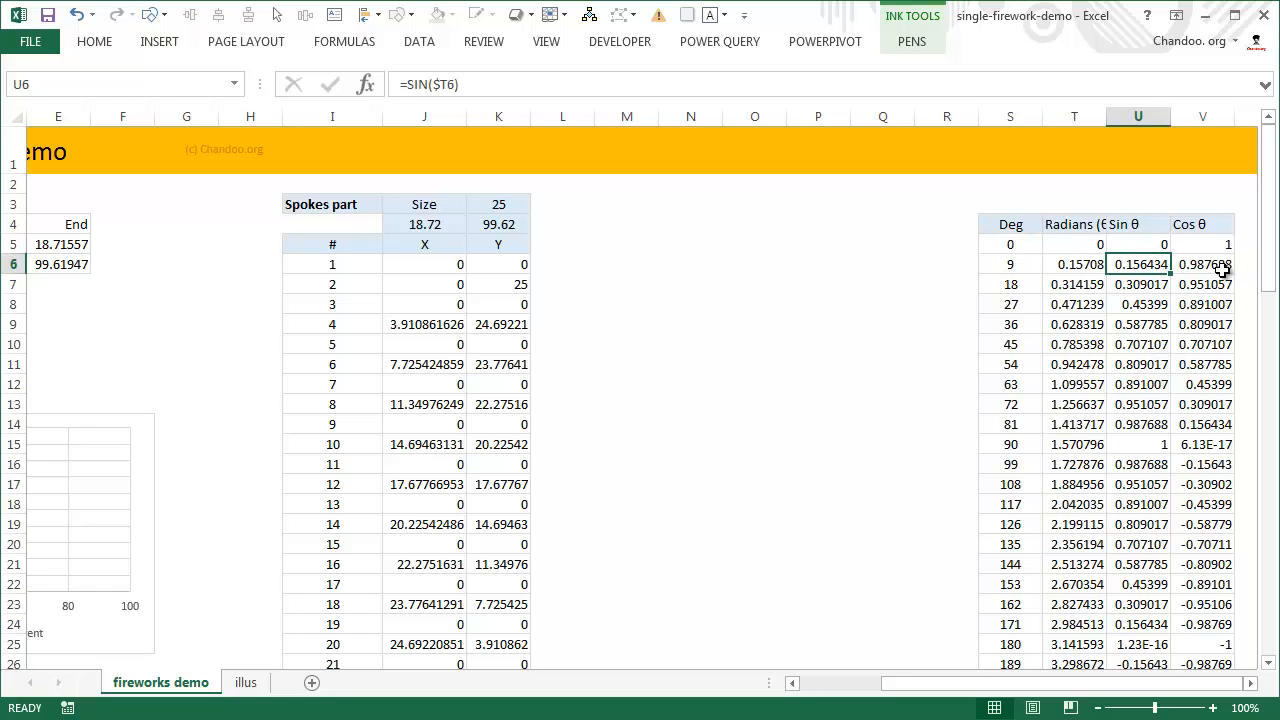
click(1215, 265)
scroll(1180, 400, down, 7)
scroll(1175, 367, up, 7)
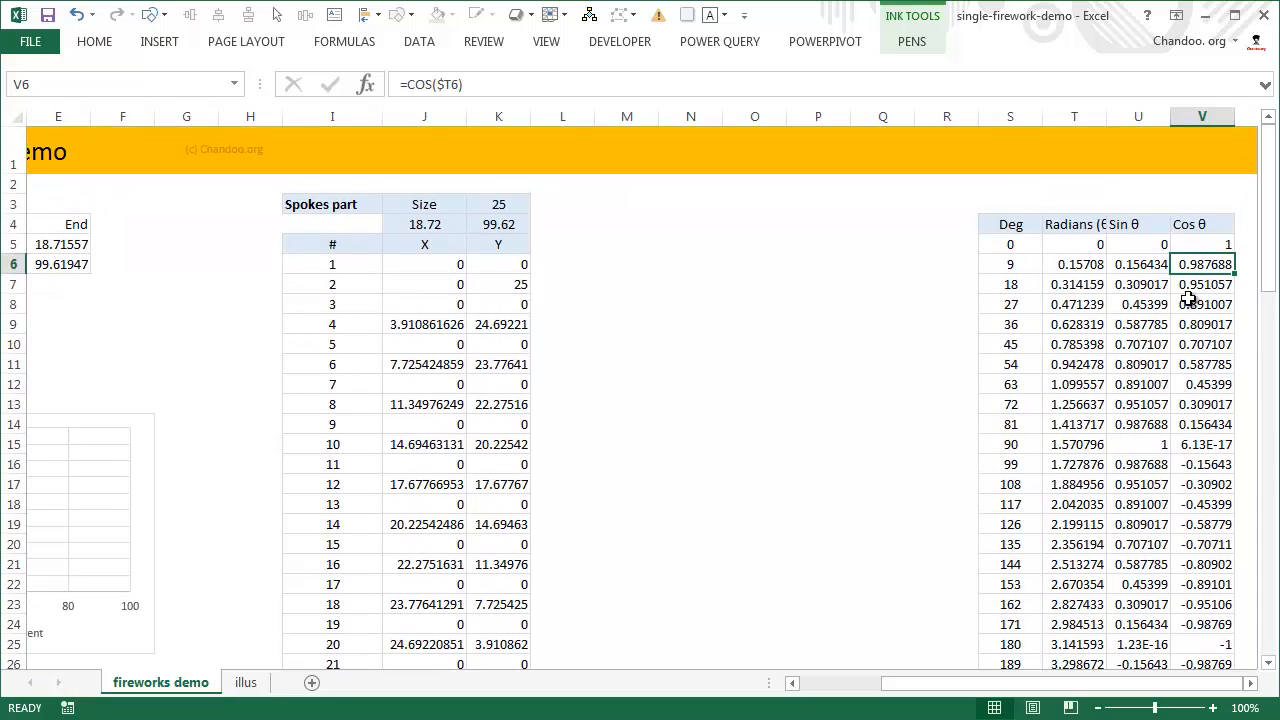
scroll(1188, 321, down, 6)
scroll(1186, 321, up, 6)
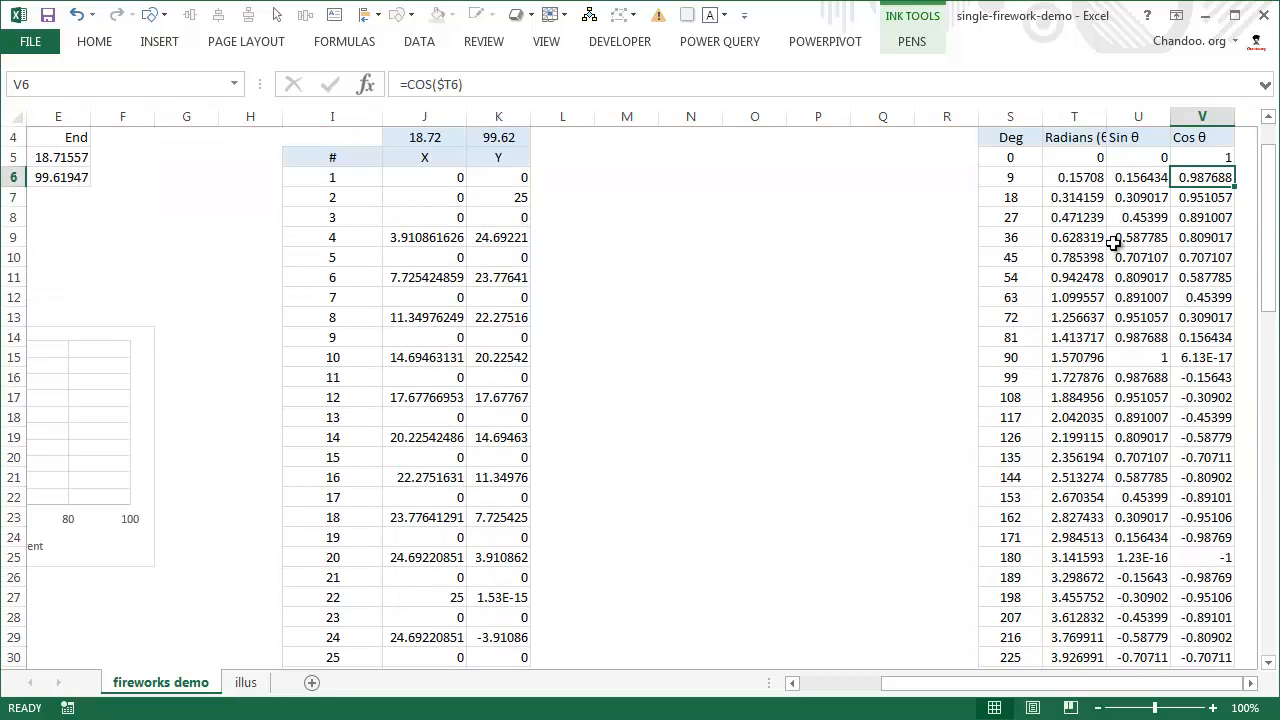
Inspect the degree table's first row in S5:V5, including the radians, sine and cosine formulas.
click(1017, 246)
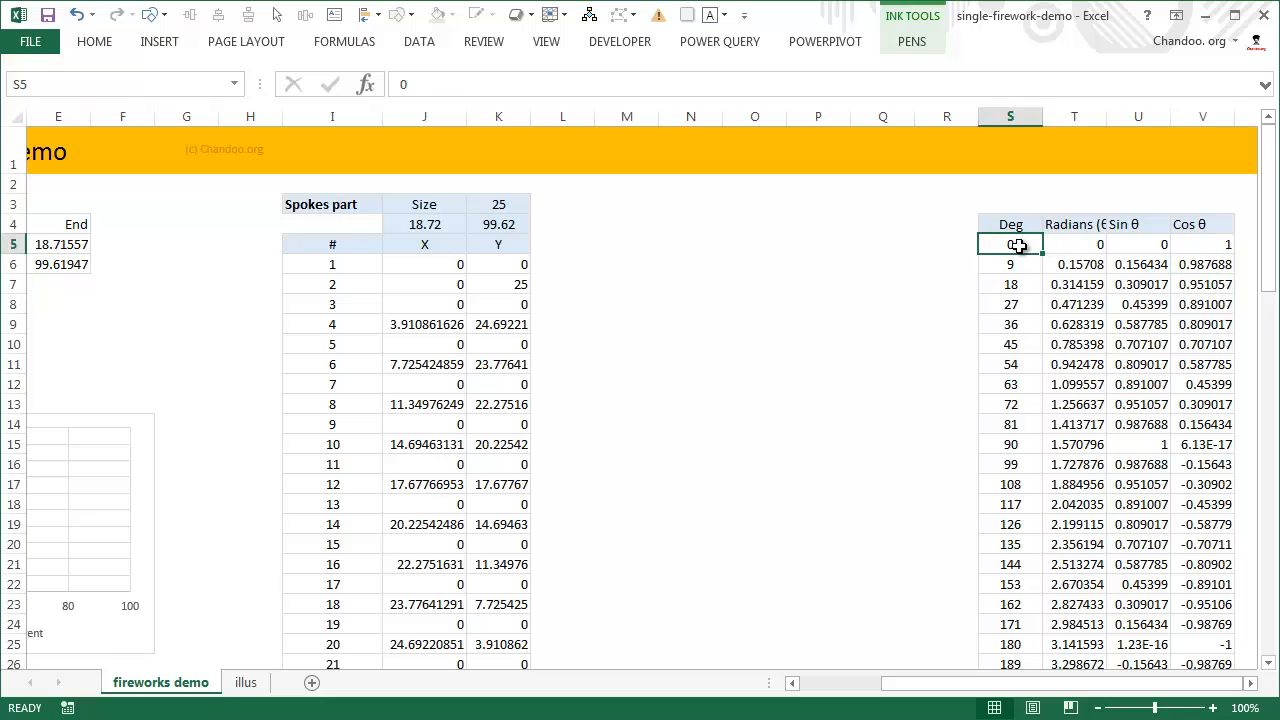
click(1098, 247)
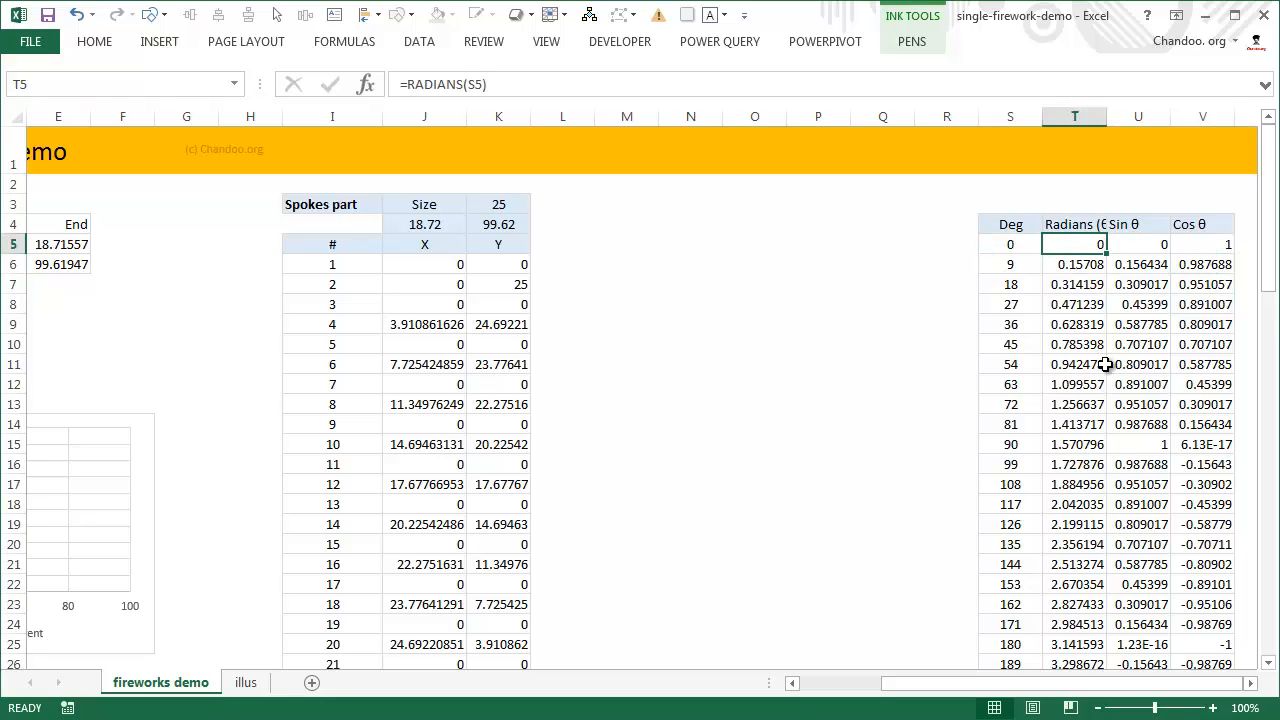
click(1137, 247)
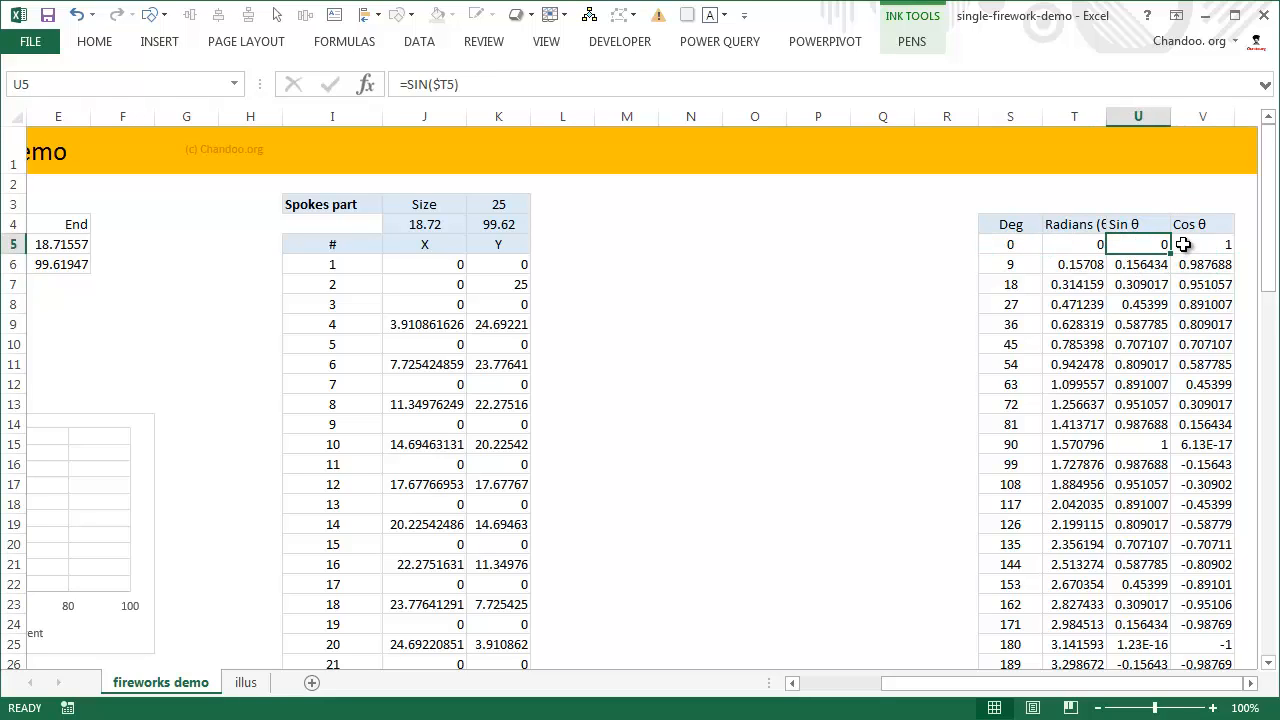
click(1182, 246)
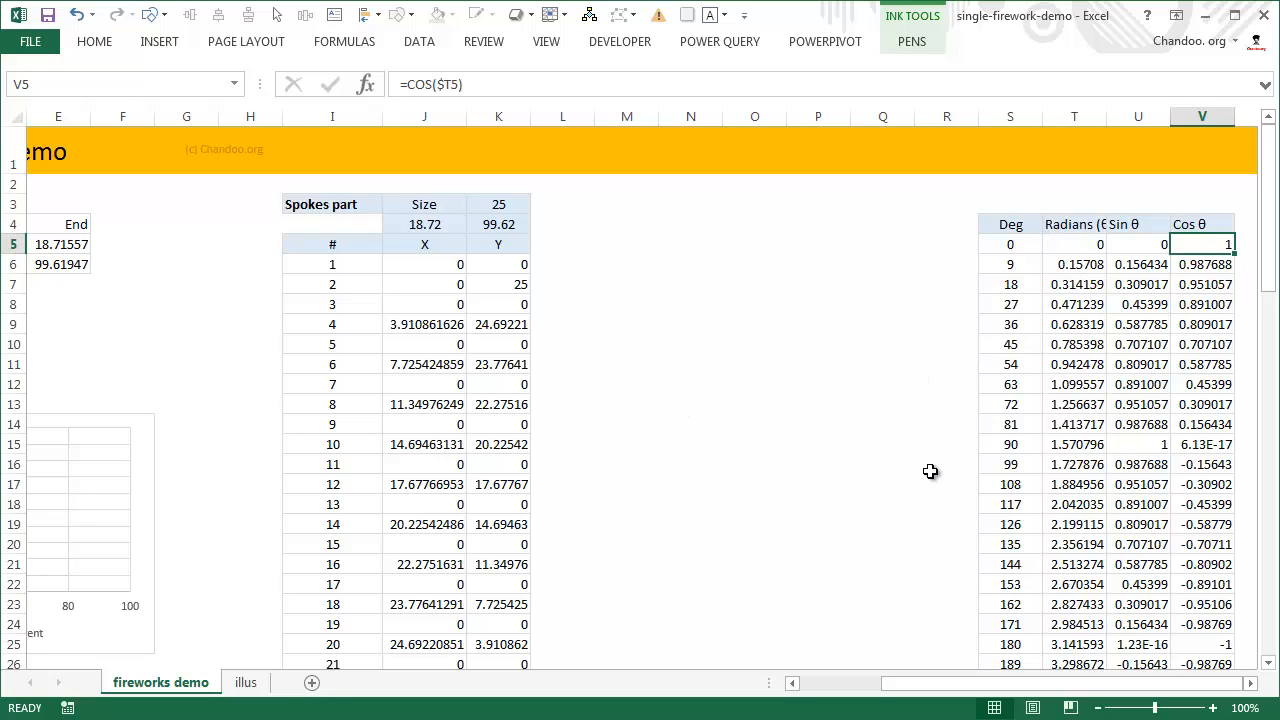
click(1088, 233)
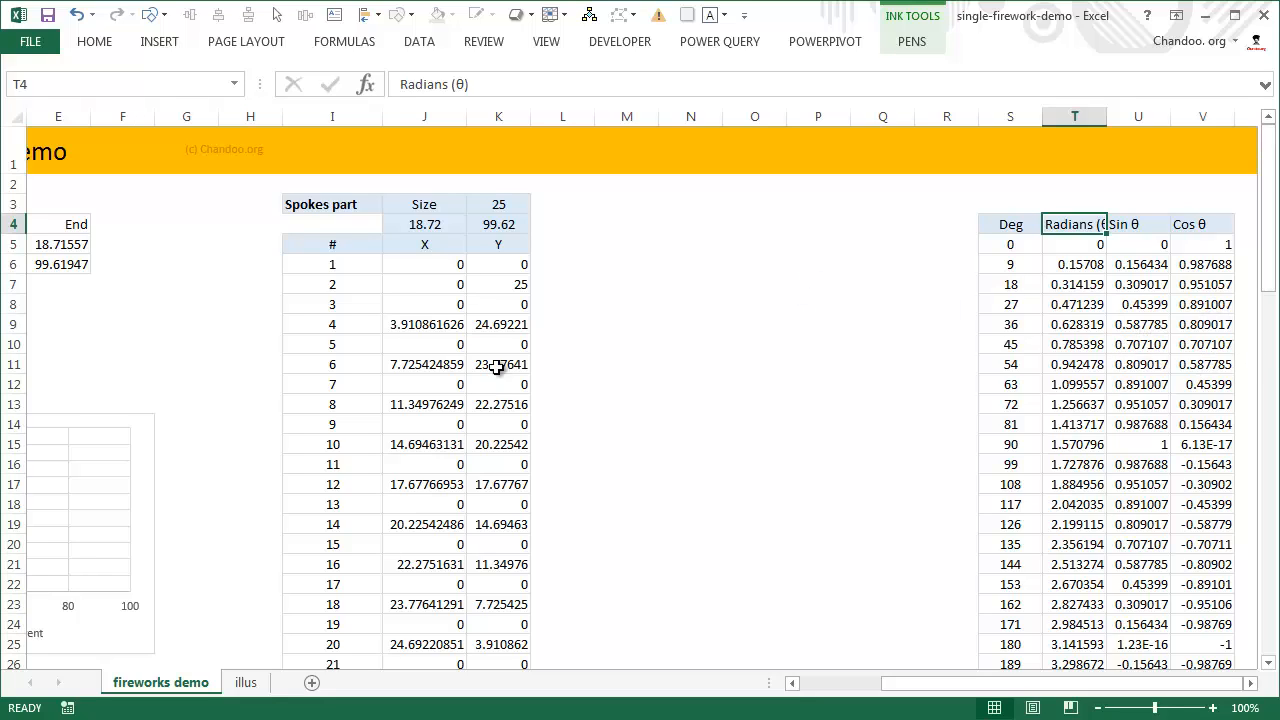
Examine the Size setting of the Spokes part in J3:K3.
click(497, 202)
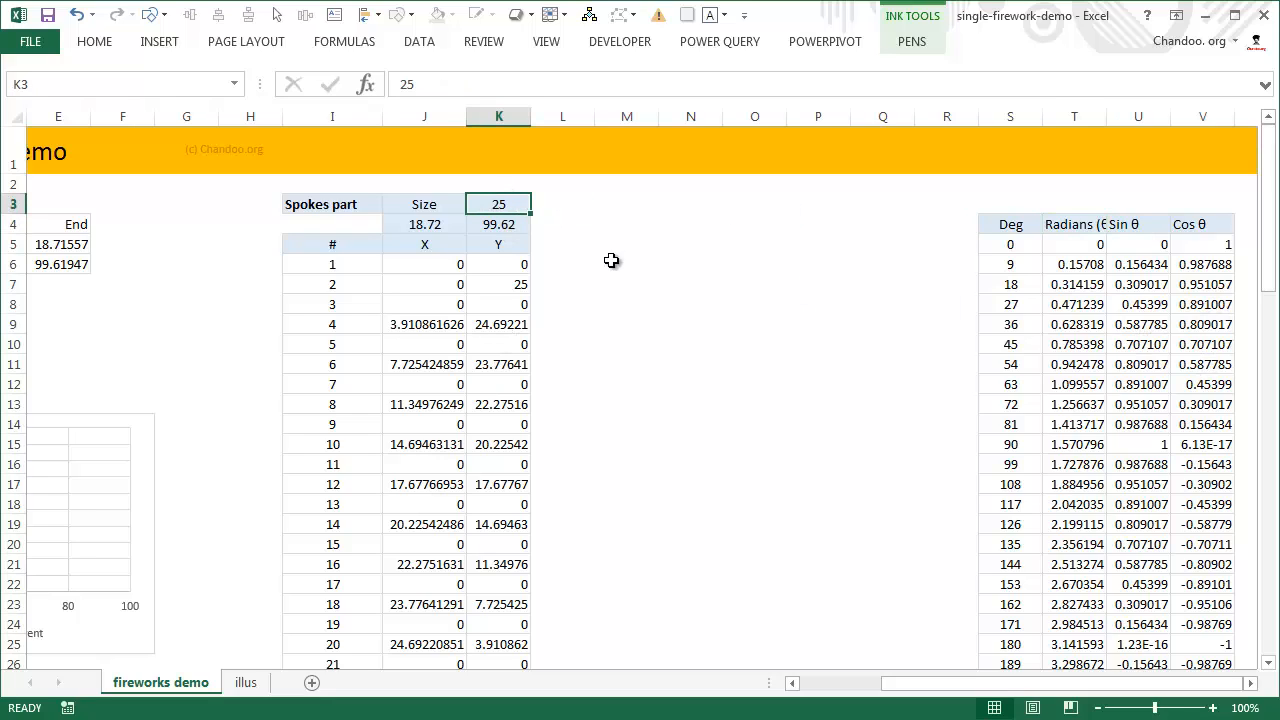
drag(410, 205, 483, 205)
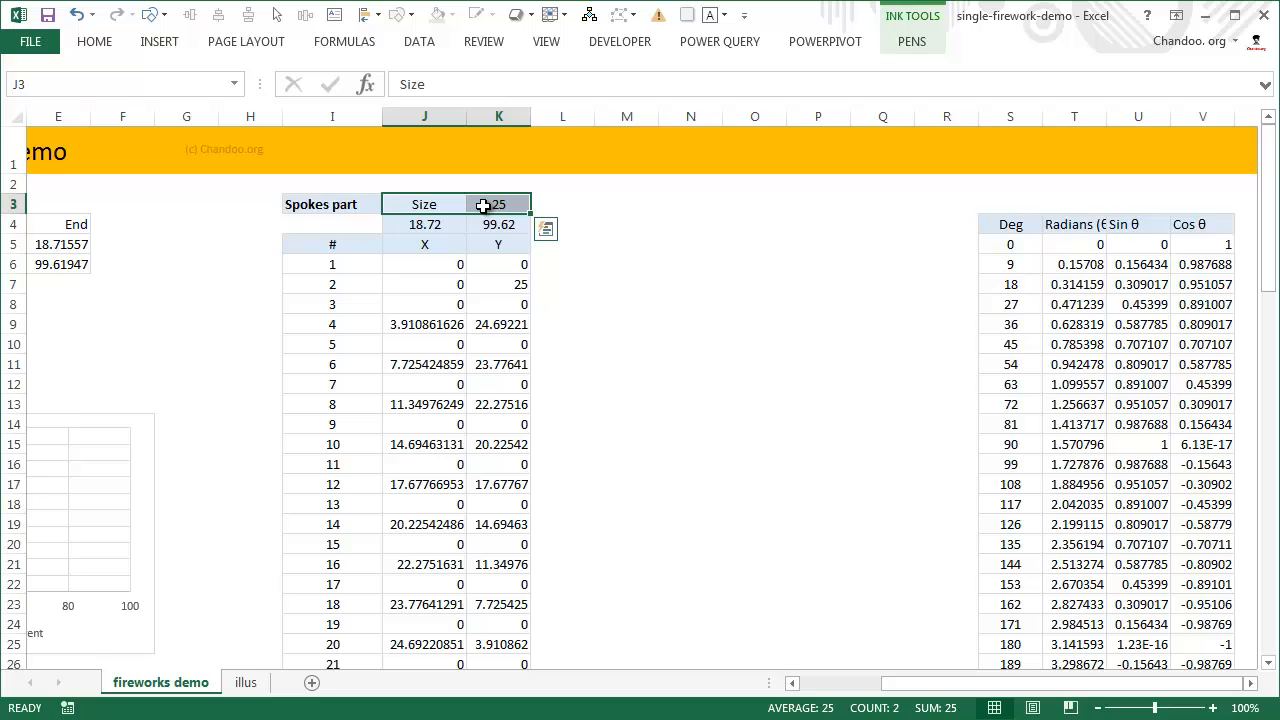
click(500, 205)
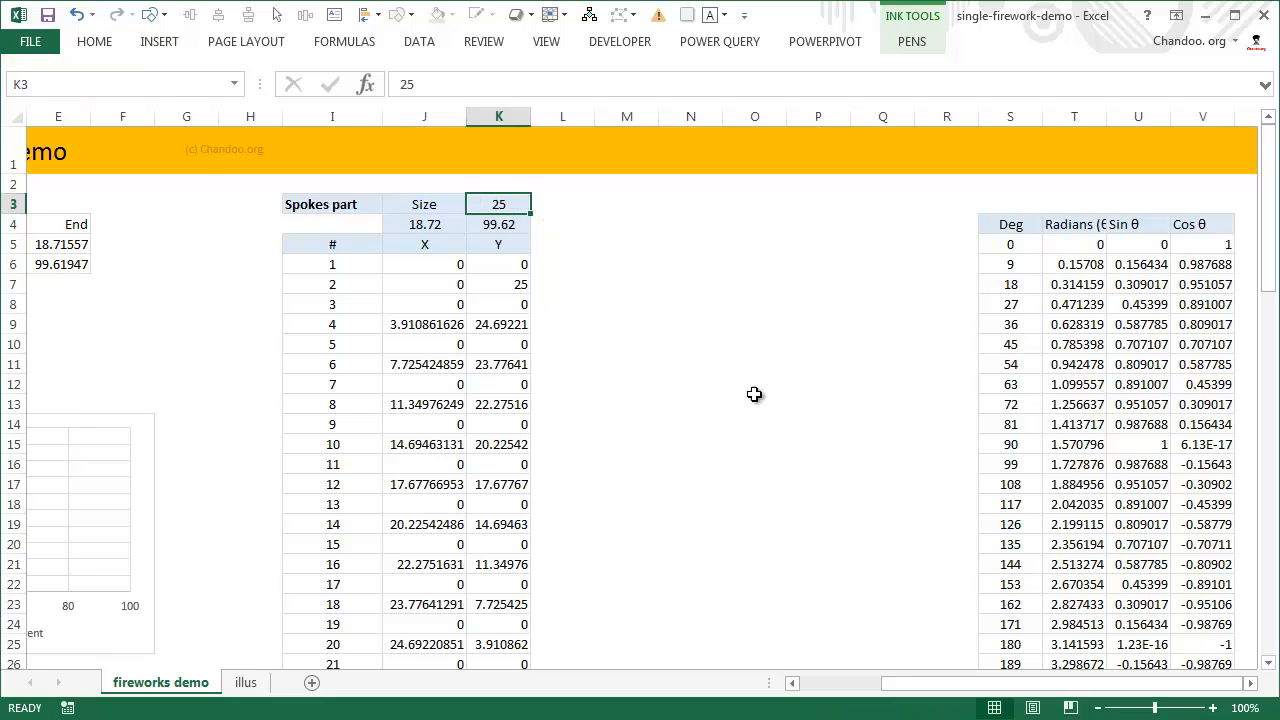
Trace the Spokes part centre cells J4 and K4 back to the Line Part's End coordinates in E5 and E6.
click(434, 228)
click(503, 227)
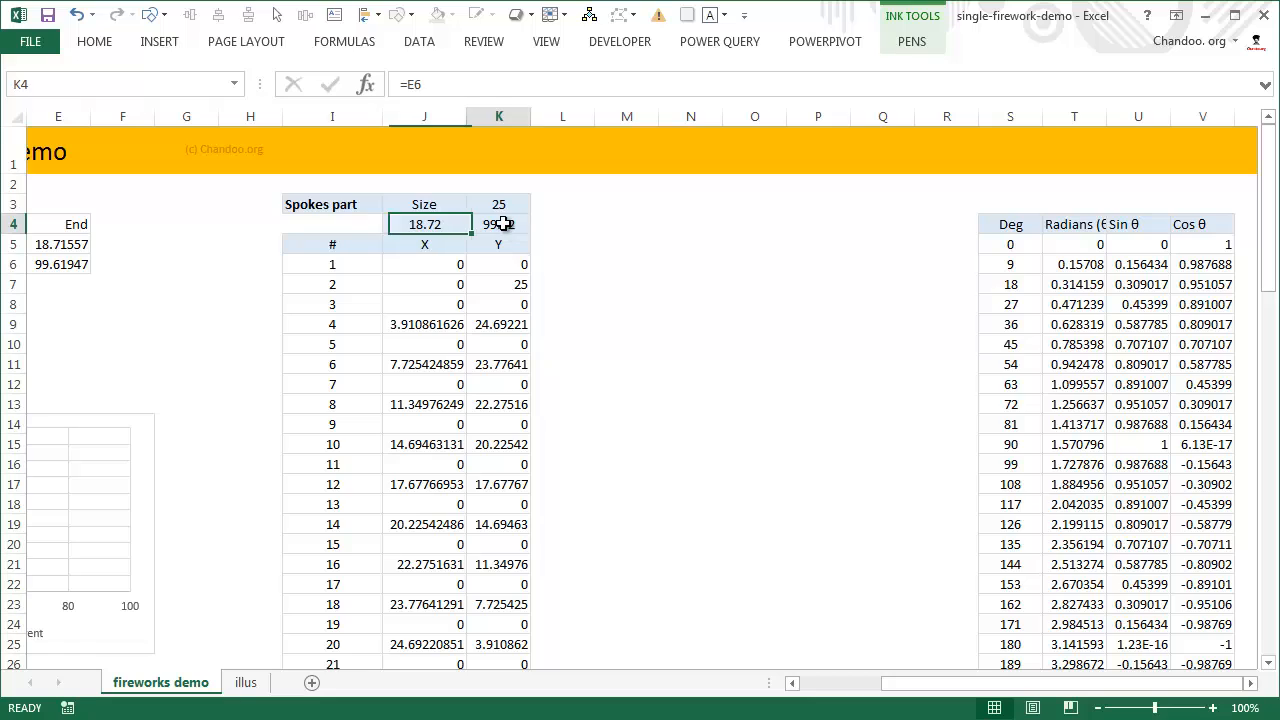
drag(984, 687, 815, 685)
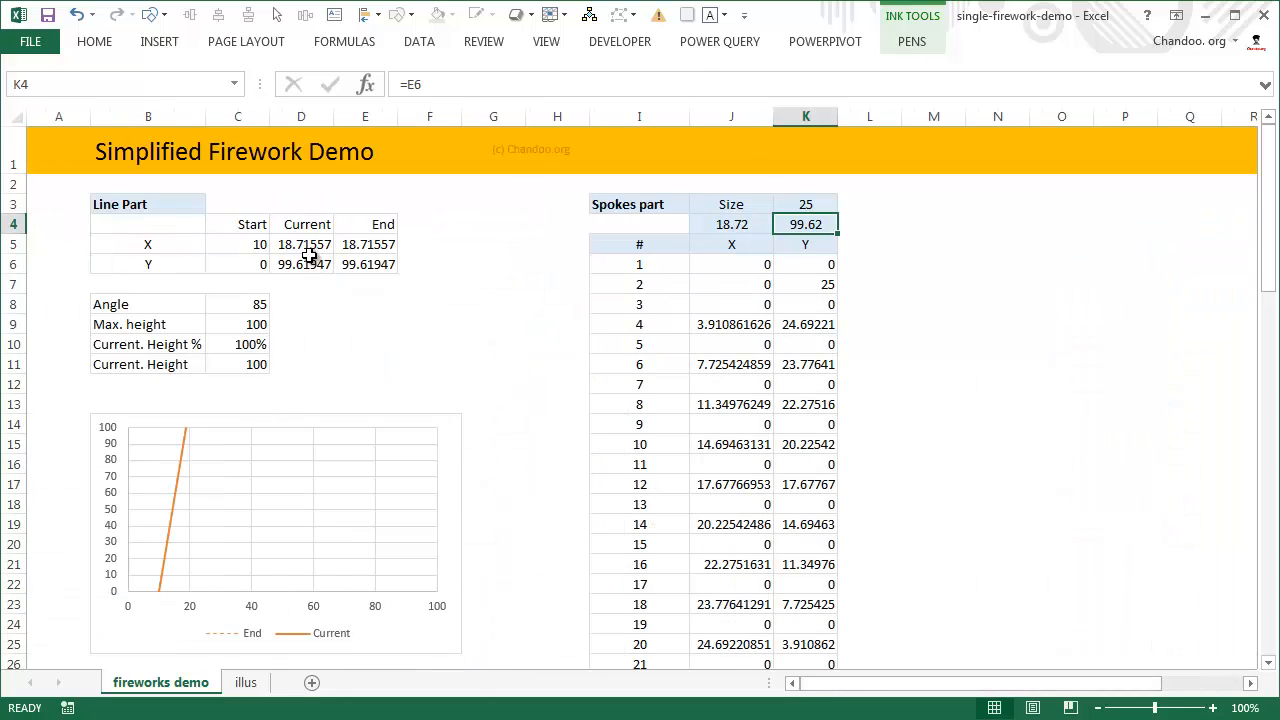
click(737, 222)
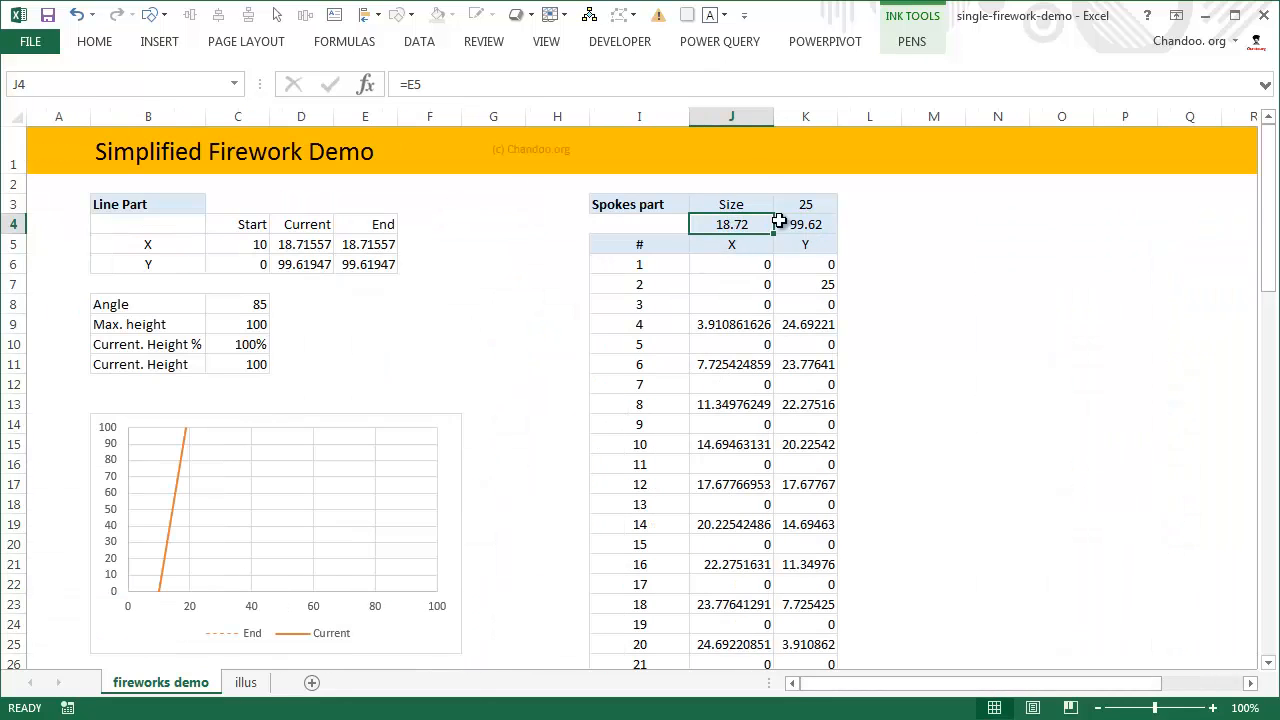
key(F2)
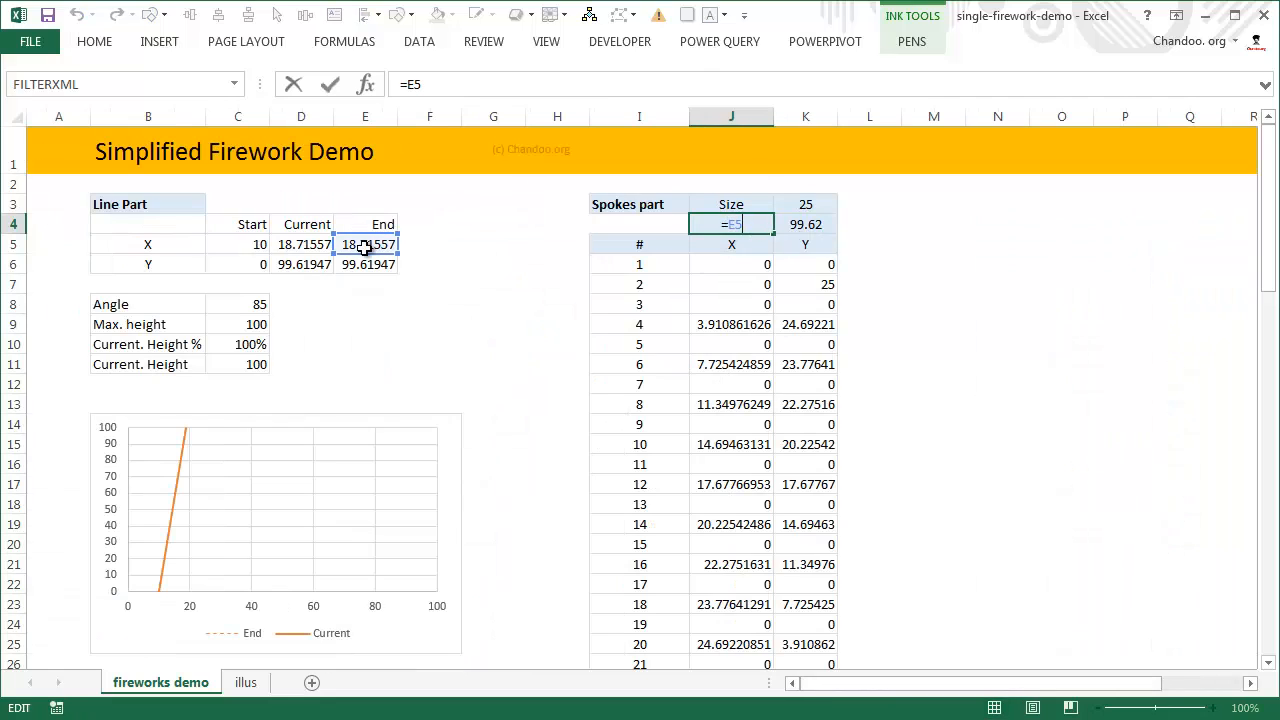
key(Return)
click(806, 224)
key(F2)
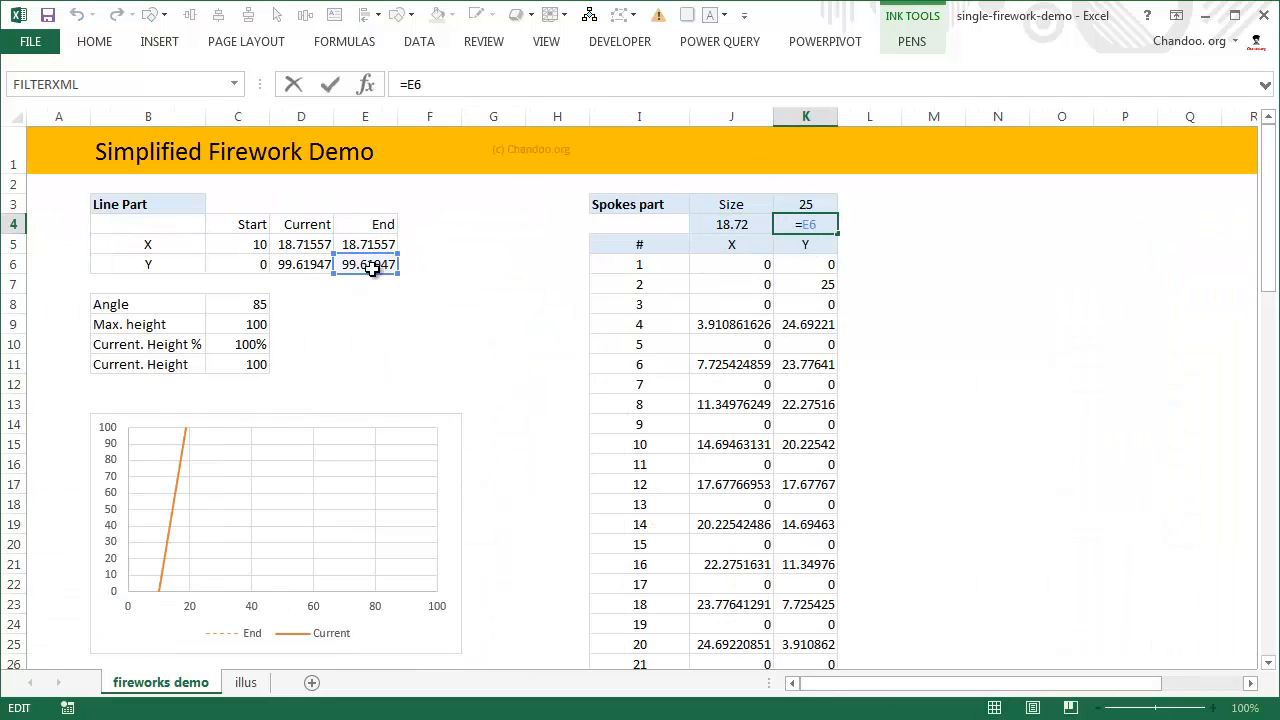
key(ctrl+Return)
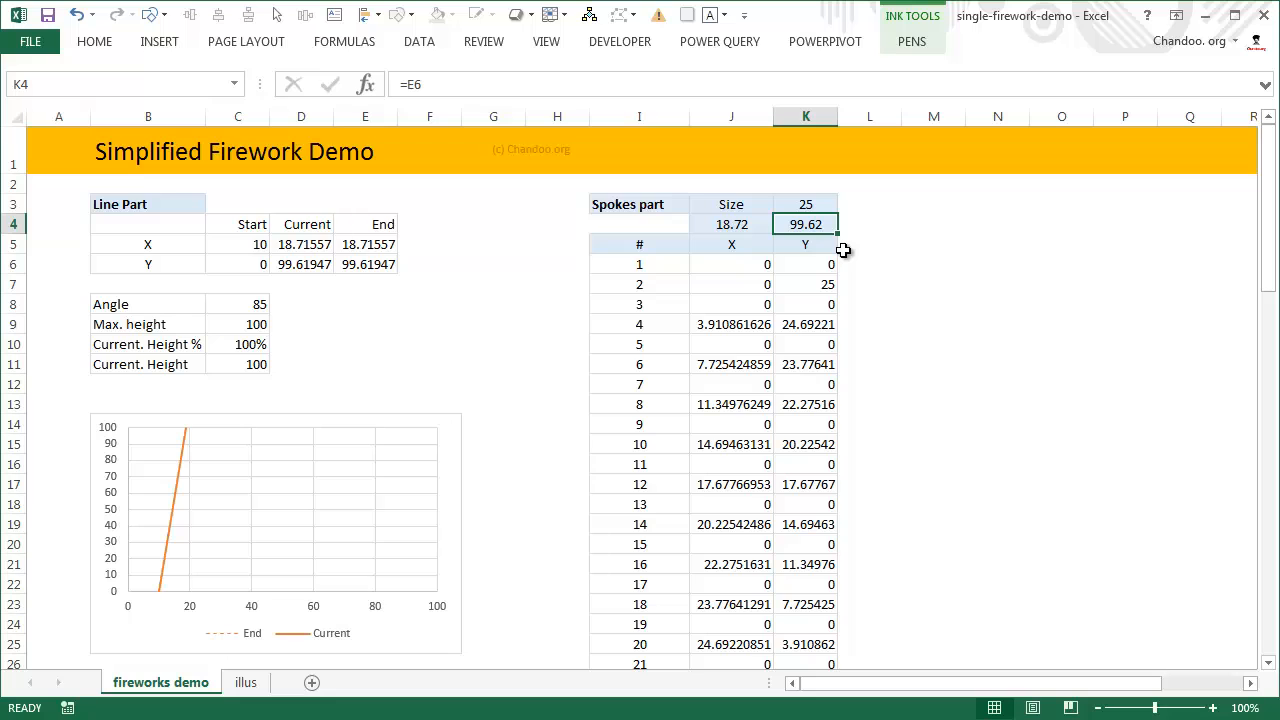
click(752, 230)
drag(801, 230, 709, 230)
Look through the point numbering in column I of the Spokes part table, starting from I6.
click(662, 272)
scroll(658, 320, down, 20)
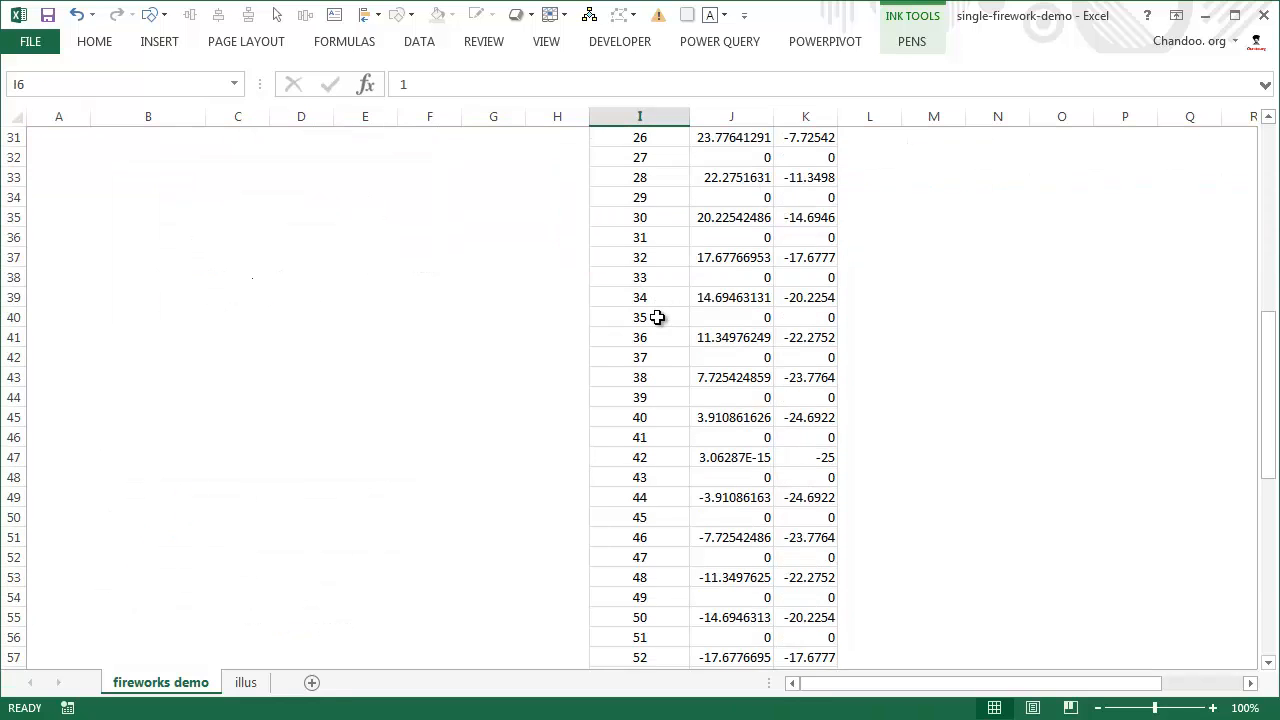
scroll(655, 336, up, 20)
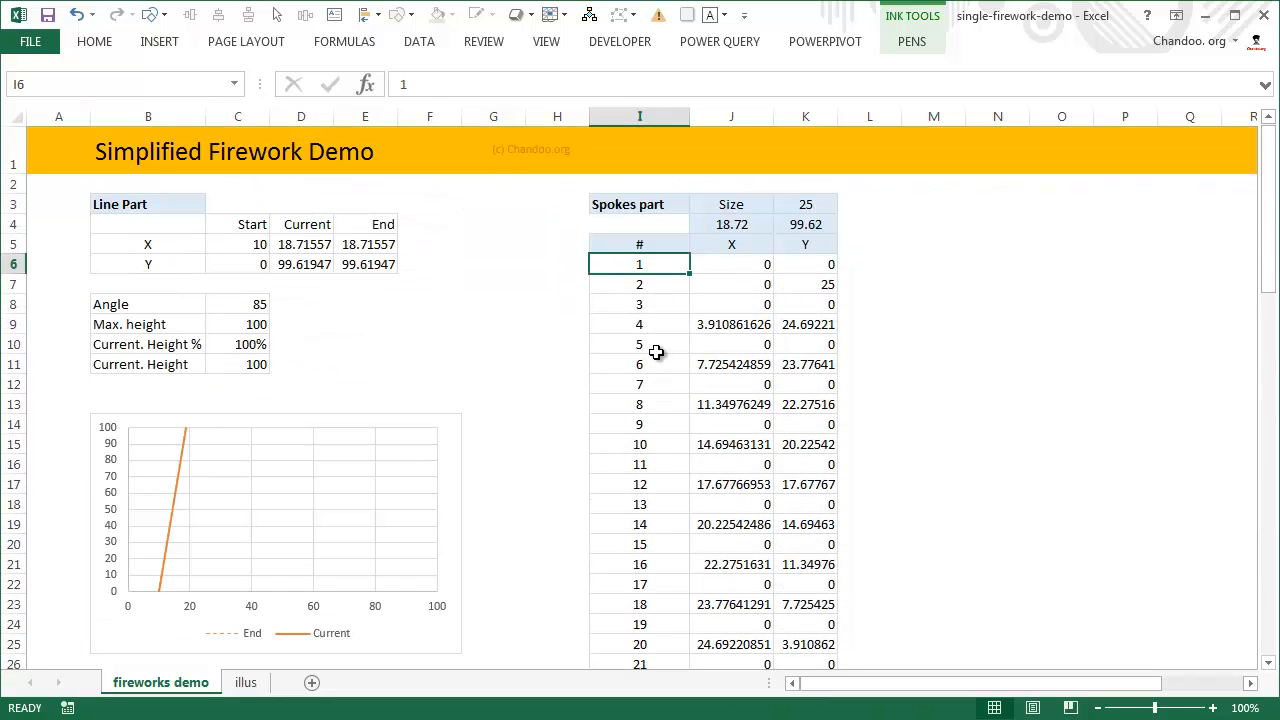
Examine the X formula for point 1 in J6 and the cells it refers to.
click(753, 265)
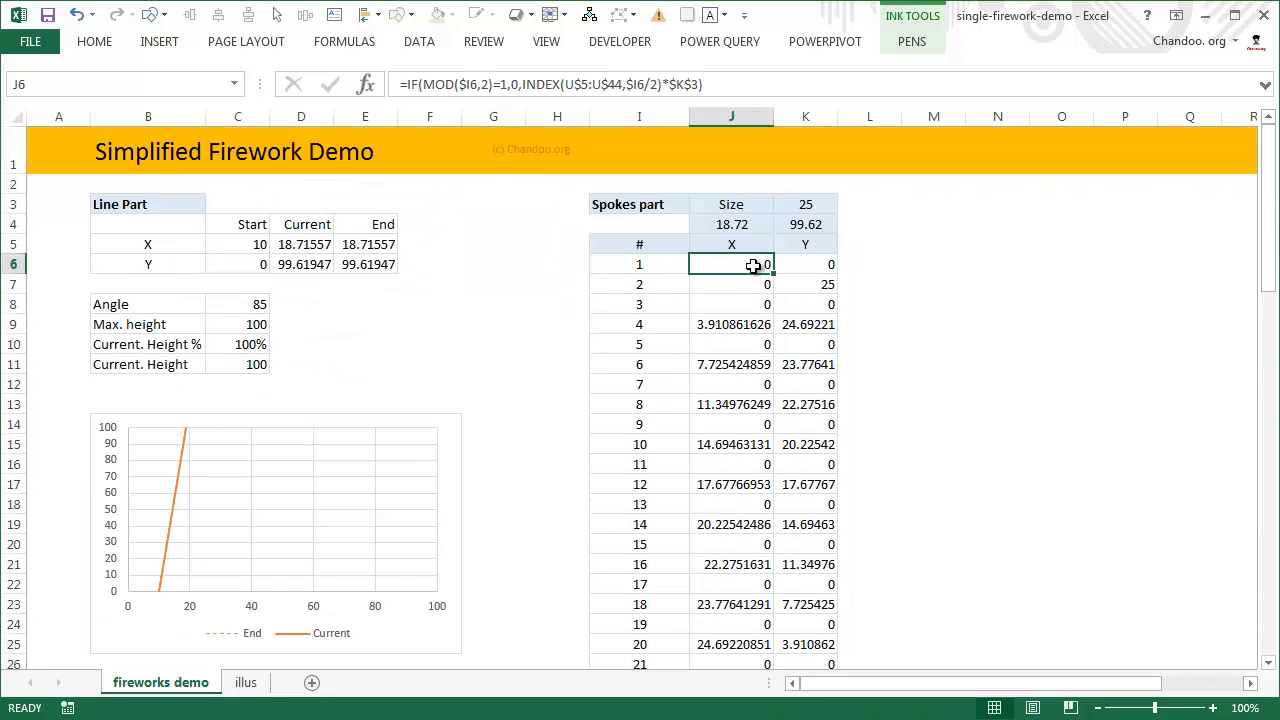
double_click(753, 265)
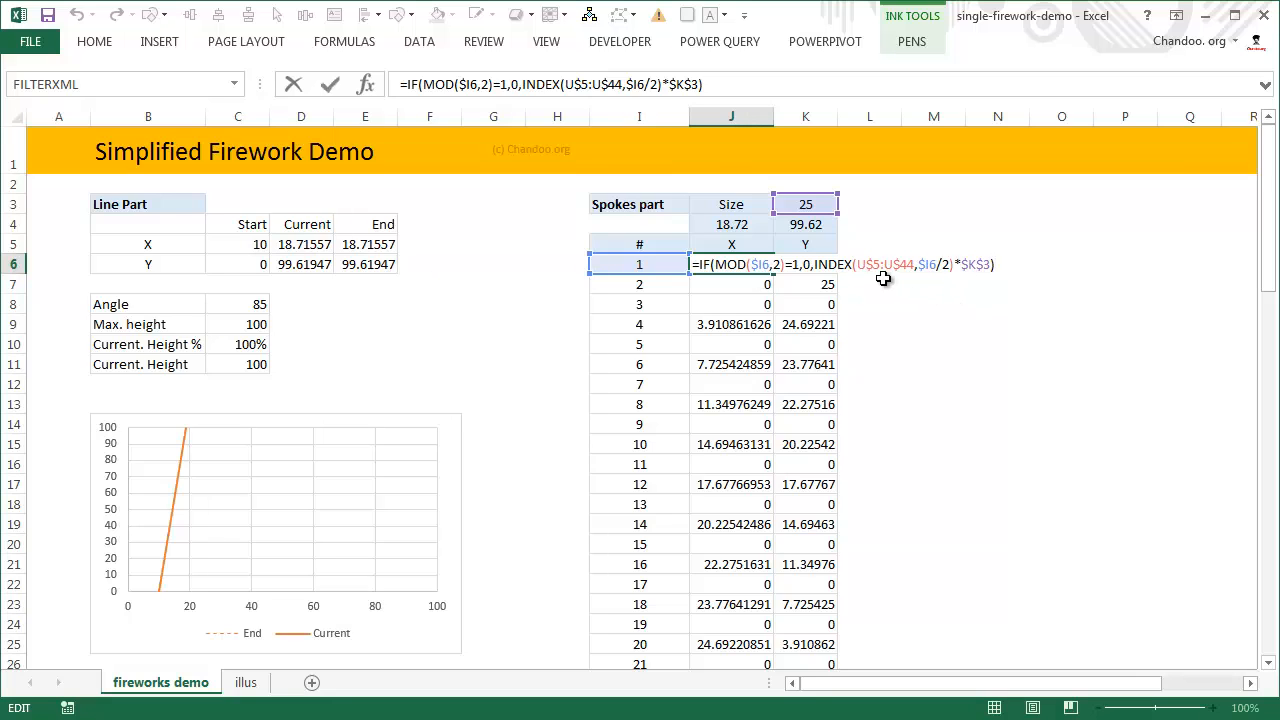
key(Escape)
key(F2)
key(Escape)
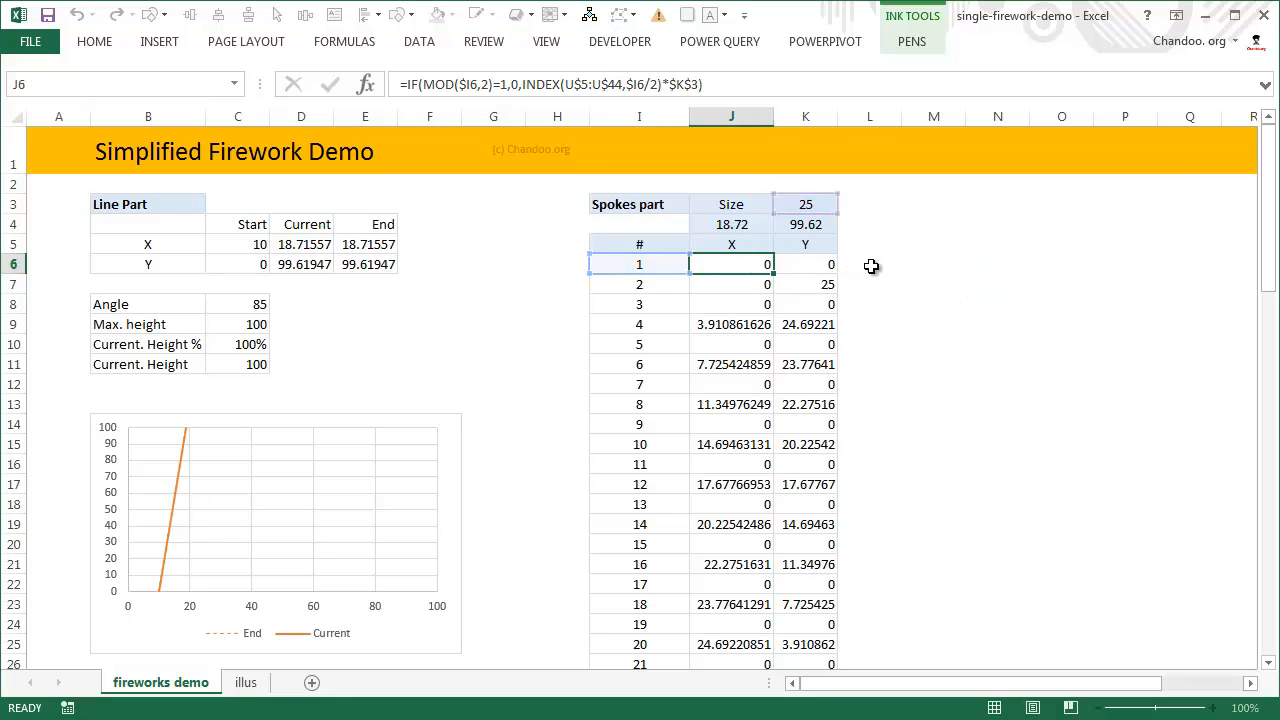
click(836, 264)
Check the X formulas for points 2 to 5 in J7:J10 and their references one by one.
click(763, 286)
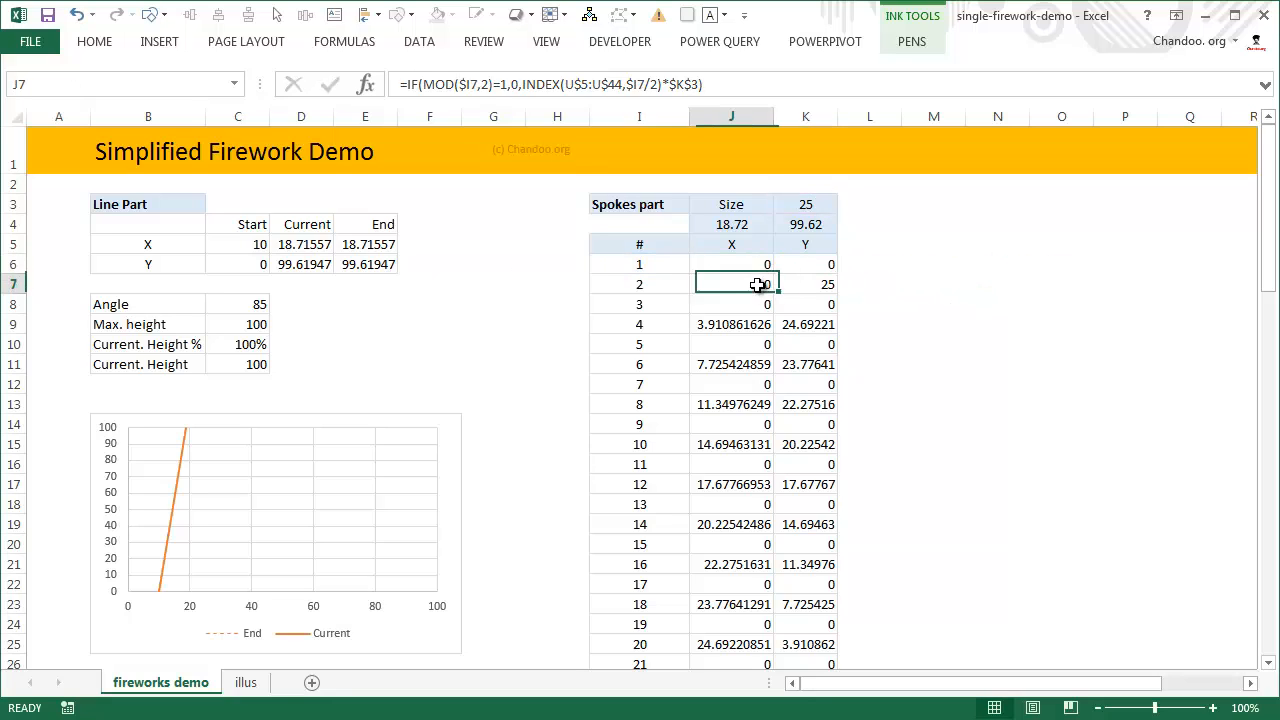
key(F2)
key(Escape)
click(754, 303)
key(F2)
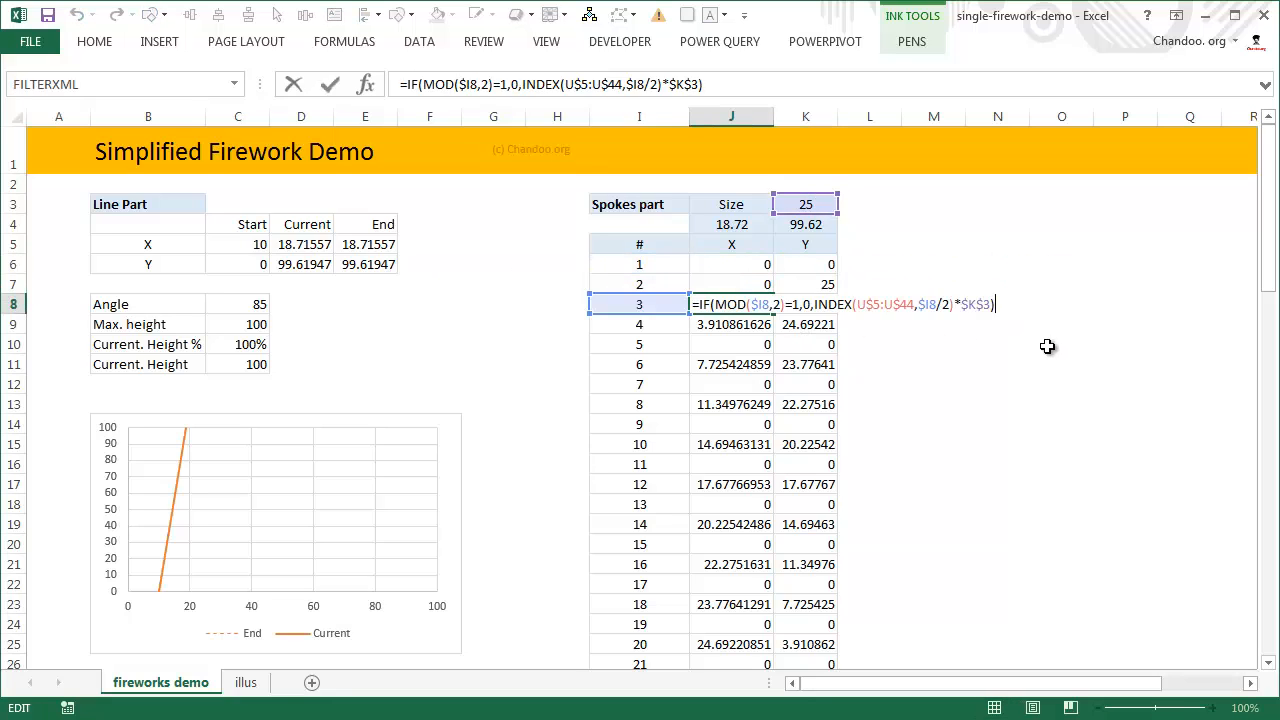
key(Escape)
click(760, 323)
key(F2)
key(Escape)
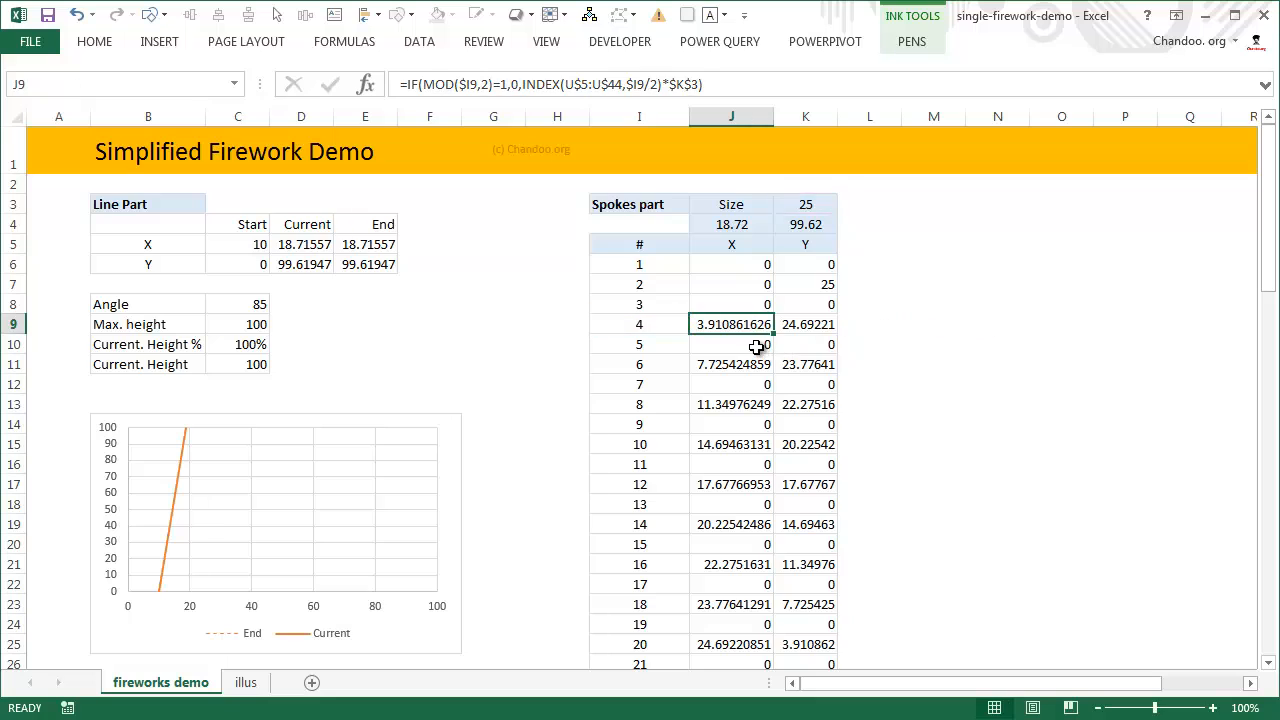
click(758, 343)
key(F2)
key(Escape)
key(F2)
key(Escape)
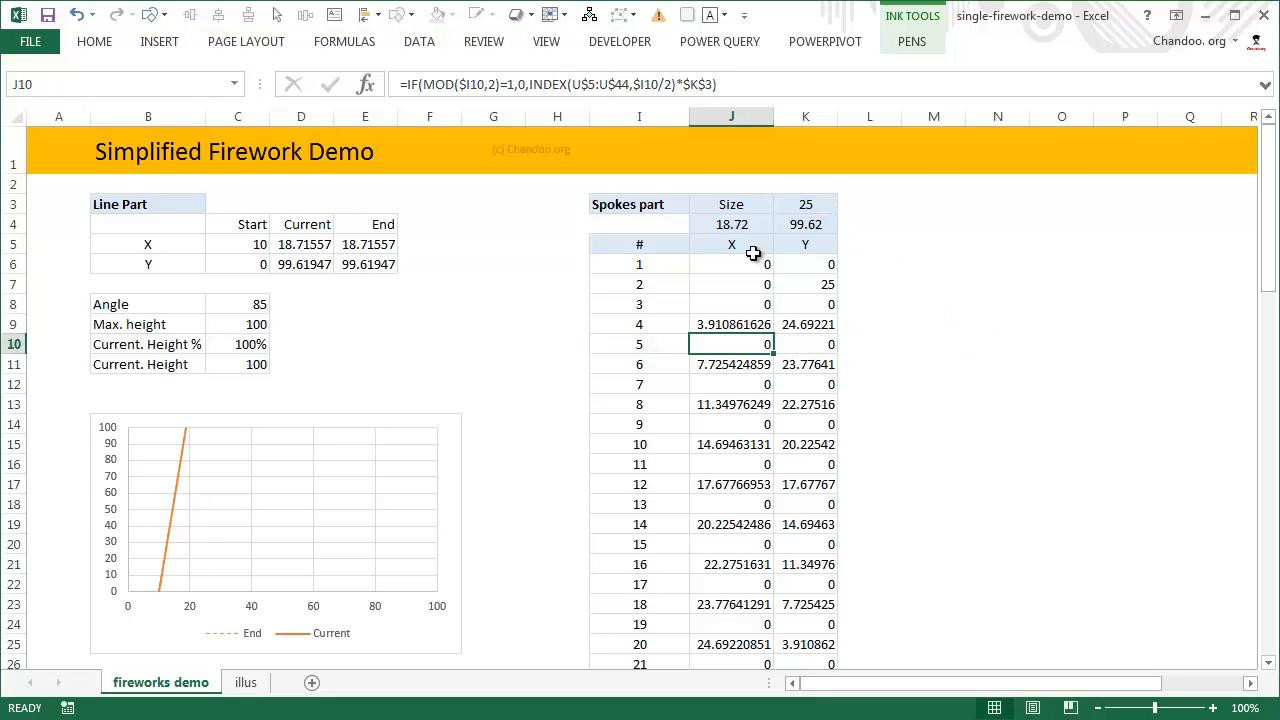
Compare the centre coordinates in J4:K4 with the first point's X and Y cells in J6:K6.
click(750, 260)
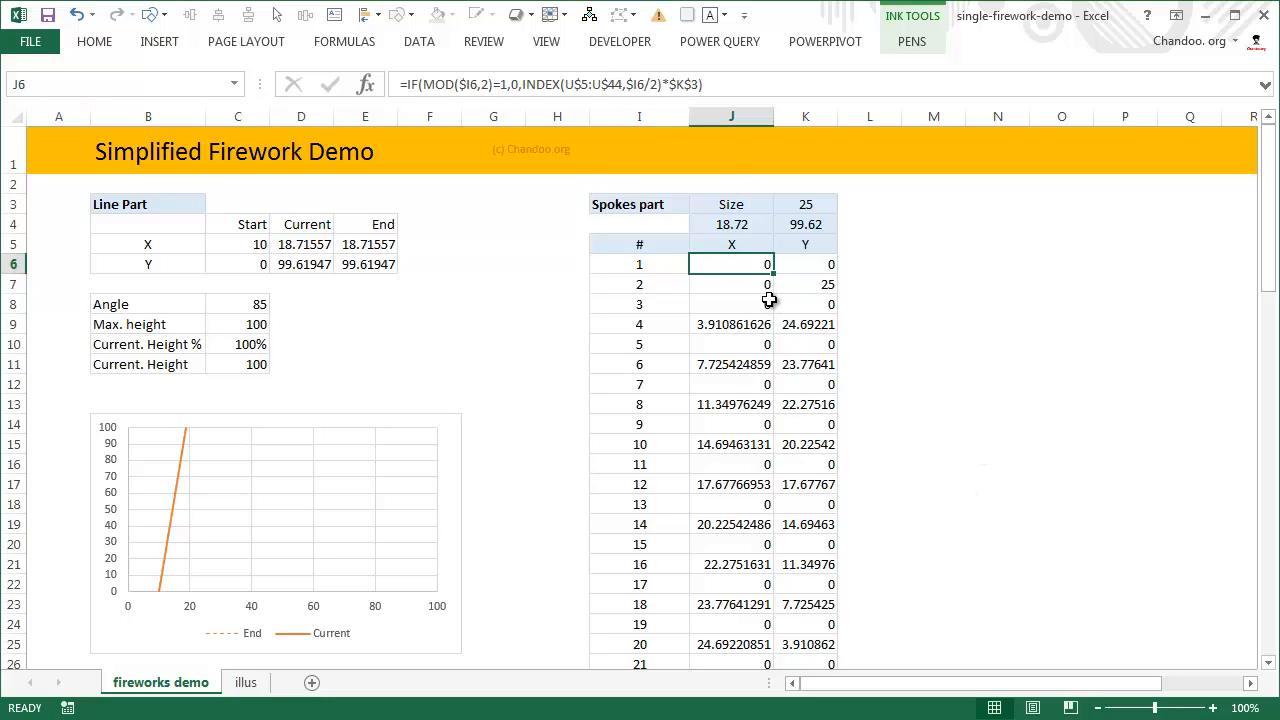
click(718, 220)
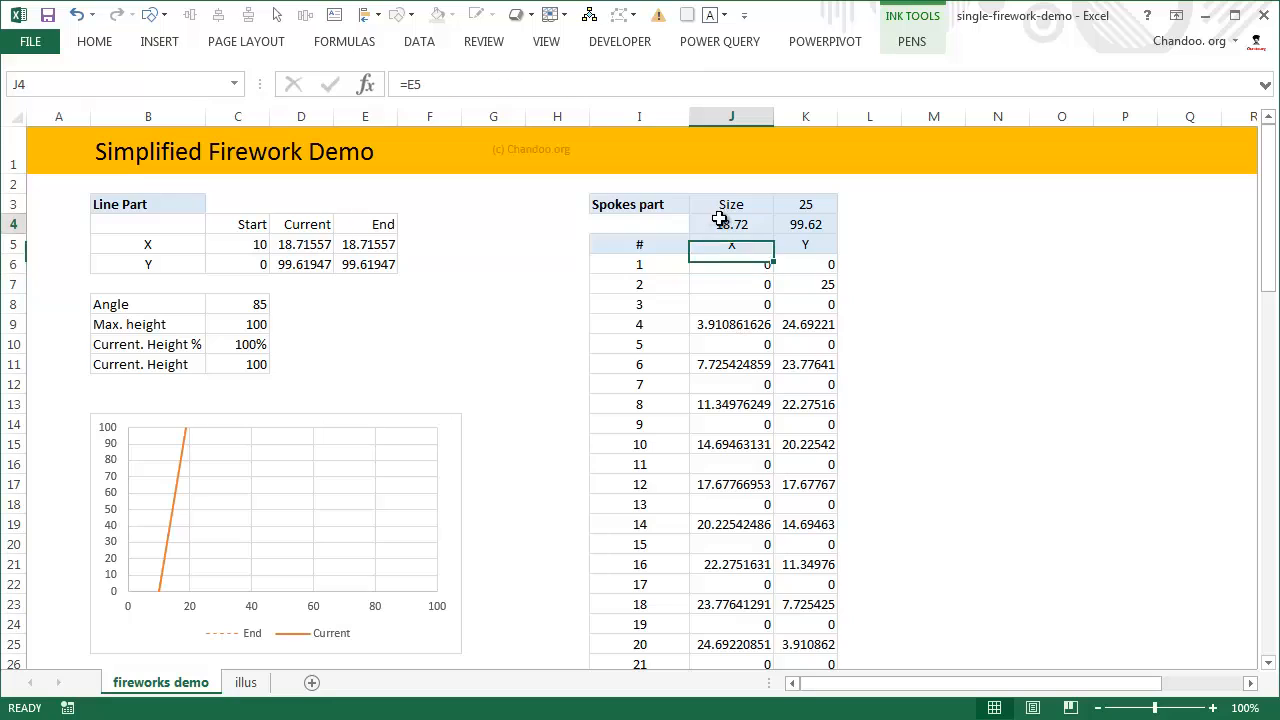
drag(718, 220, 810, 222)
drag(740, 263, 810, 260)
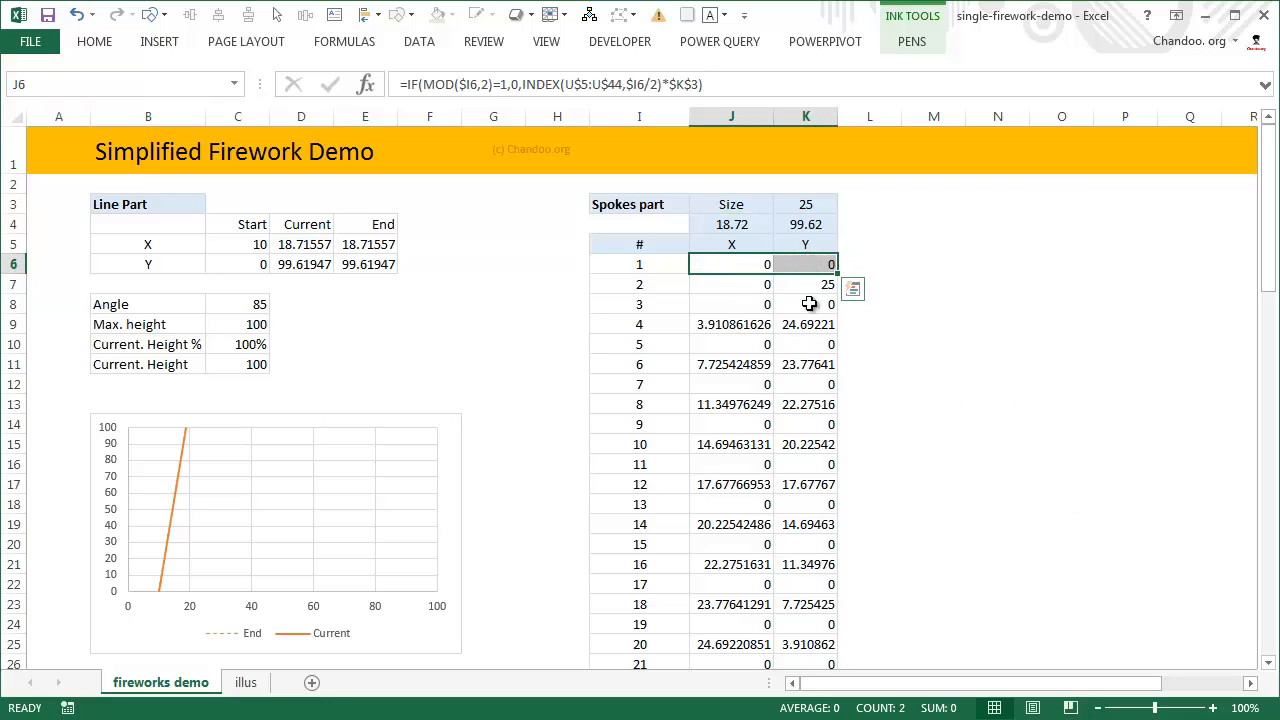
Insert a scatter chart with straight lines and no markers from the Spokes part X and Y data in J5:K85.
click(706, 246)
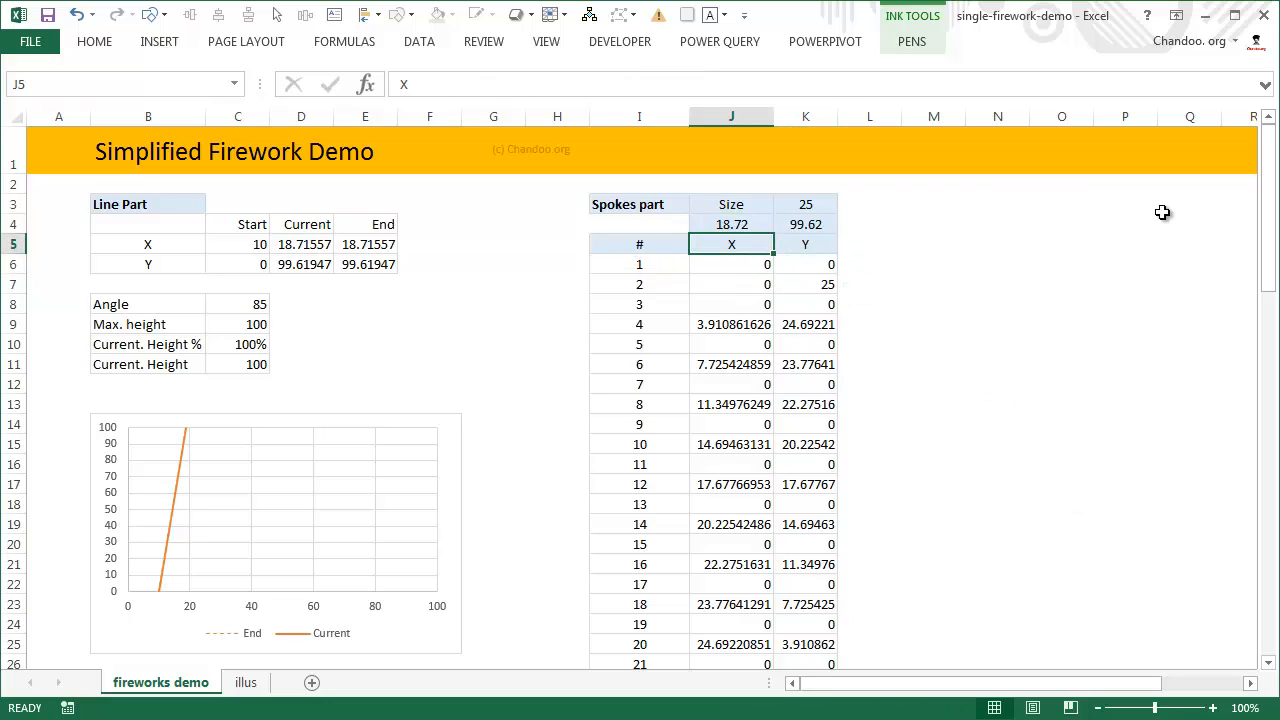
key(shift+Right)
key(ctrl+shift+Down)
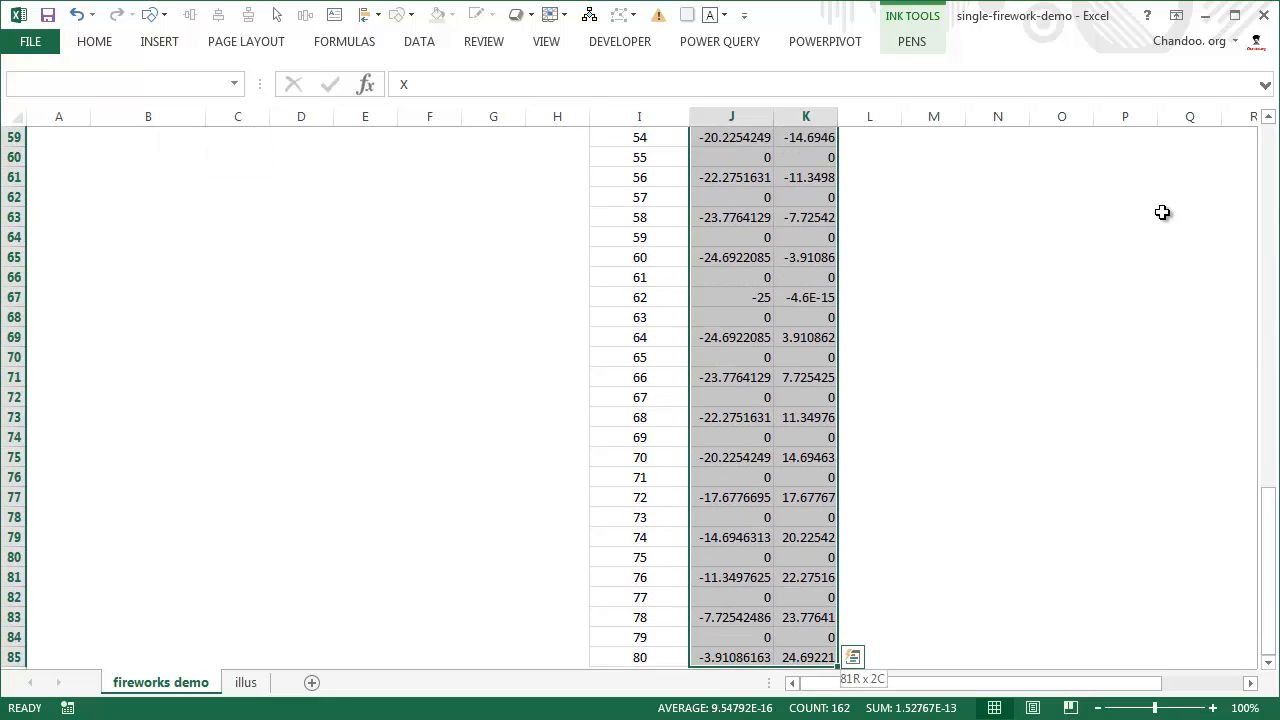
scroll(923, 229, up, 19)
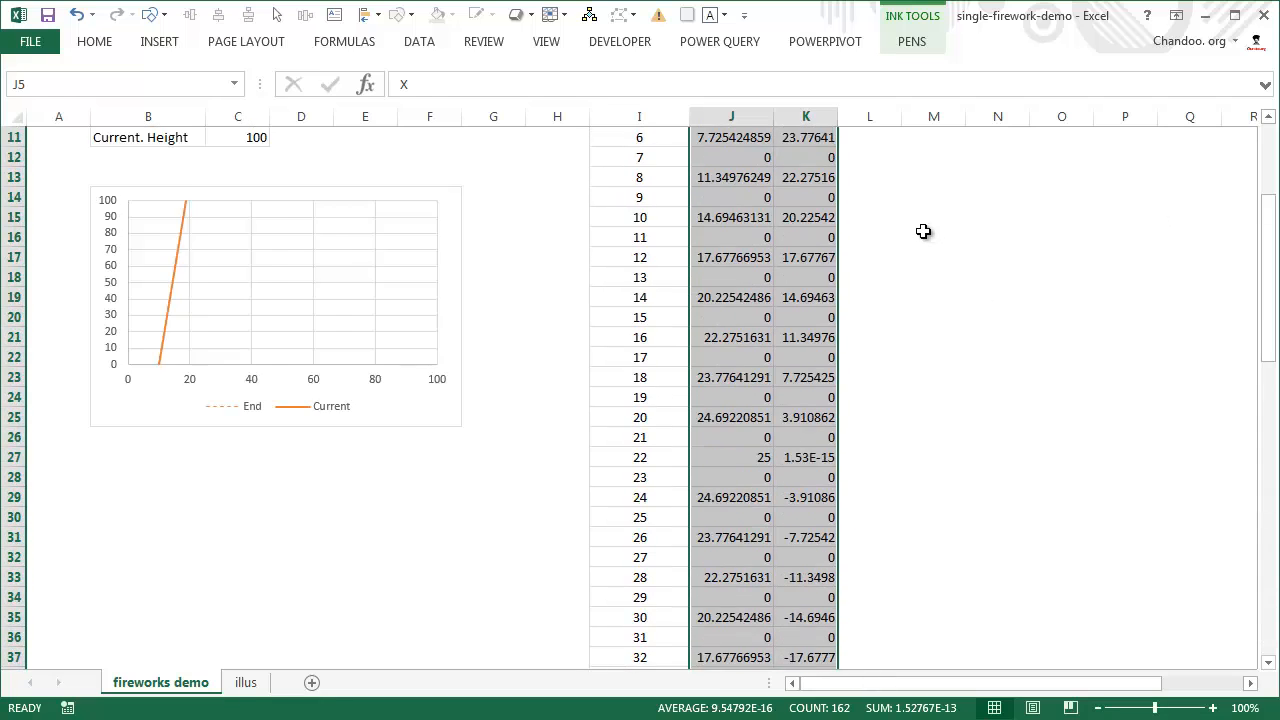
click(158, 43)
click(590, 108)
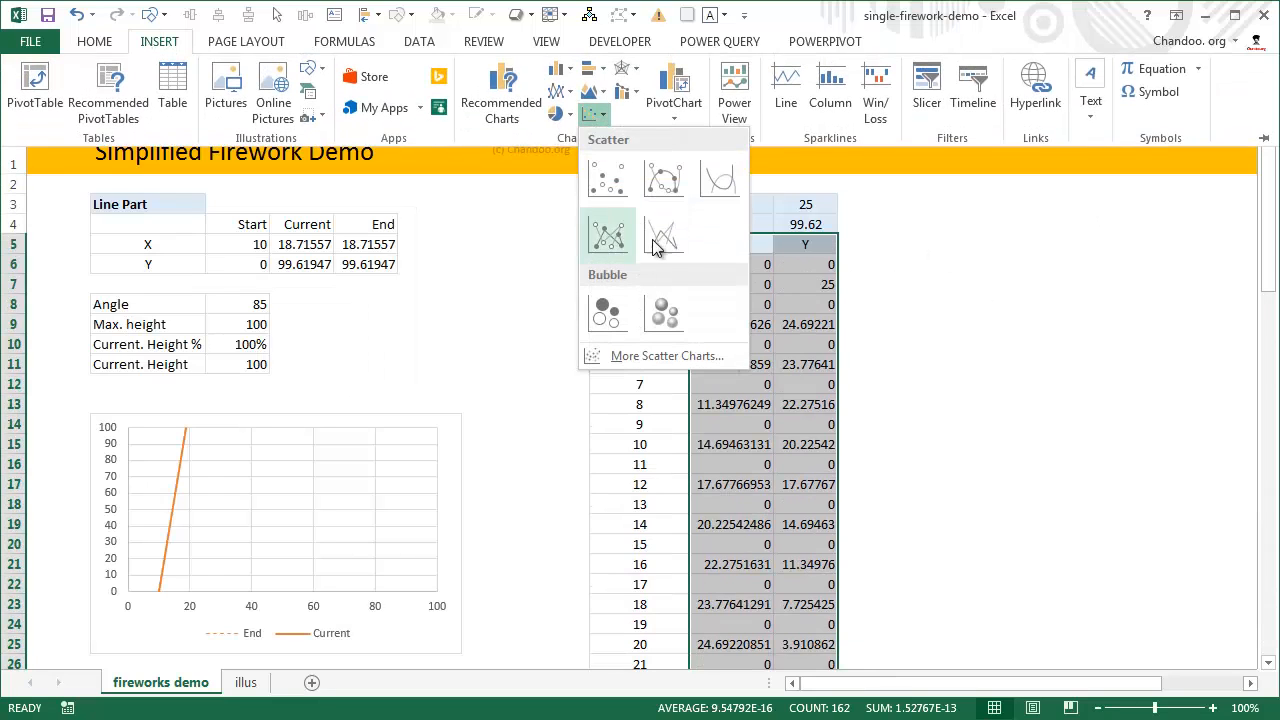
click(668, 226)
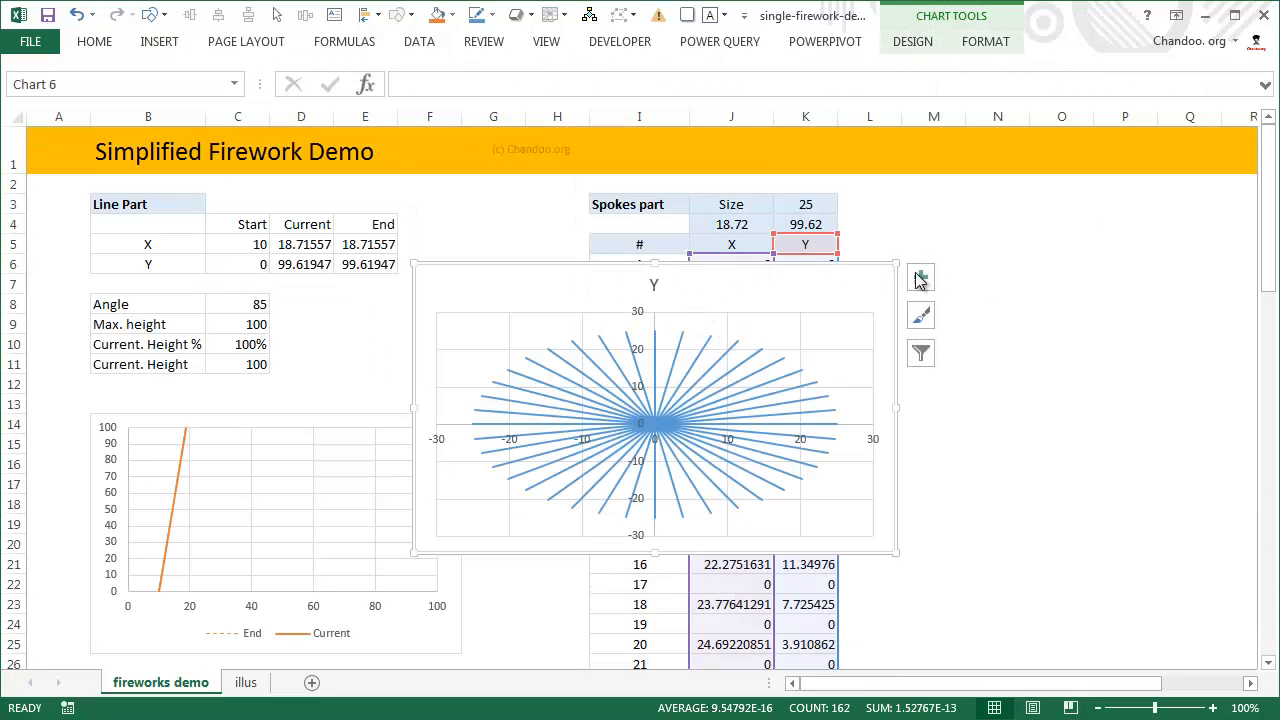
Reposition the spokes scatter chart over the table's lower right side, and delete it.
drag(810, 285, 1120, 360)
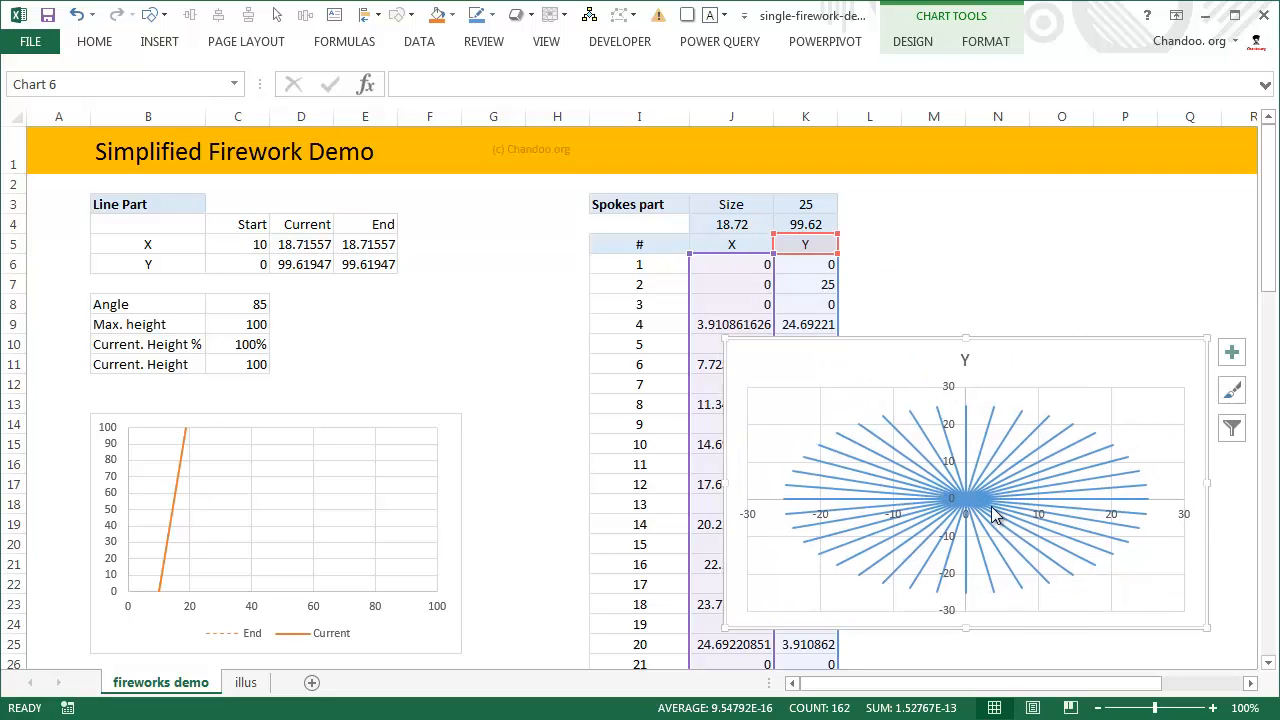
mouse_move(1033, 345)
mouse_down()
mouse_move(820, 366)
mouse_move(354, 323)
mouse_move(247, 254)
mouse_move(251, 157)
mouse_move(201, 218)
mouse_move(734, 317)
mouse_move(163, 271)
mouse_move(737, 337)
mouse_move(993, 306)
mouse_up()
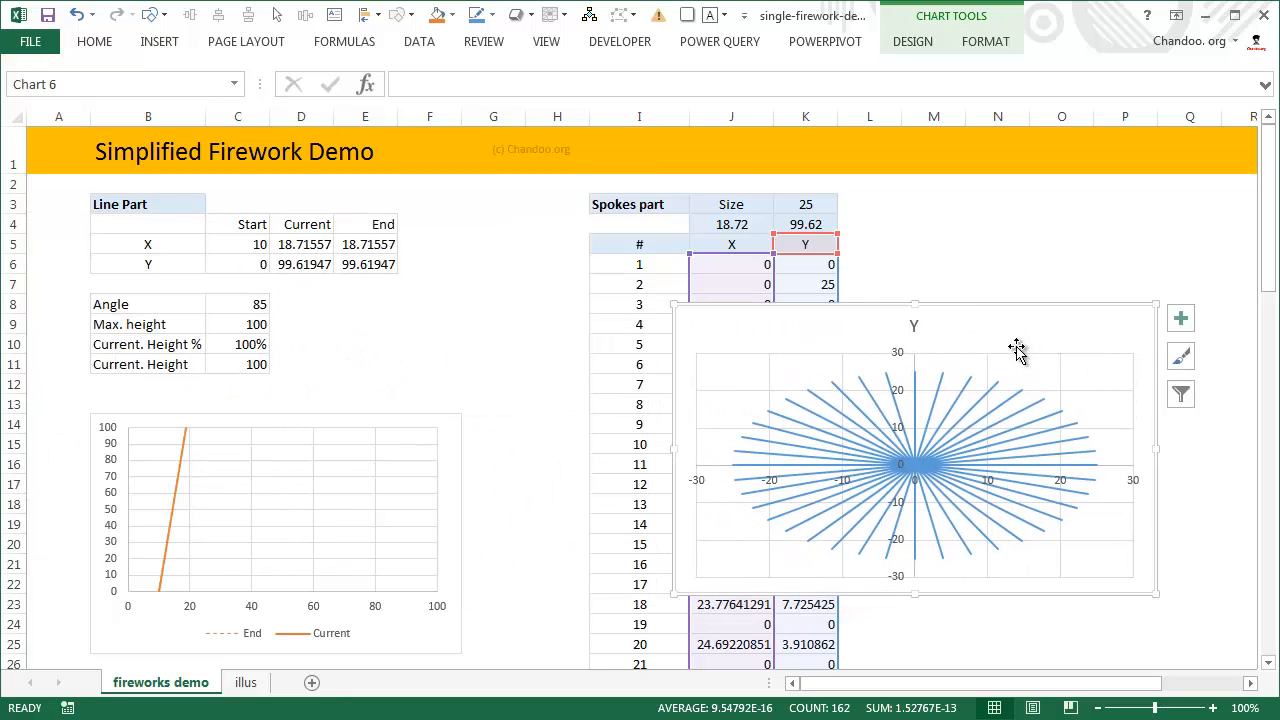
key(Delete)
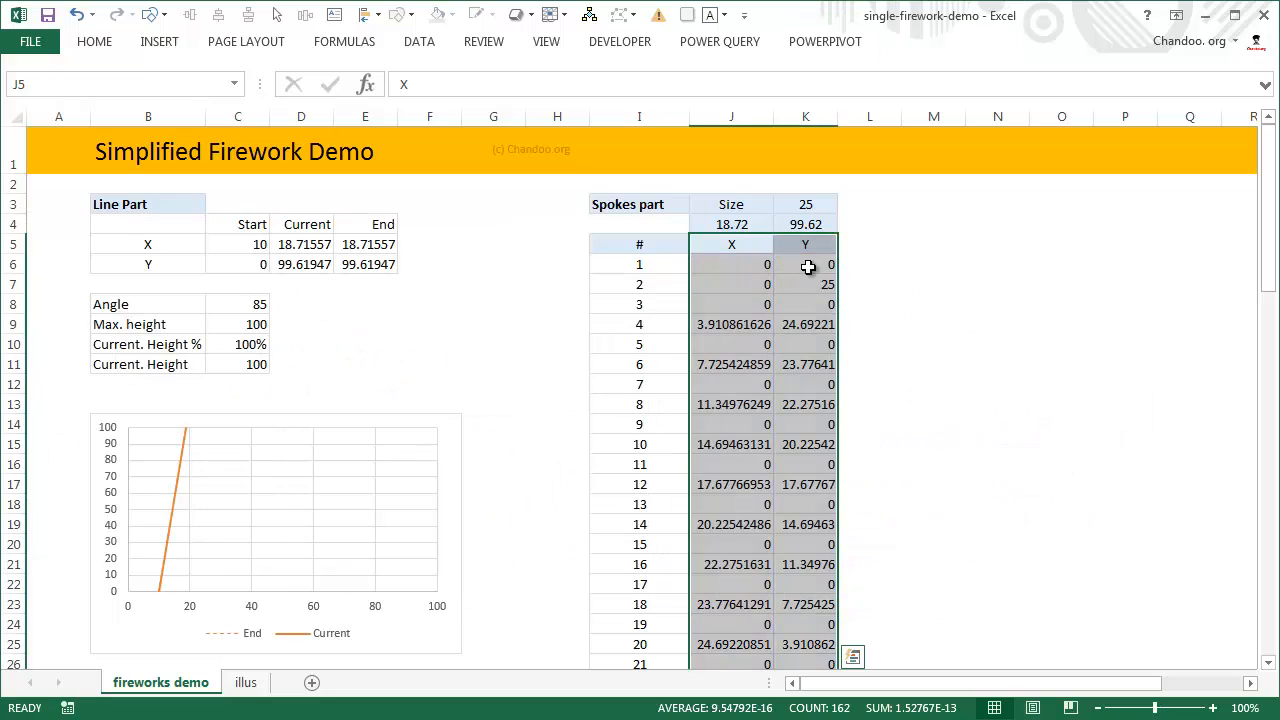
click(722, 260)
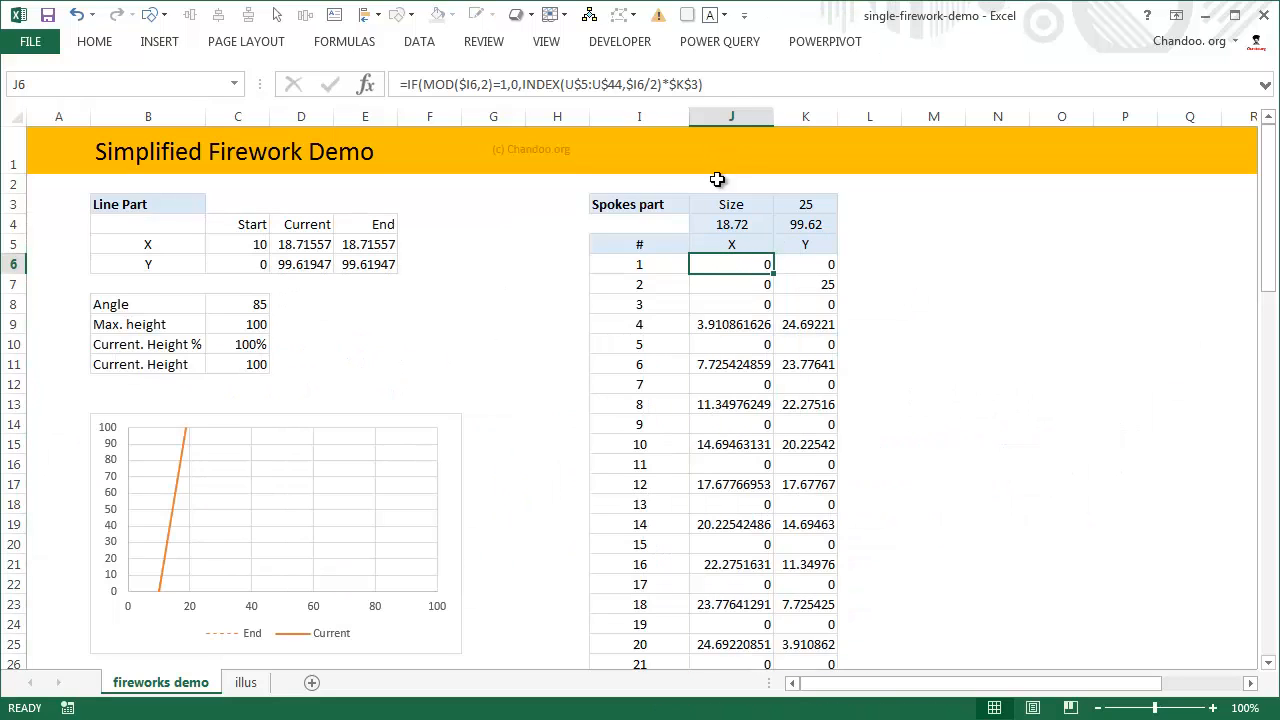
Add the centre X coordinate to the first point's X formula in J6 by appending +J$4.
key(F2)
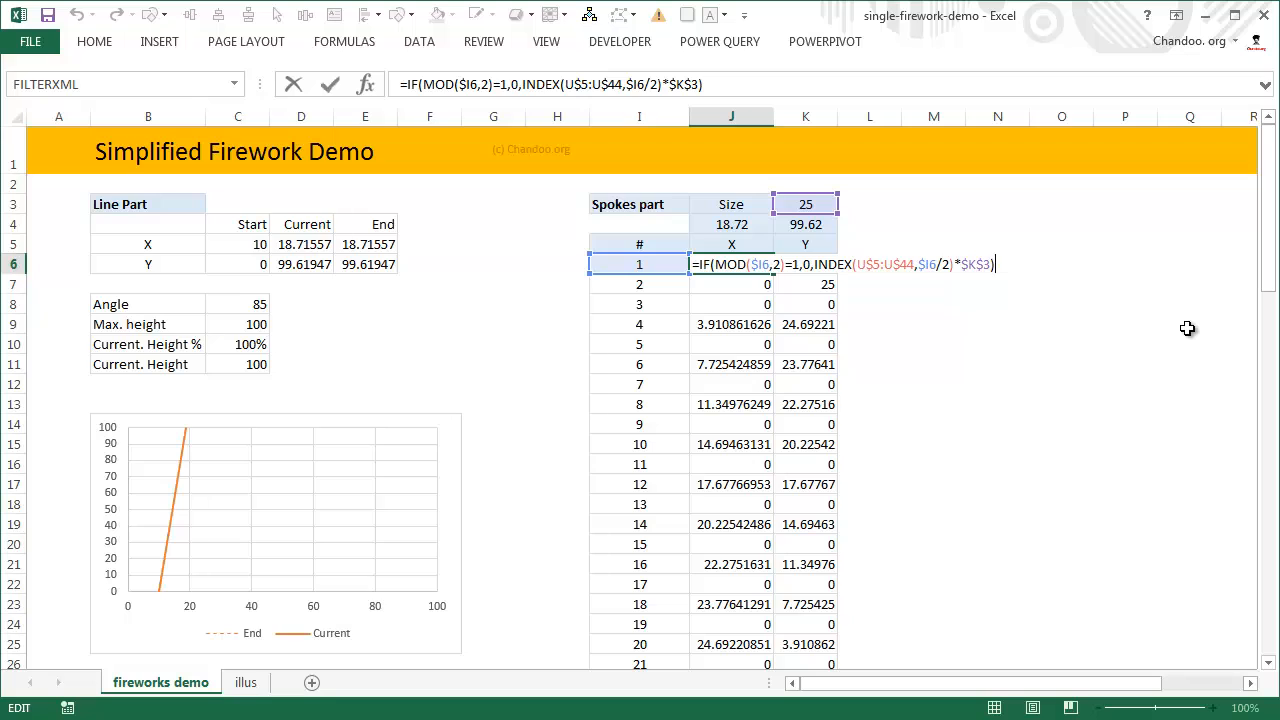
text(+)
click(731, 226)
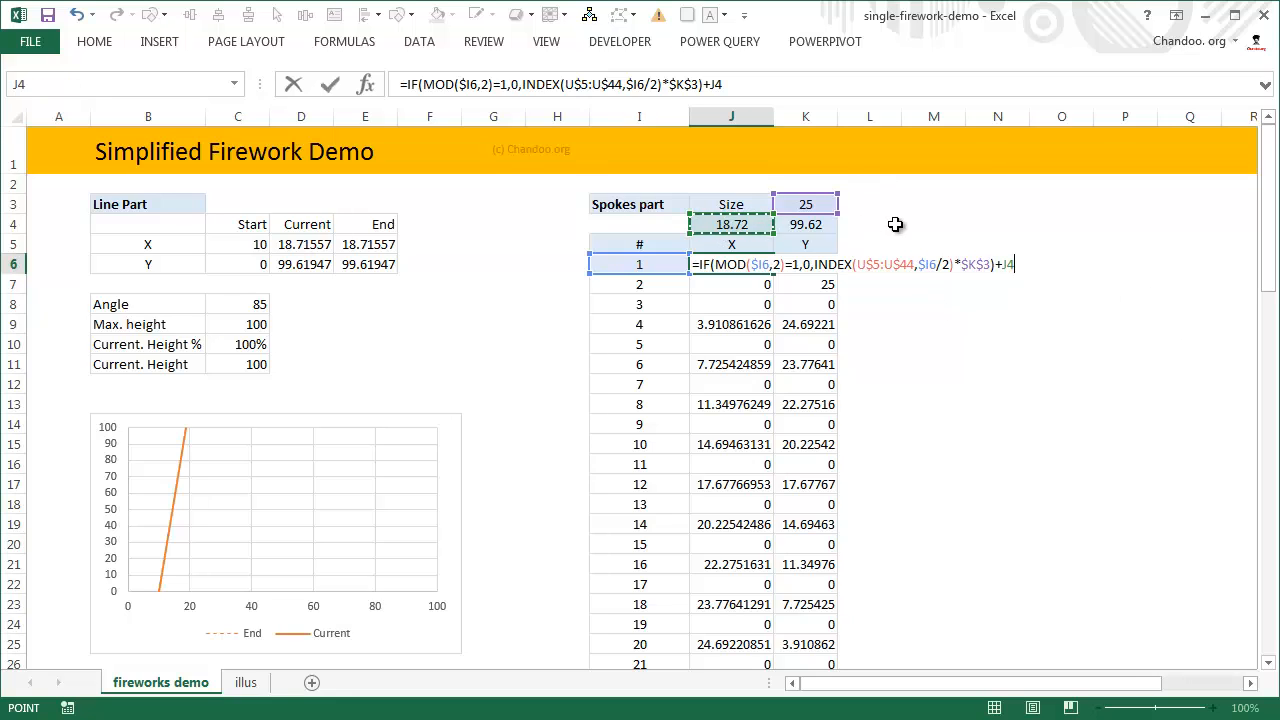
key(F4)
key(F4)
key(Return)
Add the centre Y coordinate to the first point's Y formula in K6 by appending +K$4.
click(806, 264)
key(F2)
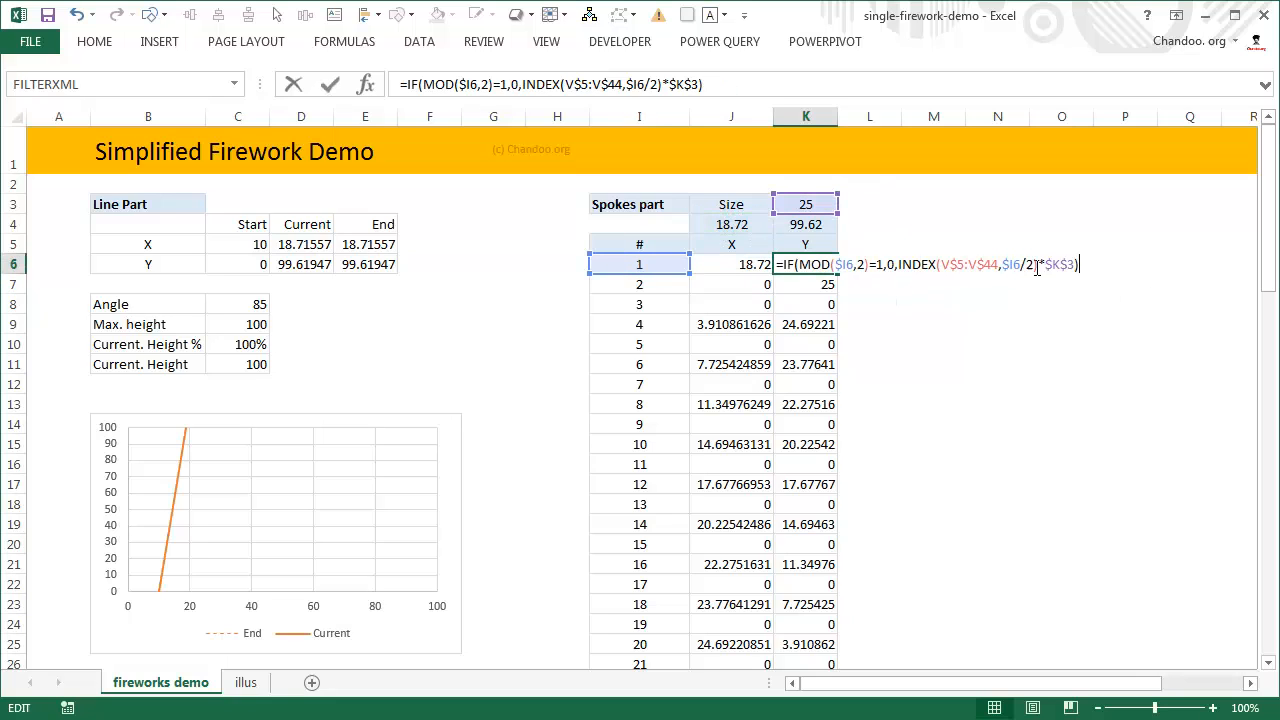
text(+)
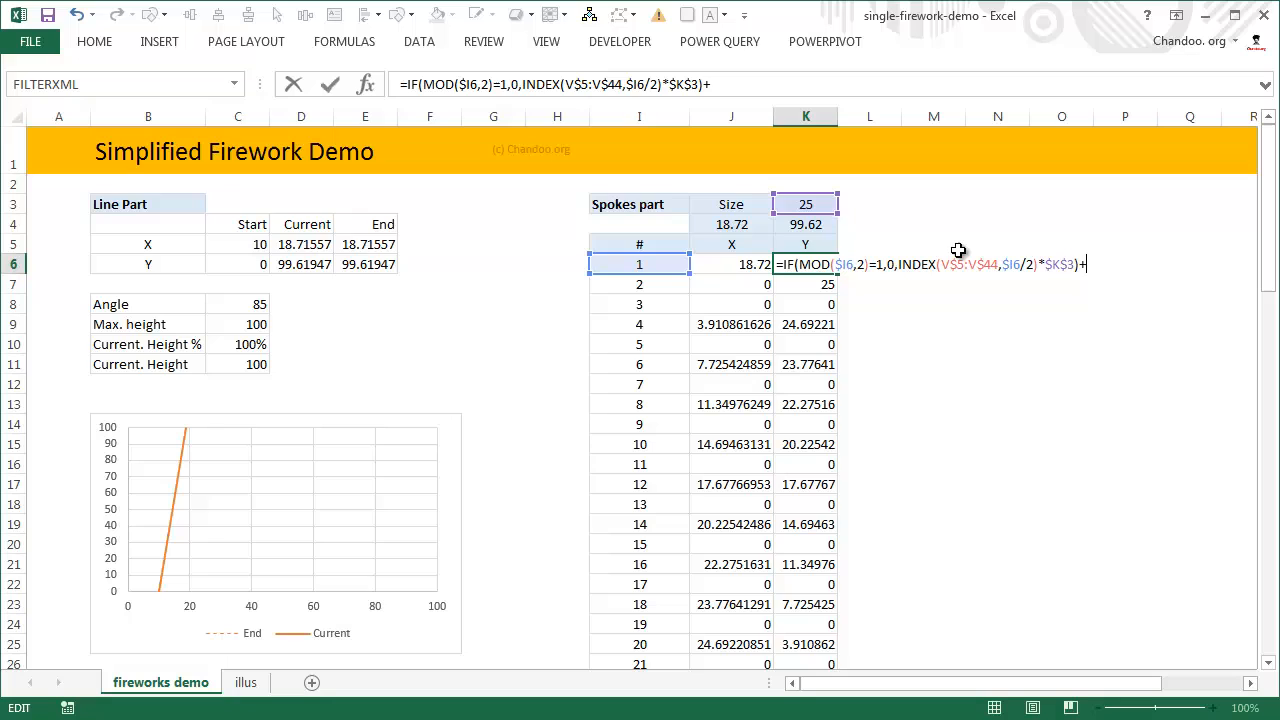
click(822, 224)
key(F4)
key(F4)
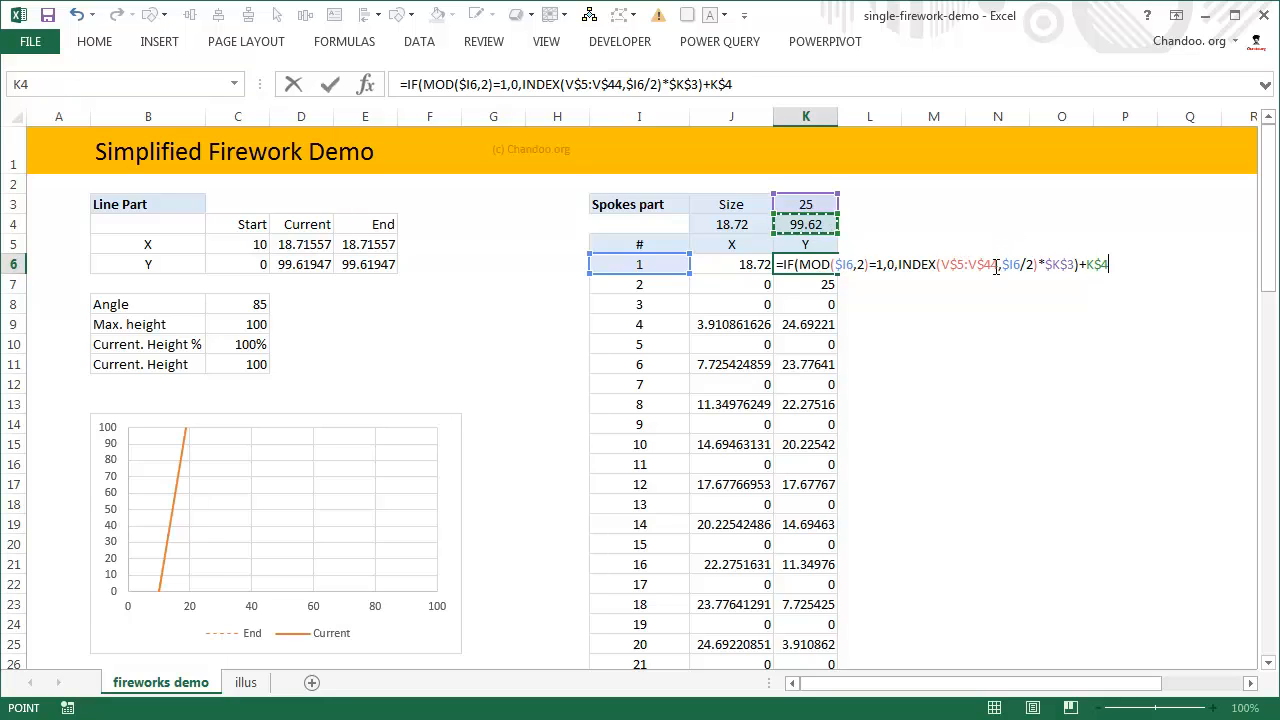
key(Return)
Fill the updated X and Y formulas from J6:K6 down through row 85 and check the filled rows.
drag(766, 264, 835, 268)
double_click(836, 268)
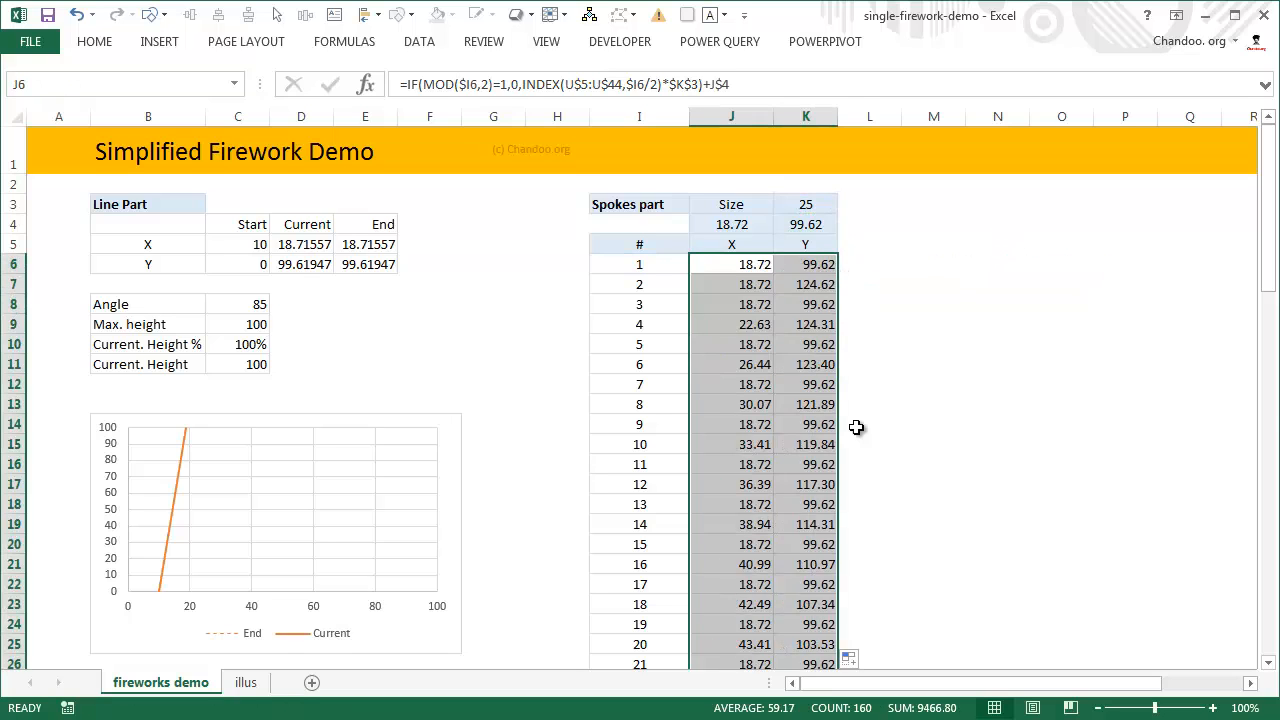
scroll(850, 415, down, 16)
scroll(836, 395, down, 8)
scroll(836, 391, up, 20)
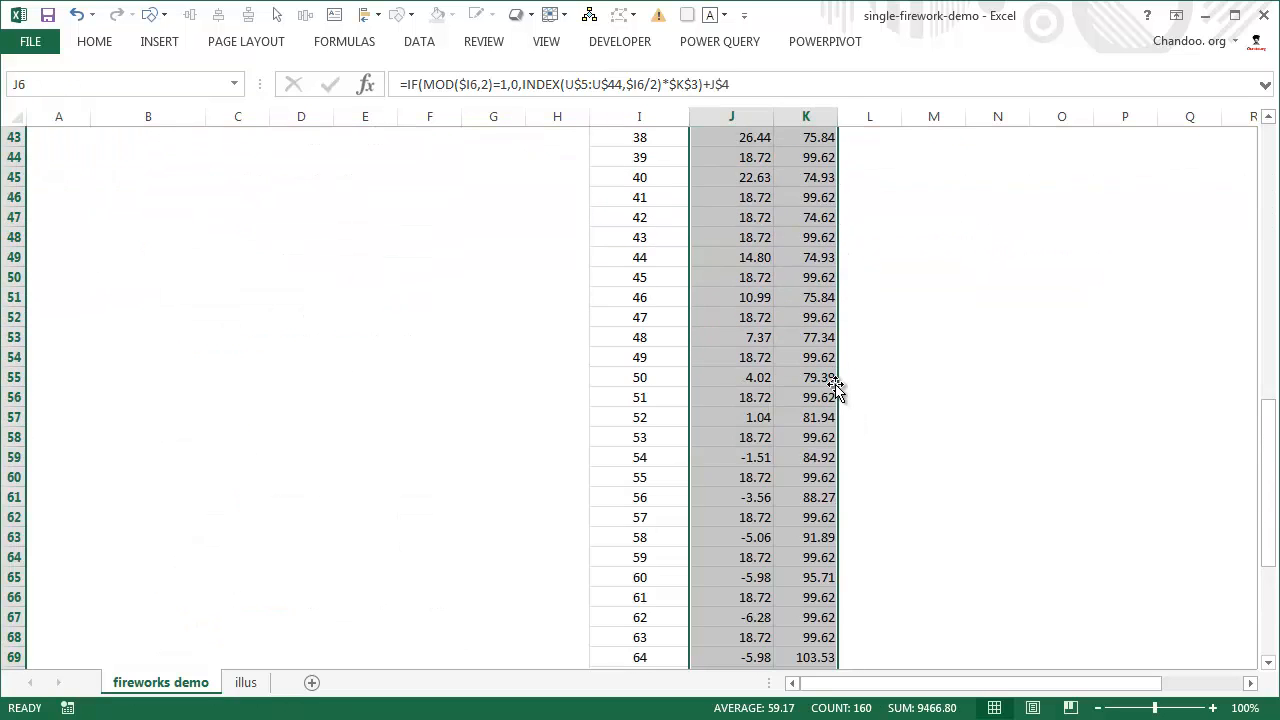
Add a new data series to the firework line chart, taking its name from the Spokes part heading in I3.
click(740, 247)
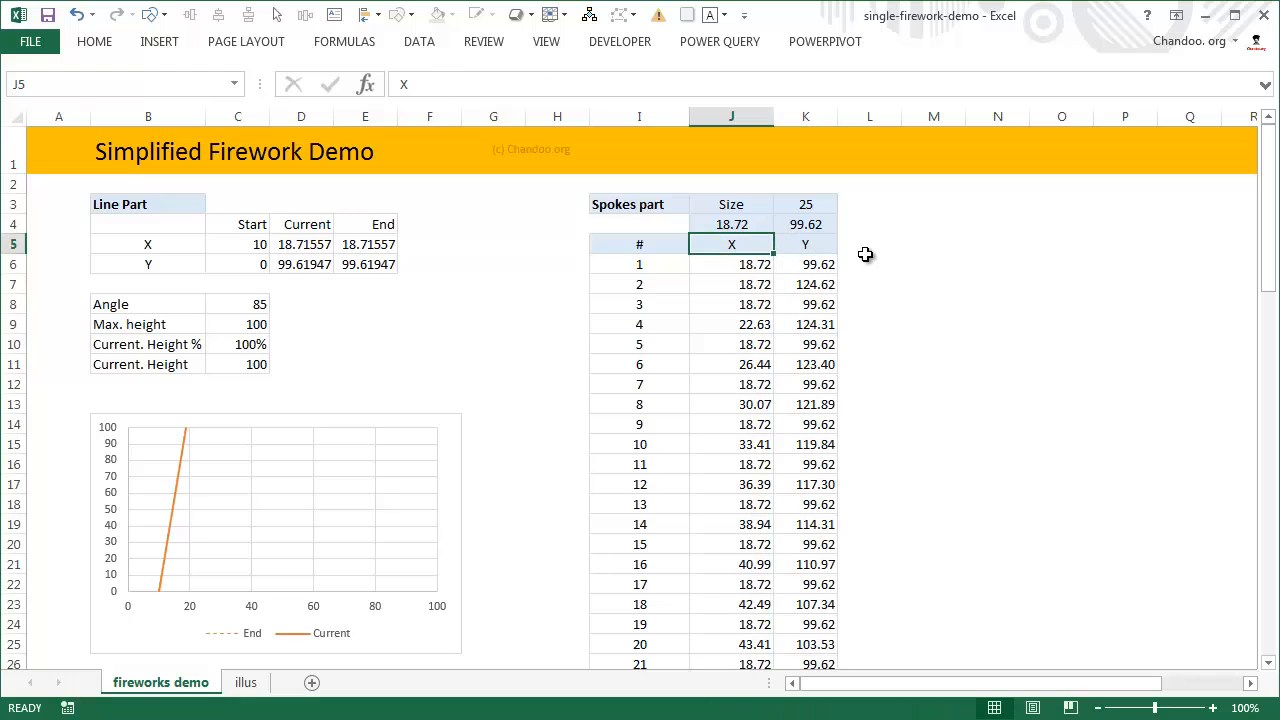
key(shift+Right)
key(ctrl+shift+Down)
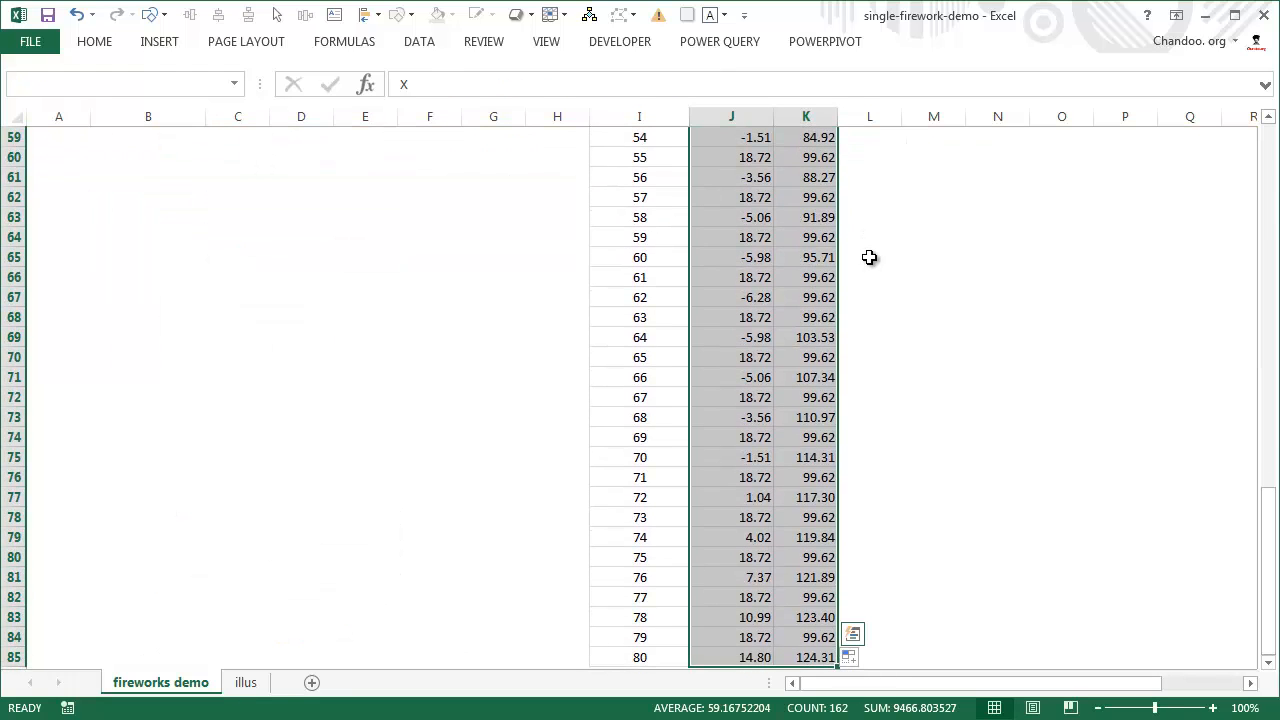
scroll(771, 303, up, 19)
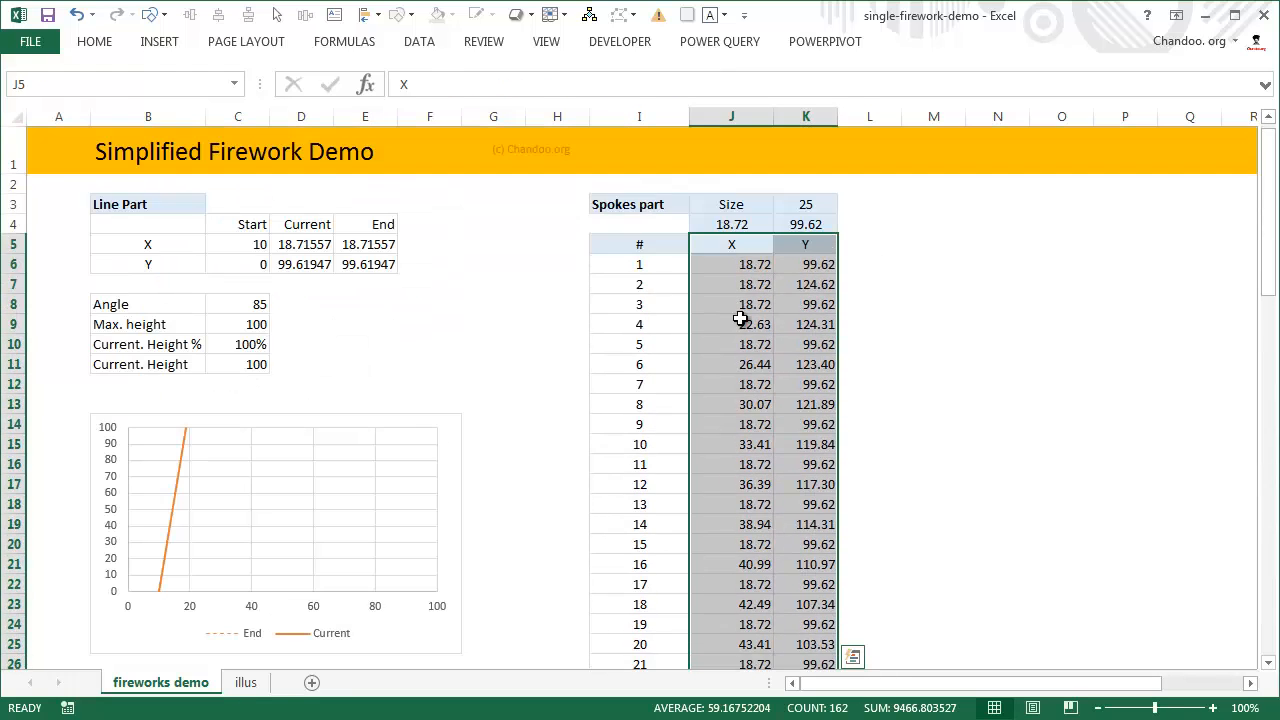
right_click(222, 448)
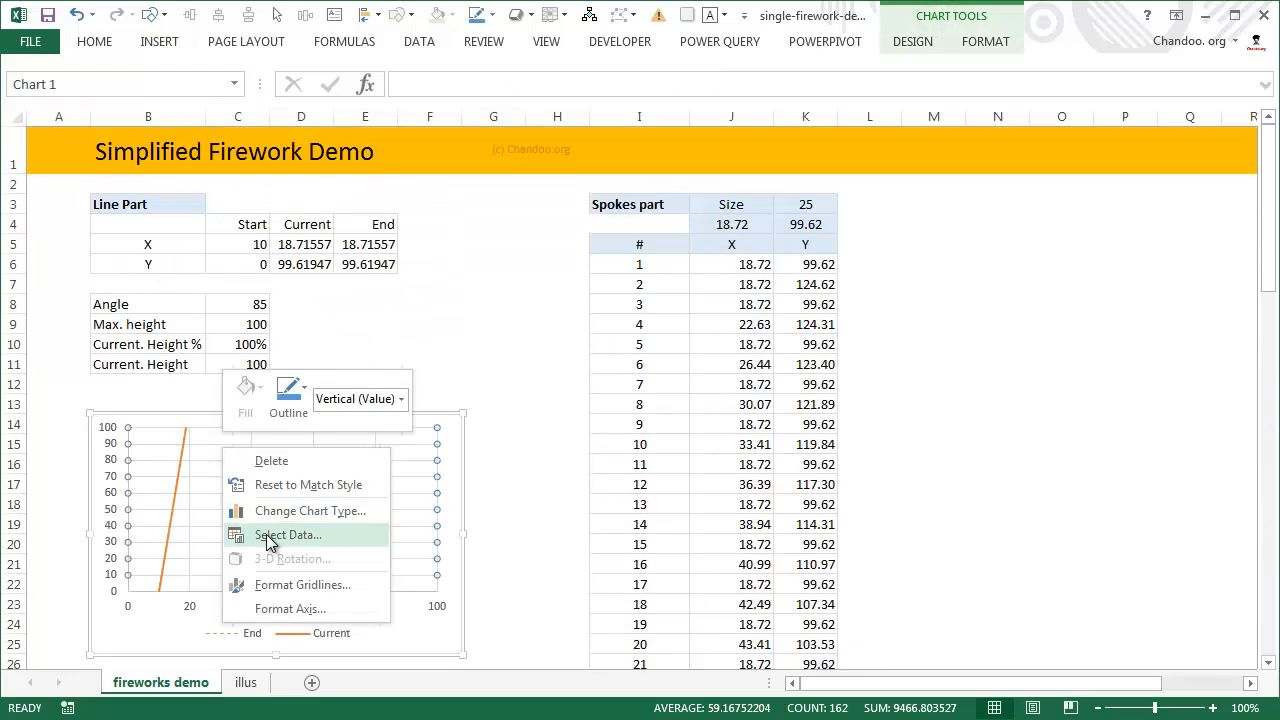
click(280, 530)
click(866, 524)
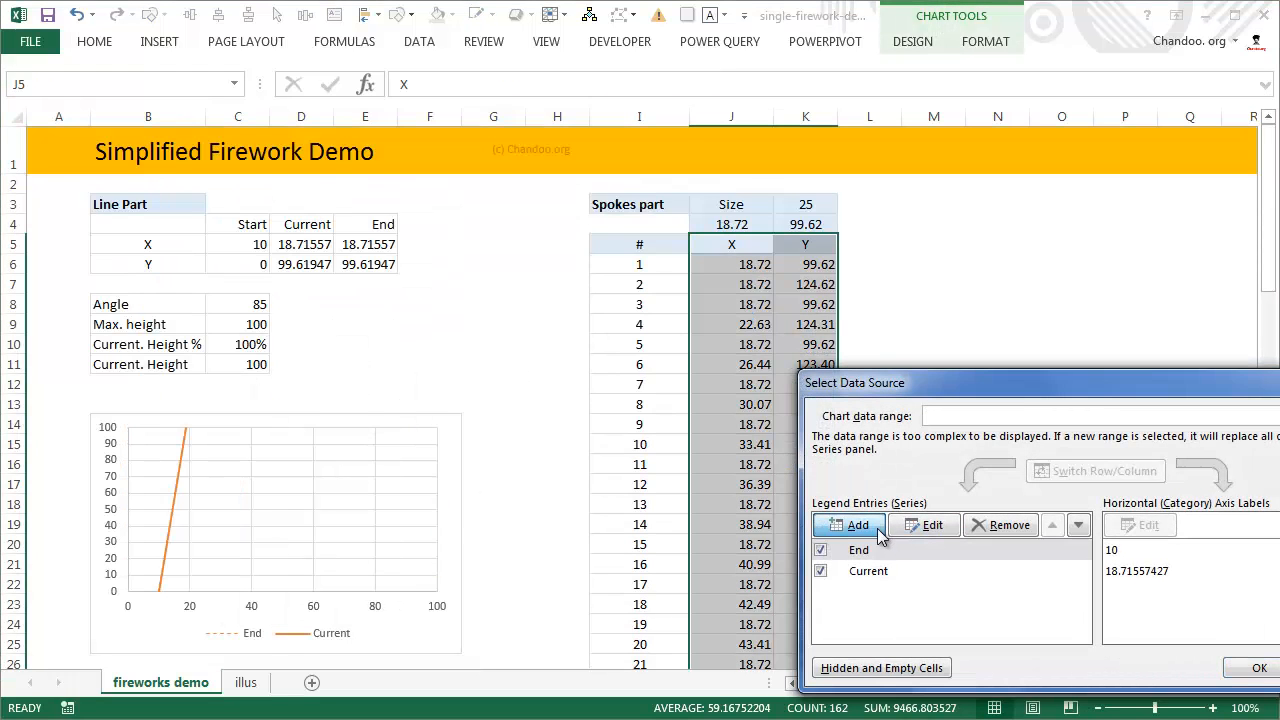
click(640, 205)
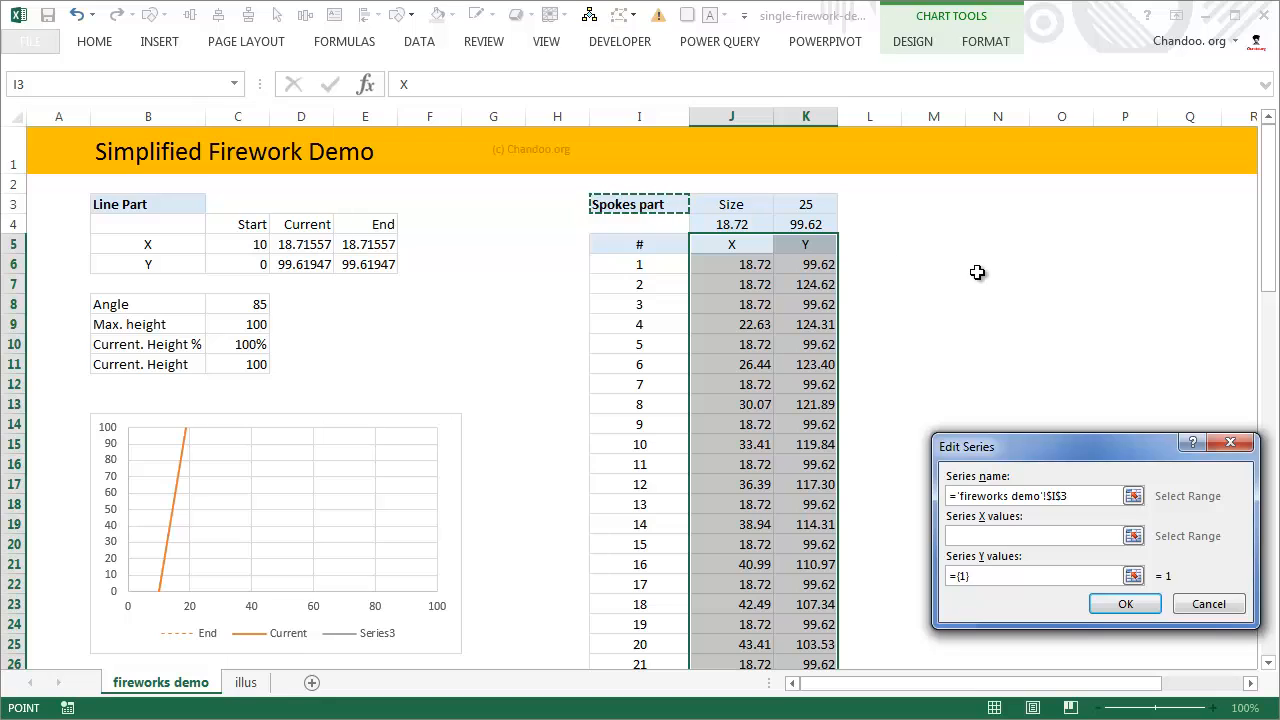
Set the new series' X values to the Spokes part X column, J6:J85.
key(Tab)
click(755, 268)
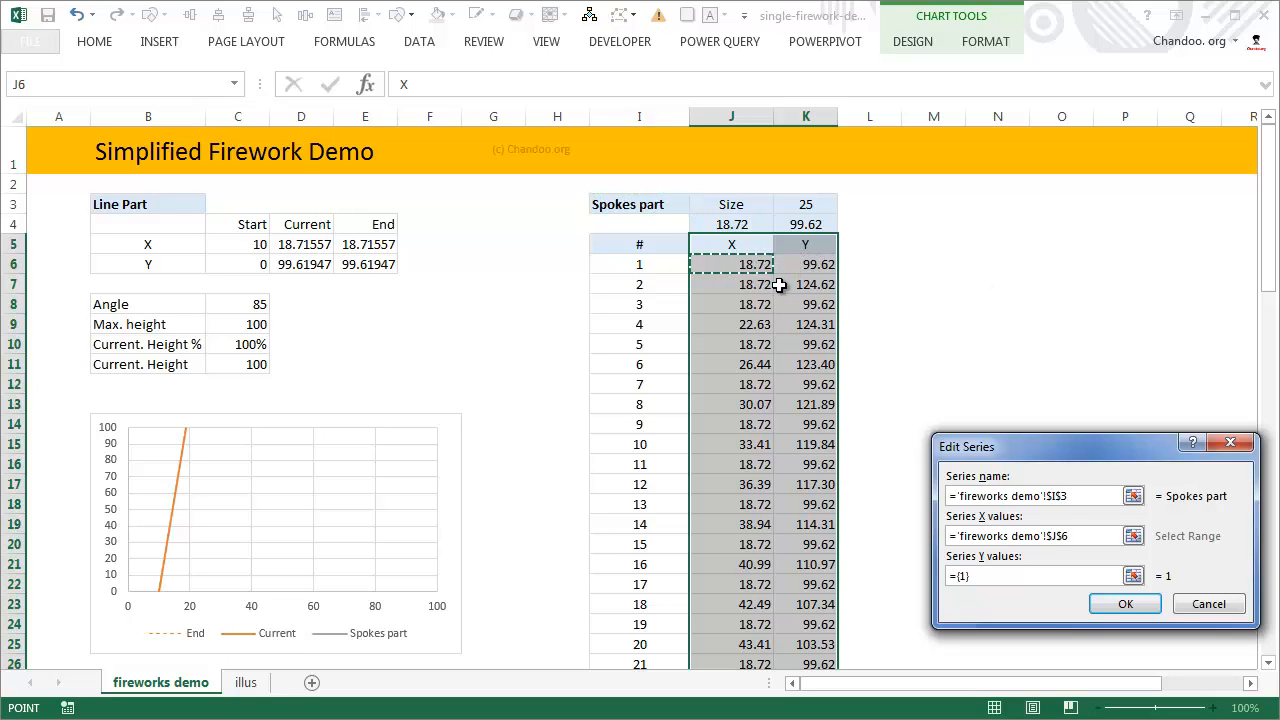
key(ctrl+shift+Down)
scroll(787, 400, up, 15)
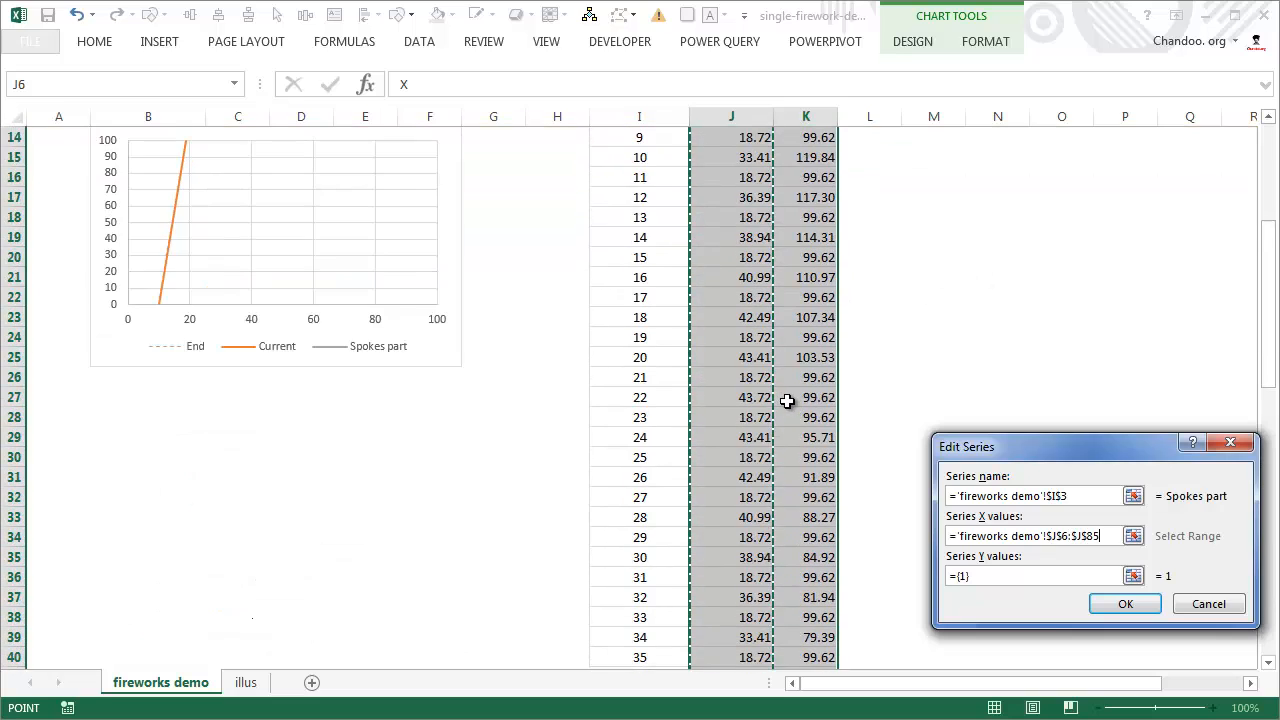
scroll(787, 400, up, 4)
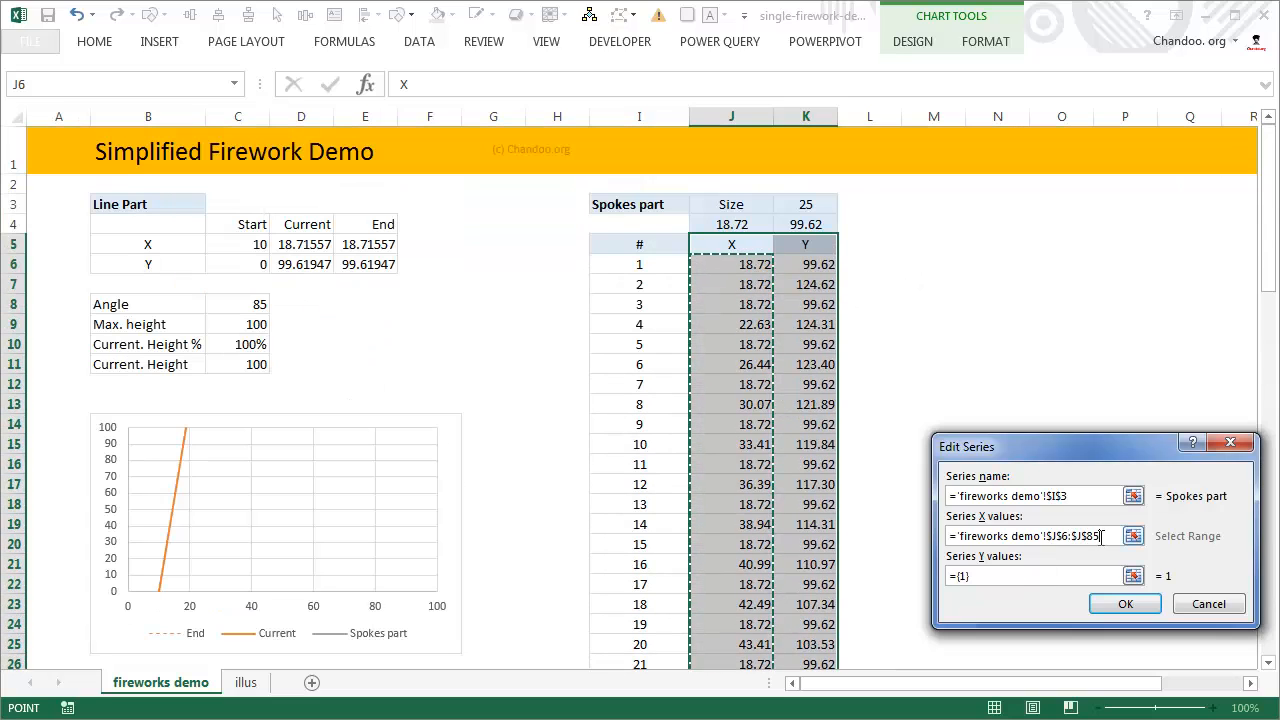
Set the new series' Y values to K6:K85 and apply the chart's data source changes.
key(Tab)
click(818, 258)
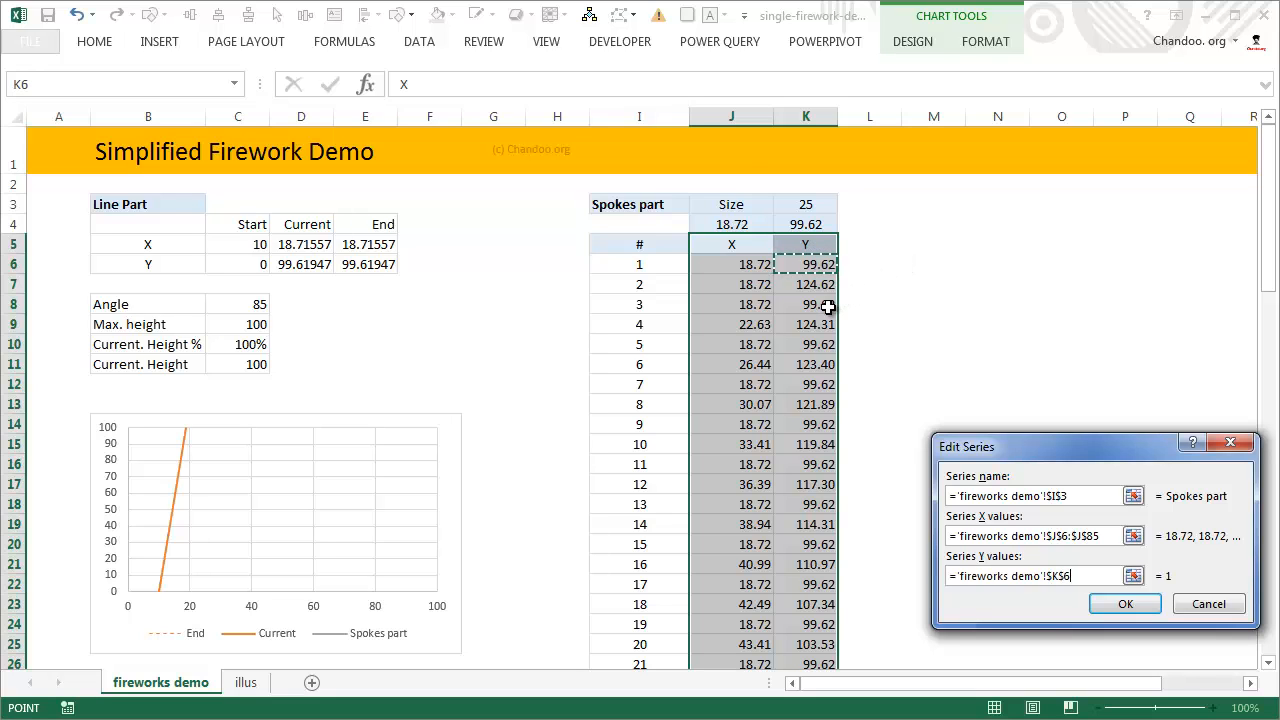
key(ctrl+shift+Down)
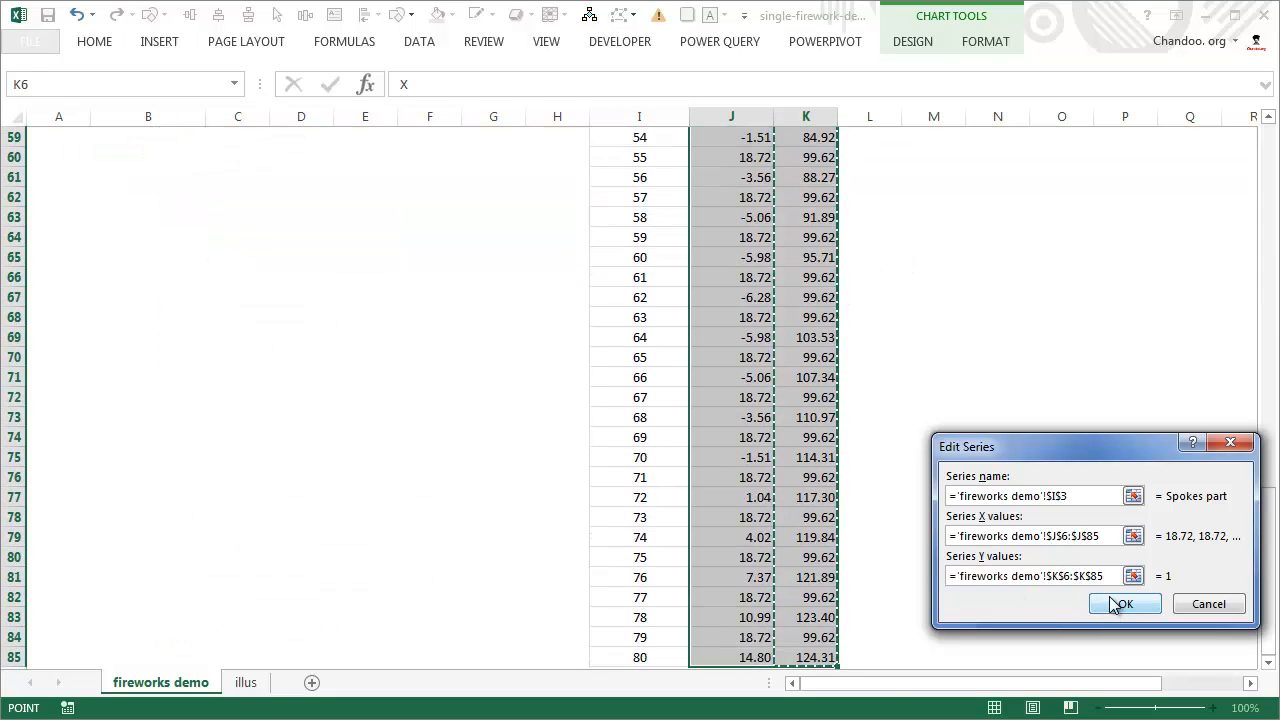
click(1112, 606)
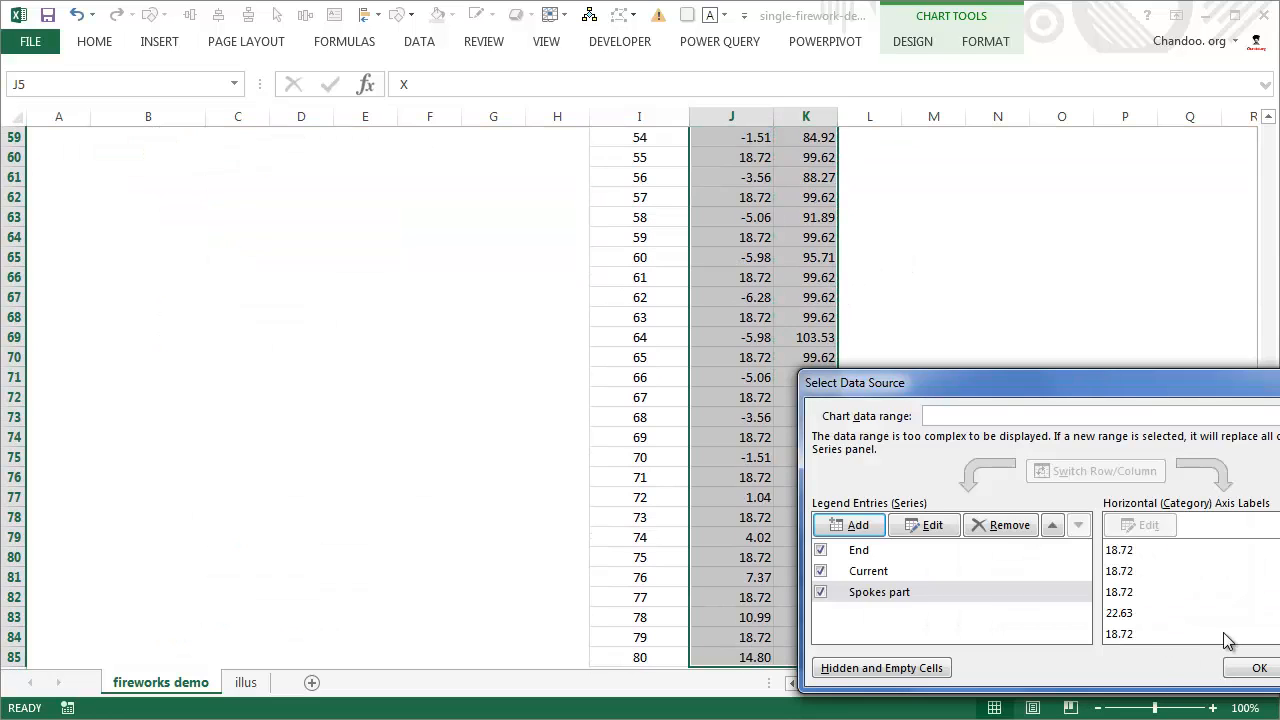
click(1252, 667)
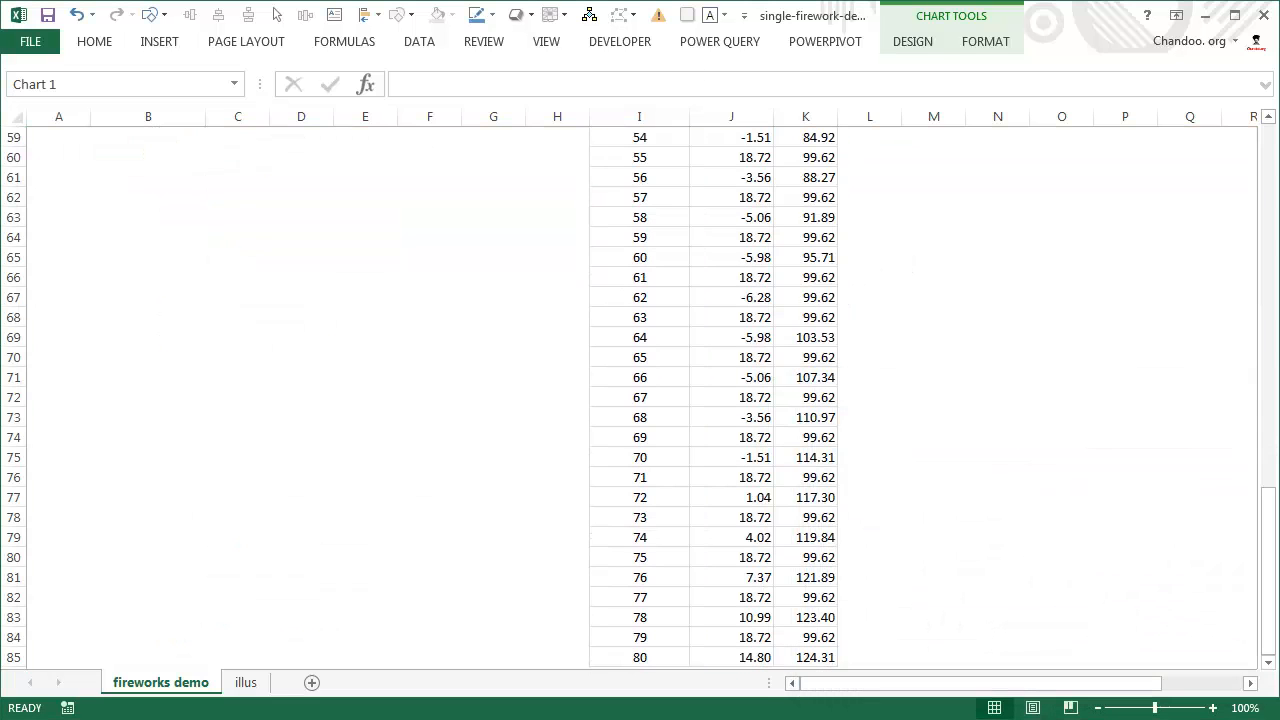
Save the workbook as a macro-enabled workbook under the name single-firework-demo.
click(47, 14)
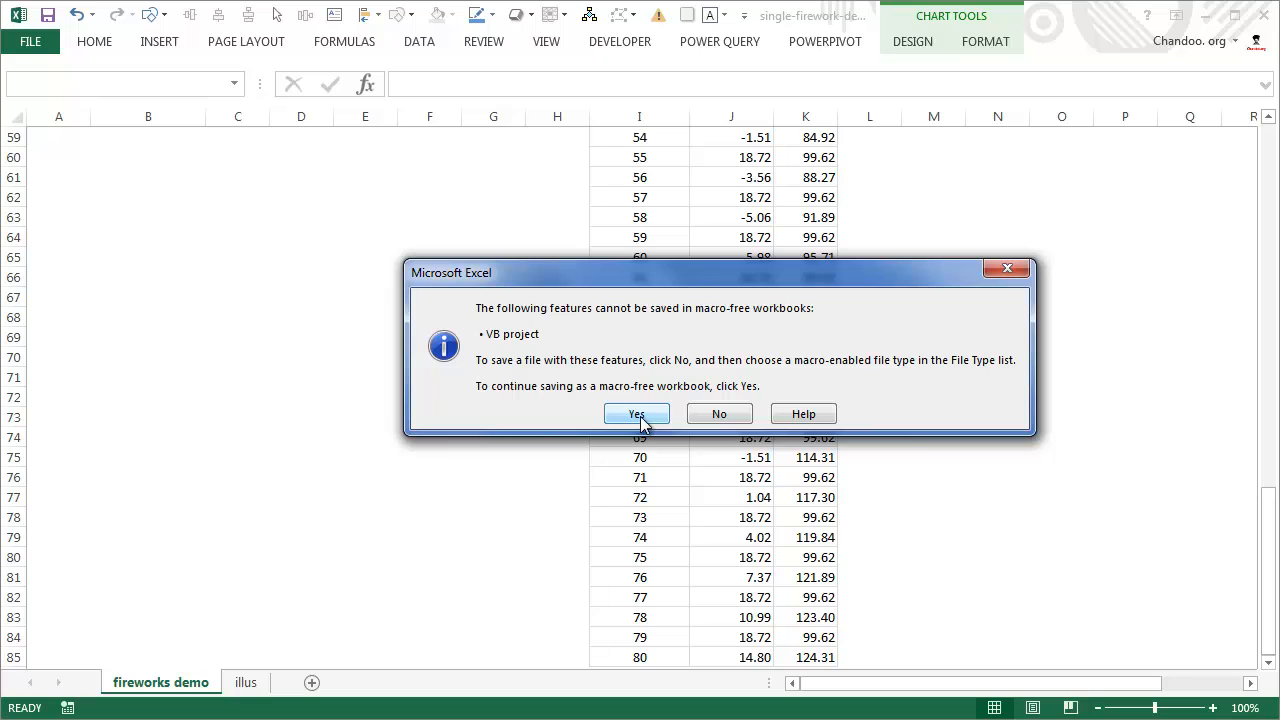
click(725, 414)
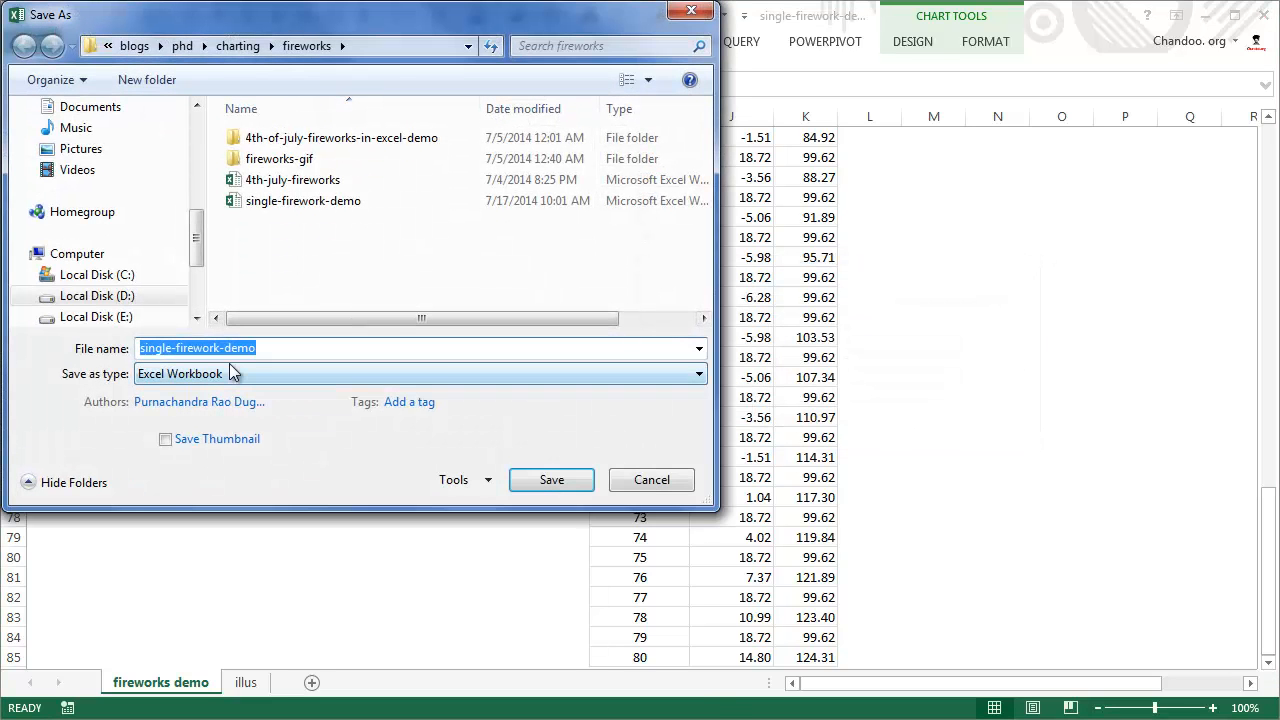
click(230, 373)
click(240, 406)
click(531, 480)
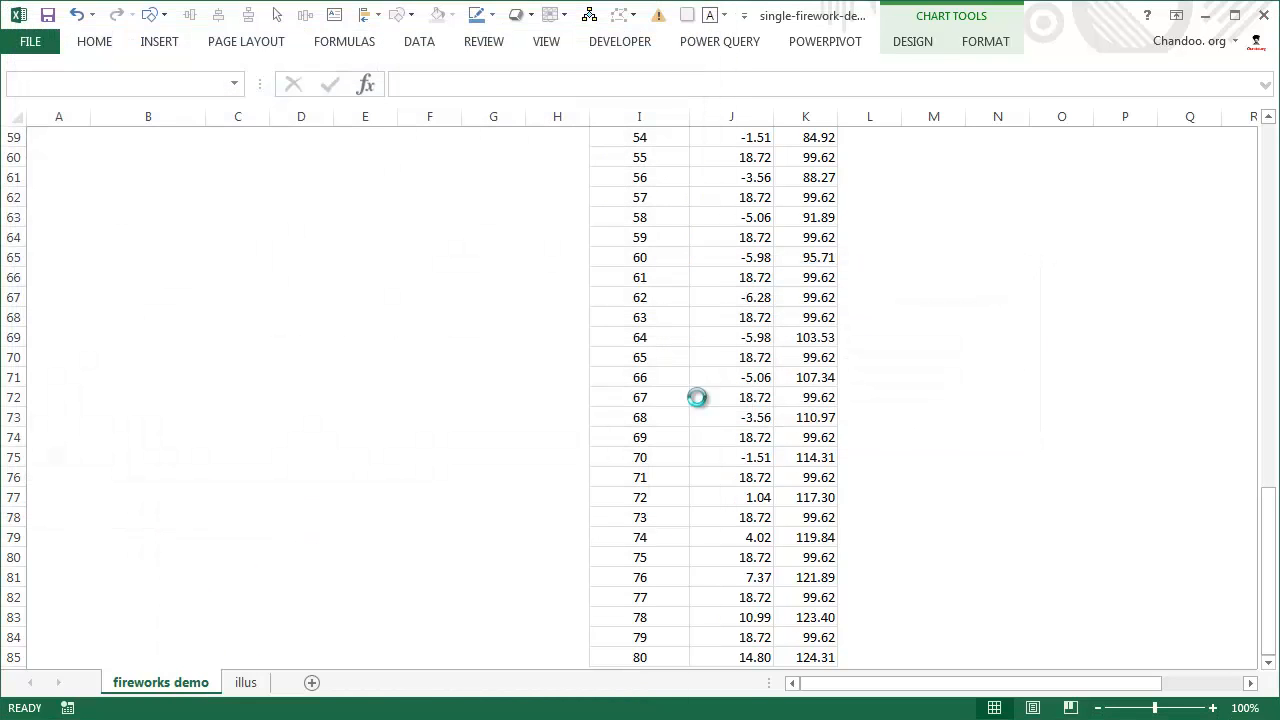
Set the firework chart's horizontal axis bounds to a minimum of -50 and a maximum of 150.
scroll(880, 337, up, 19)
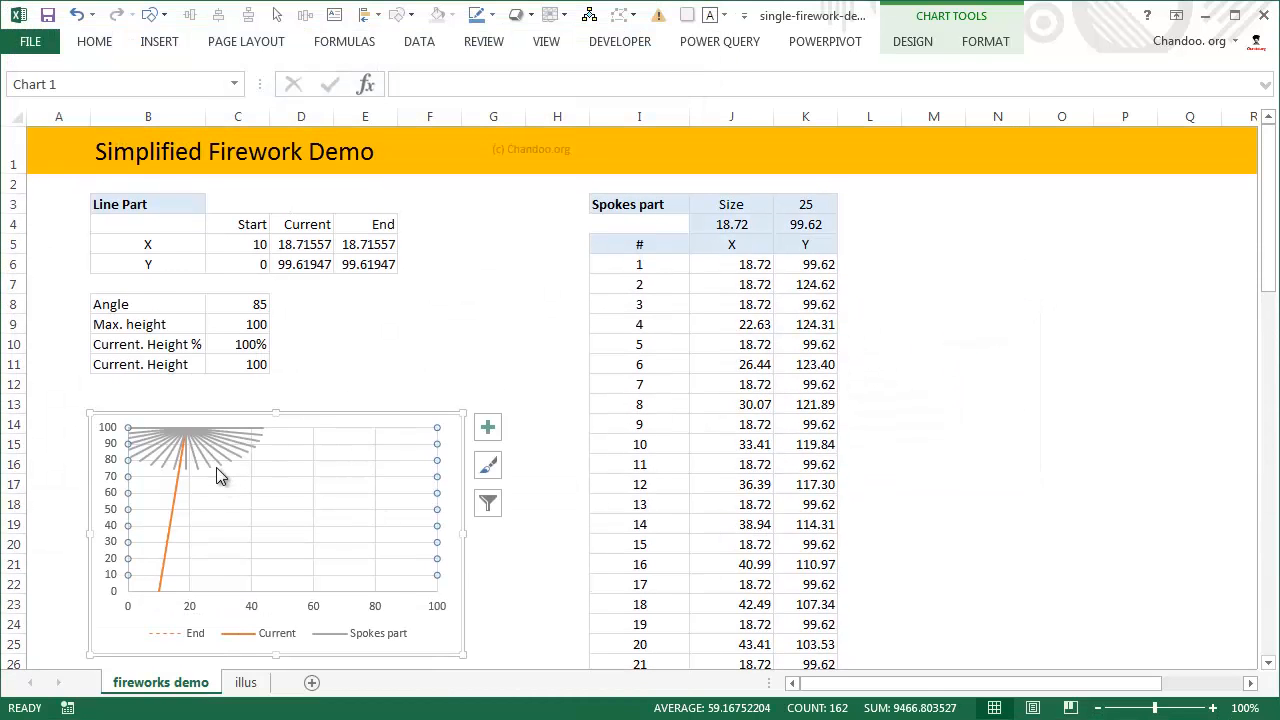
click(349, 386)
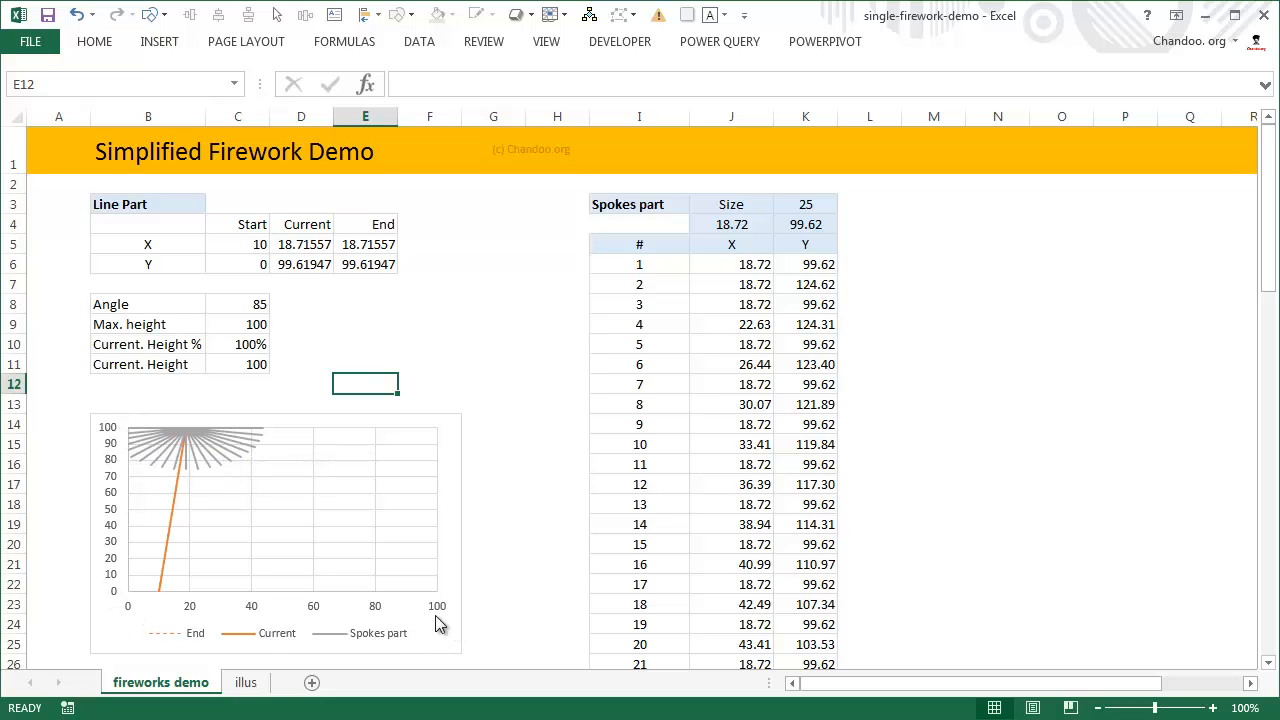
click(254, 607)
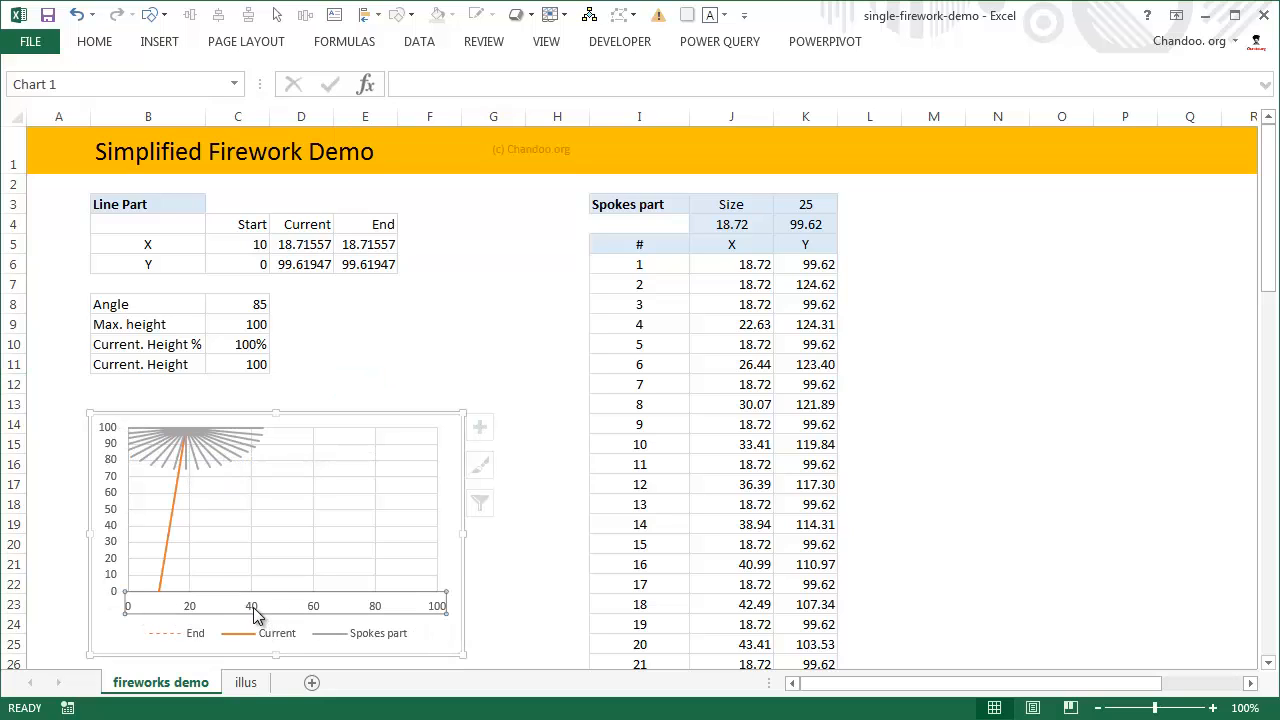
key(ctrl+1)
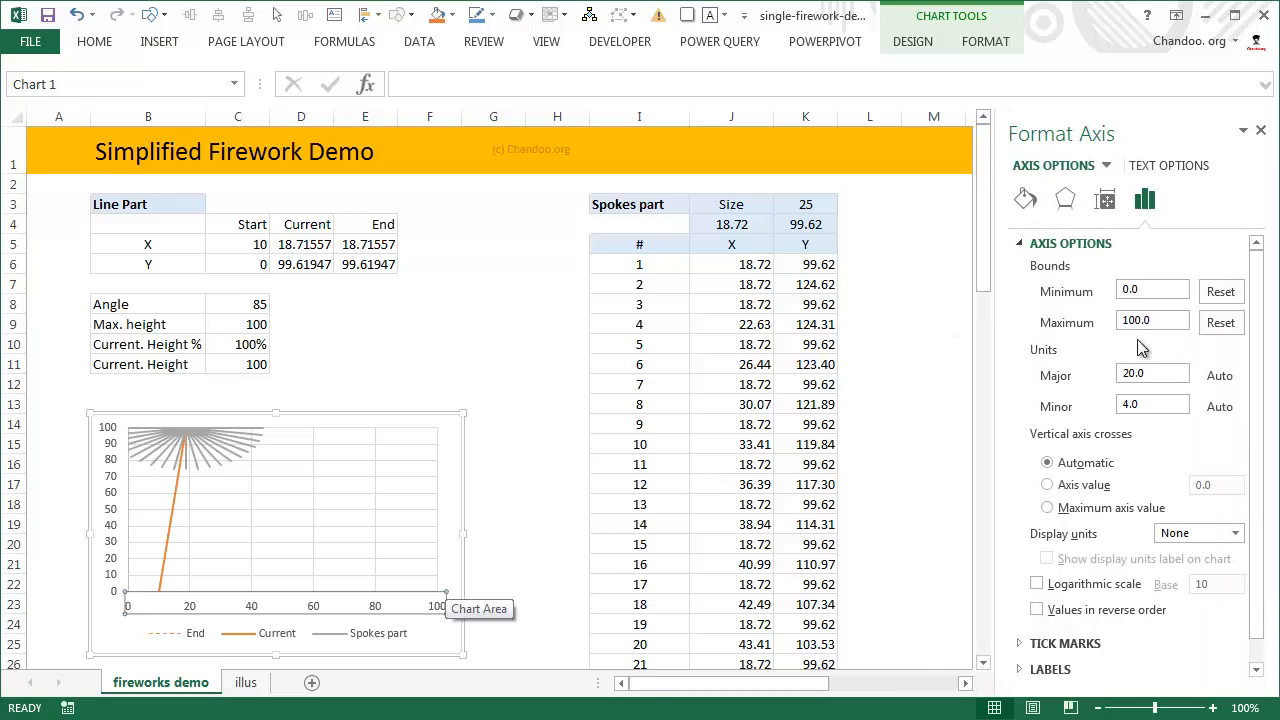
drag(1153, 286, 1100, 292)
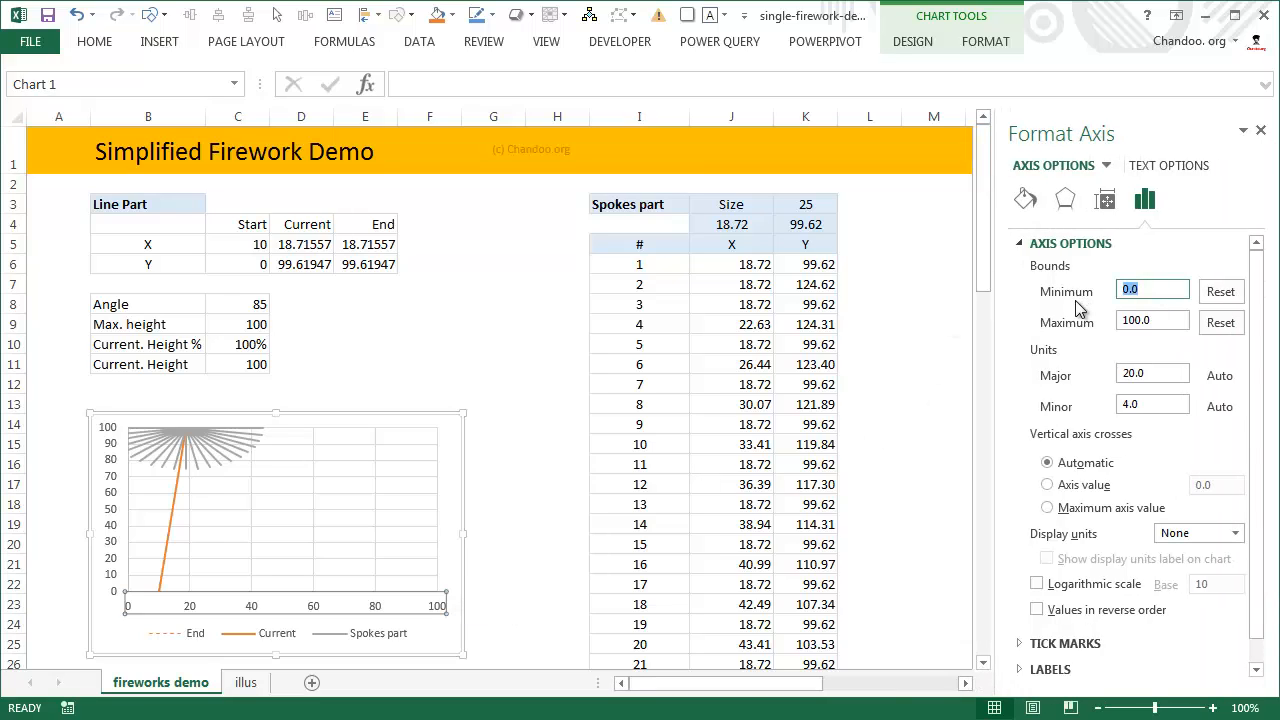
text(-50)
key(Return)
drag(1166, 319, 1055, 333)
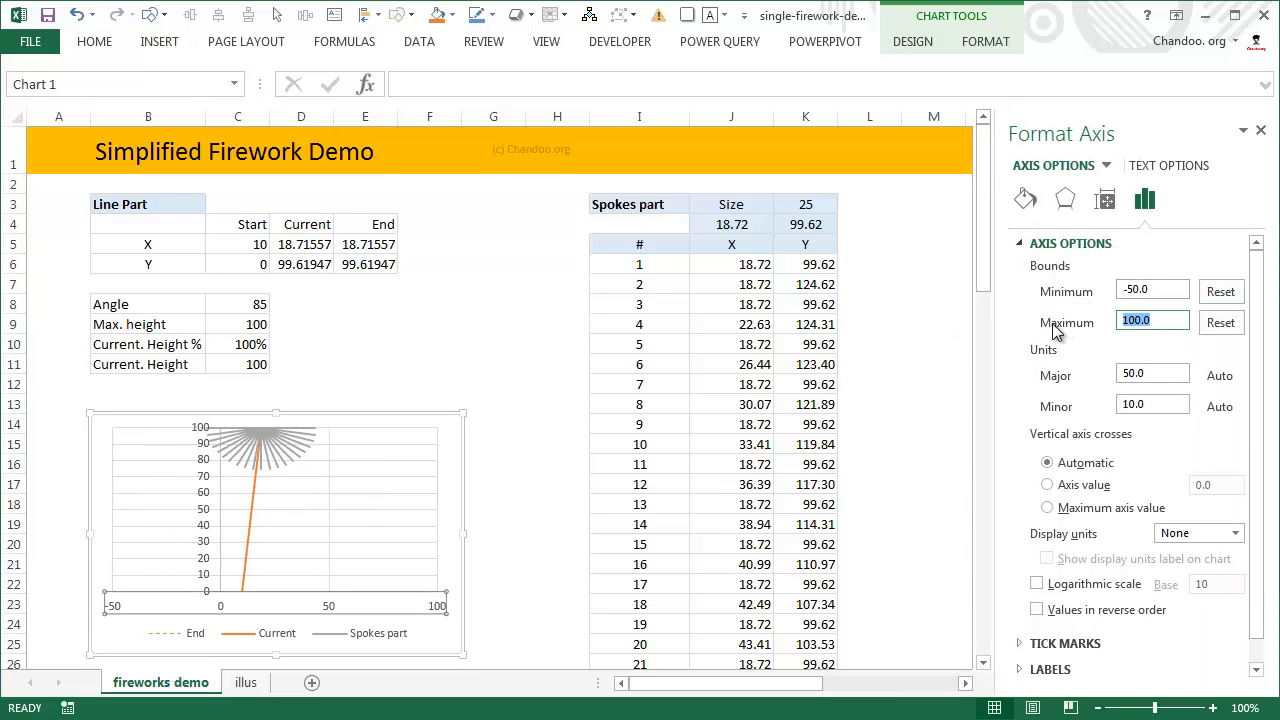
text(150)
key(Return)
Set the firework chart's vertical axis maximum to 150 and deselect the chart.
click(176, 487)
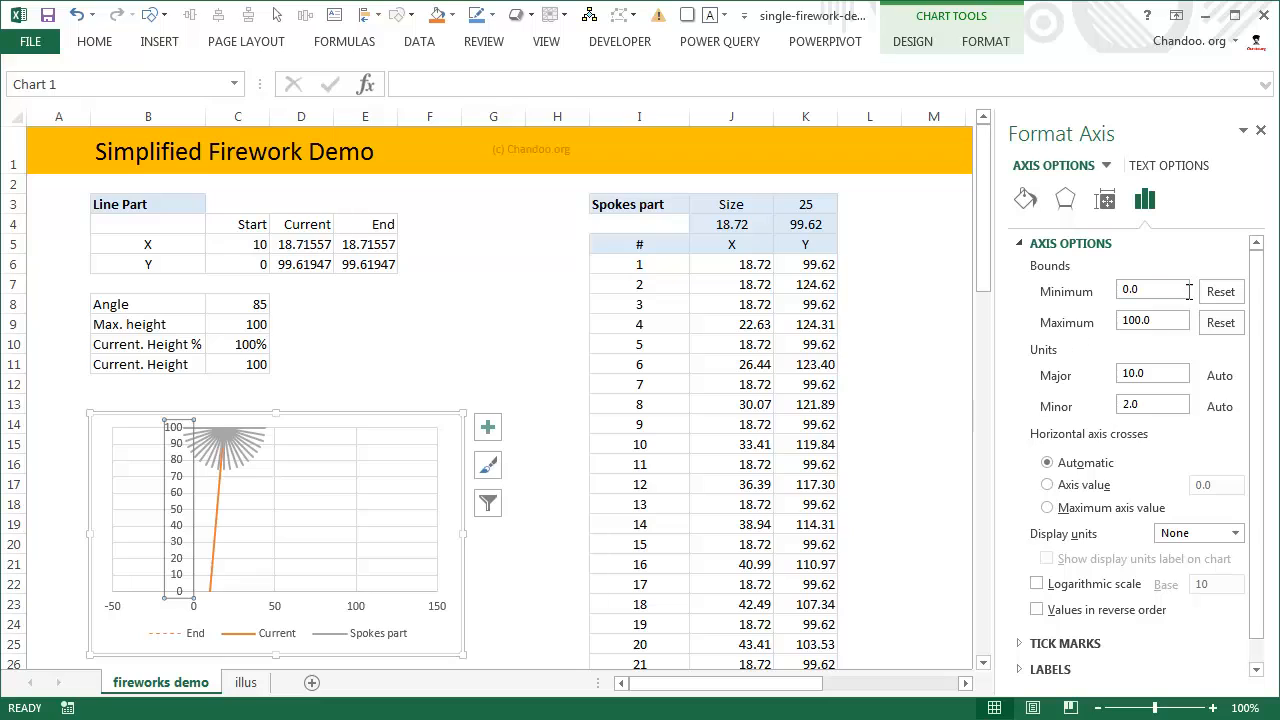
drag(1163, 292, 1045, 297)
key(Tab)
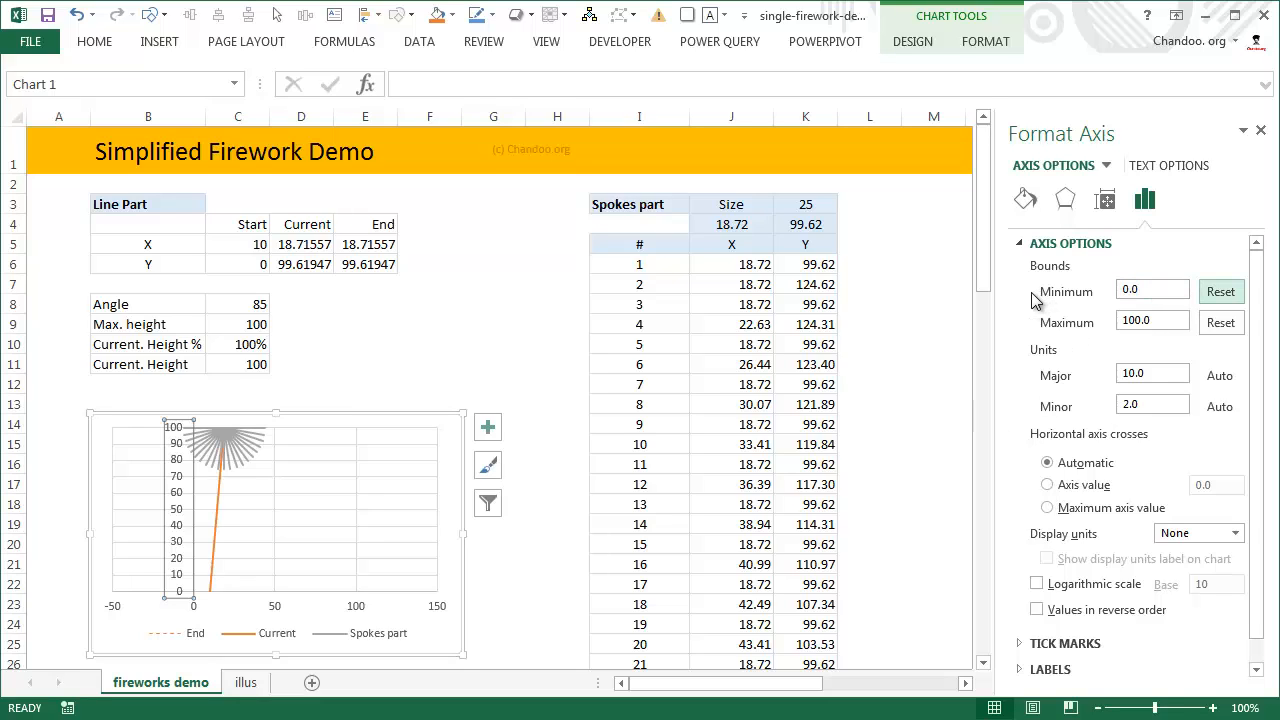
key(Tab)
text(150)
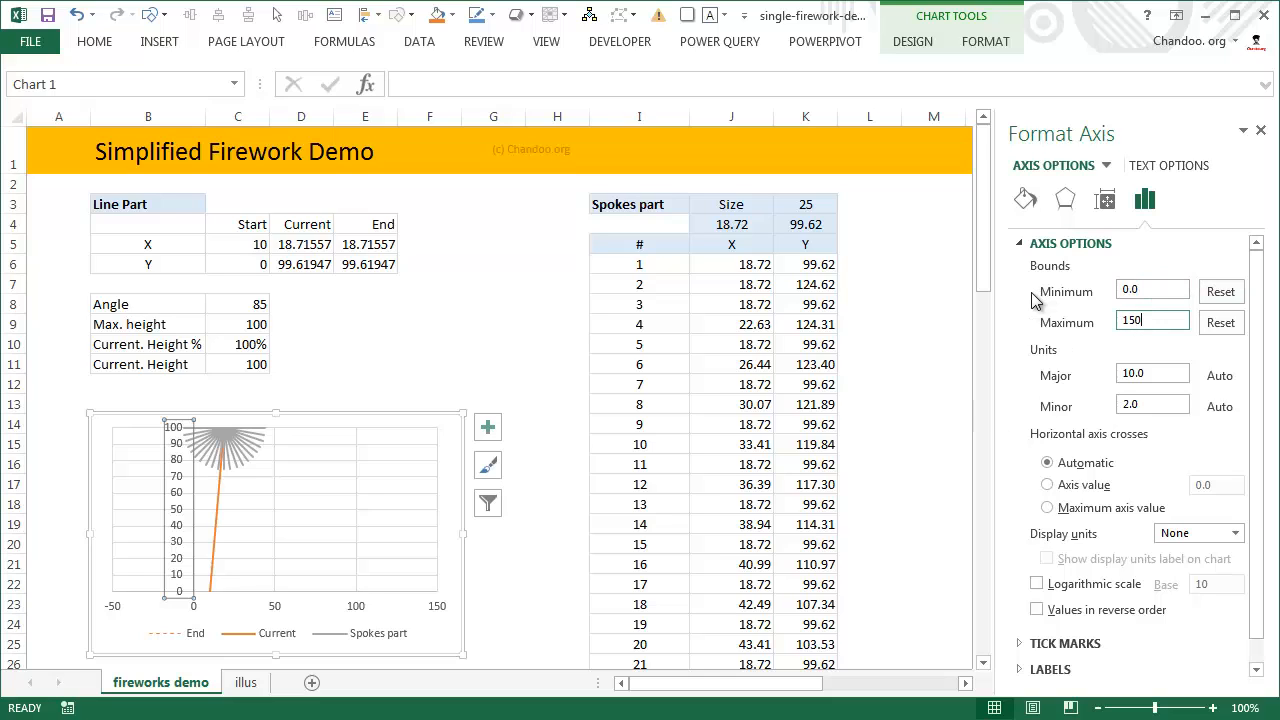
key(Return)
click(524, 557)
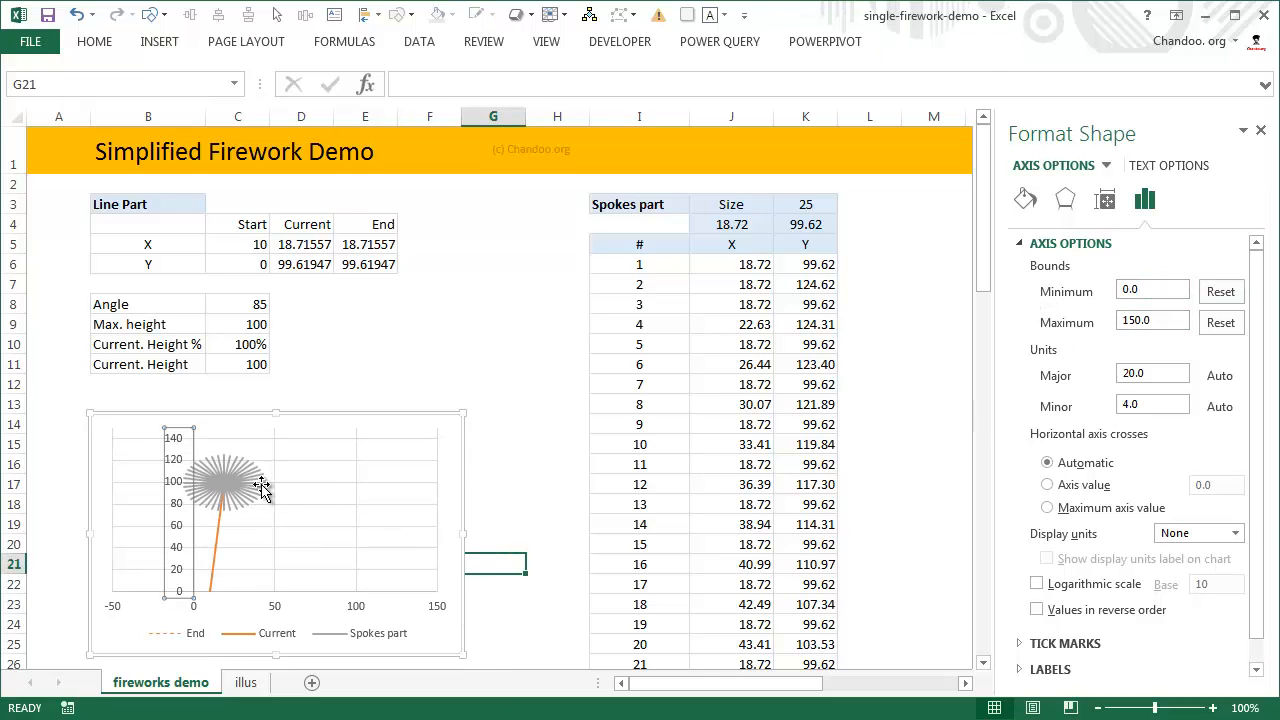
Set the outline weight of the Spokes part series to ¼ pt and deselect the chart.
click(258, 487)
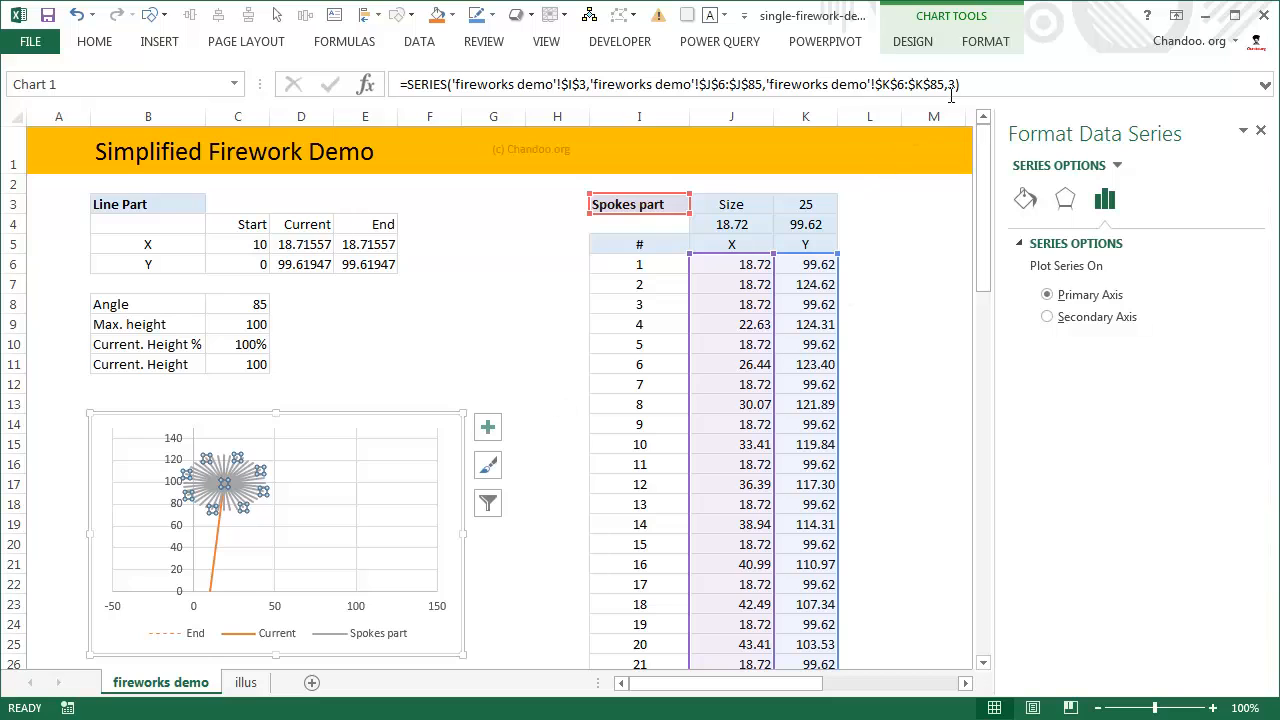
click(990, 42)
click(543, 93)
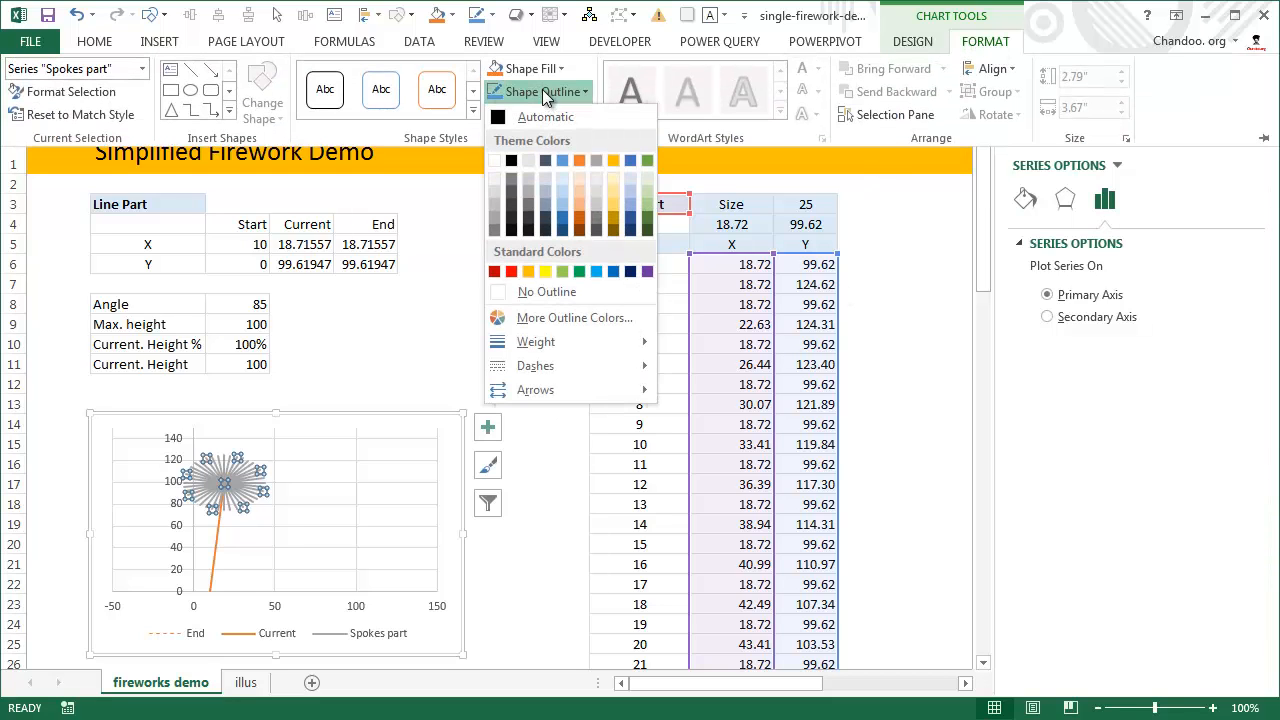
mouse_move(575, 342)
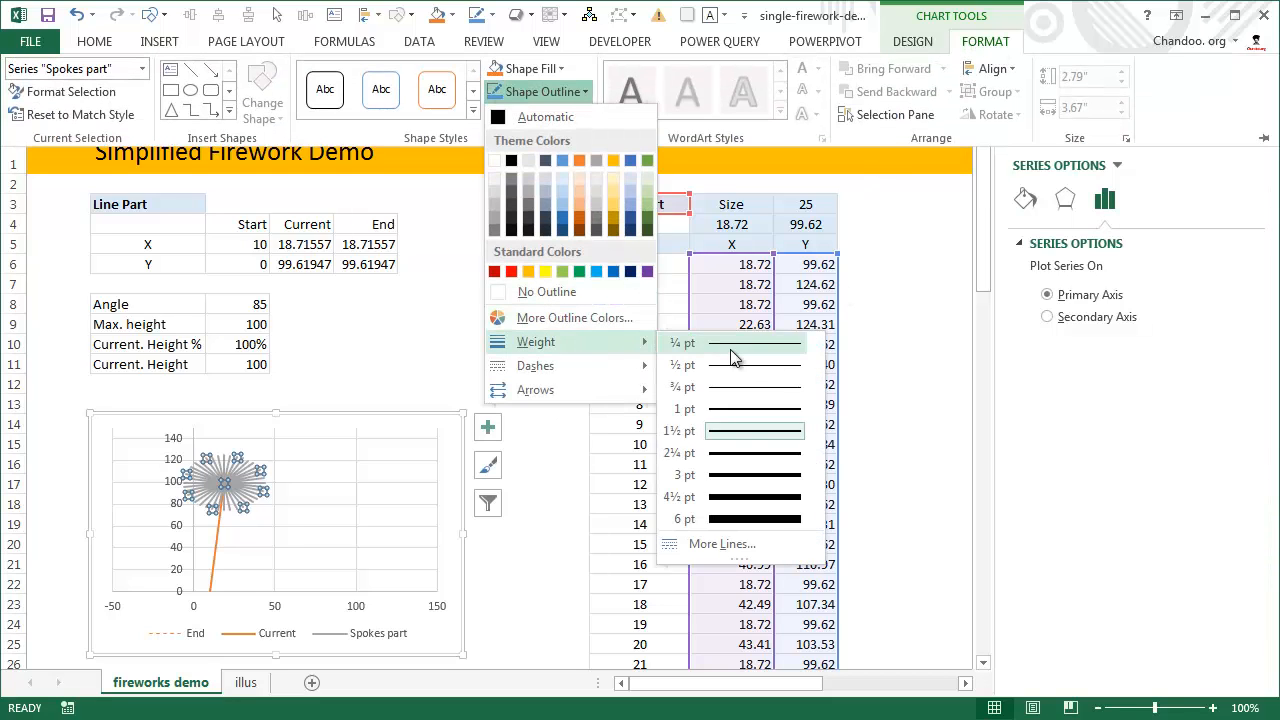
click(731, 350)
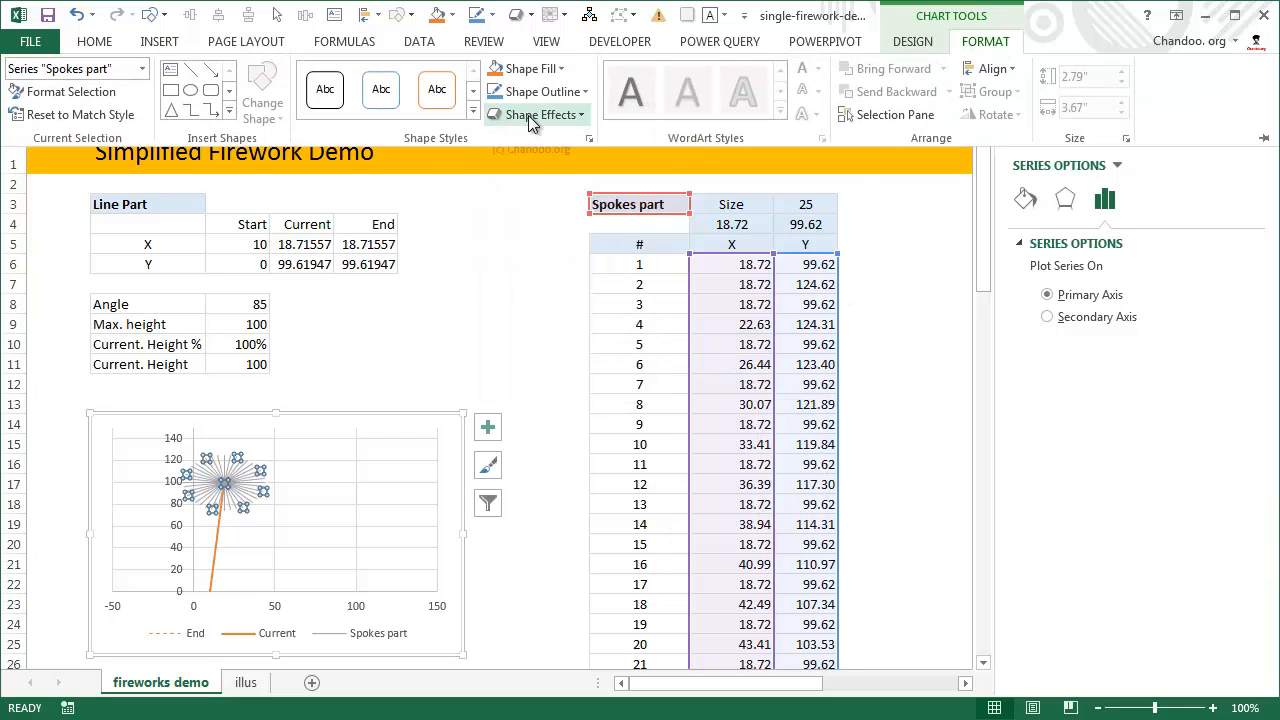
click(479, 352)
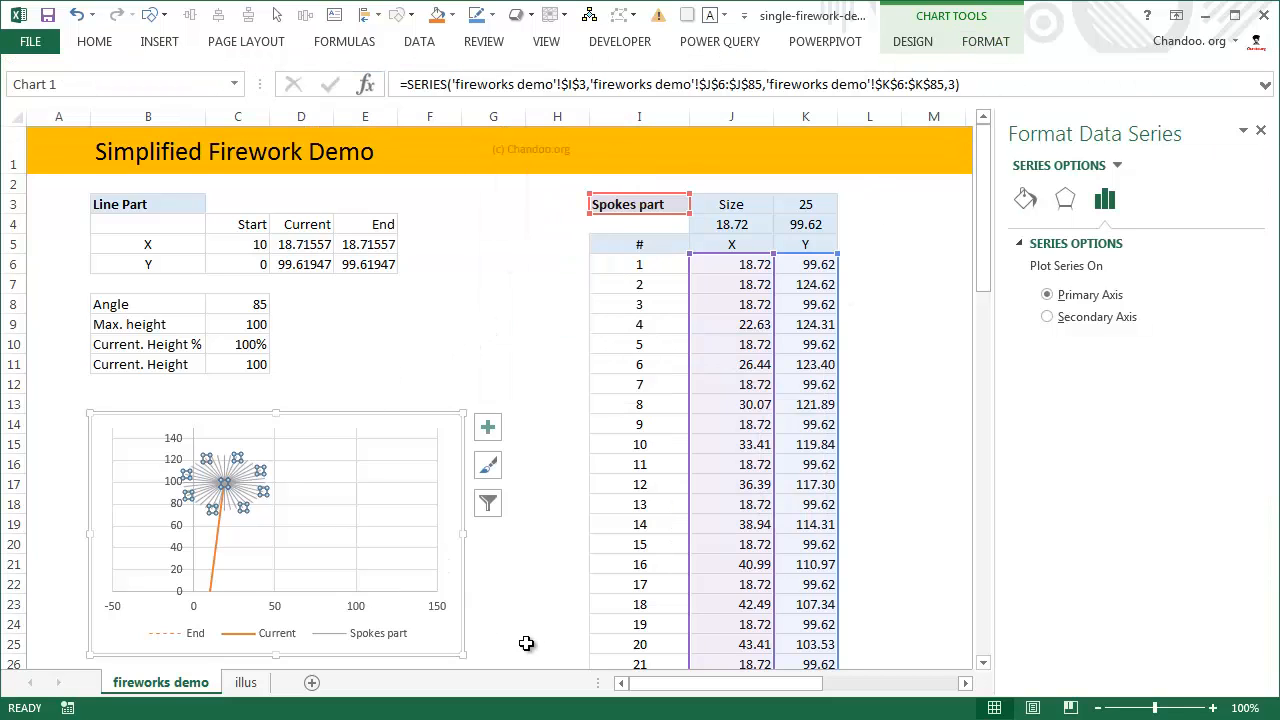
click(536, 602)
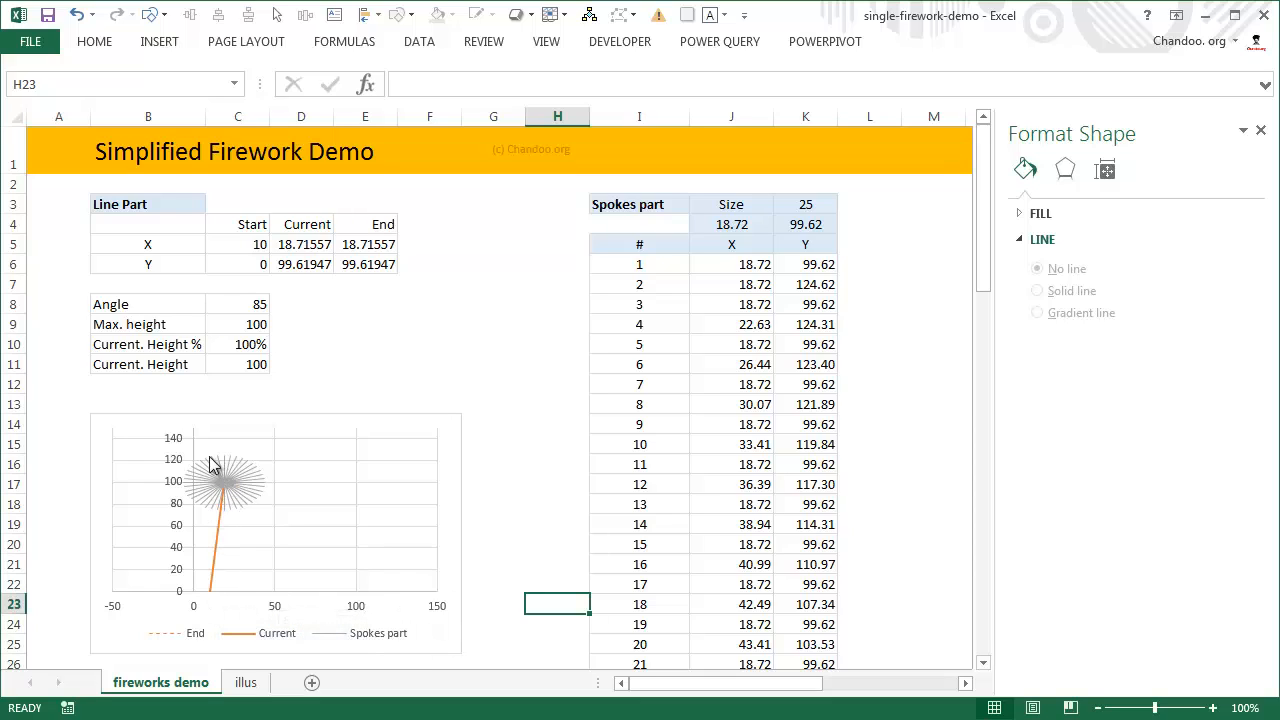
Play the fireworks animation in the 4th-july-fireworks workbook for comparison and return to the single-firework-demo workbook.
scroll(234, 500, down, 4)
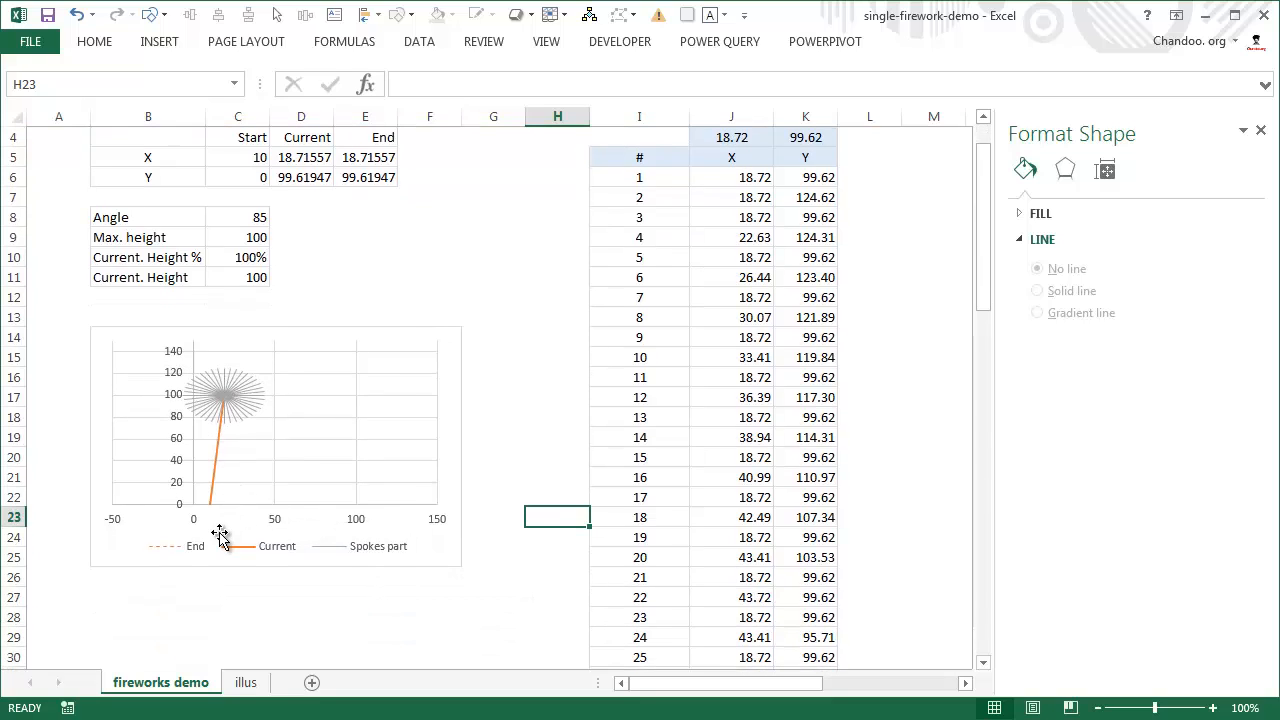
scroll(212, 530, up, 4)
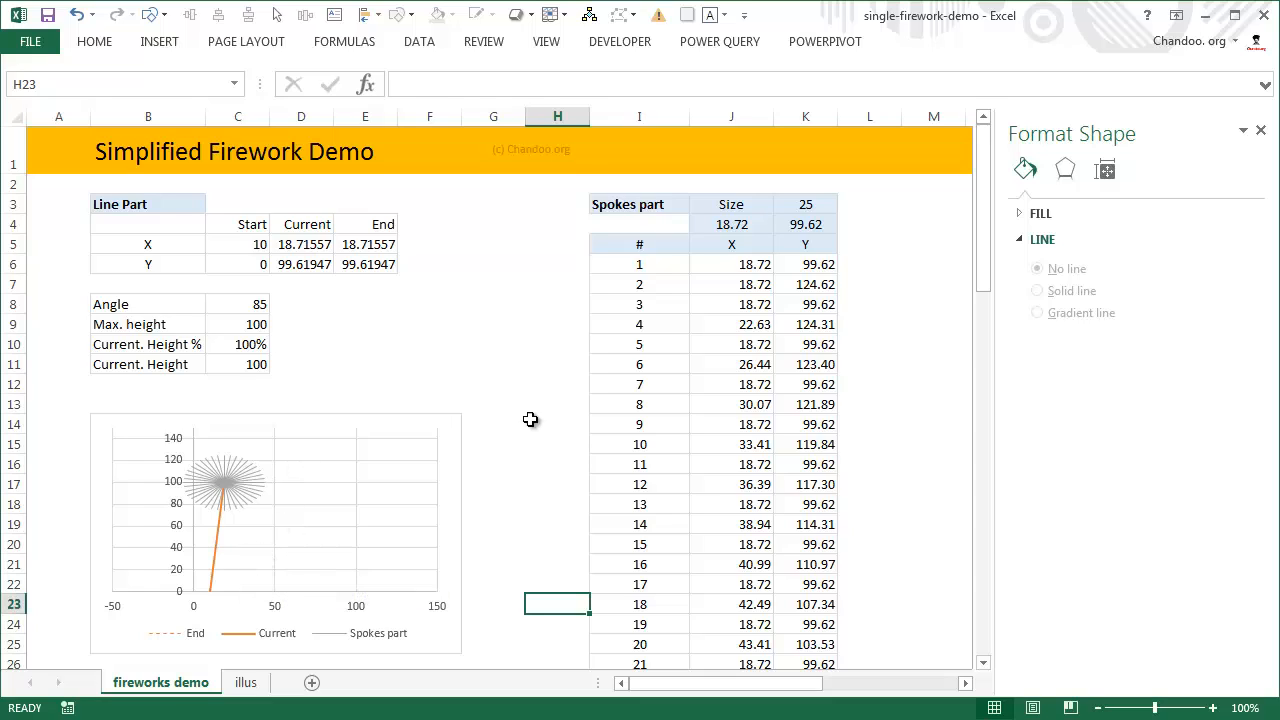
click(260, 492)
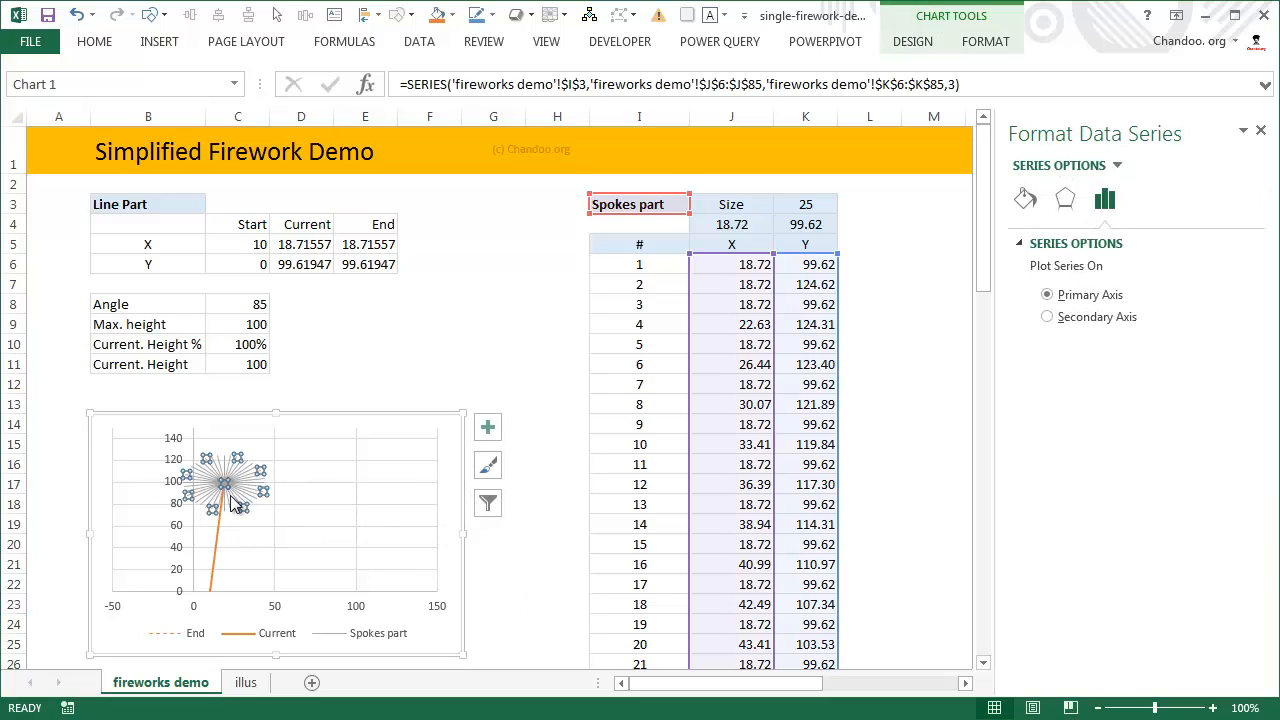
click(240, 690)
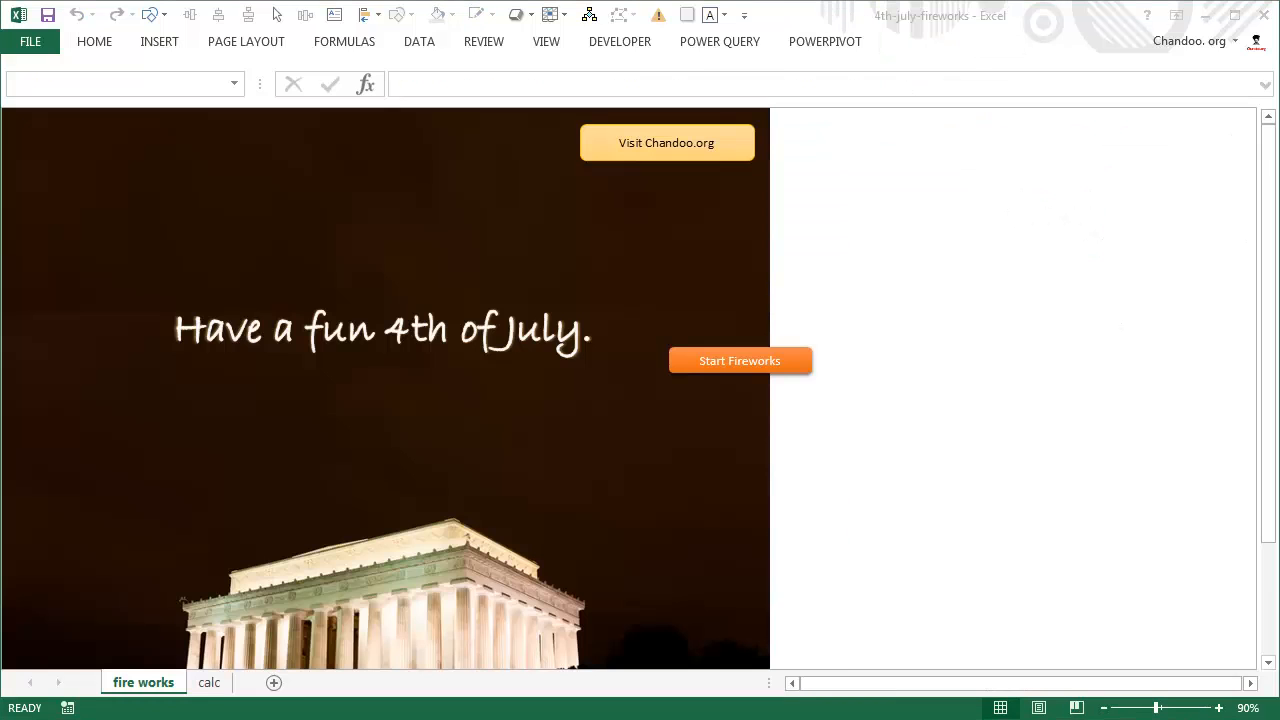
click(742, 353)
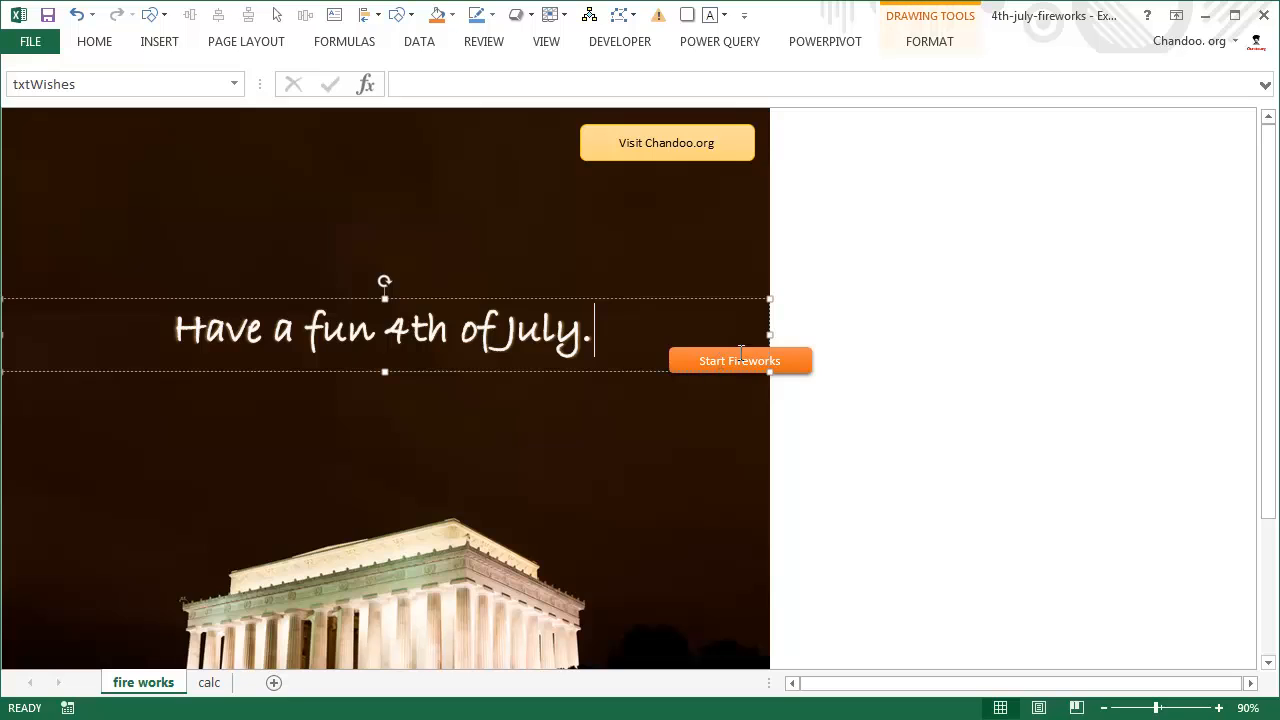
click(800, 366)
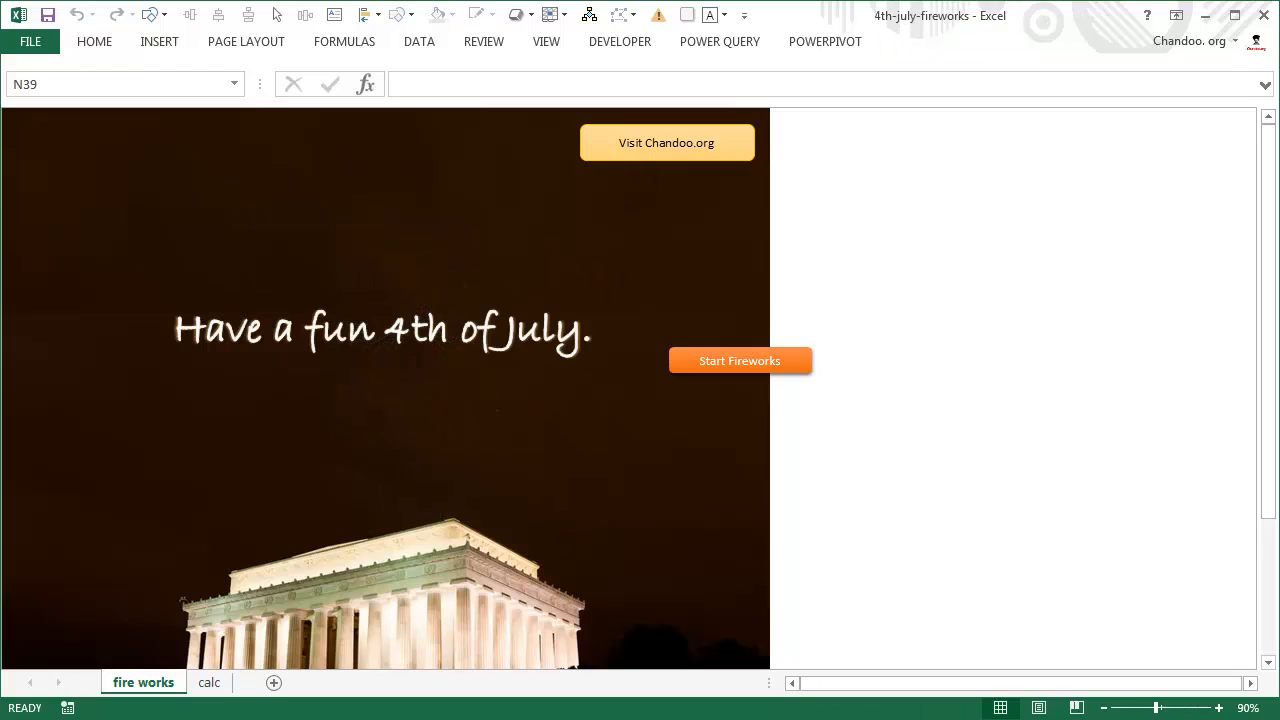
click(466, 718)
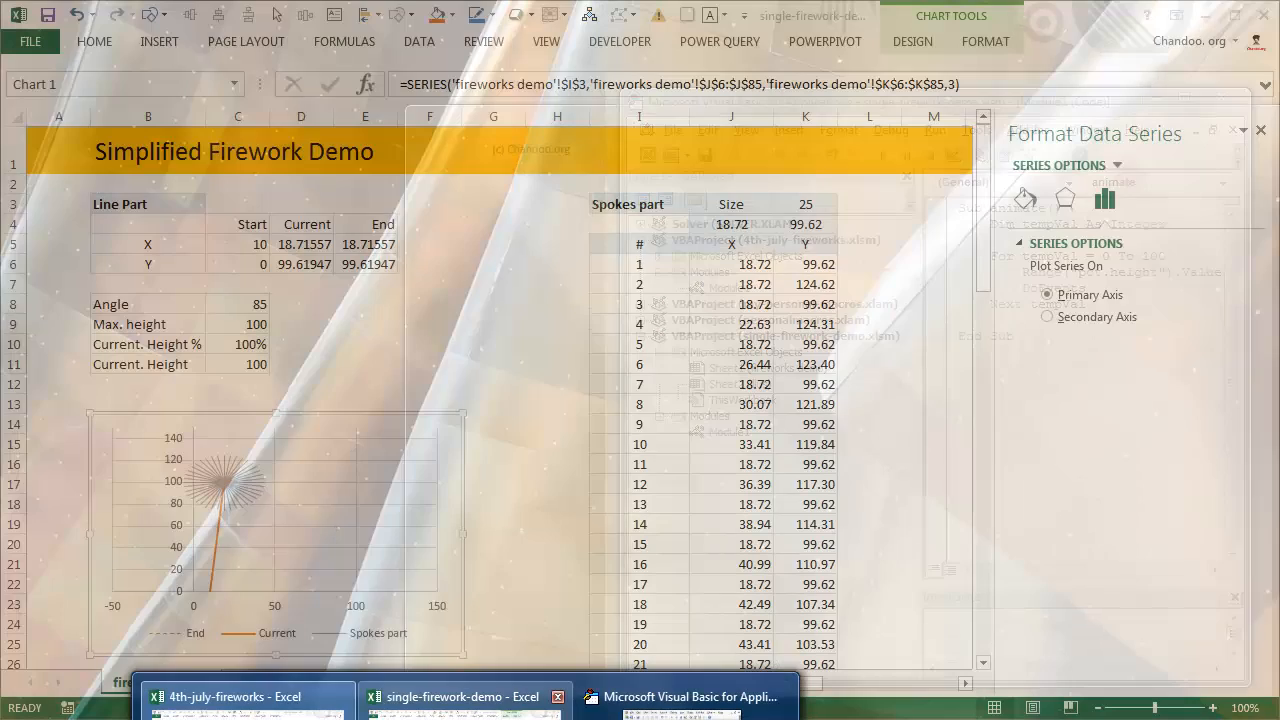
click(462, 708)
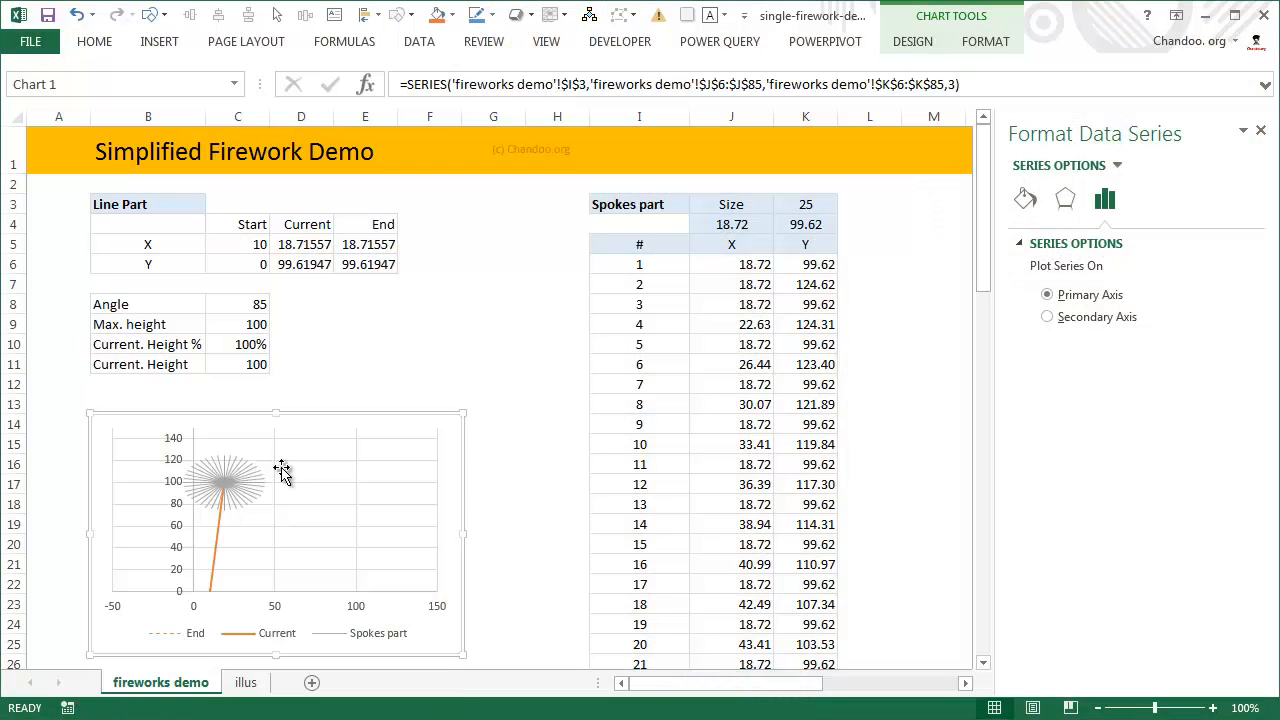
Enter the maximum spoke size 25 in cell L3 and the spoke percentage 0% in cell M3.
click(825, 205)
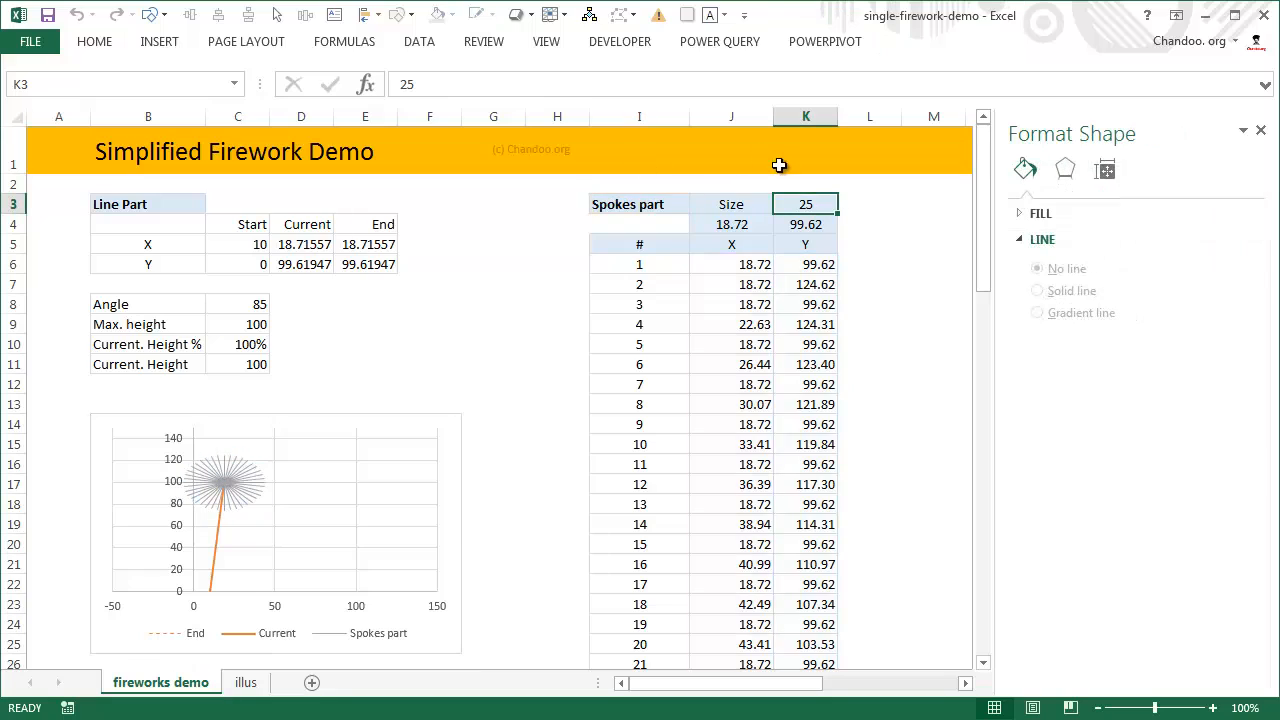
click(862, 208)
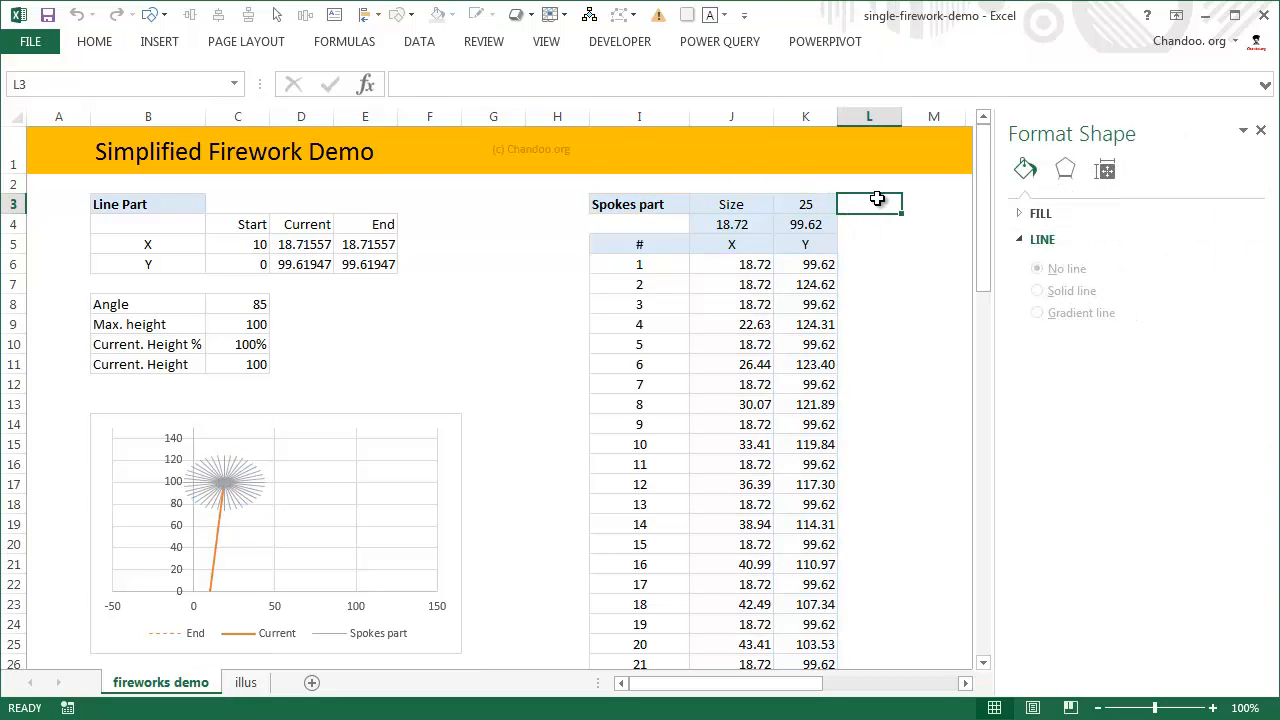
text(25)
key(Left)
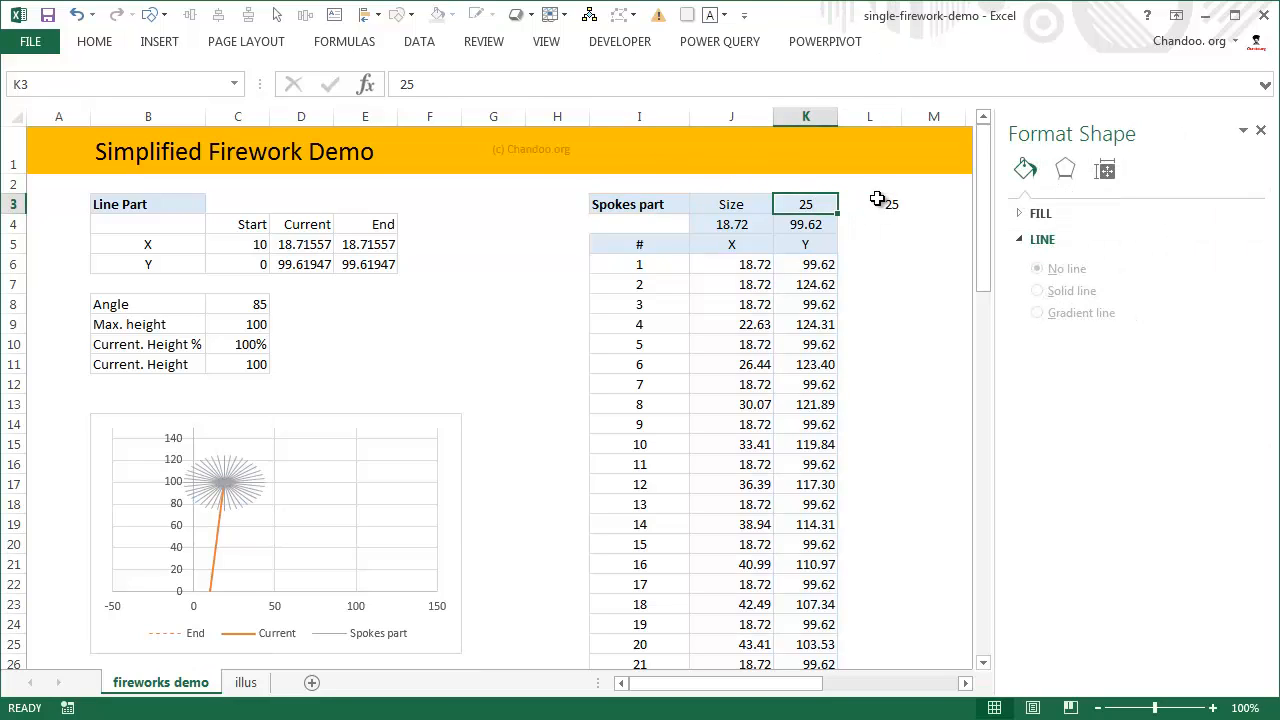
key(Right)
key(Right)
text(0)
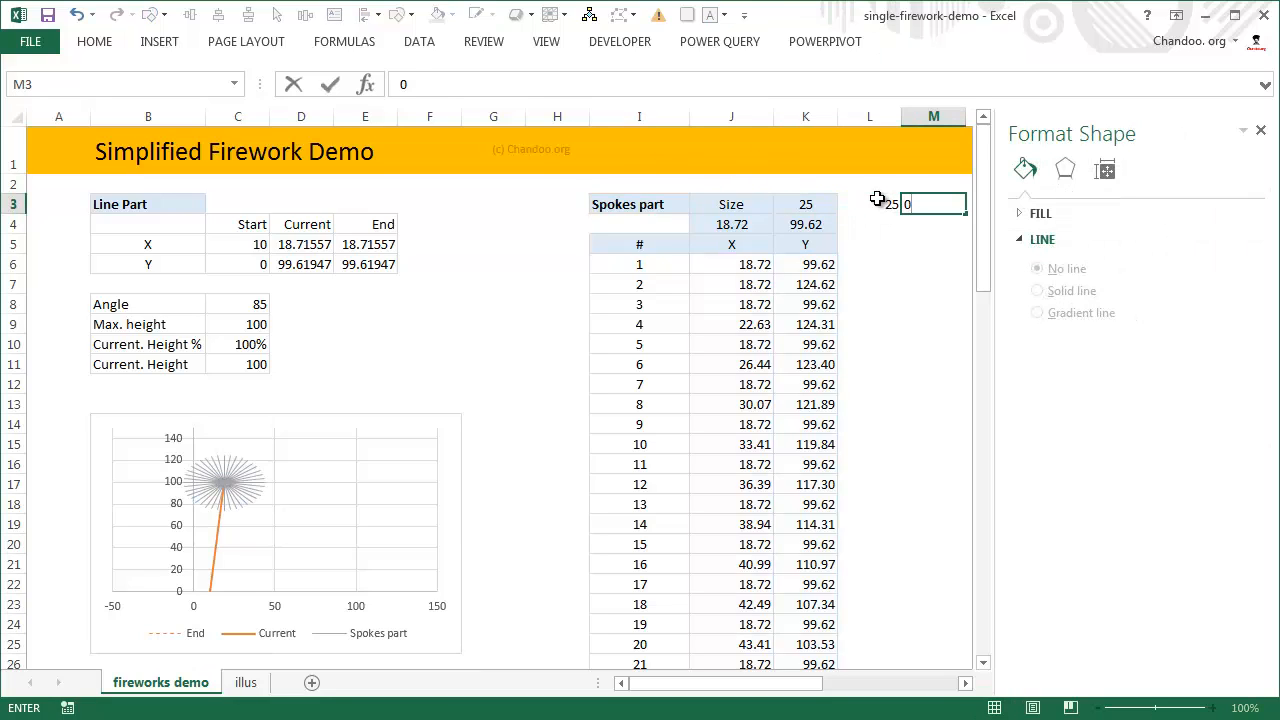
key(Left)
Replace the spoke size in cell K3 with the formula =L3*M3.
key(Left)
text(=)
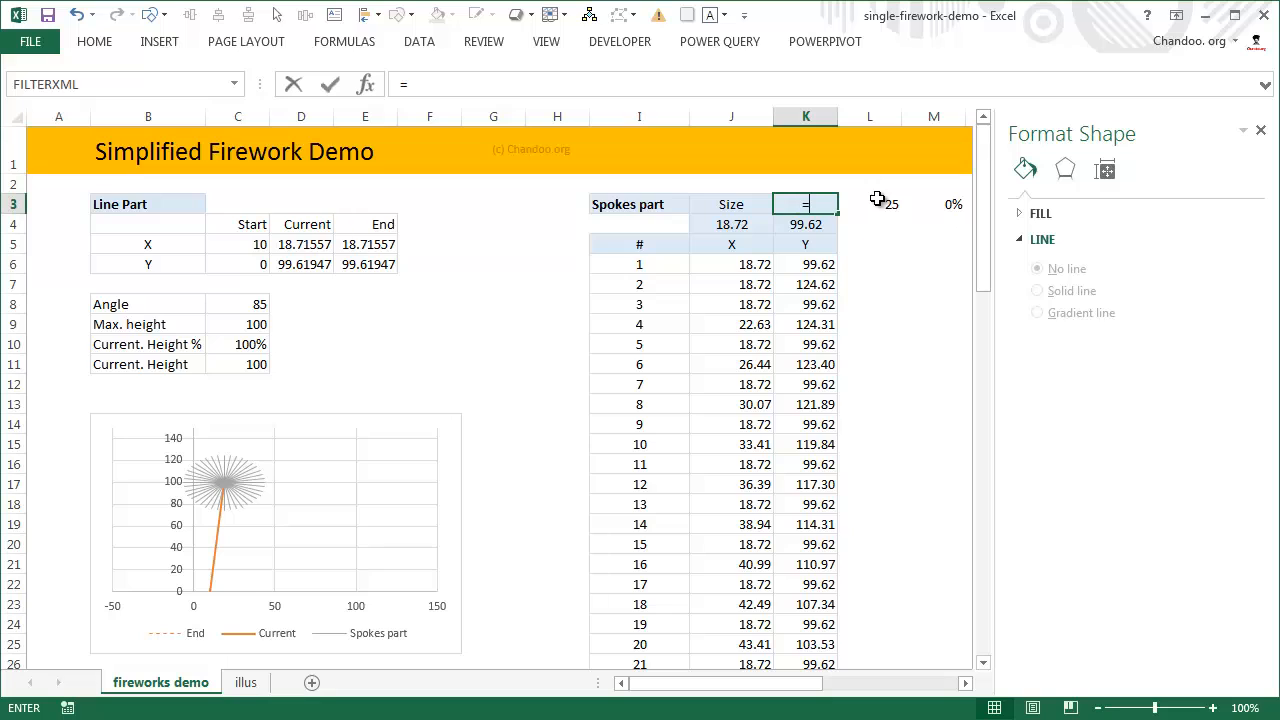
key(Right)
key(Right)
key(Left)
text(*)
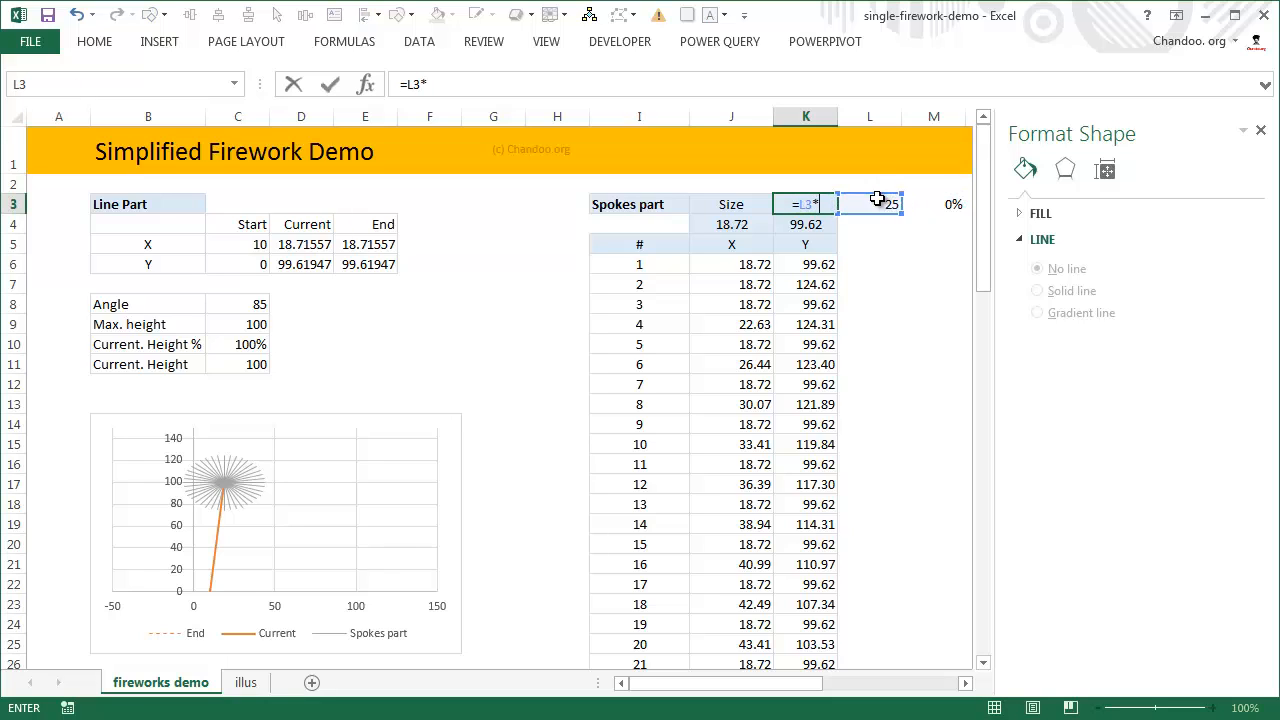
key(Right)
key(Right)
key(Return)
key(Up)
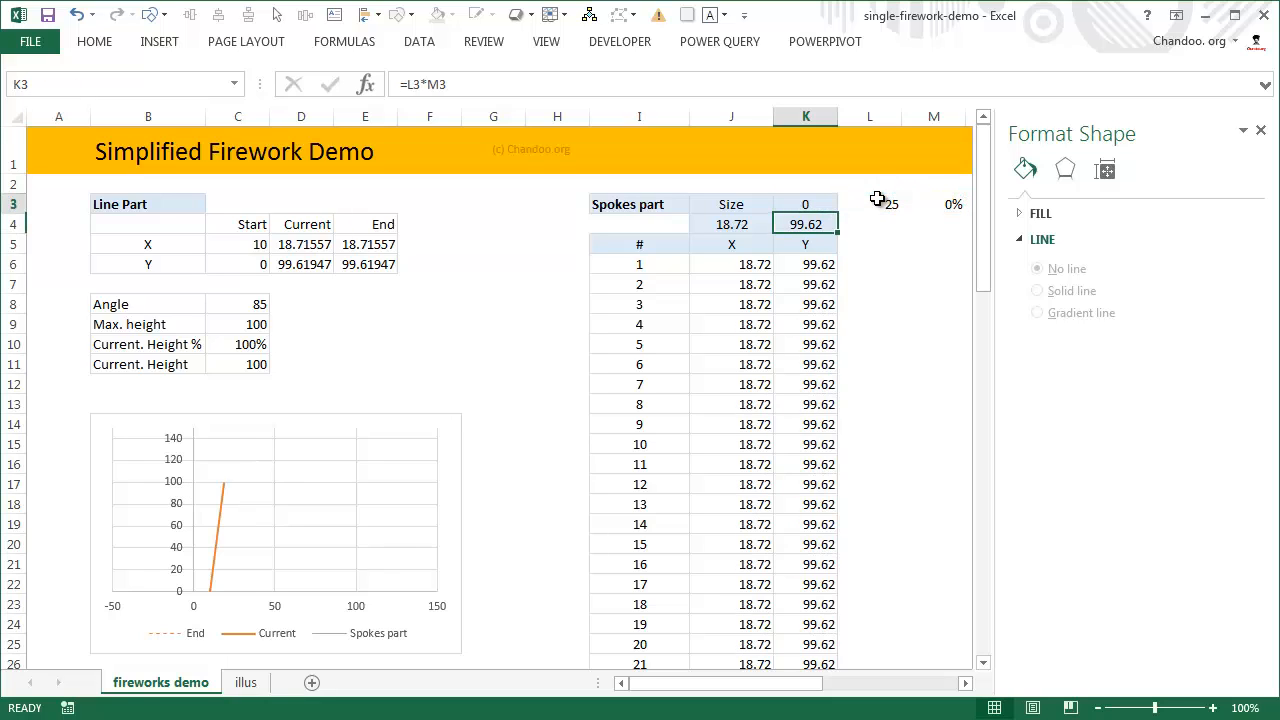
Try spoke percentages of 5%, 25%, 50% and 75% in cell M3 to test how the explosion grows.
key(Right)
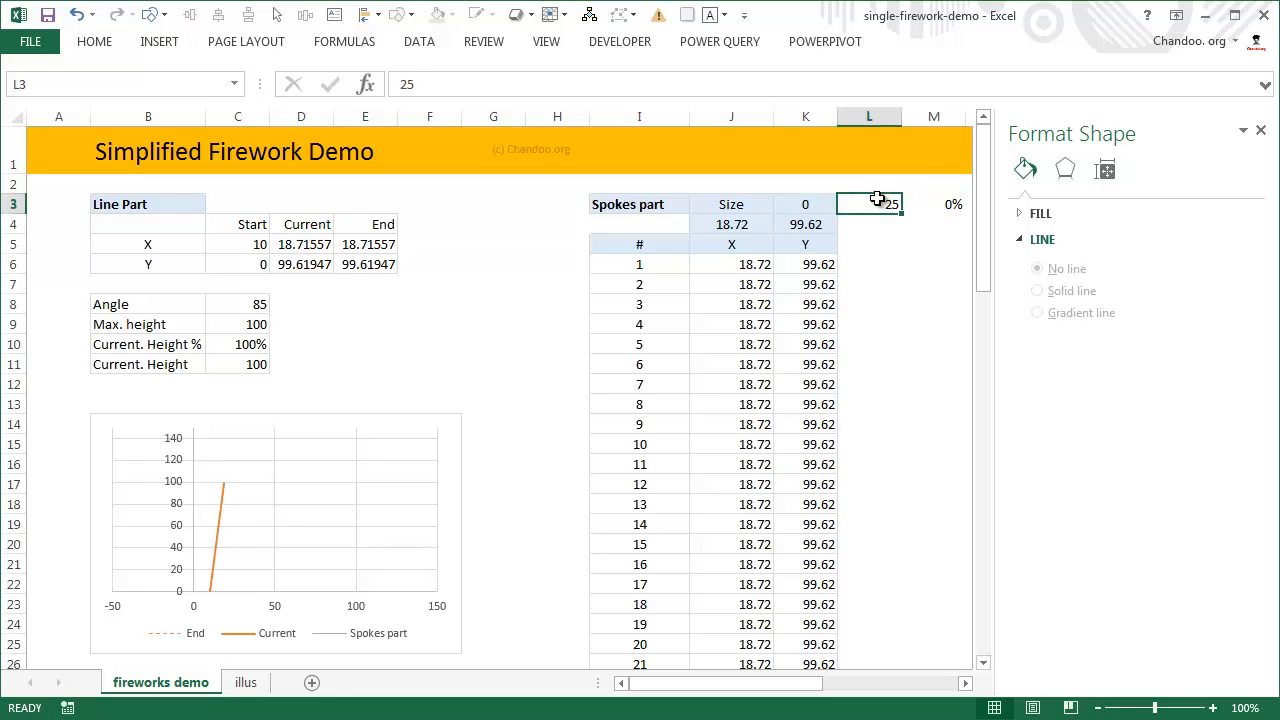
key(Right)
text(5)
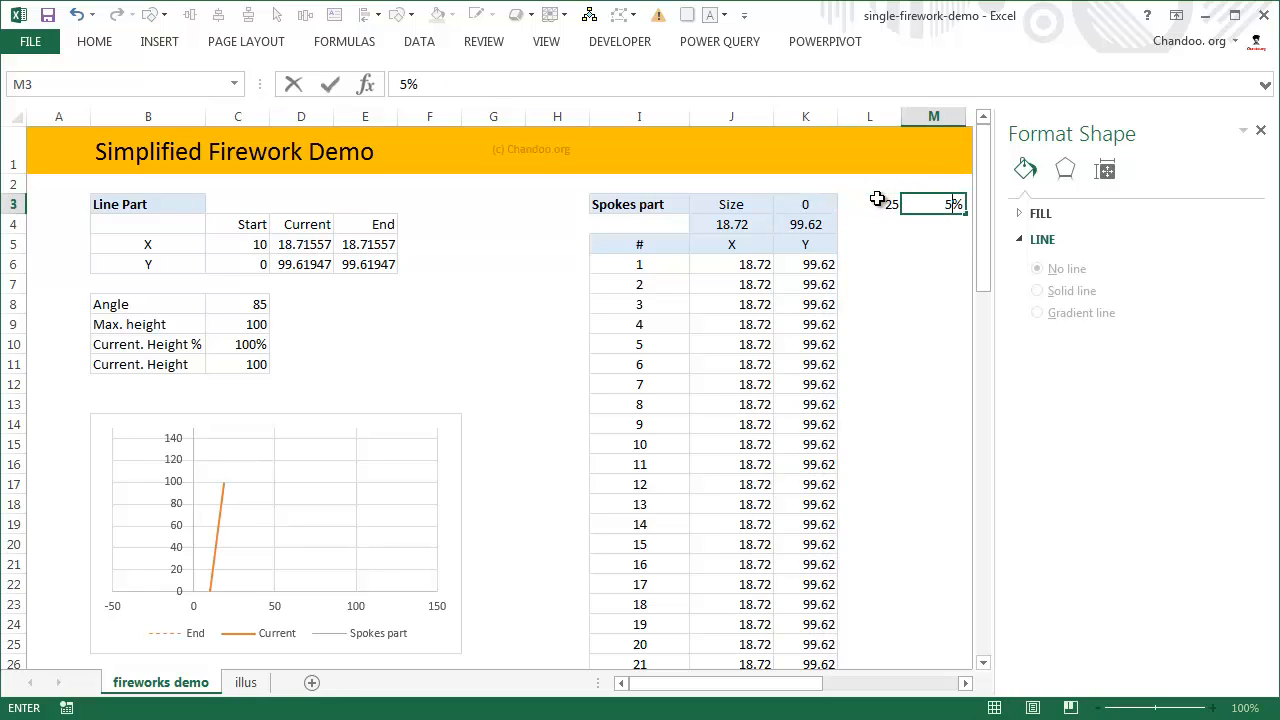
key(Return)
key(Up)
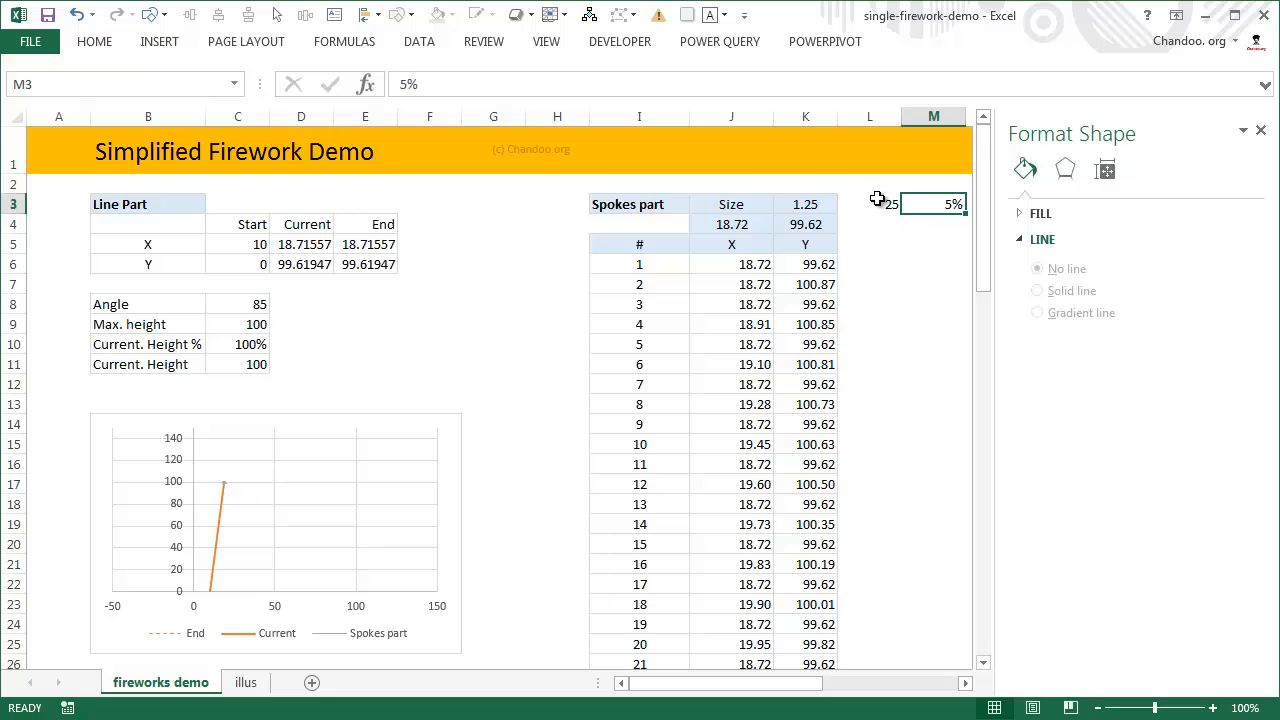
text(25)
key(Return)
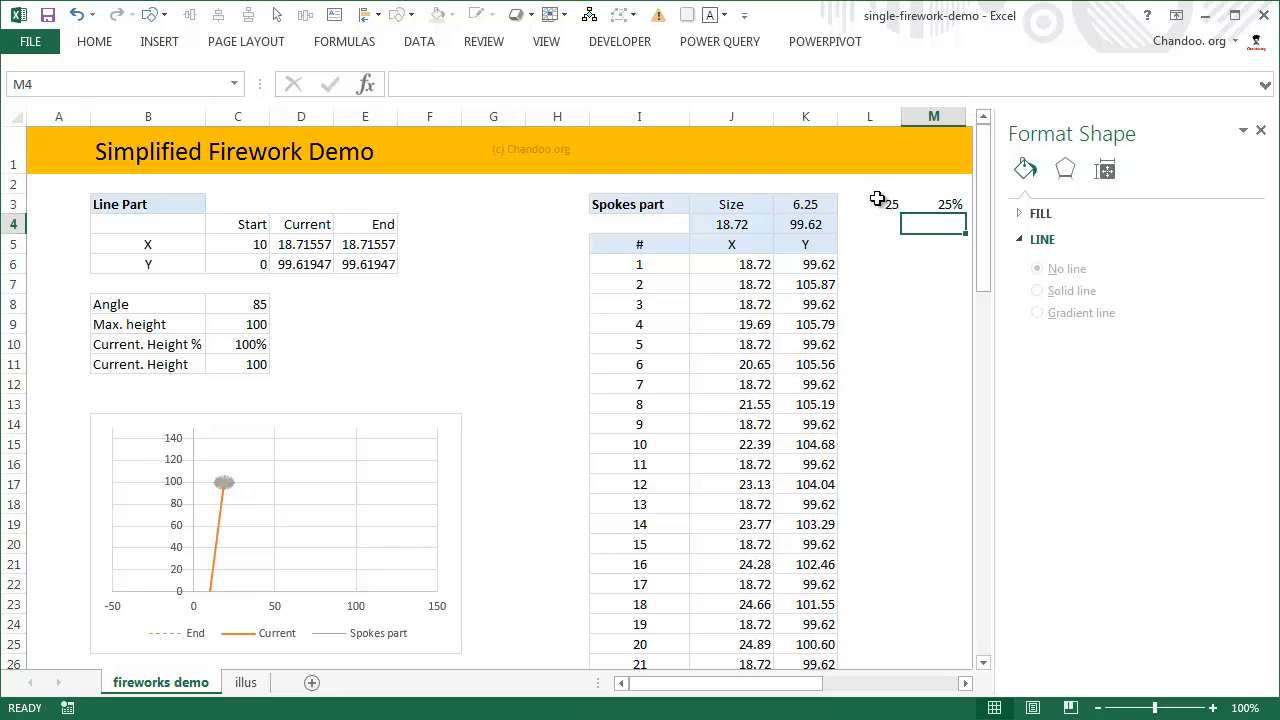
key(Up)
text(50)
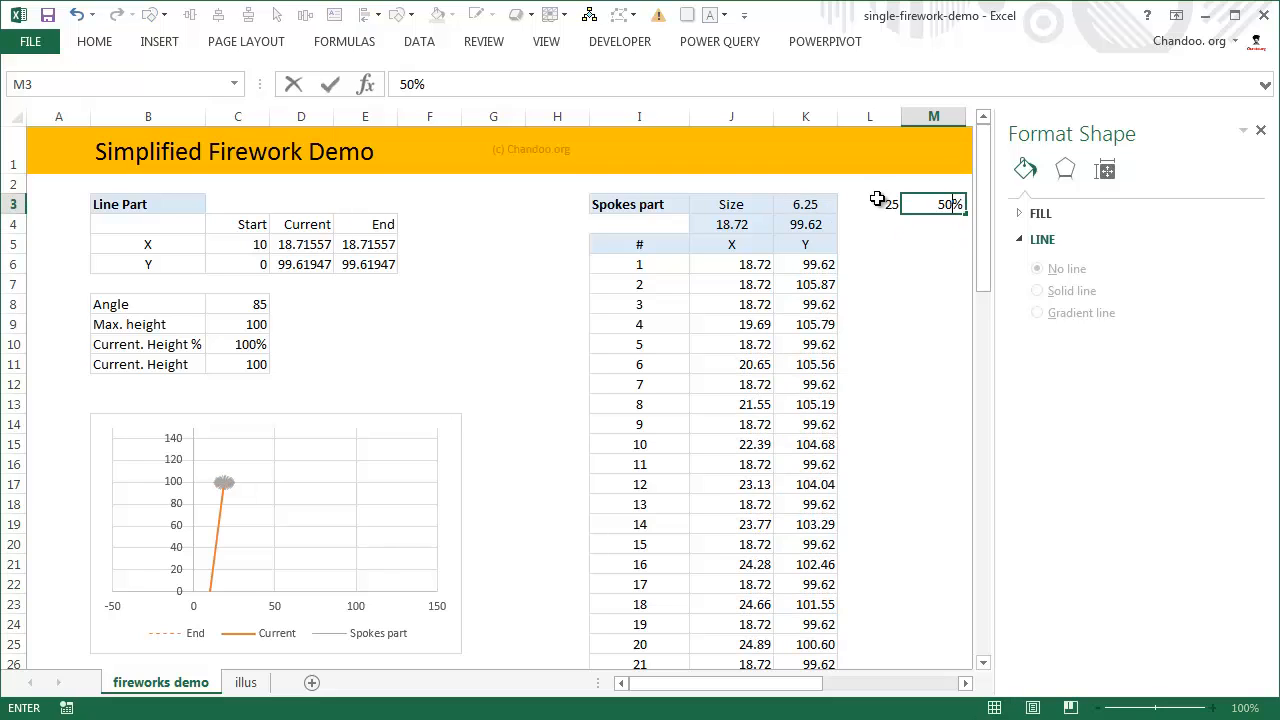
key(Return)
key(Up)
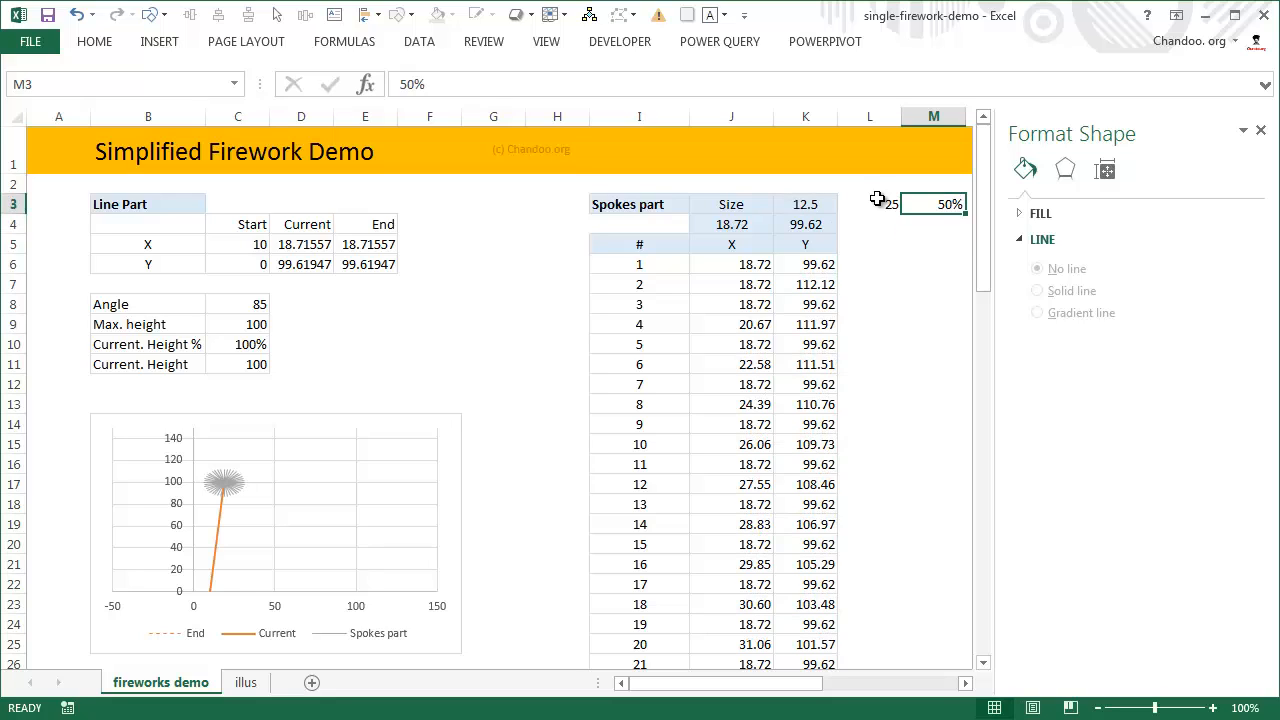
text(75)
key(Return)
key(Up)
Set the spoke percentage in cell M3 to 100%.
text(1)
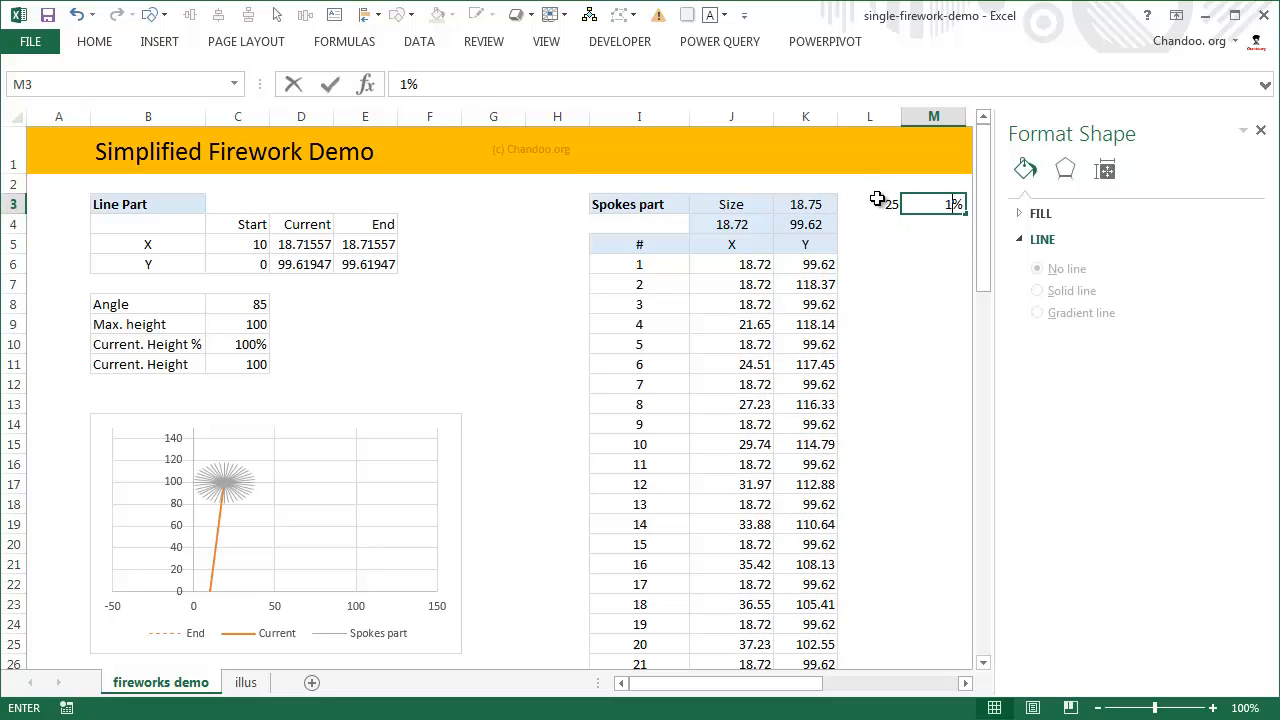
text(00)
key(Return)
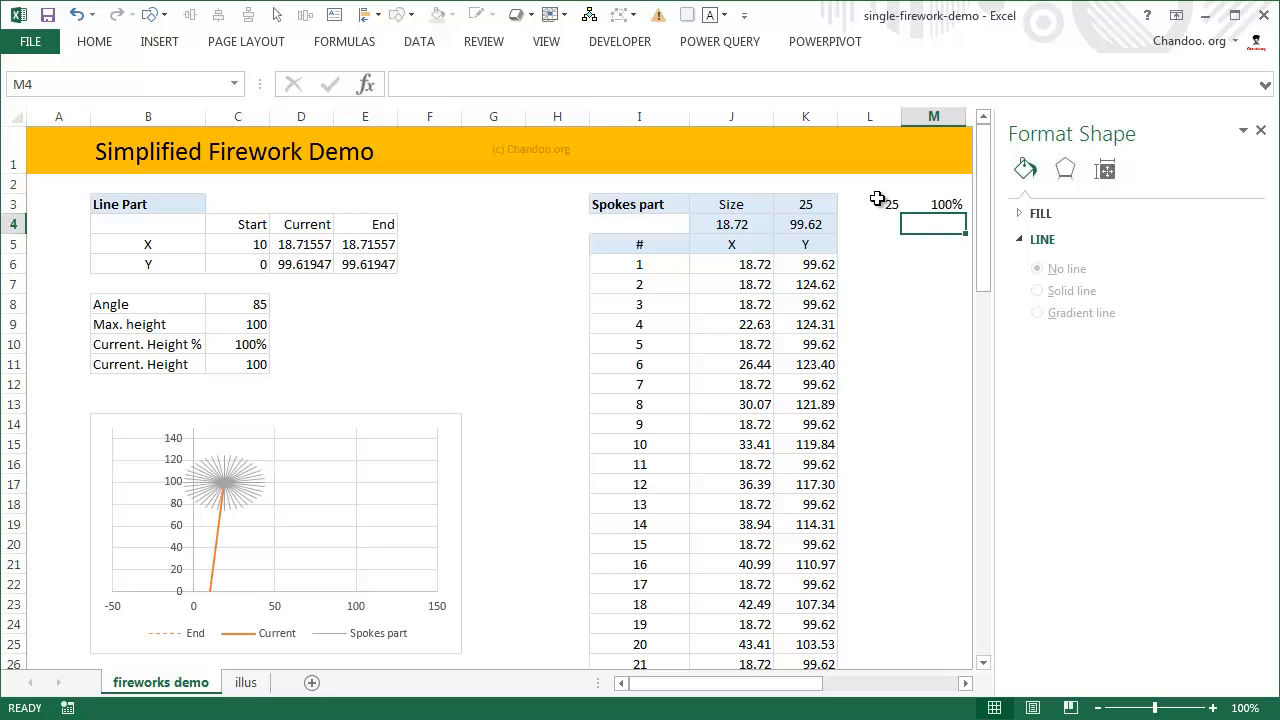
Give cell M3, which holds the spoke percentage, the range name pct.spoke.
click(936, 204)
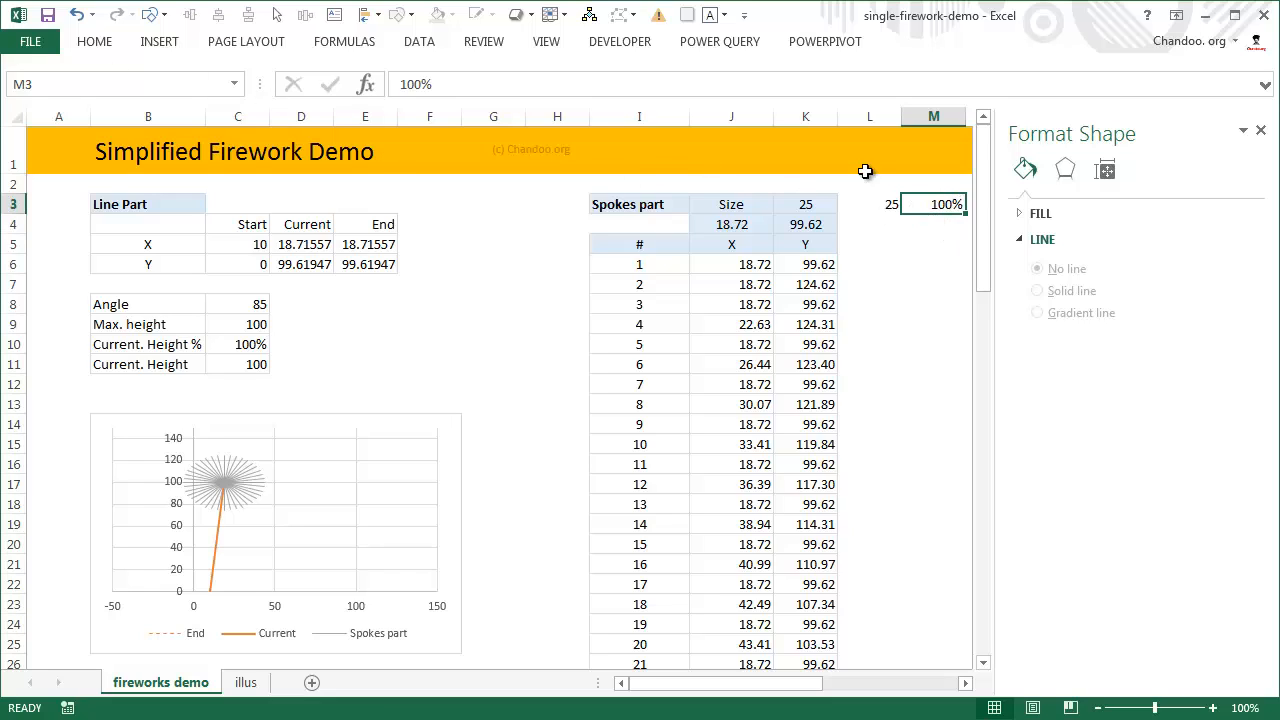
click(230, 84)
text(pct.spoke)
key(Return)
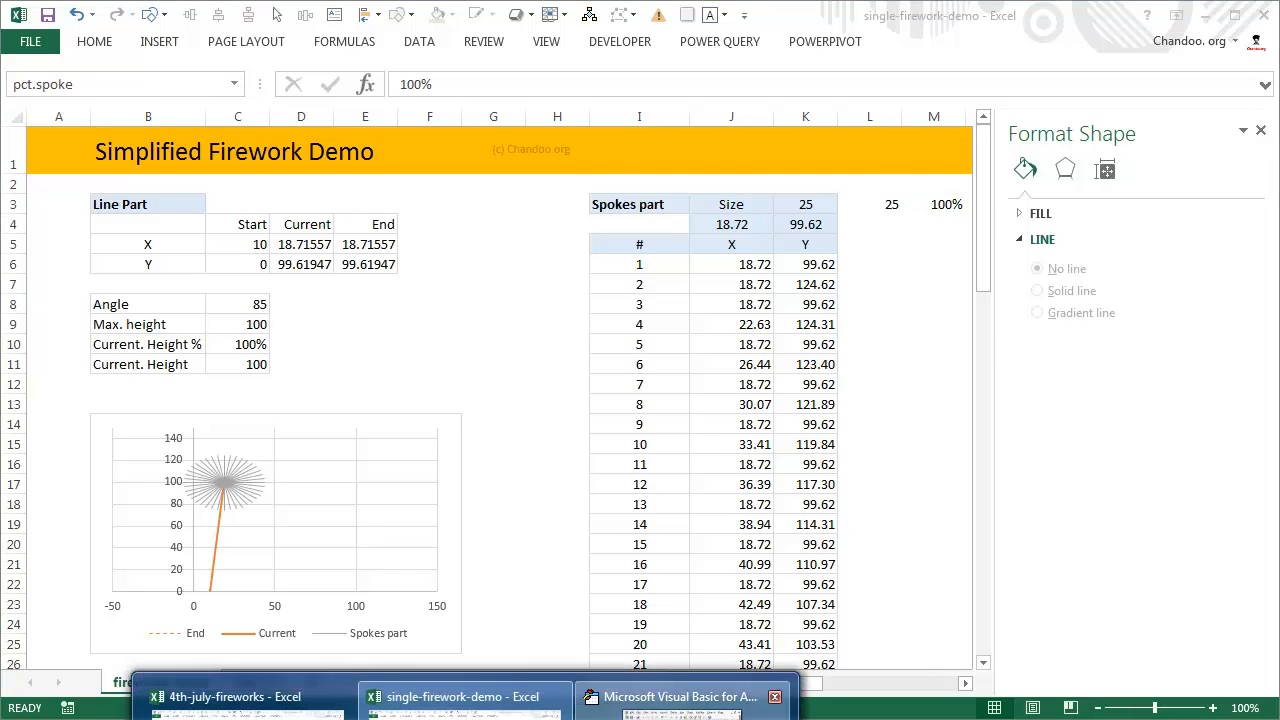
In the VBA editor, add a second 0 To 100 loop with DoEvents setting pct.spoke to tempVal / 100, and run the animate macro.
click(682, 706)
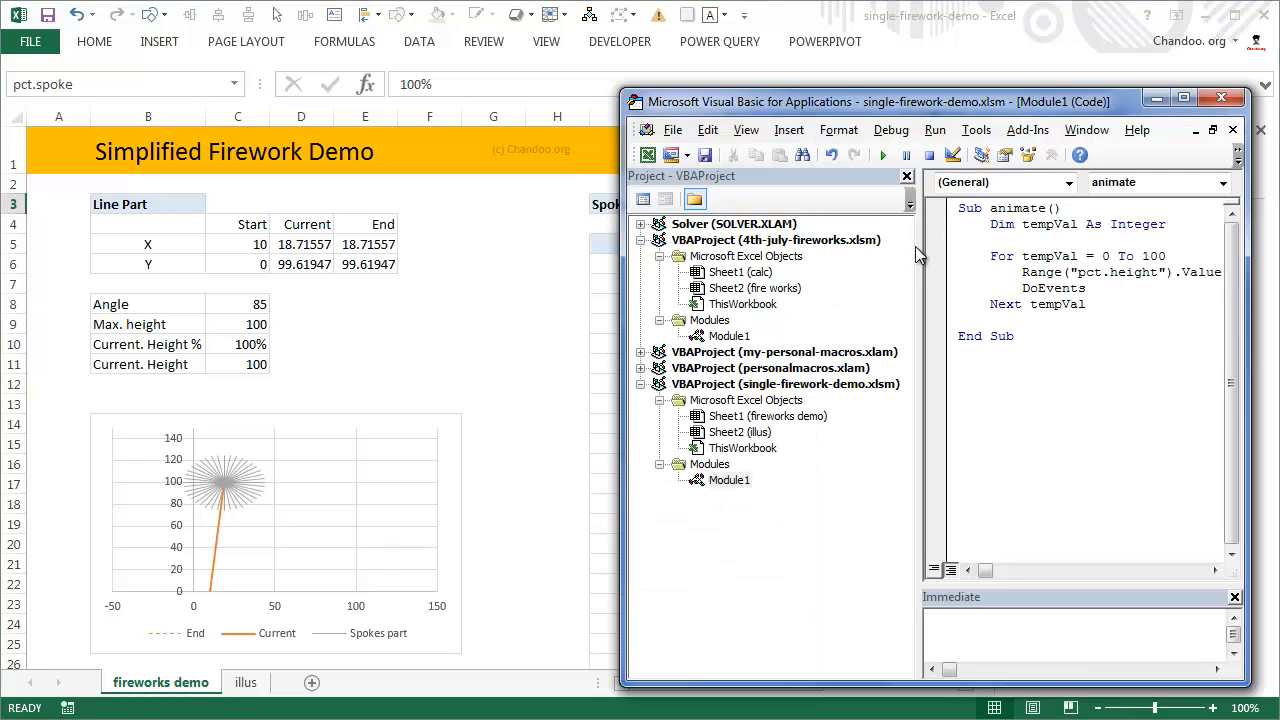
drag(918, 243, 734, 257)
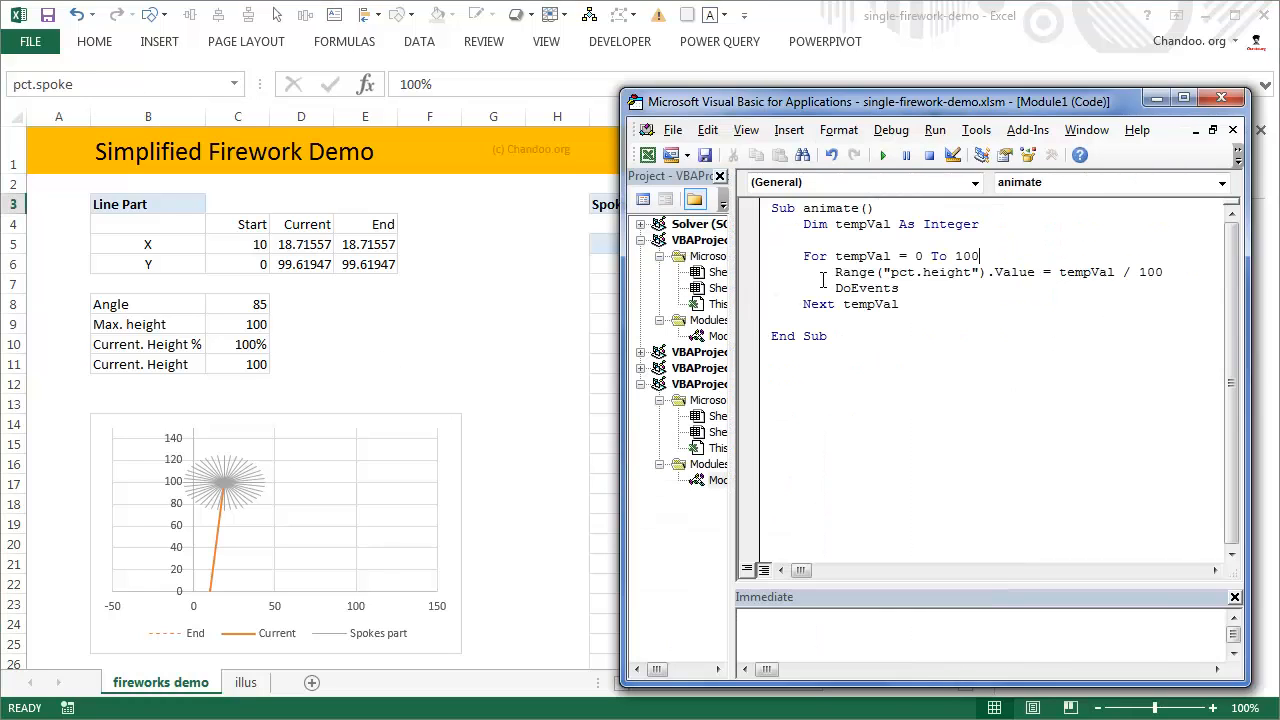
click(921, 302)
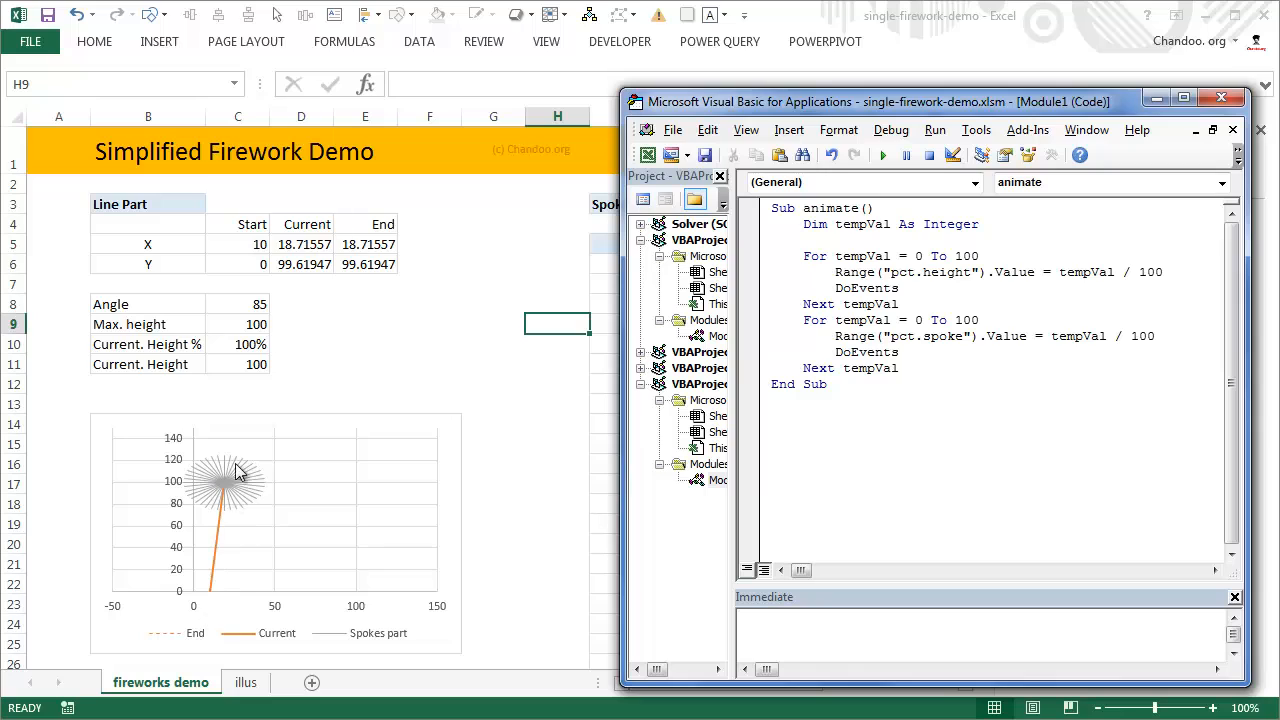
click(882, 156)
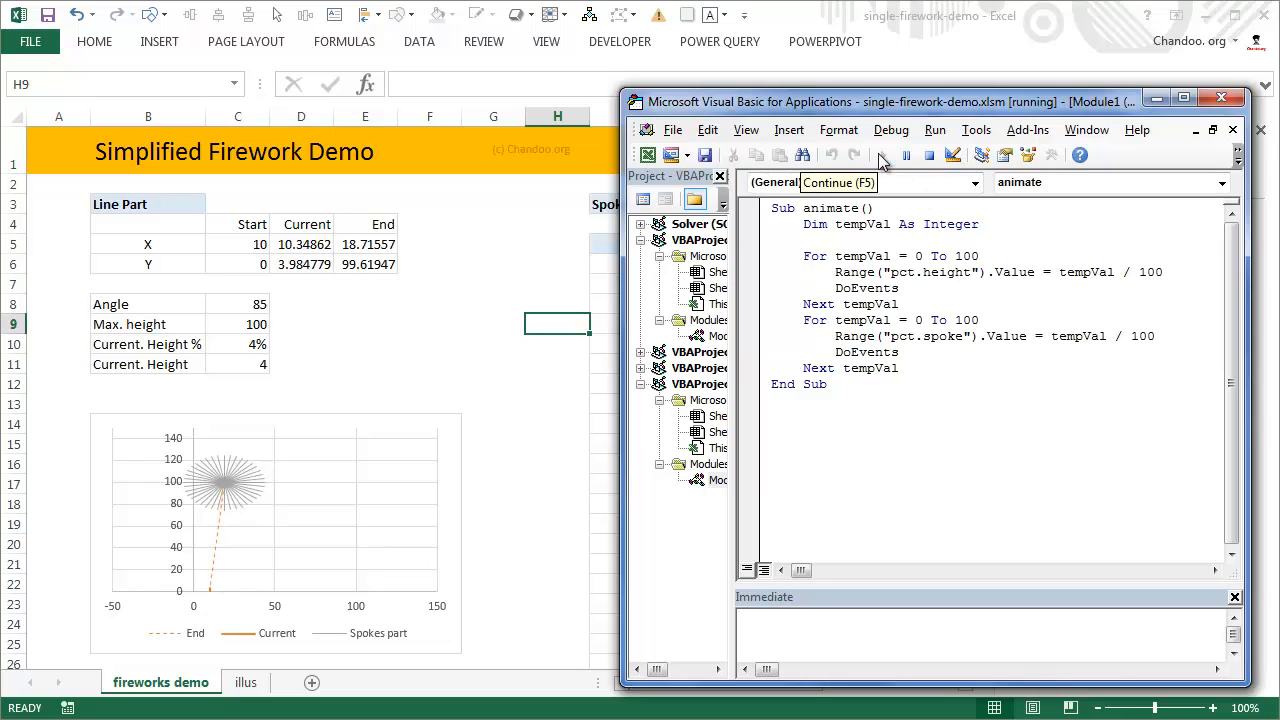
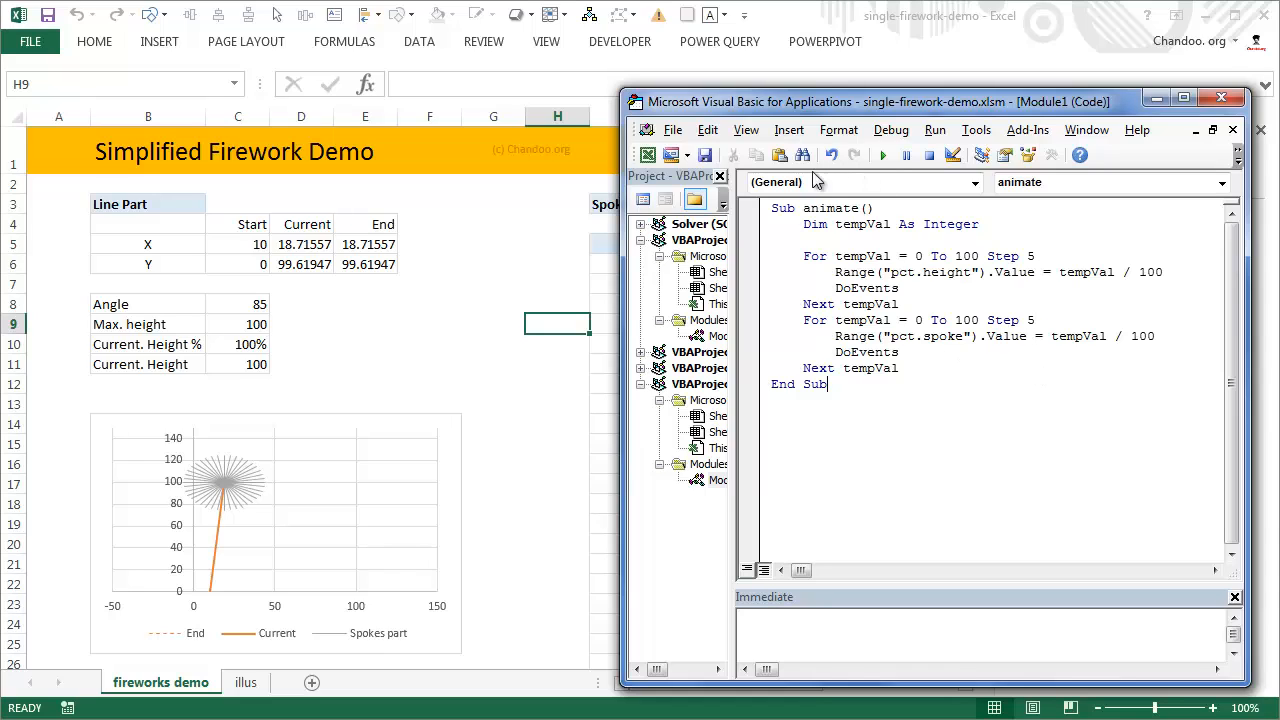
Run the animate macro, set the pct.spoke loop's increment to Step 4, and run the macro again.
click(883, 155)
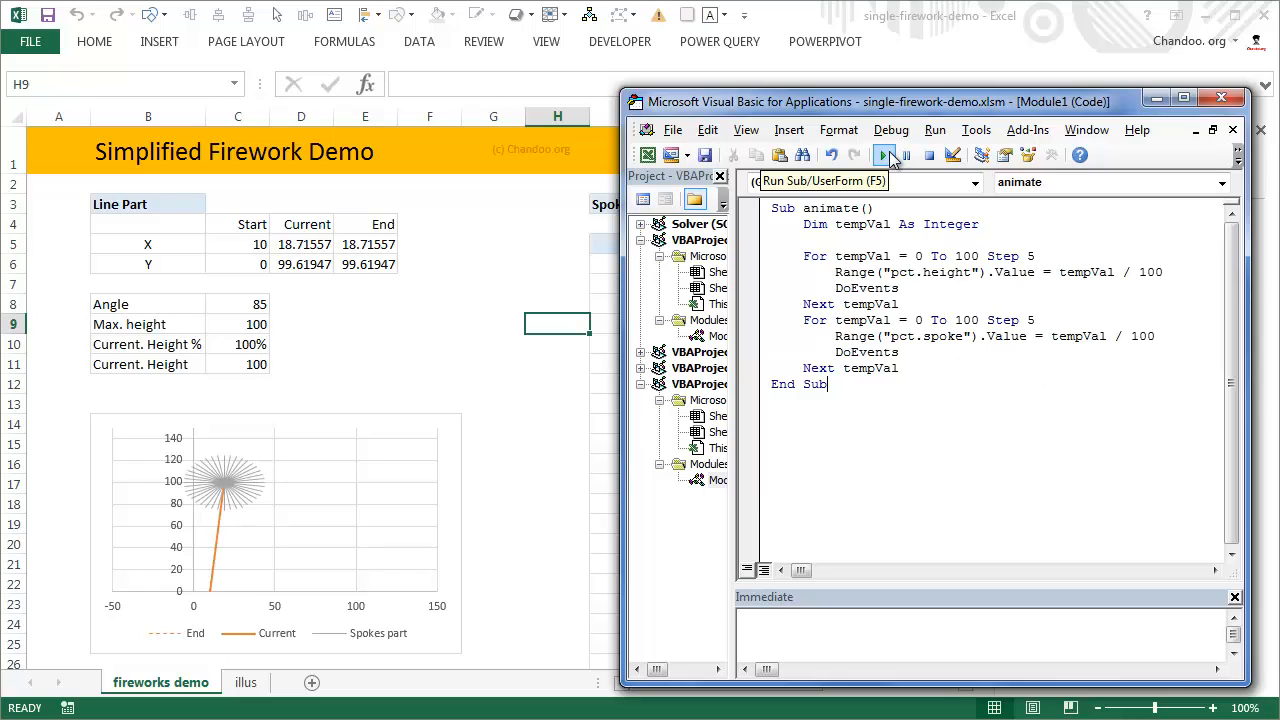
click(885, 156)
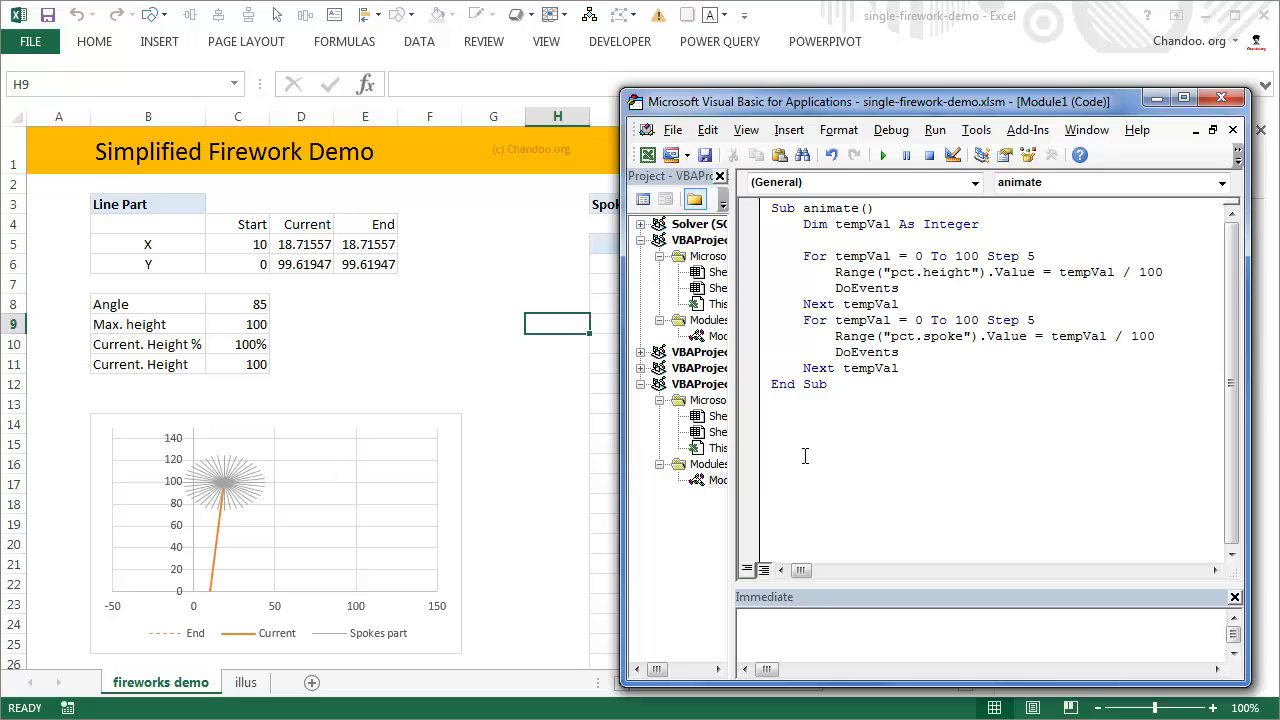
drag(1035, 320, 1025, 319)
text(4)
click(882, 157)
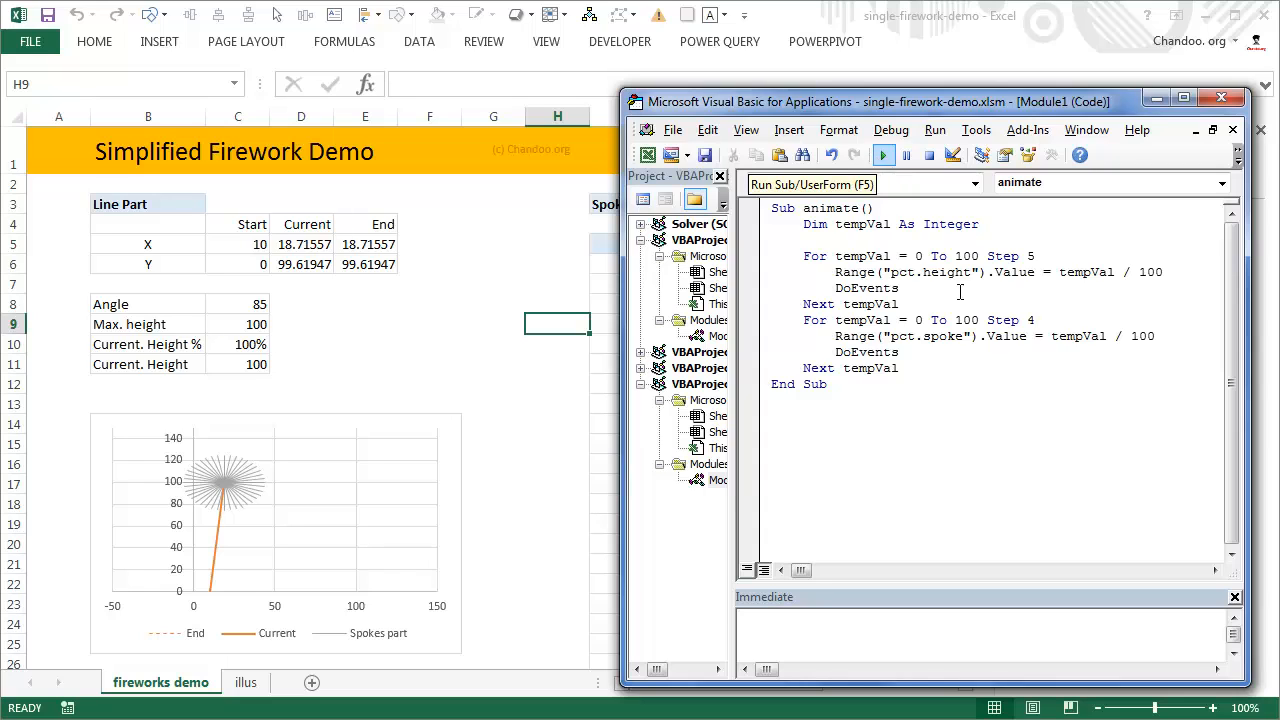
Switch to the 4th-july-fireworks workbook and examine the Deg, Radians, Sin θ and Cos θ table on the calc sheet.
click(495, 317)
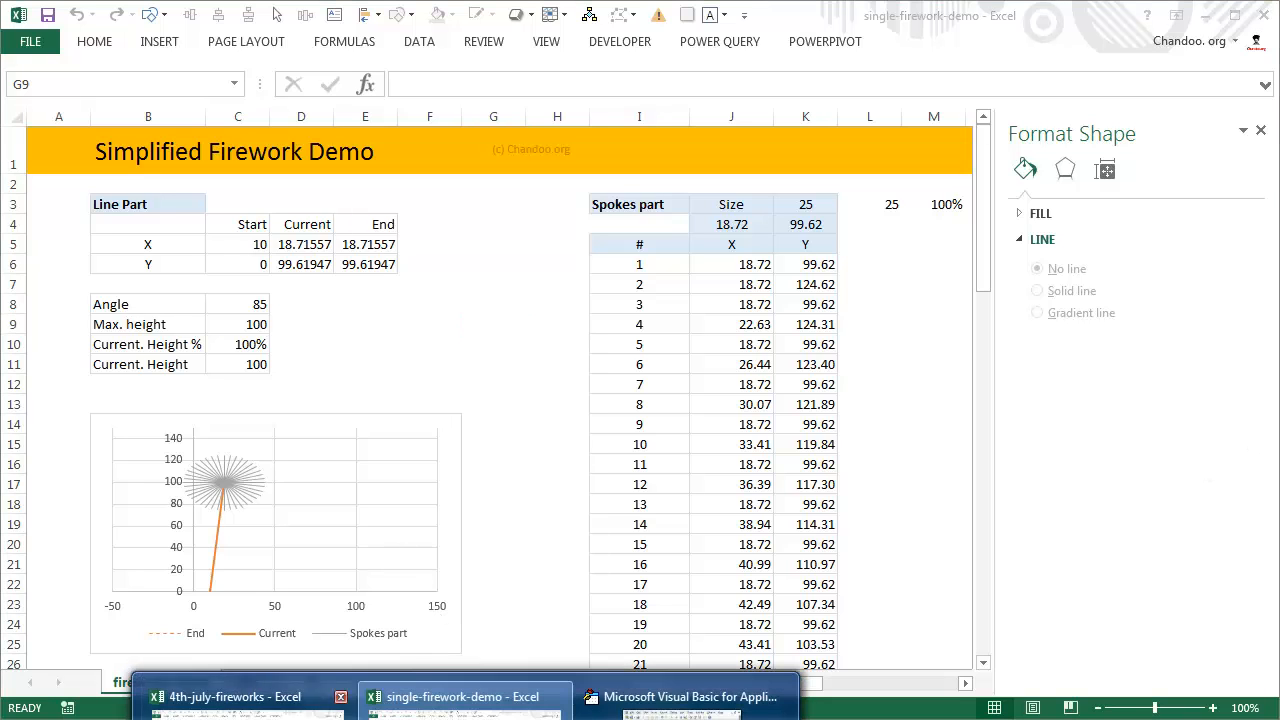
click(230, 698)
click(210, 682)
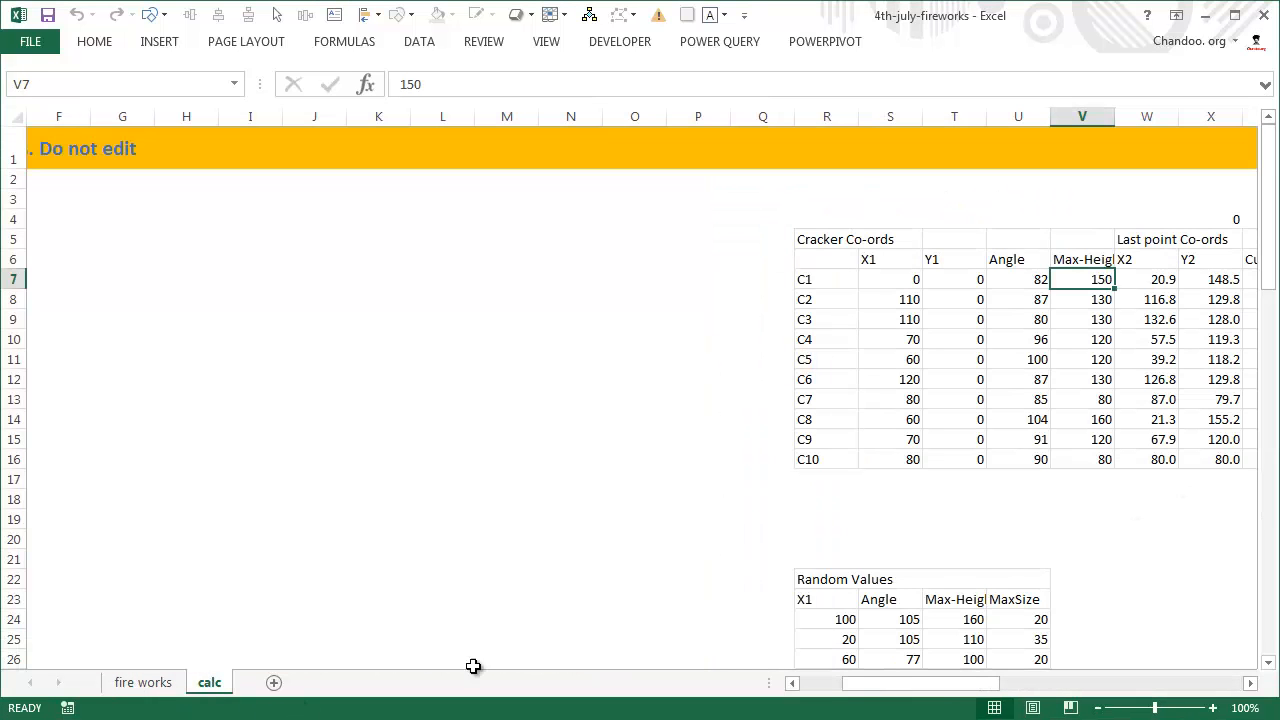
drag(937, 683, 895, 683)
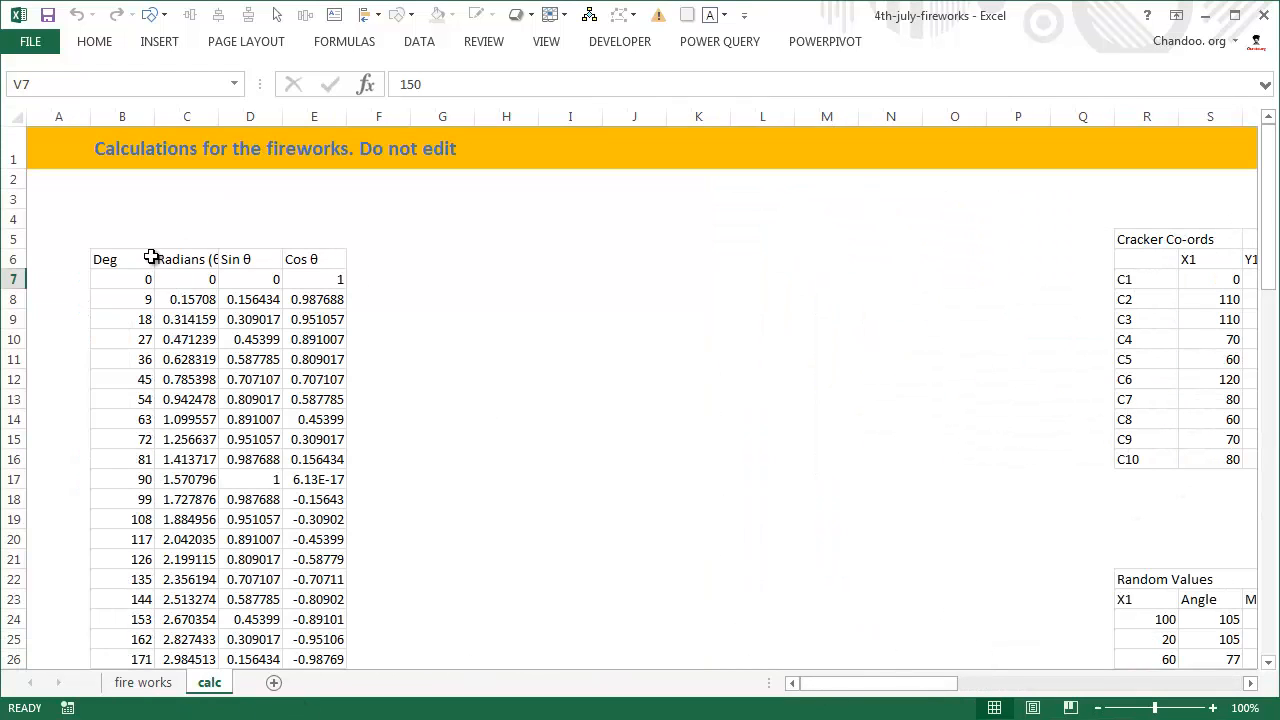
drag(151, 257, 296, 268)
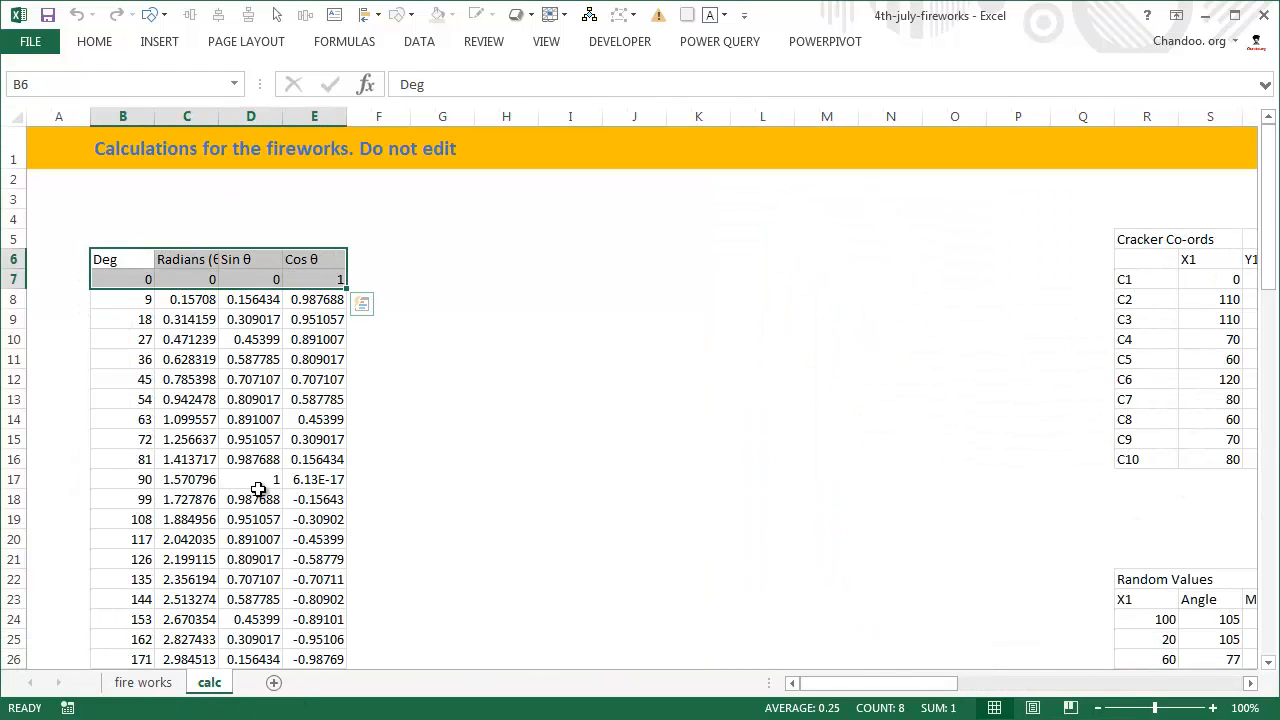
scroll(250, 480, down, 11)
scroll(238, 452, up, 5)
scroll(237, 452, up, 6)
Examine the Cracker Co-ords and Random Values tables, highlighting the labels C1 to C10 and their X1 and Y1 start coordinates.
drag(849, 686, 980, 676)
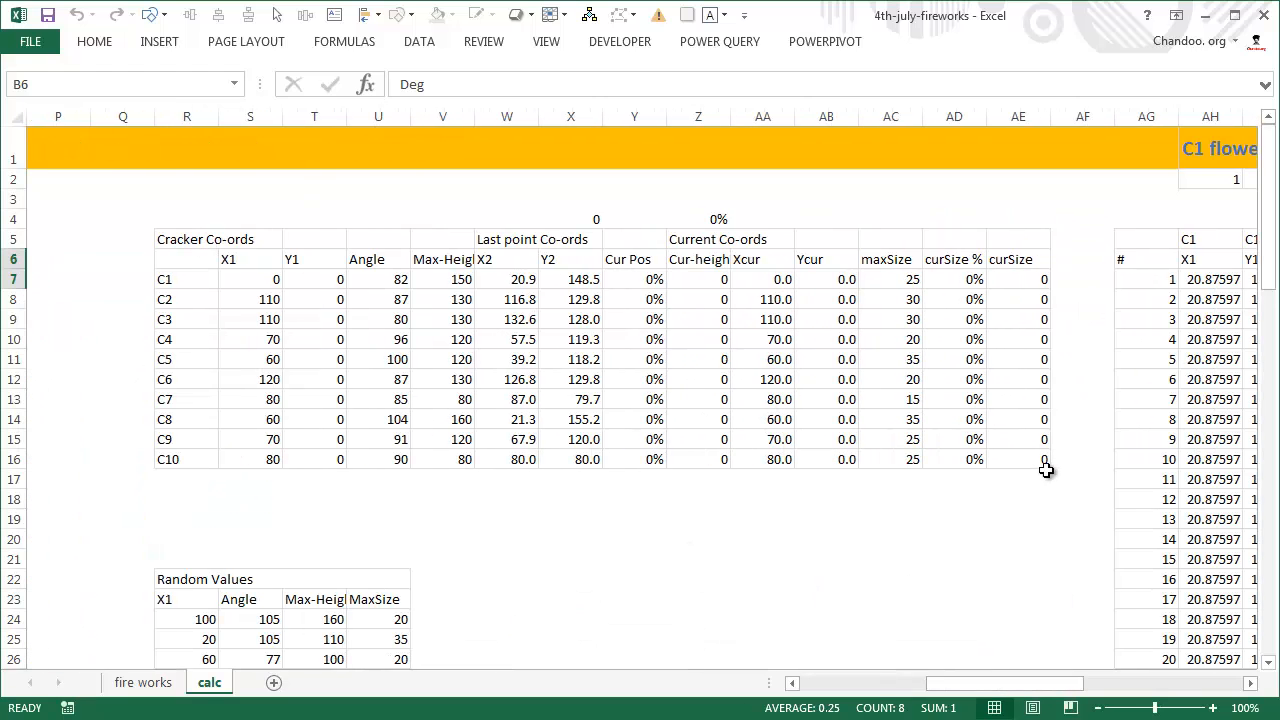
scroll(372, 287, down, 2)
scroll(372, 287, down, 3)
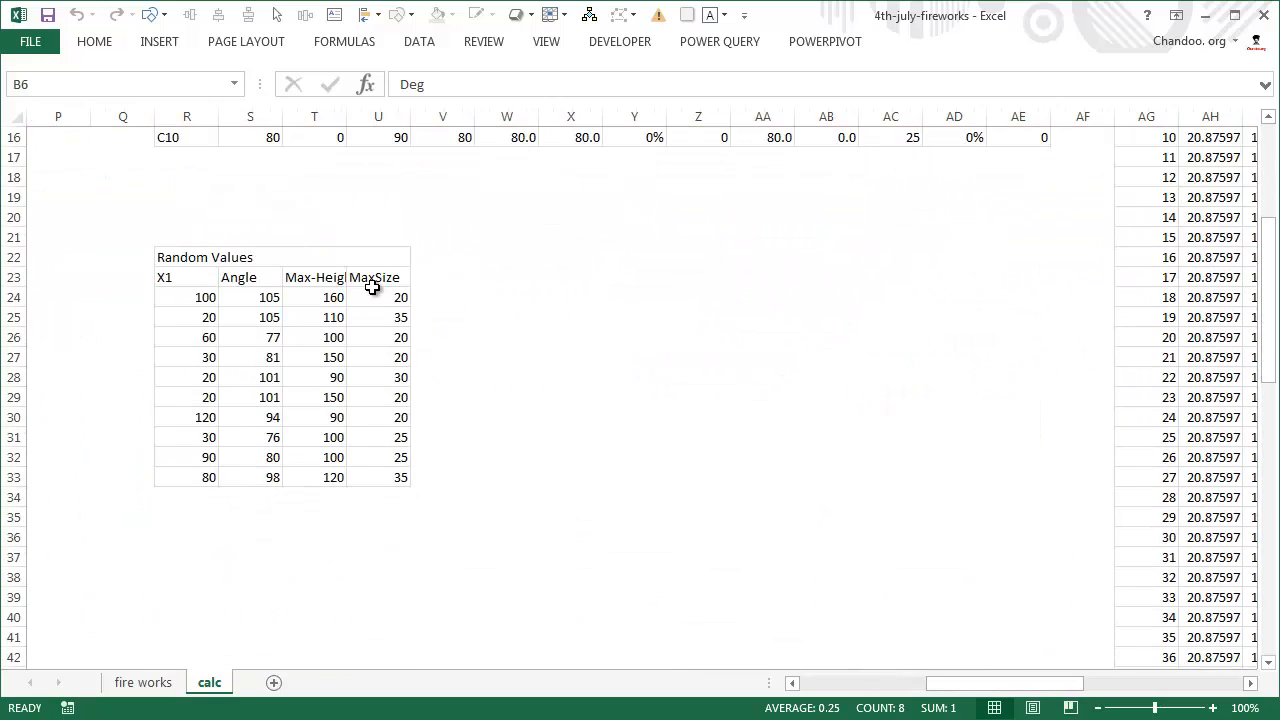
scroll(372, 287, up, 5)
click(170, 280)
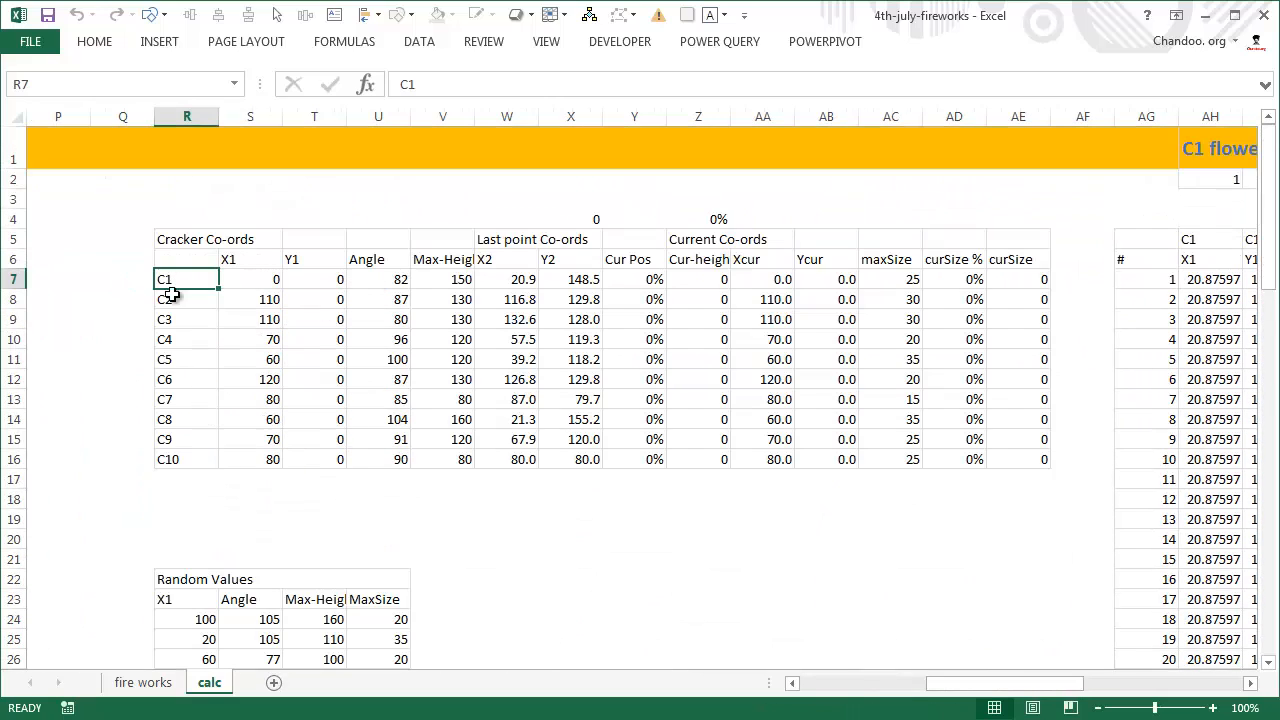
drag(172, 294, 184, 454)
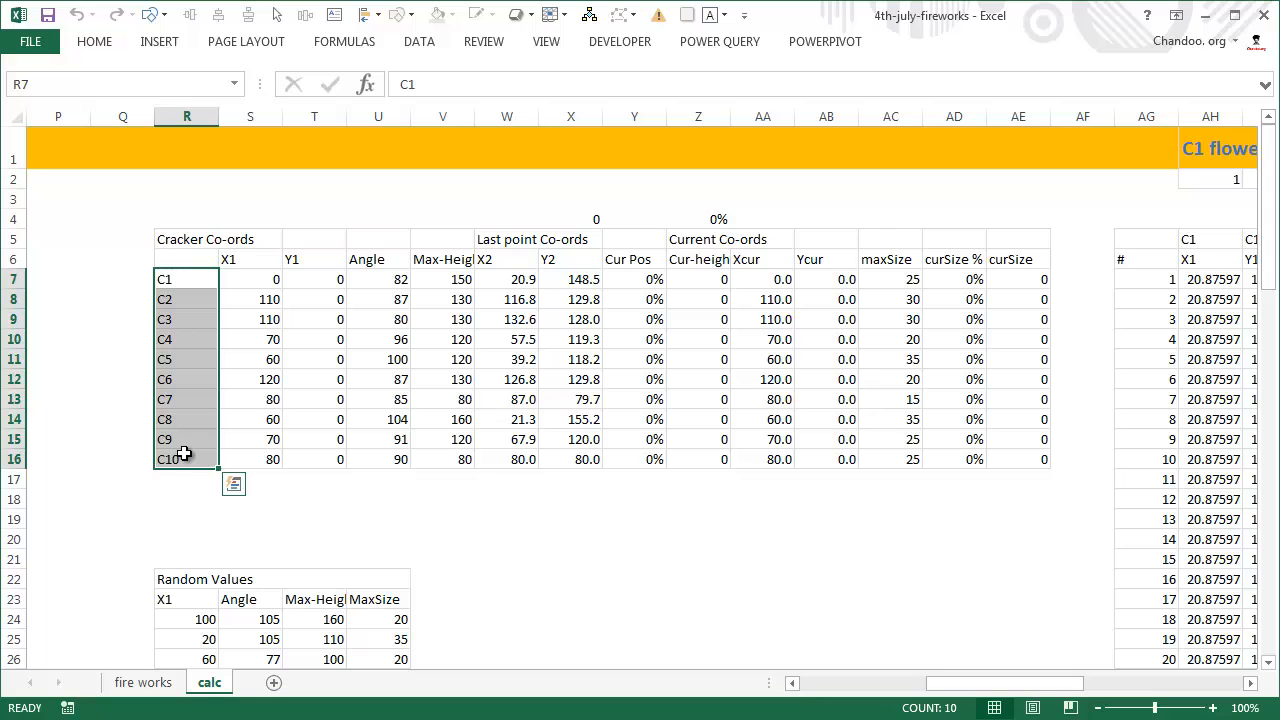
drag(237, 279, 322, 458)
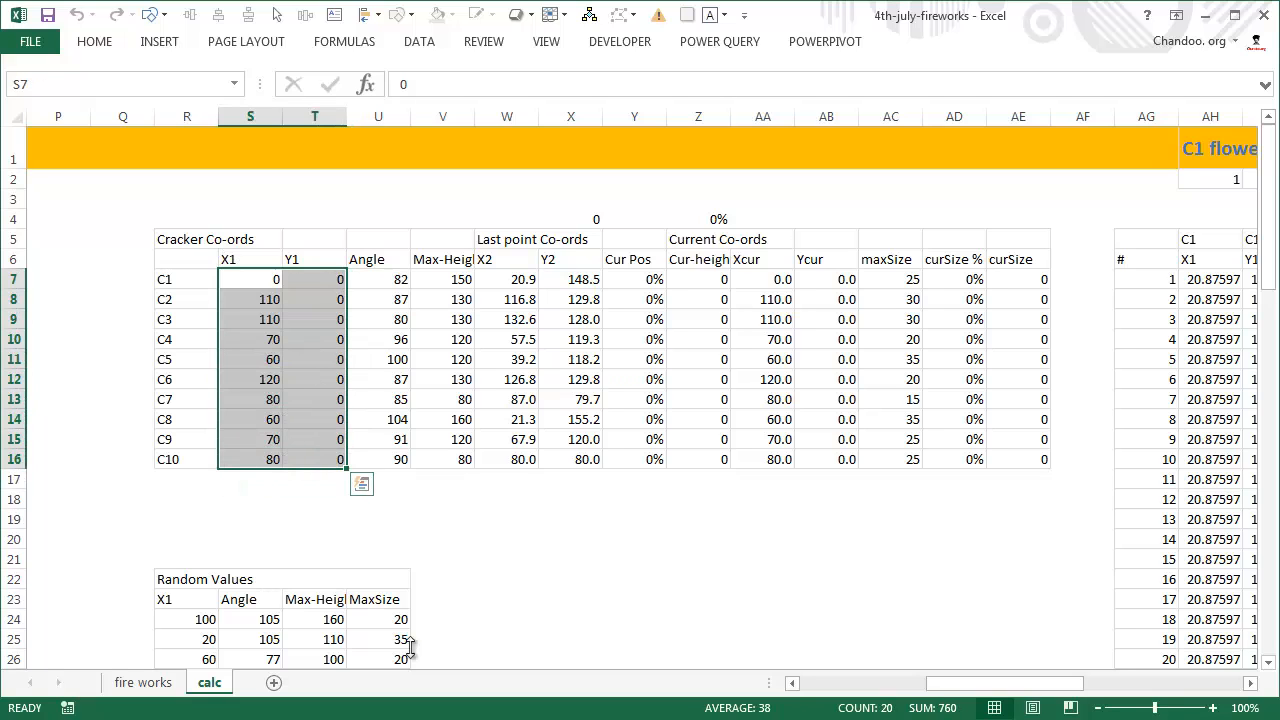
View the fire works sheet, return to calc and inspect the formula behind the random X1 values in R24:R33.
click(143, 682)
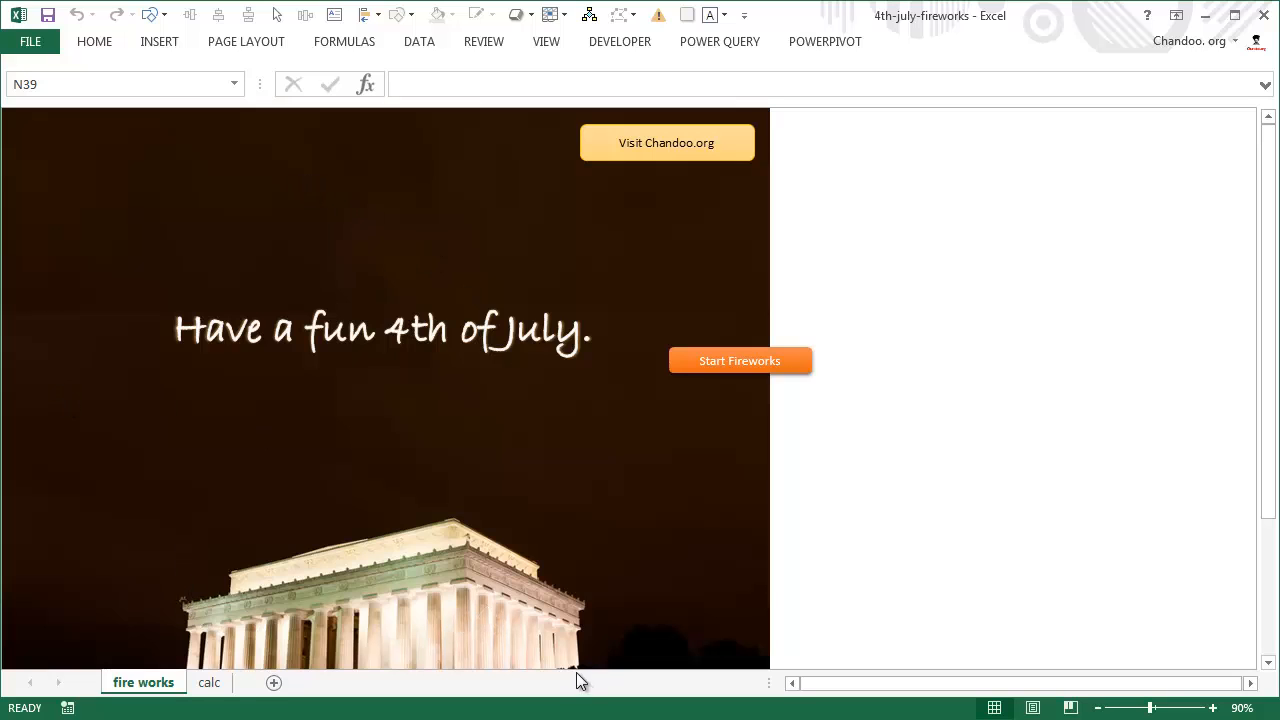
click(203, 684)
scroll(269, 431, down, 4)
scroll(269, 431, down, 1)
drag(175, 357, 197, 537)
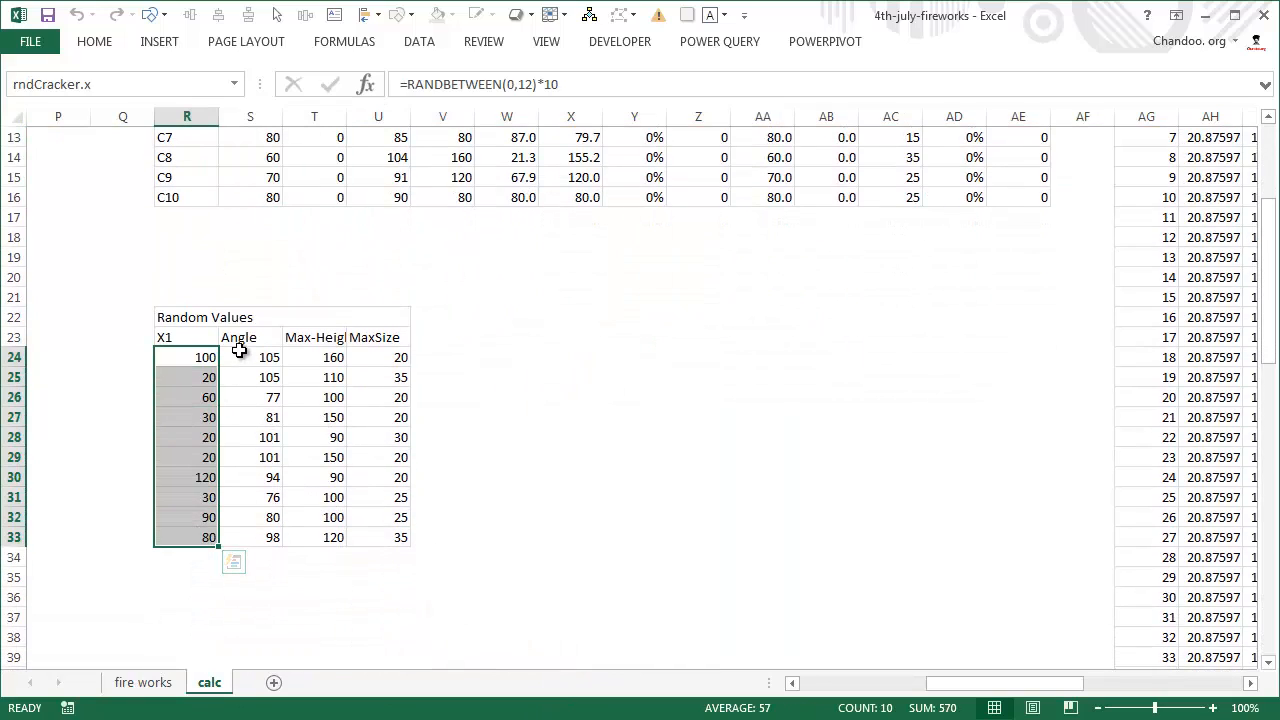
click(172, 357)
key(F2)
key(Escape)
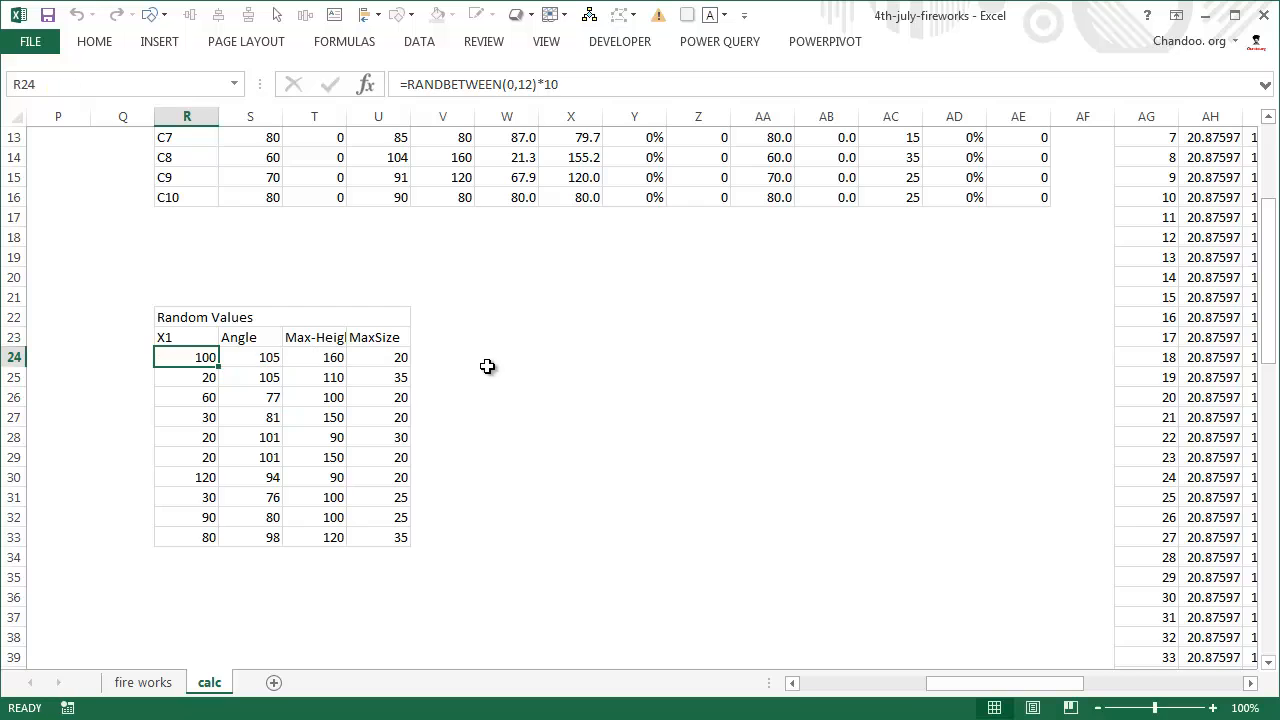
Check cracker C1's X1 start value and Cur Pos percentage against the Random Values table.
scroll(487, 366, up, 4)
click(242, 279)
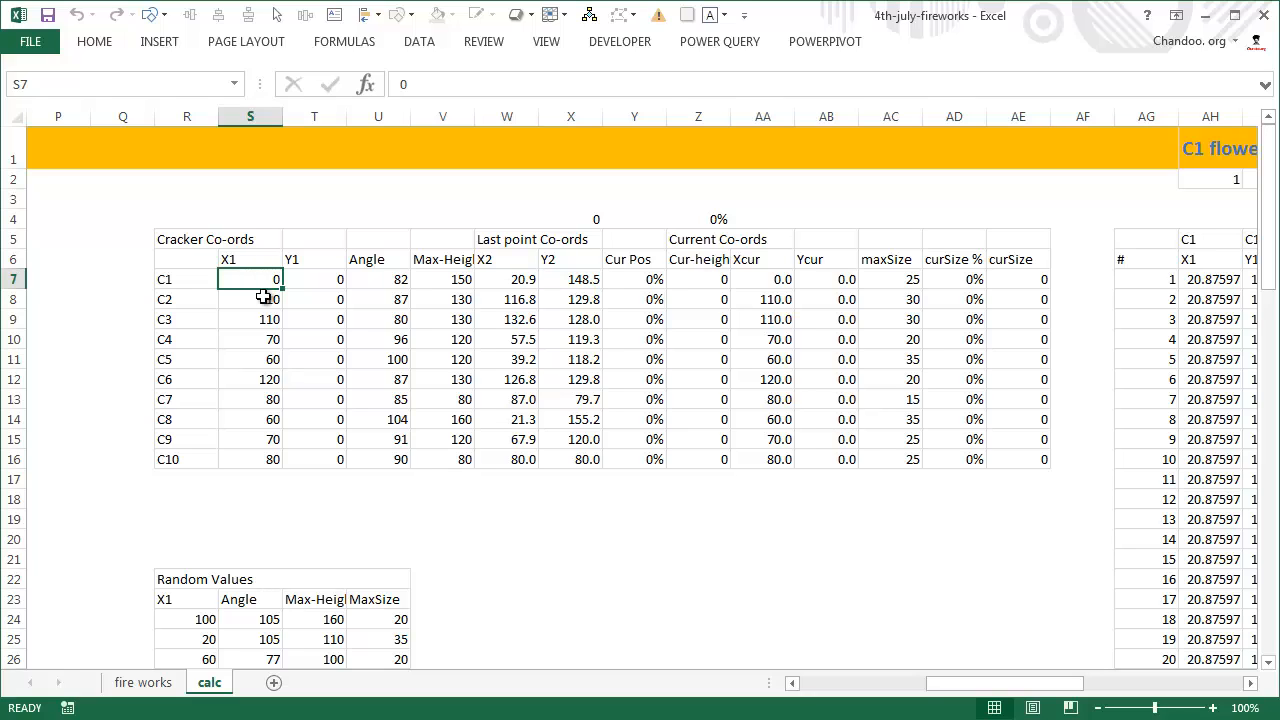
click(655, 280)
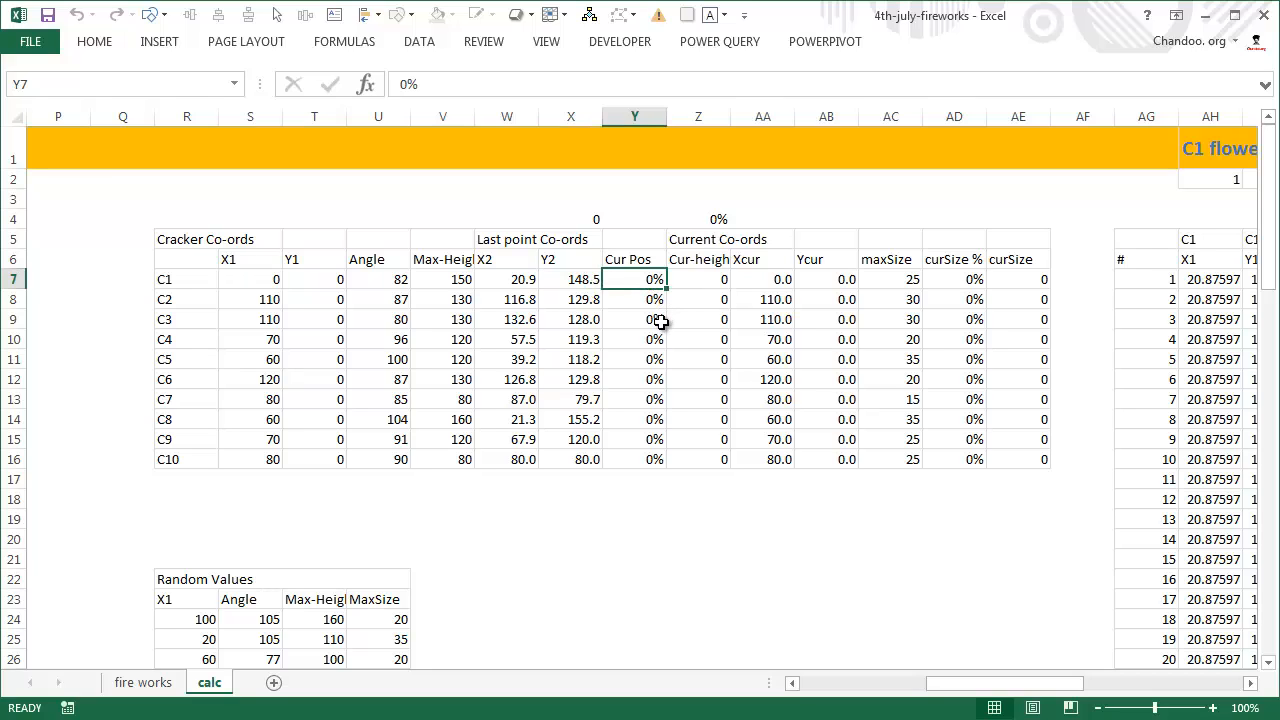
click(240, 283)
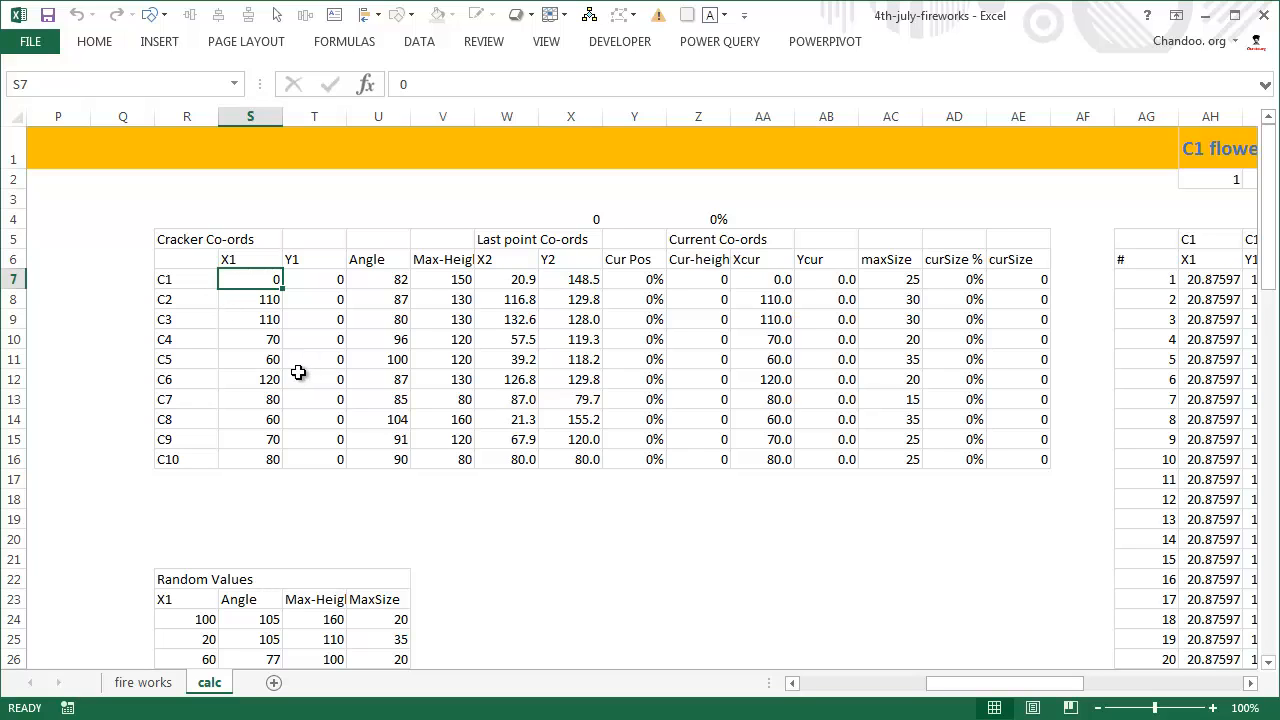
scroll(274, 417, down, 4)
scroll(274, 417, up, 2)
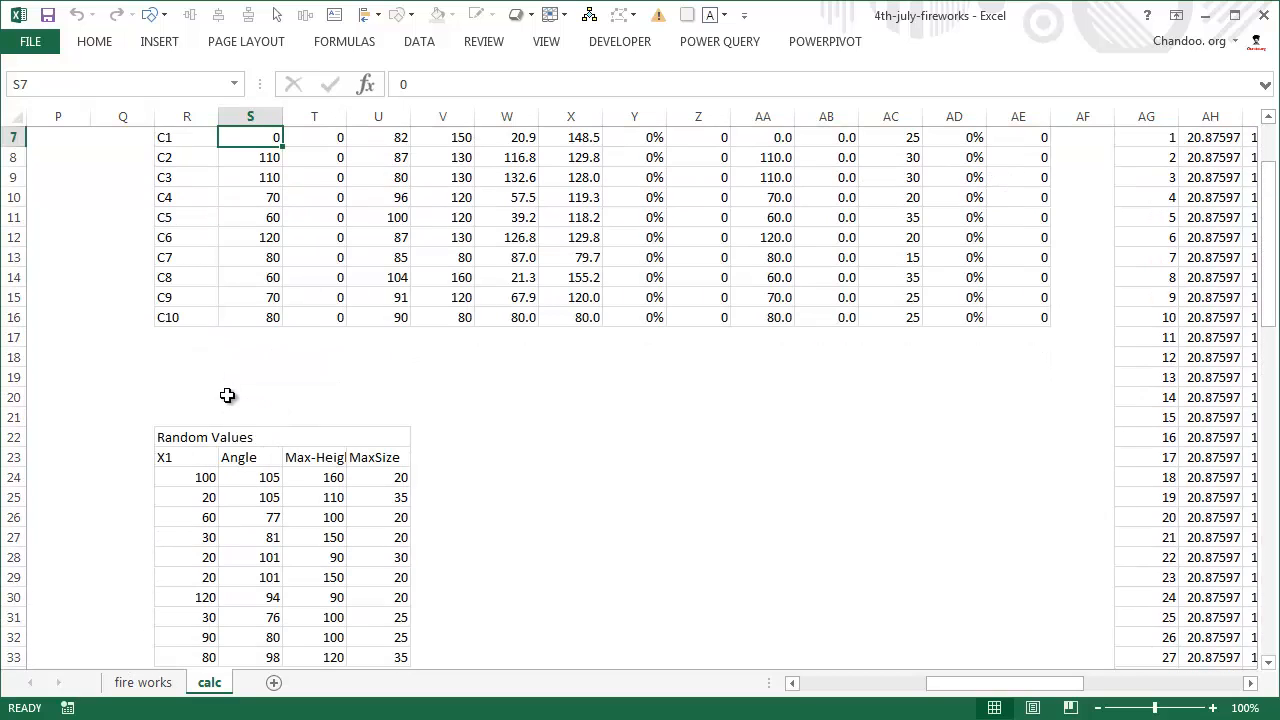
scroll(268, 467, down, 2)
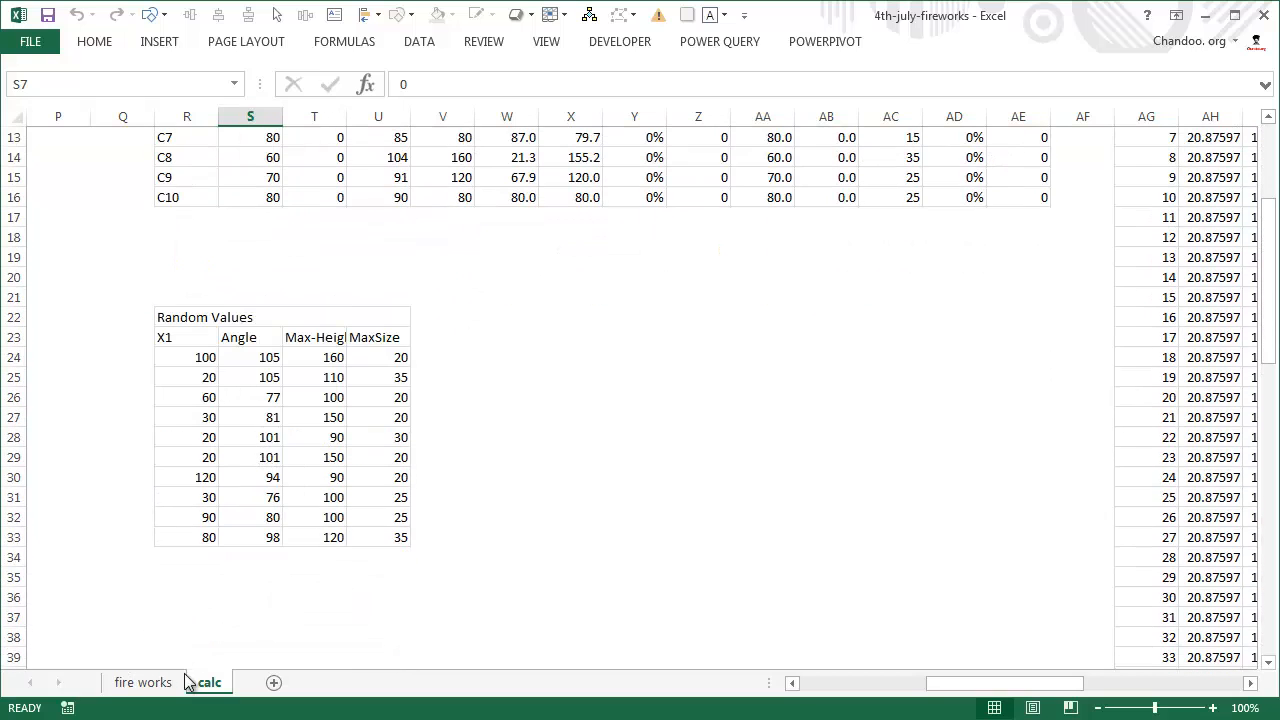
Revisit the fire works sheet and compare the random values in R24:U33 with the crackers' X1 inputs on calc.
click(142, 682)
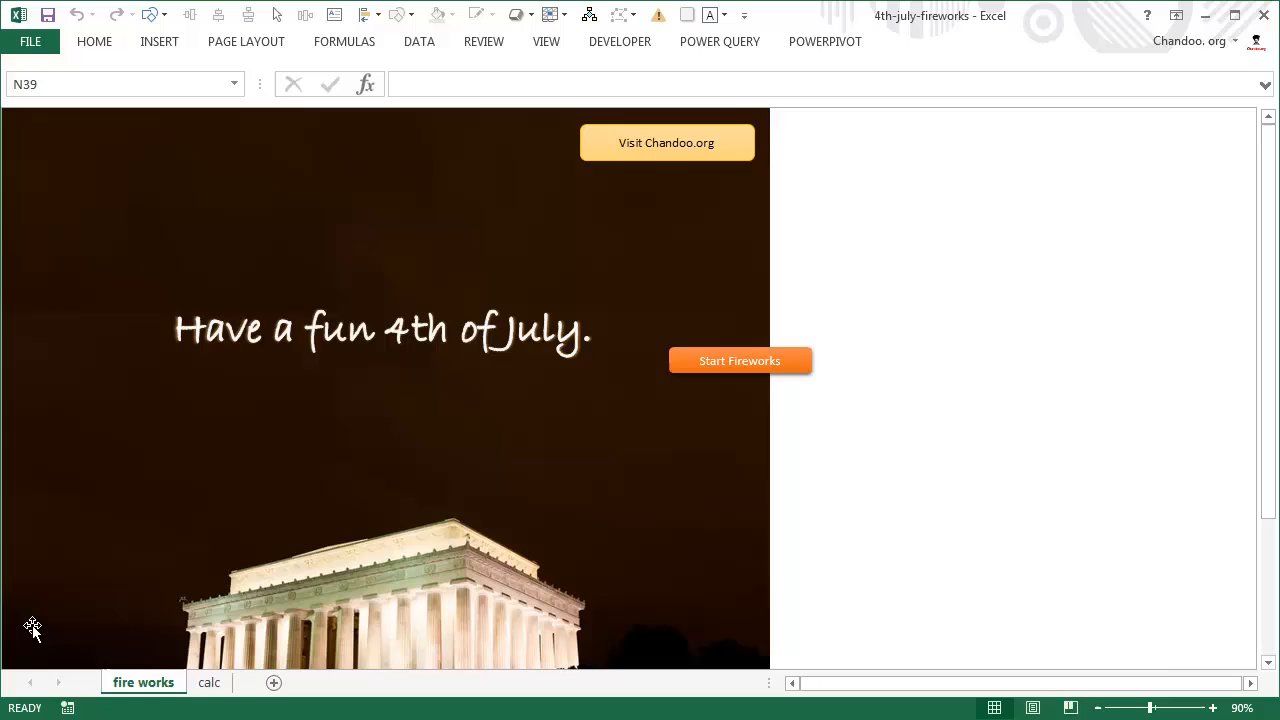
click(209, 682)
drag(200, 358, 372, 535)
scroll(378, 453, up, 4)
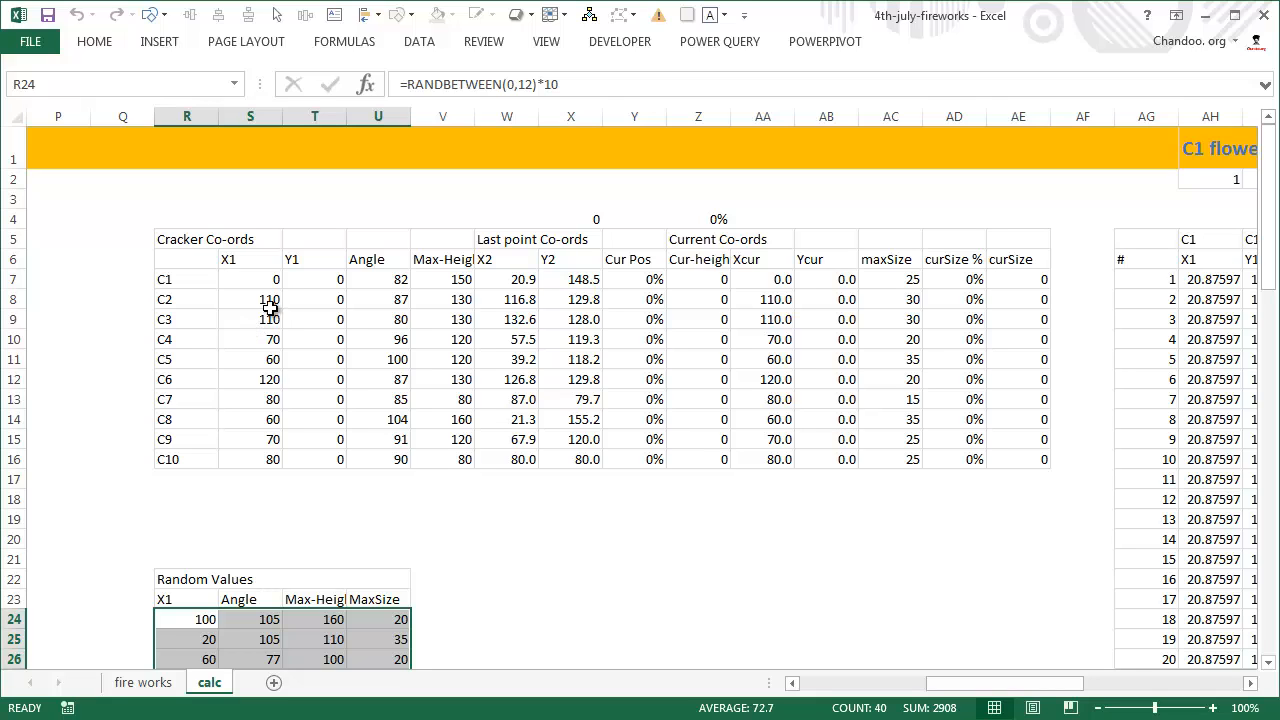
click(254, 286)
click(258, 360)
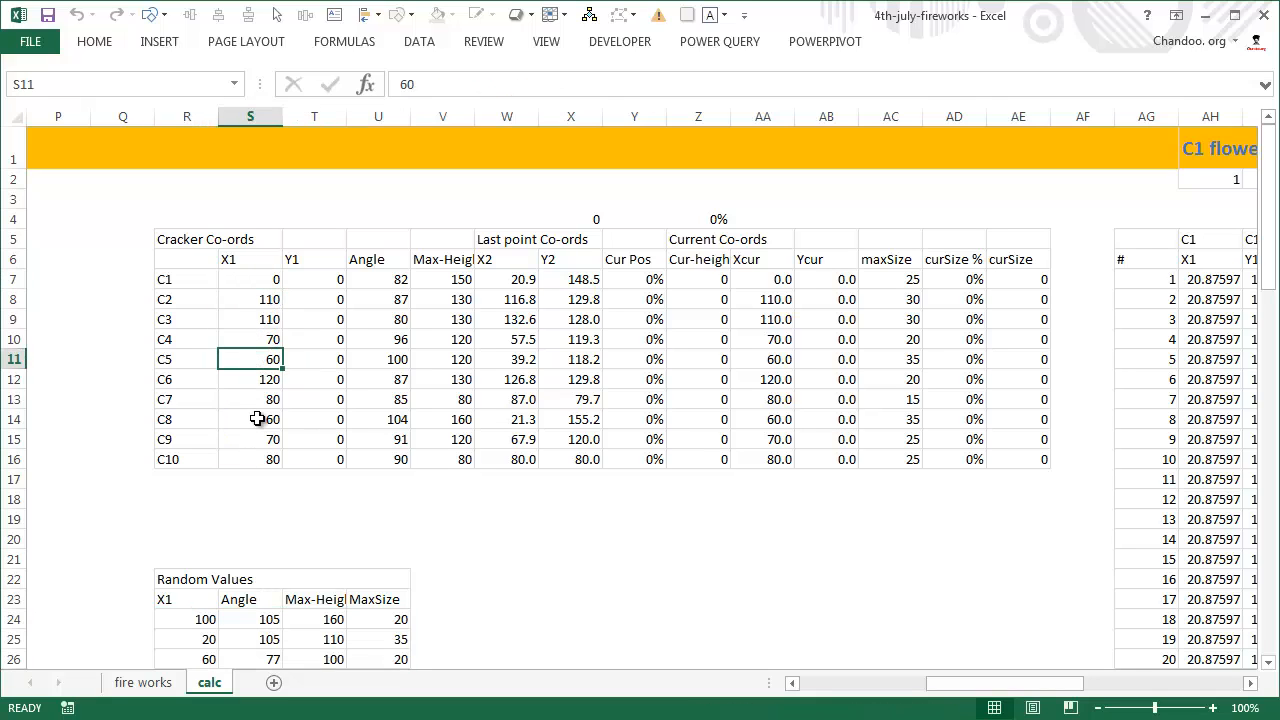
click(258, 419)
scroll(277, 506, down, 3)
scroll(277, 507, up, 1)
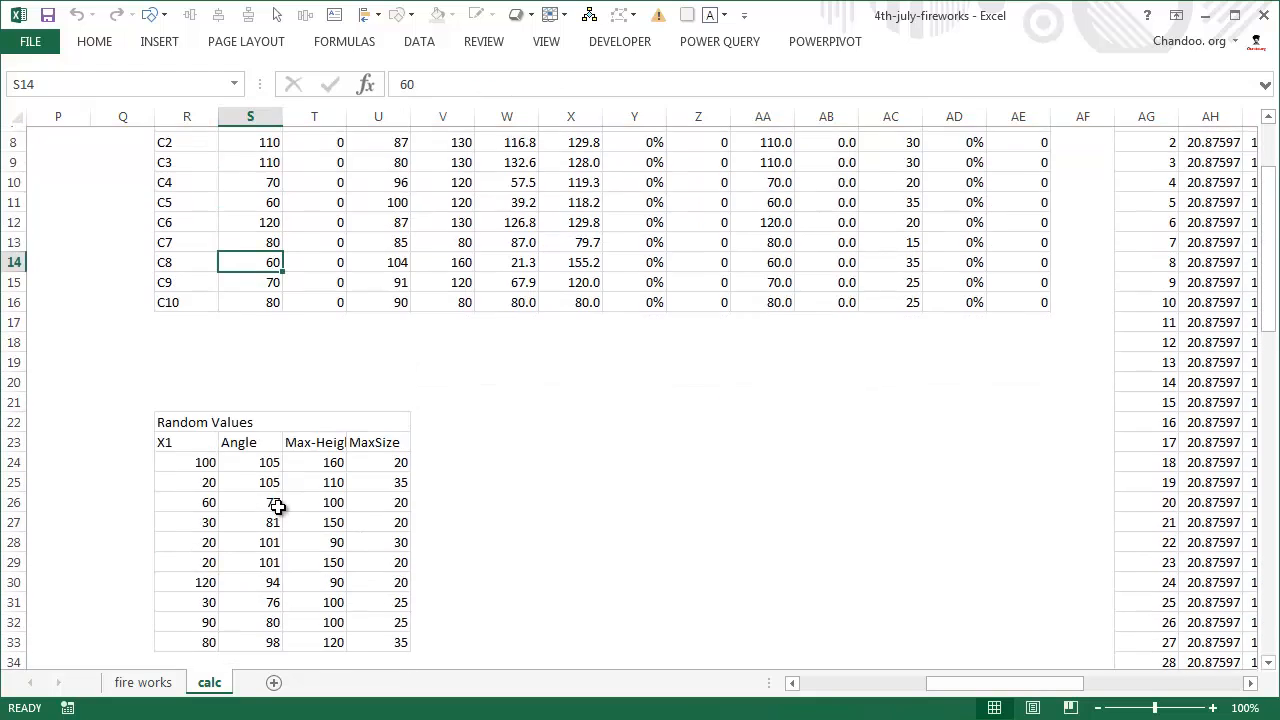
scroll(277, 507, up, 3)
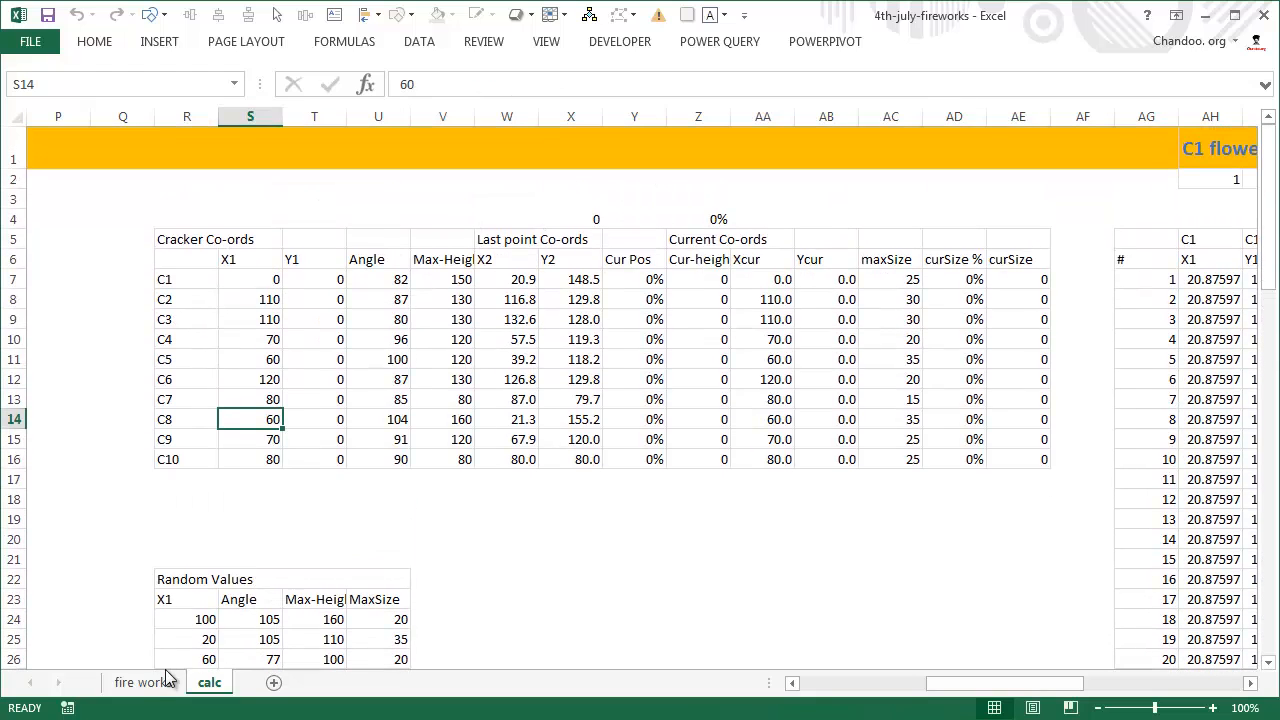
scroll(146, 352, down, 4)
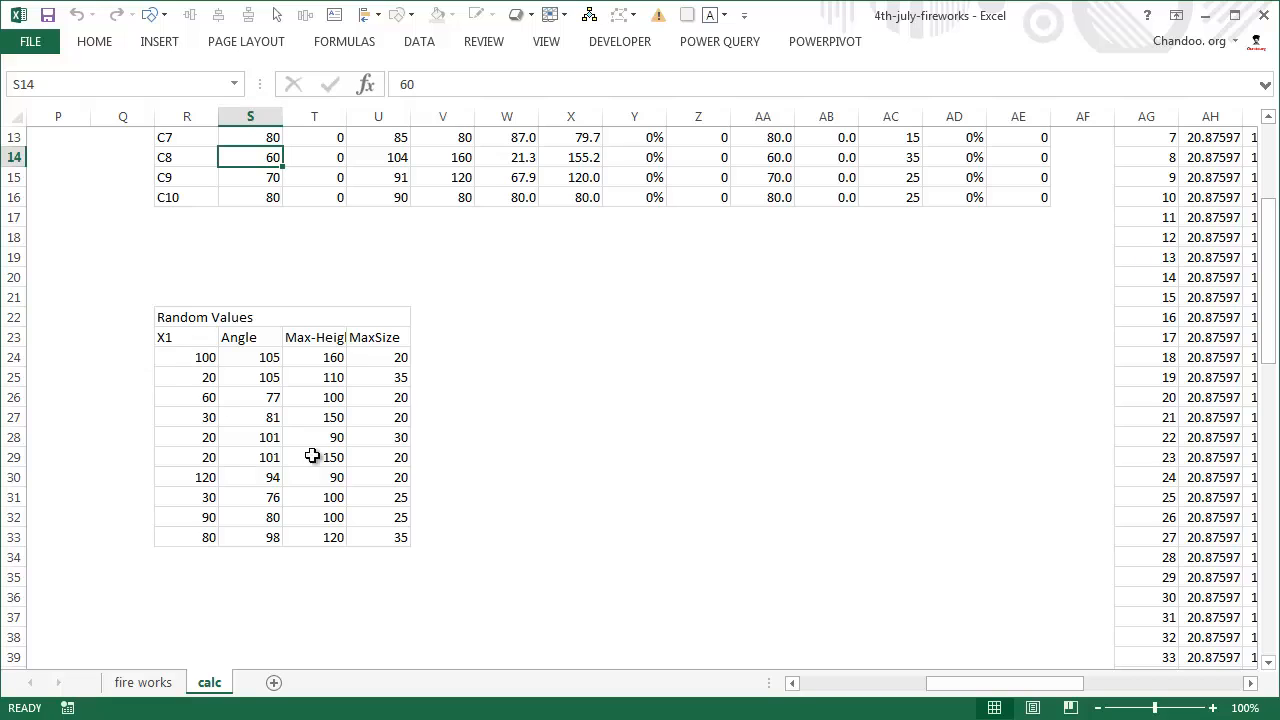
scroll(310, 270, up, 4)
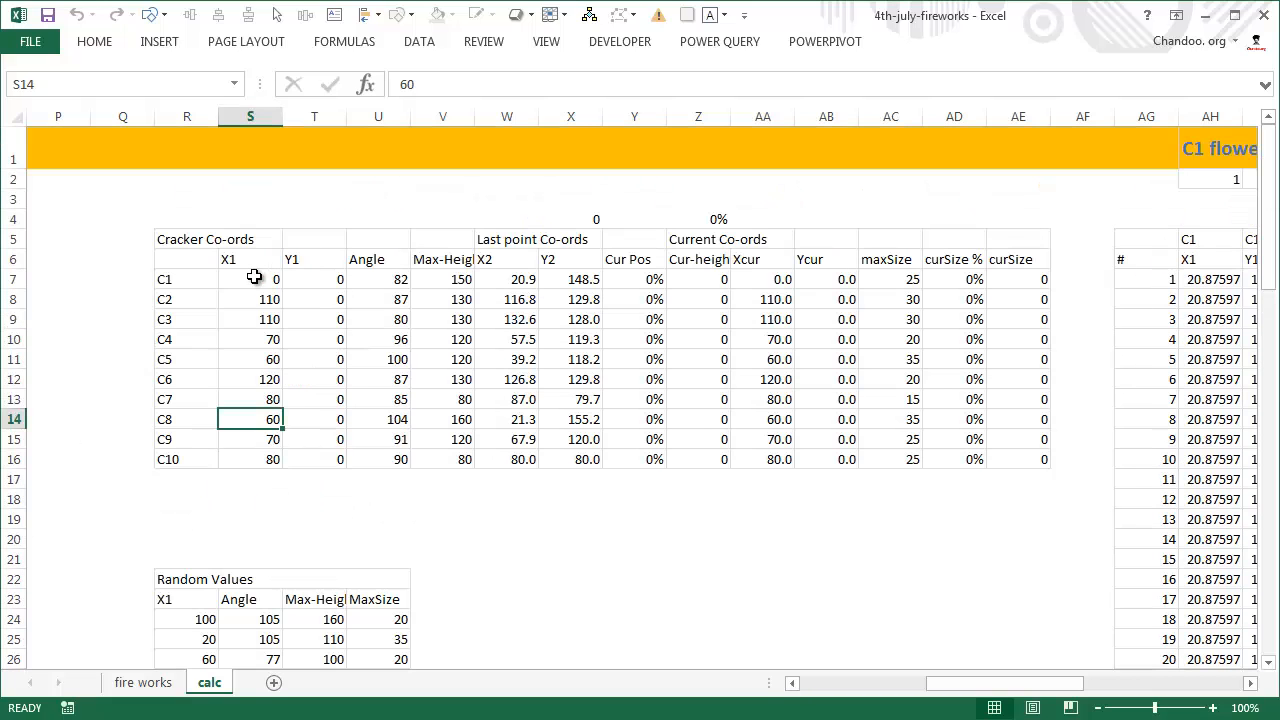
Review the cracker columns X1, Y1, Angle, Max-Height, X2, Y2, Cur Pos and curSize % in the Cracker Co-ords table.
drag(249, 281, 243, 457)
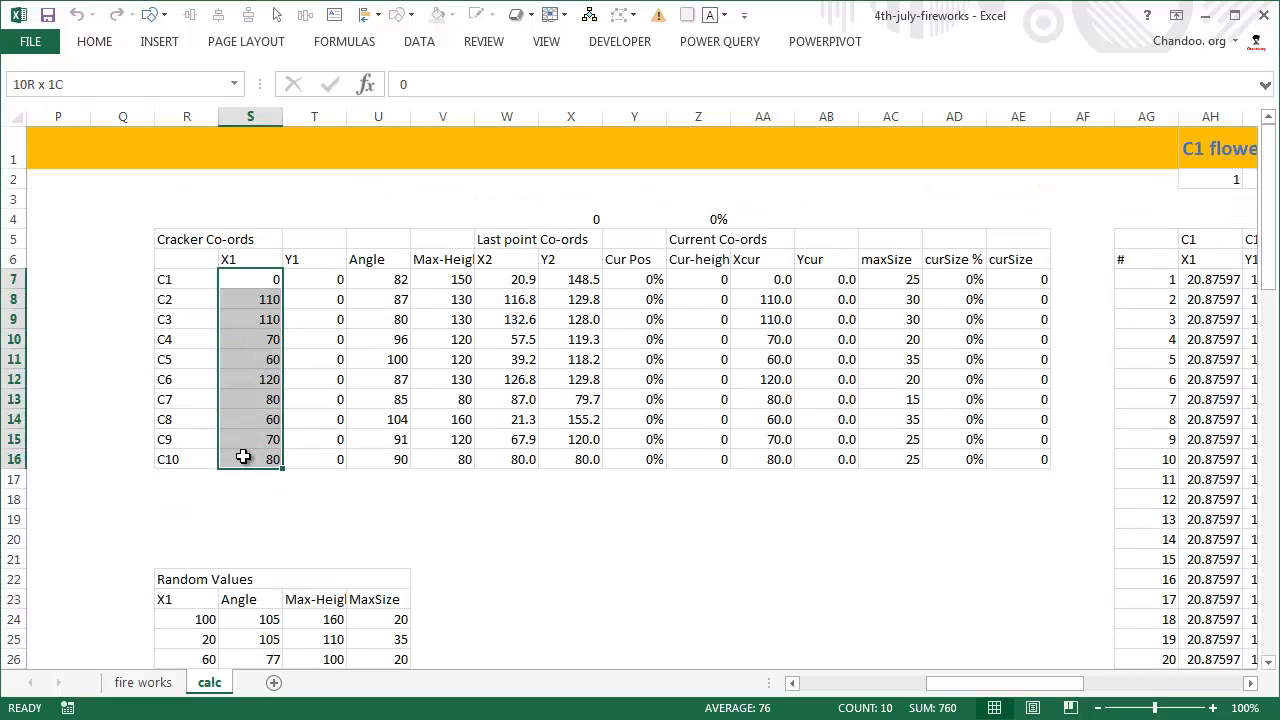
drag(337, 280, 319, 458)
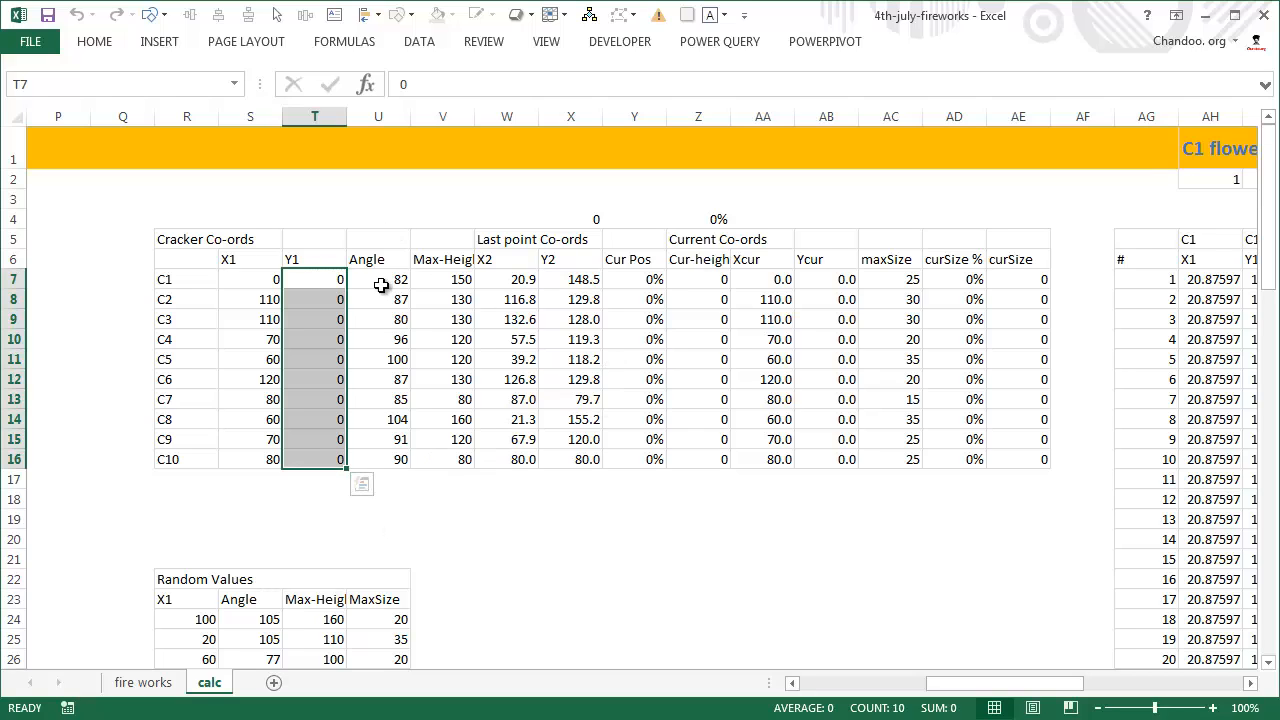
drag(382, 282, 400, 458)
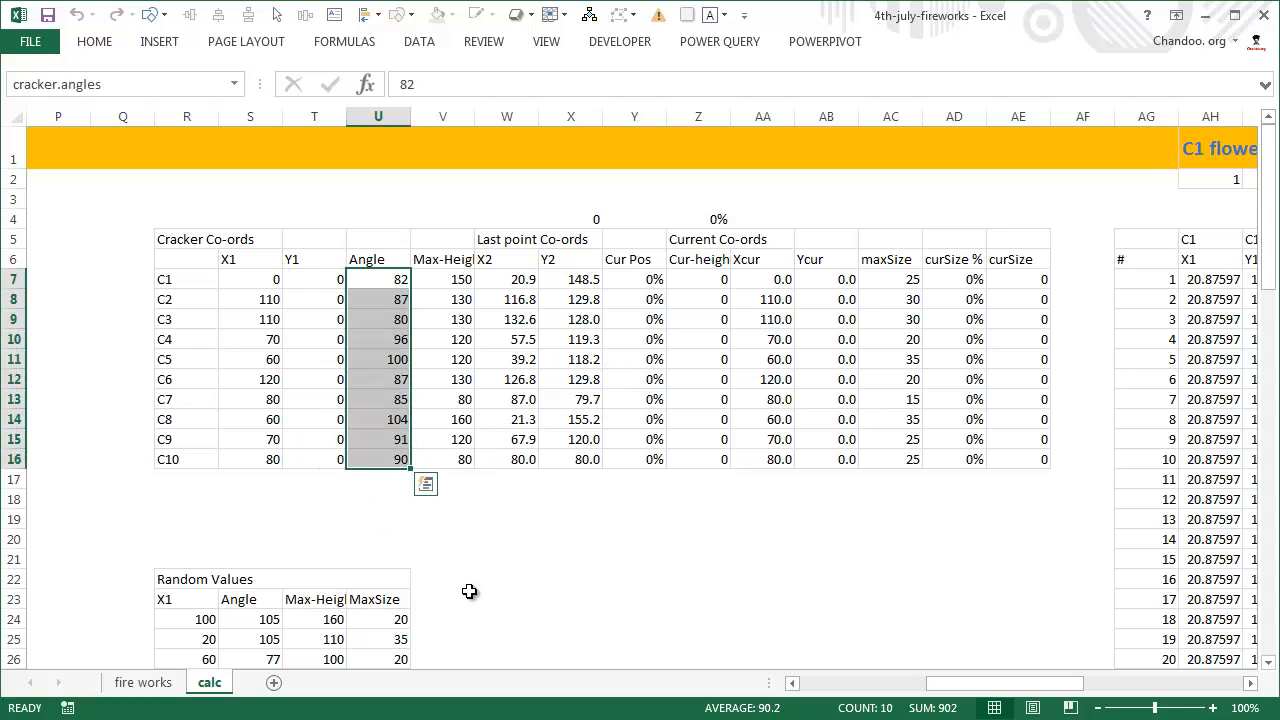
drag(458, 279, 466, 459)
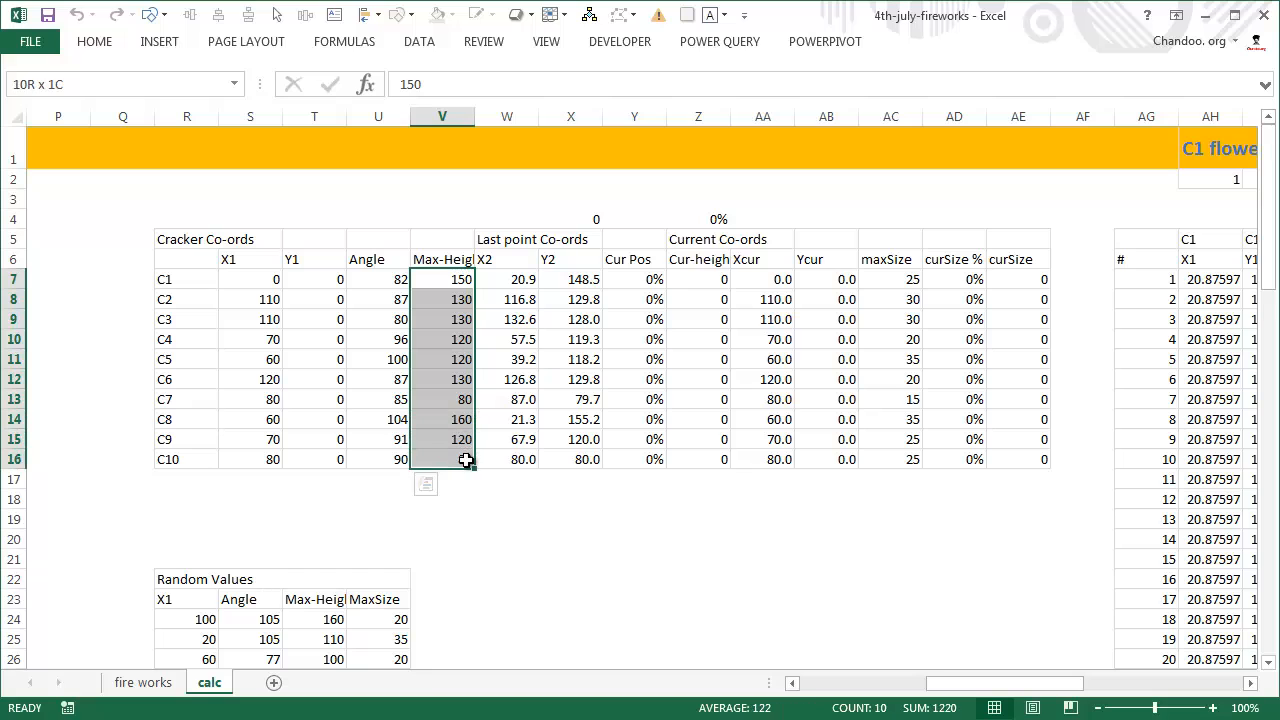
drag(521, 279, 583, 460)
click(630, 276)
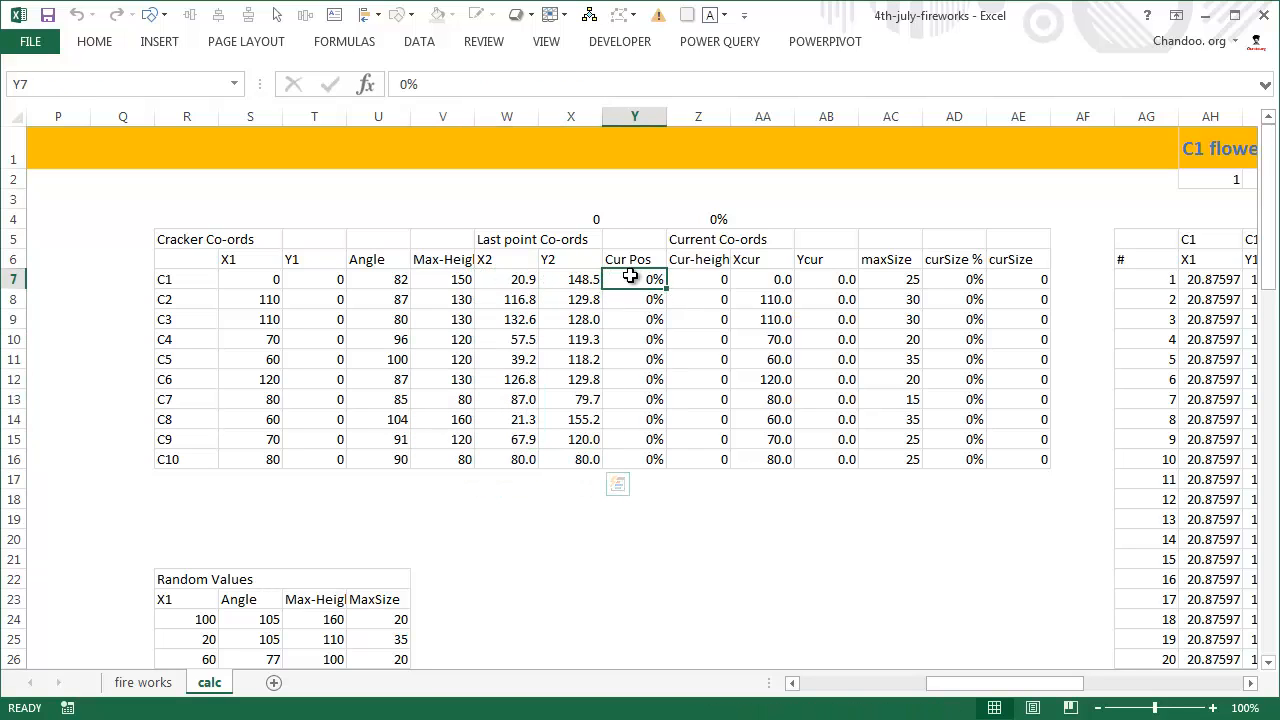
drag(630, 276, 611, 460)
click(641, 279)
click(955, 281)
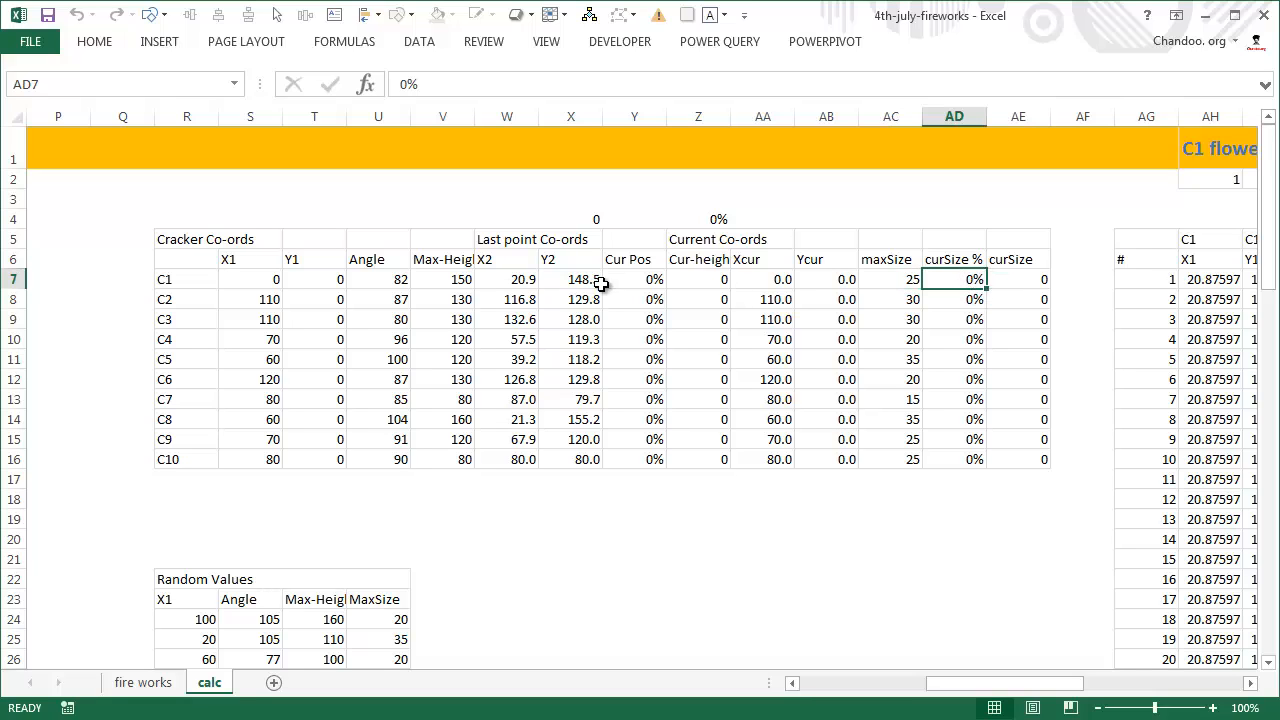
click(637, 300)
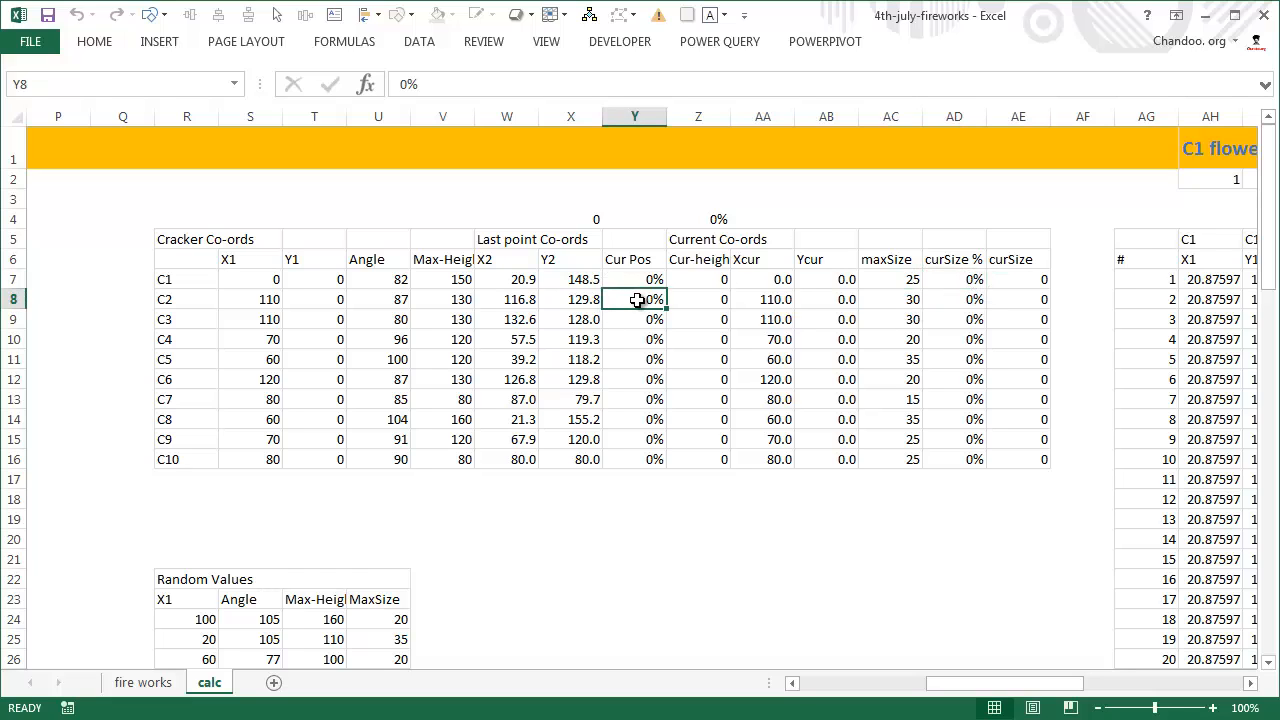
Compare the Cur Pos and curSize % cells of crackers C1 and C2 in the Cracker Co-ords table.
click(965, 295)
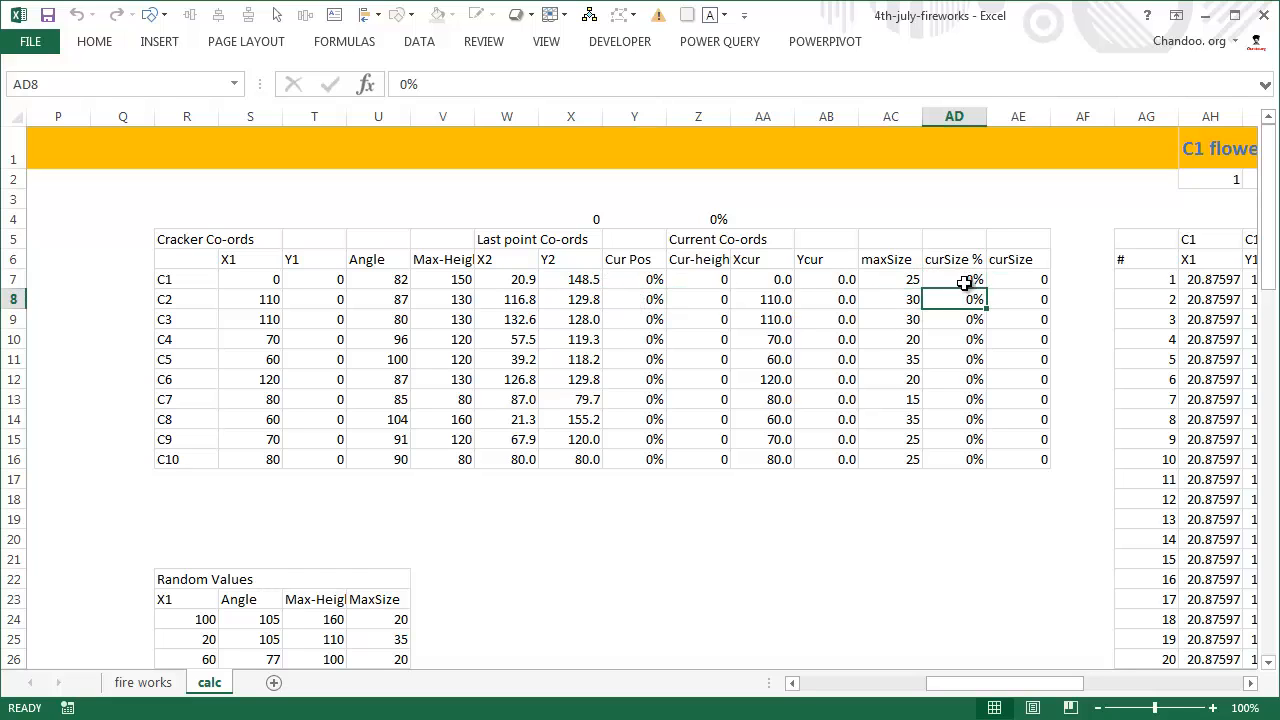
drag(652, 279, 968, 281)
click(635, 279)
click(975, 279)
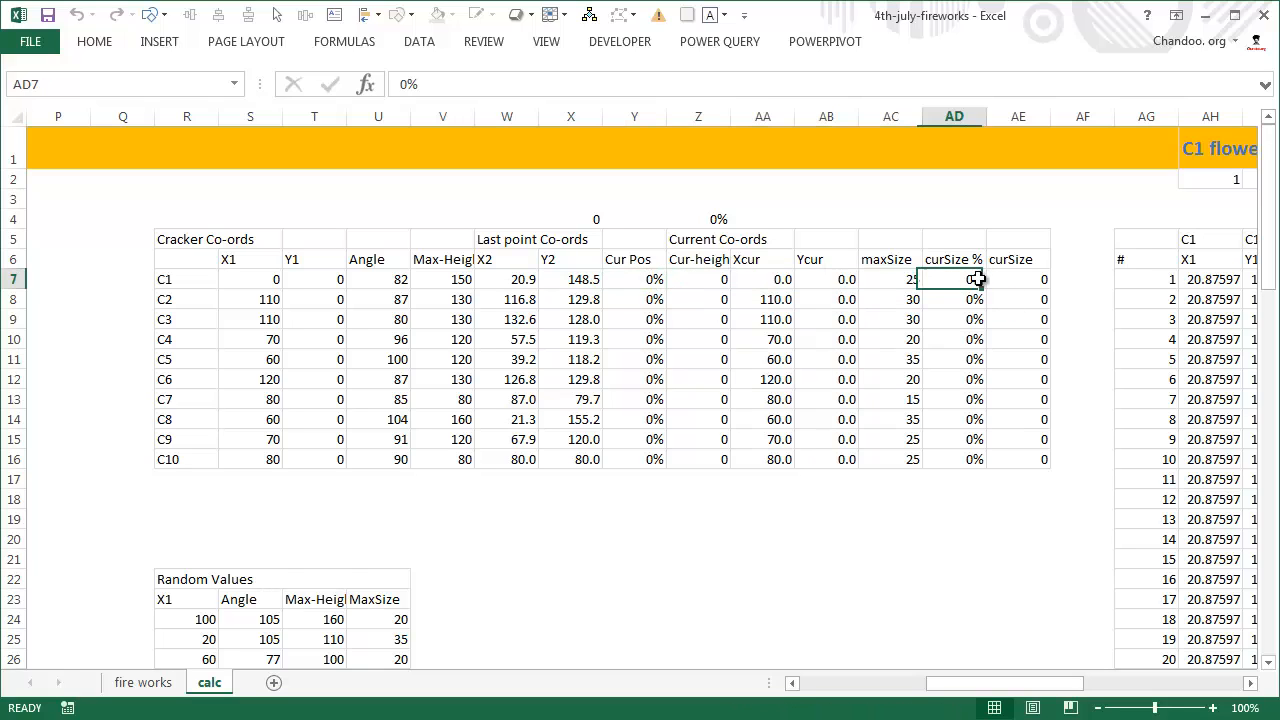
click(650, 283)
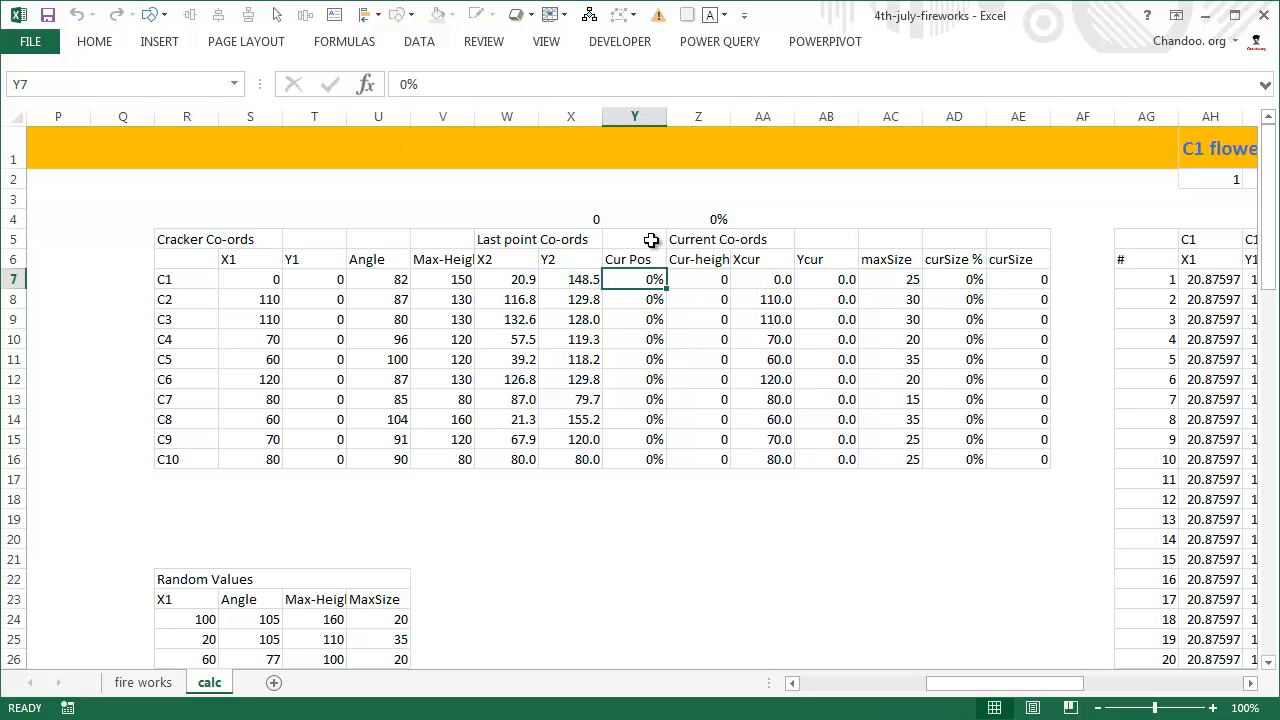
Examine the crackers' flower coordinate columns through BA on calc, then return to the Deg, Radians, Sin and Cos table.
drag(1082, 689, 1247, 706)
scroll(420, 356, down, 6)
scroll(420, 356, down, 15)
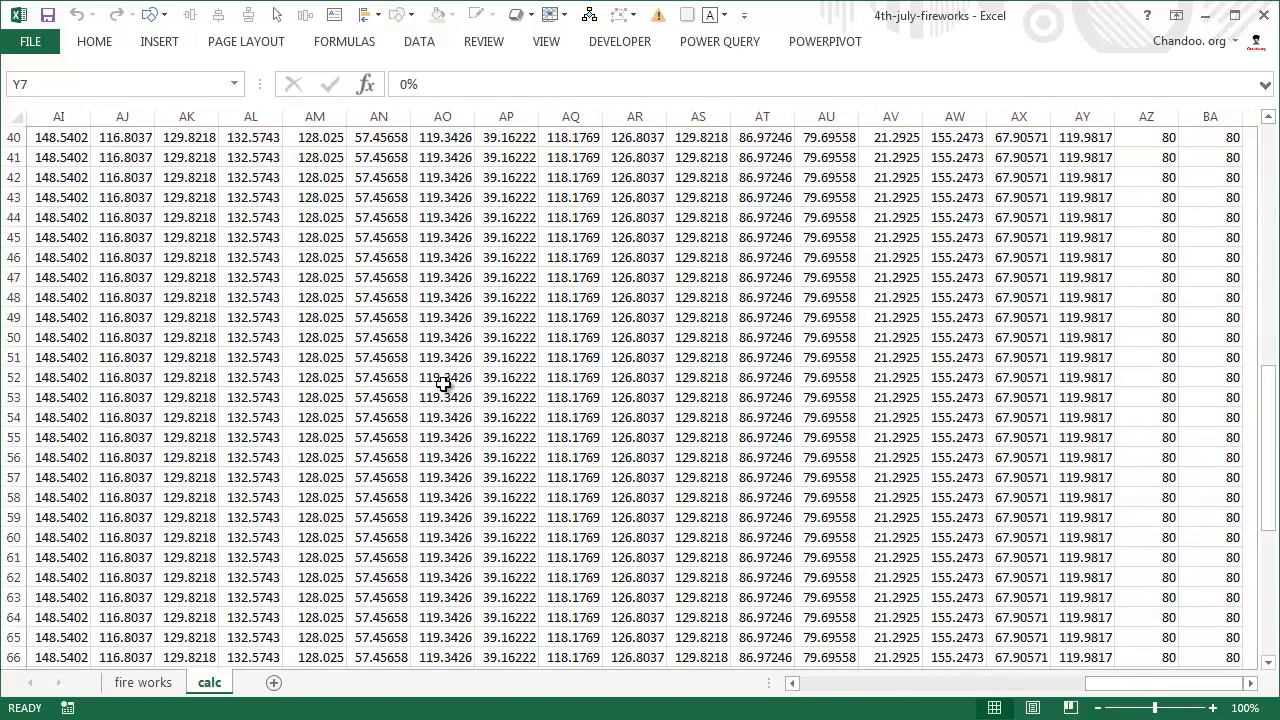
scroll(749, 446, up, 7)
scroll(750, 445, up, 14)
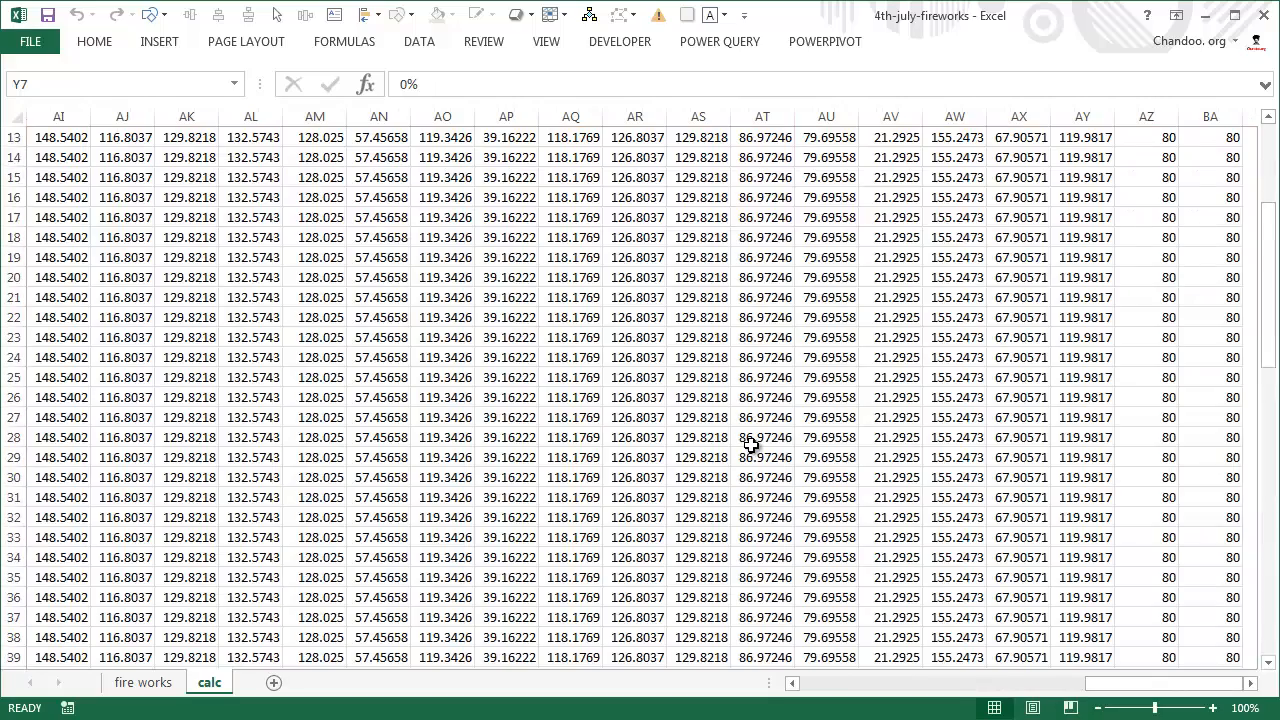
drag(1120, 695, 815, 690)
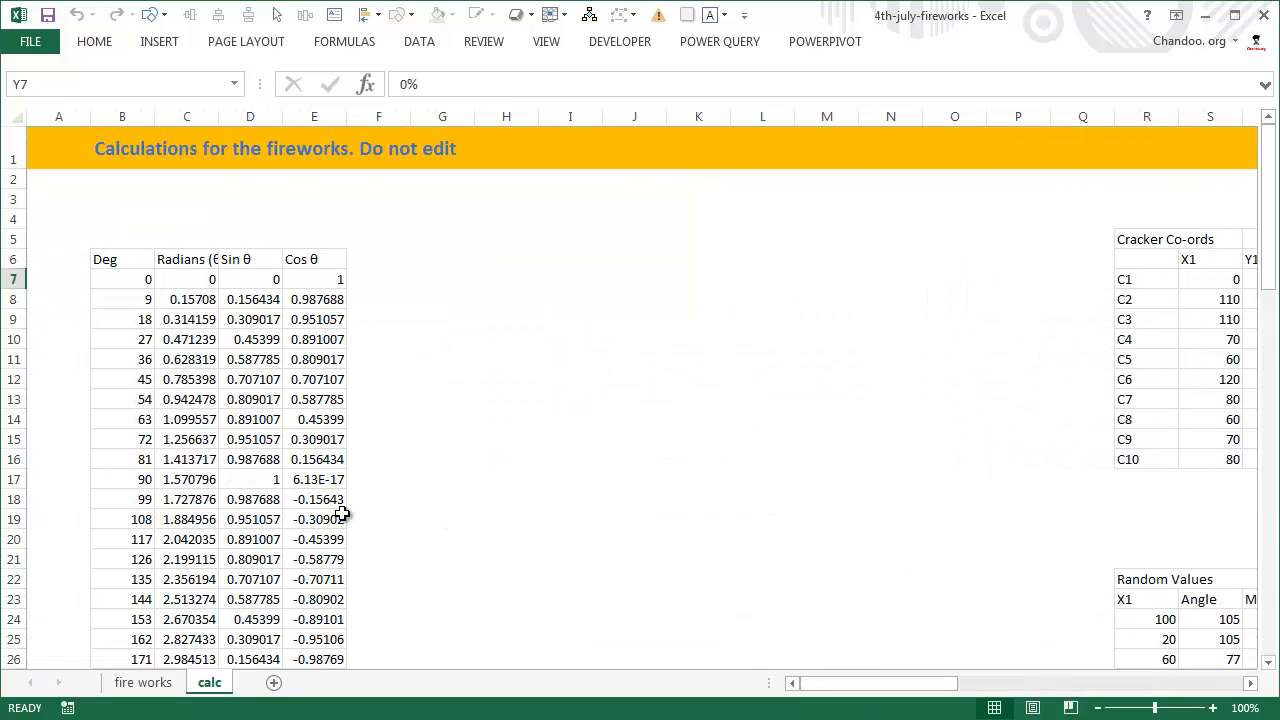
Go to the fire works sheet, select the memorial picture and examine the scene around it.
click(143, 682)
scroll(362, 507, down, 4)
scroll(390, 441, up, 1)
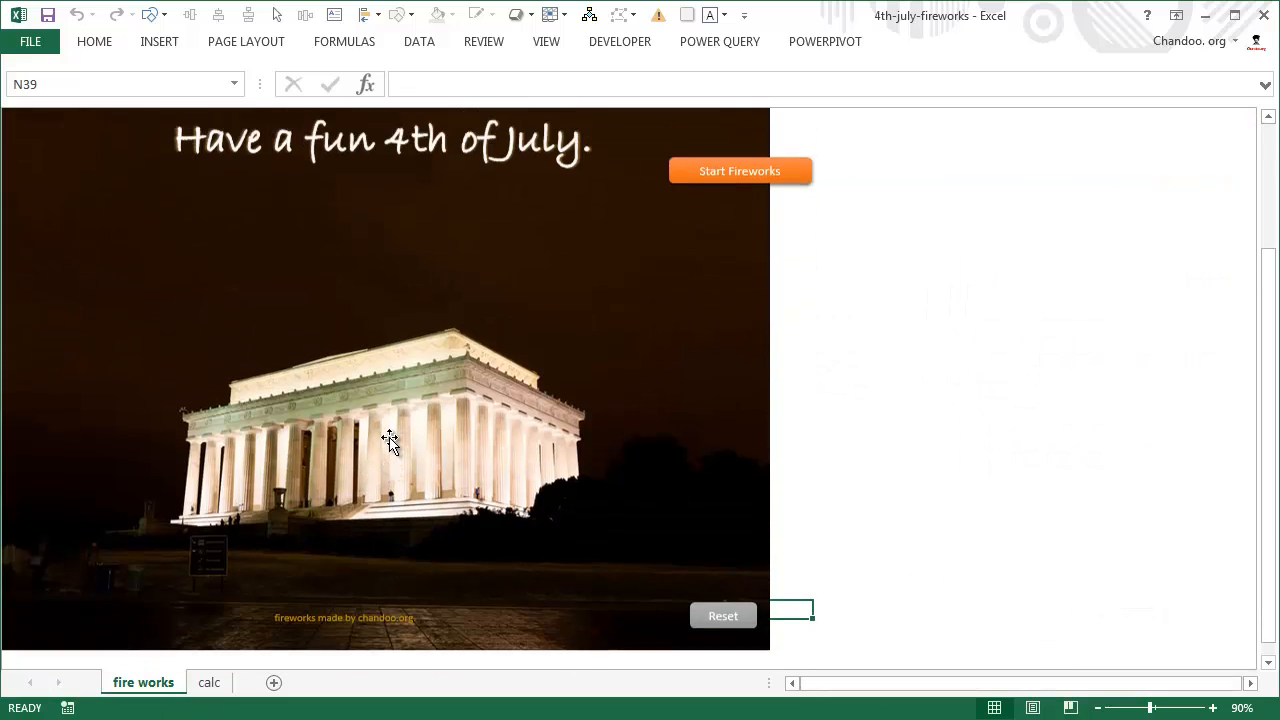
click(390, 441)
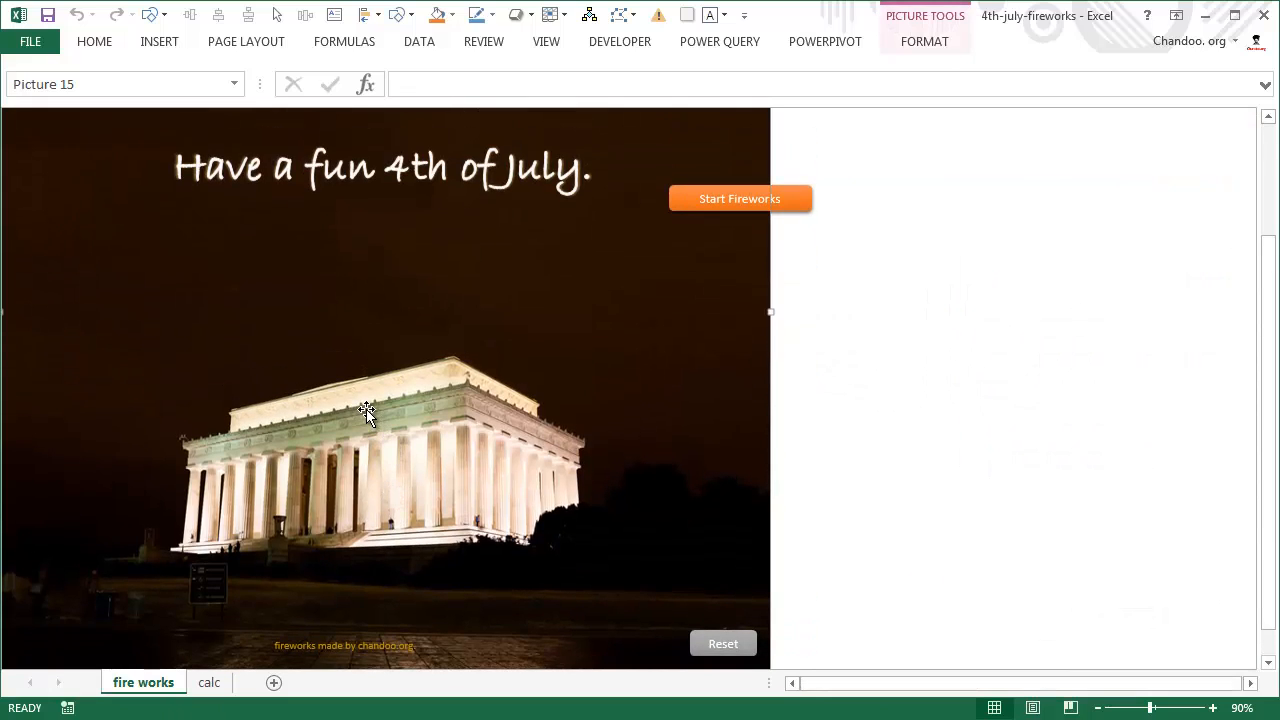
scroll(390, 416, up, 3)
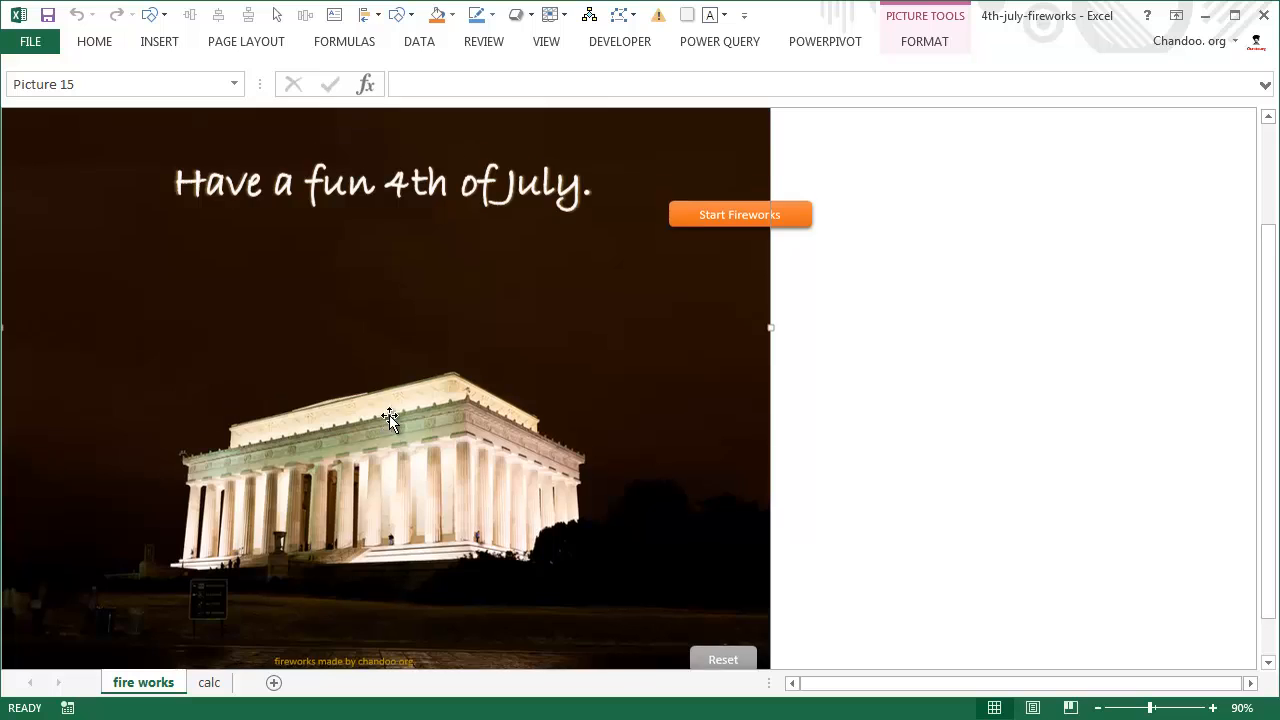
scroll(390, 416, down, 3)
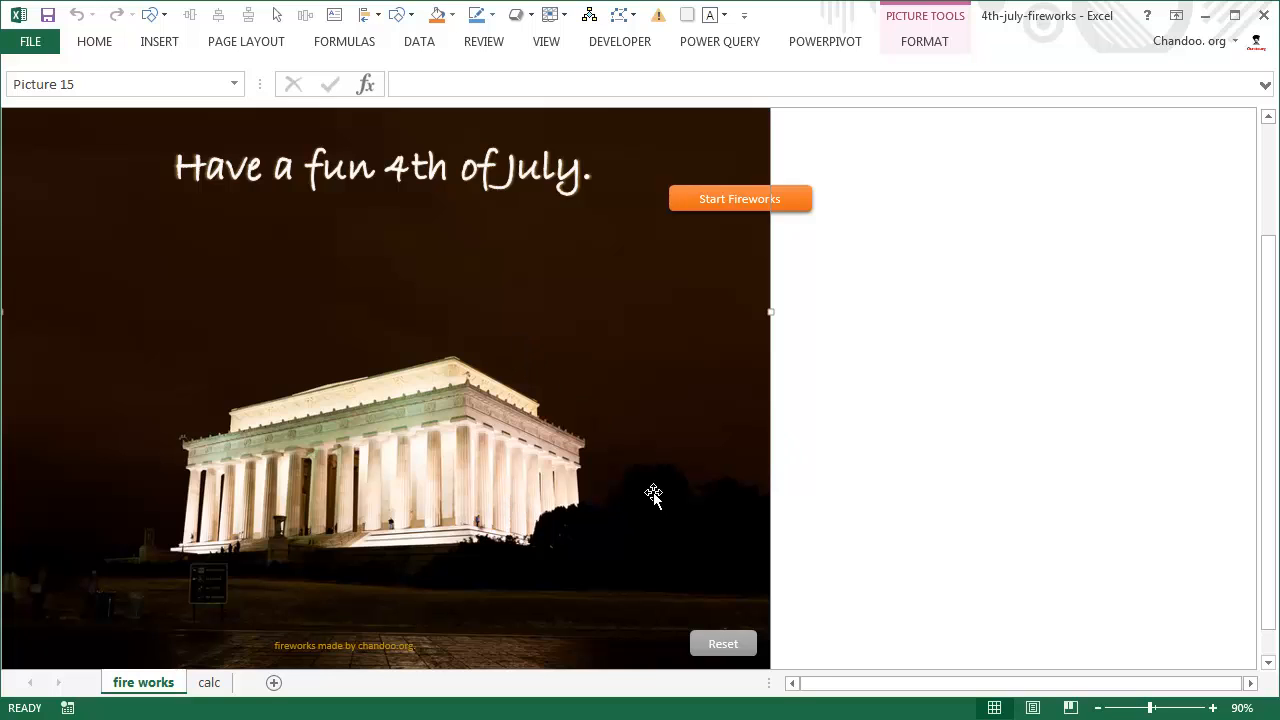
scroll(634, 251, up, 3)
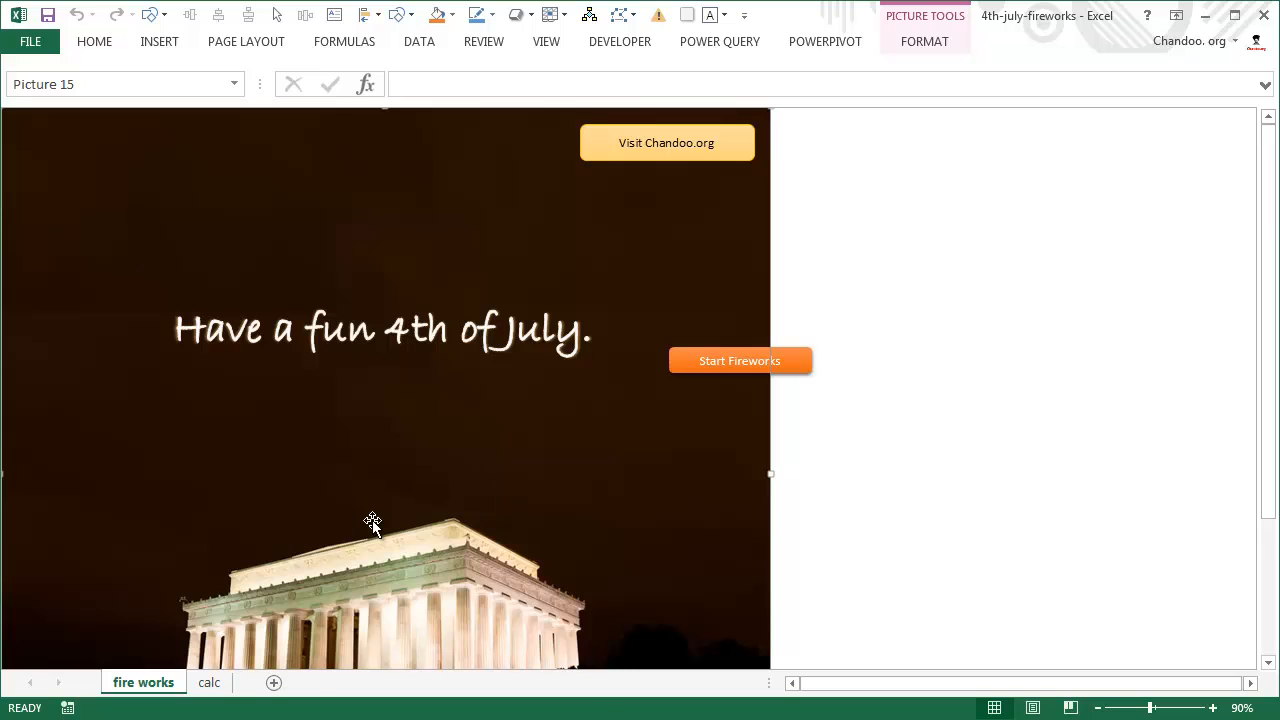
scroll(373, 535, down, 2)
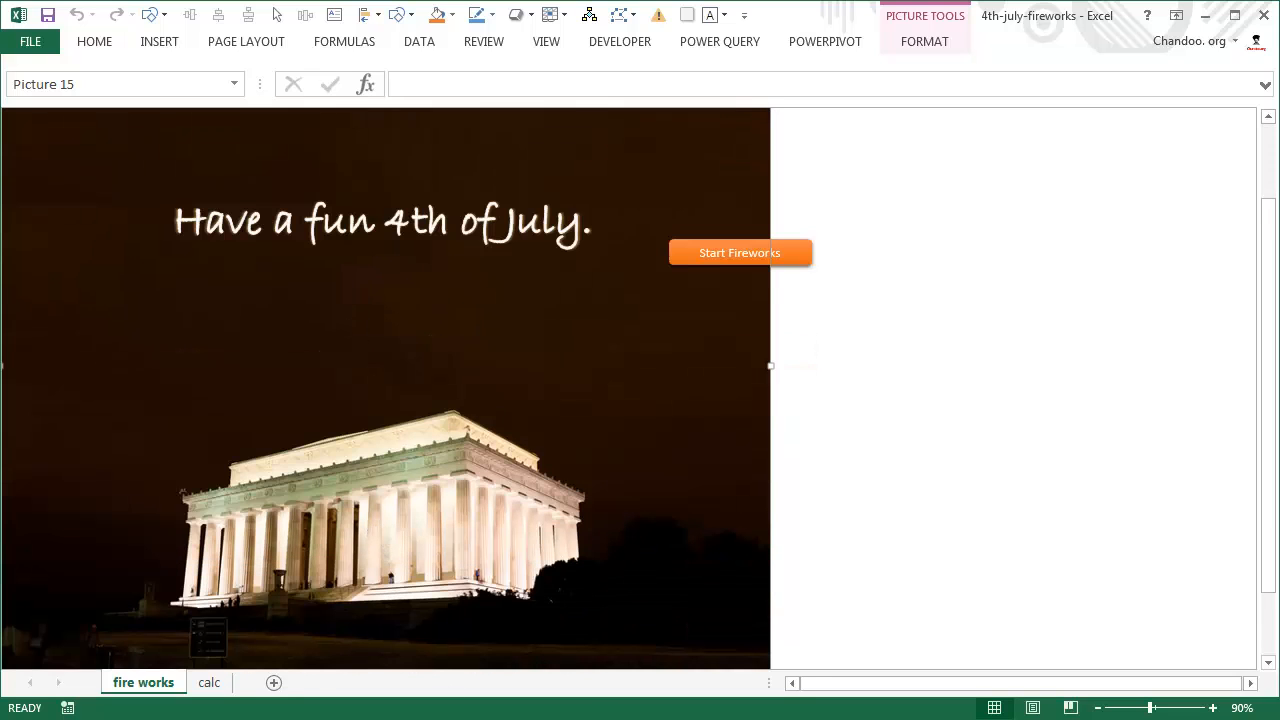
Switch to the images folder in Windows Explorer, inspect the memo-all and memo-front pictures, and return to the Excel workbook.
key(alt+Tab)
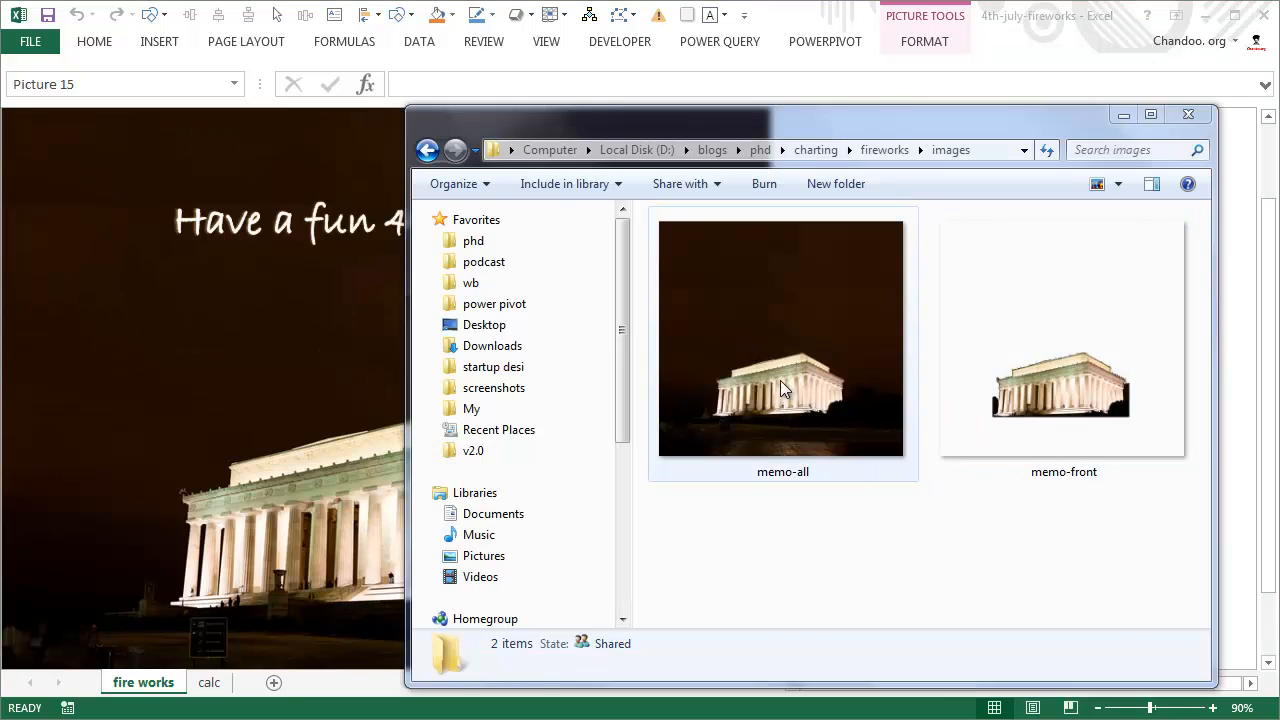
click(765, 280)
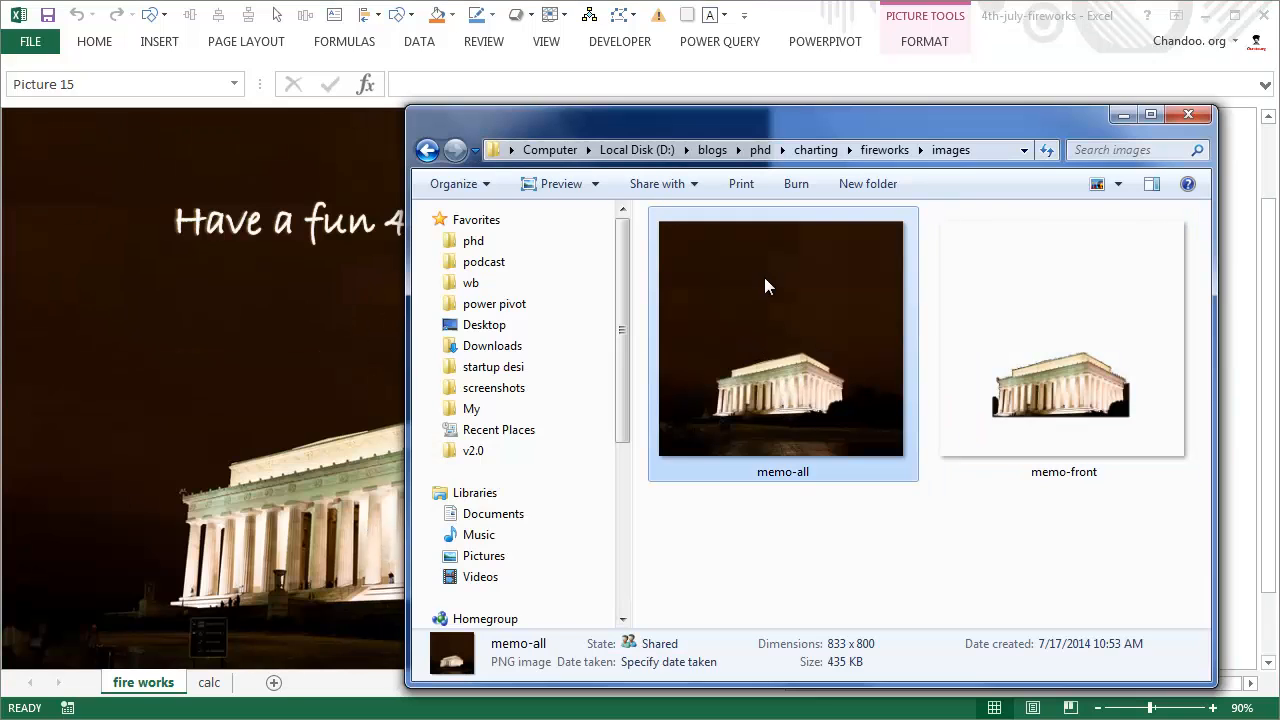
click(1070, 345)
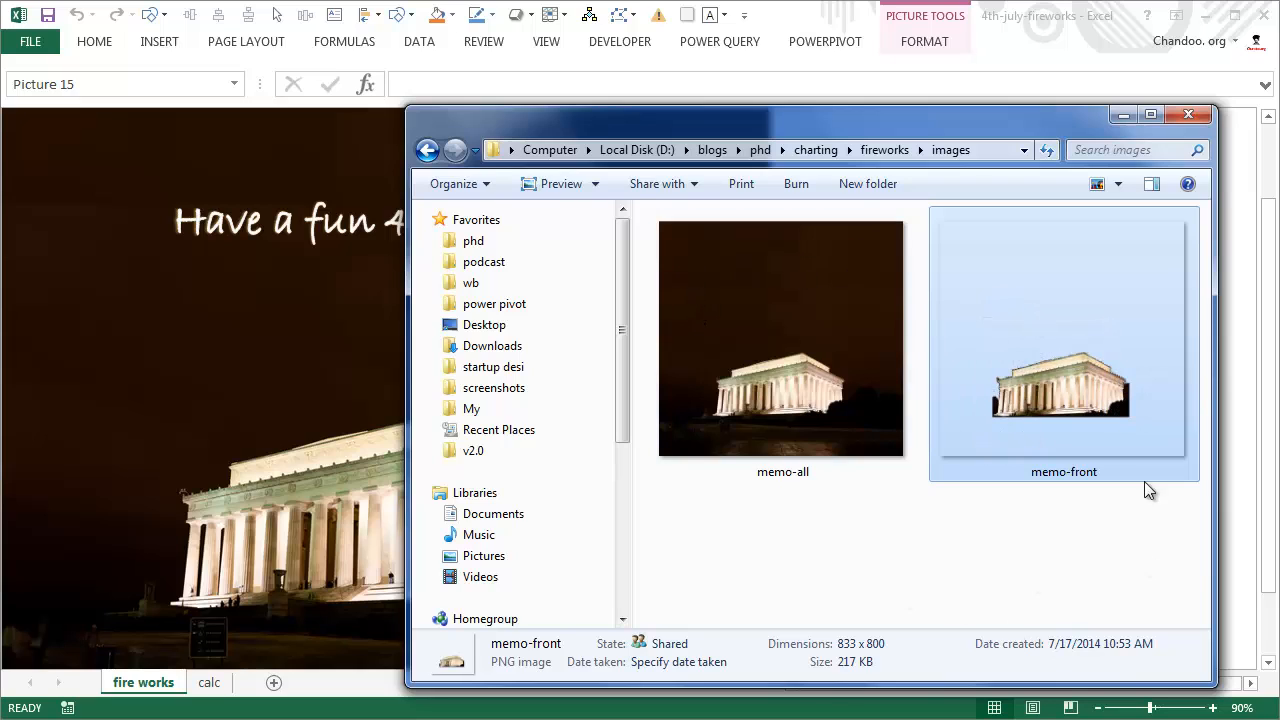
click(180, 346)
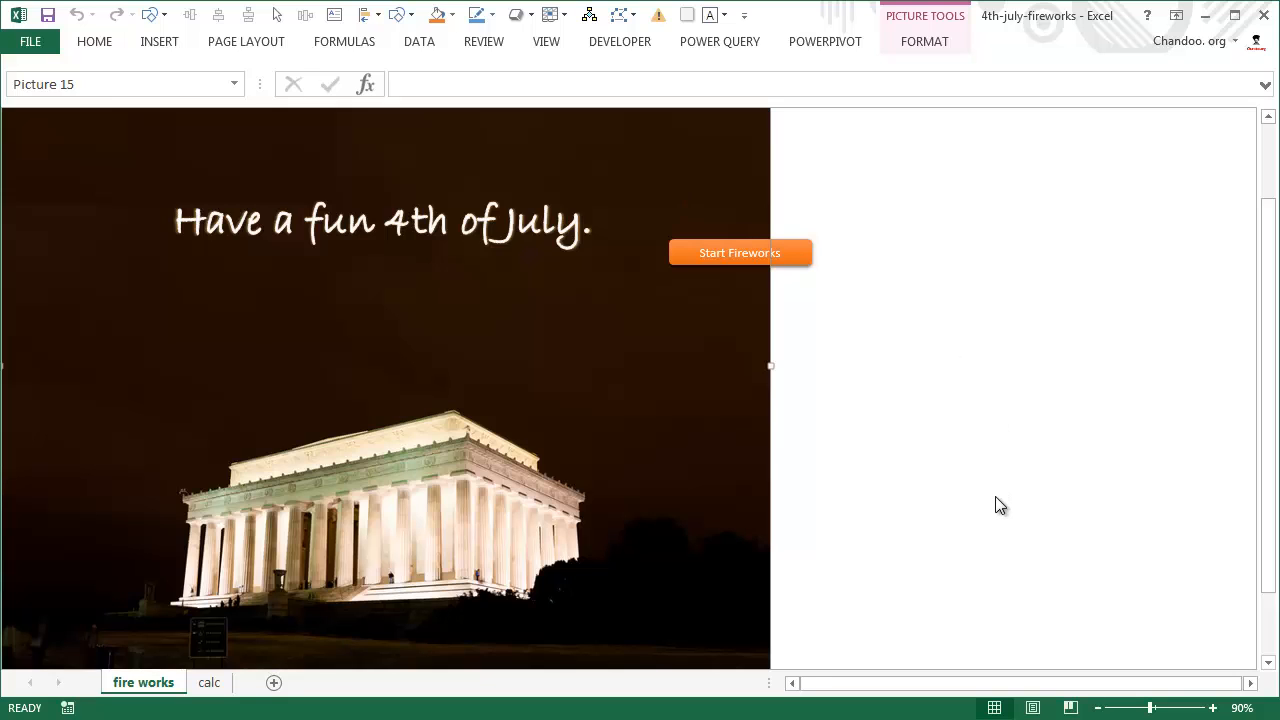
key(alt+Tab)
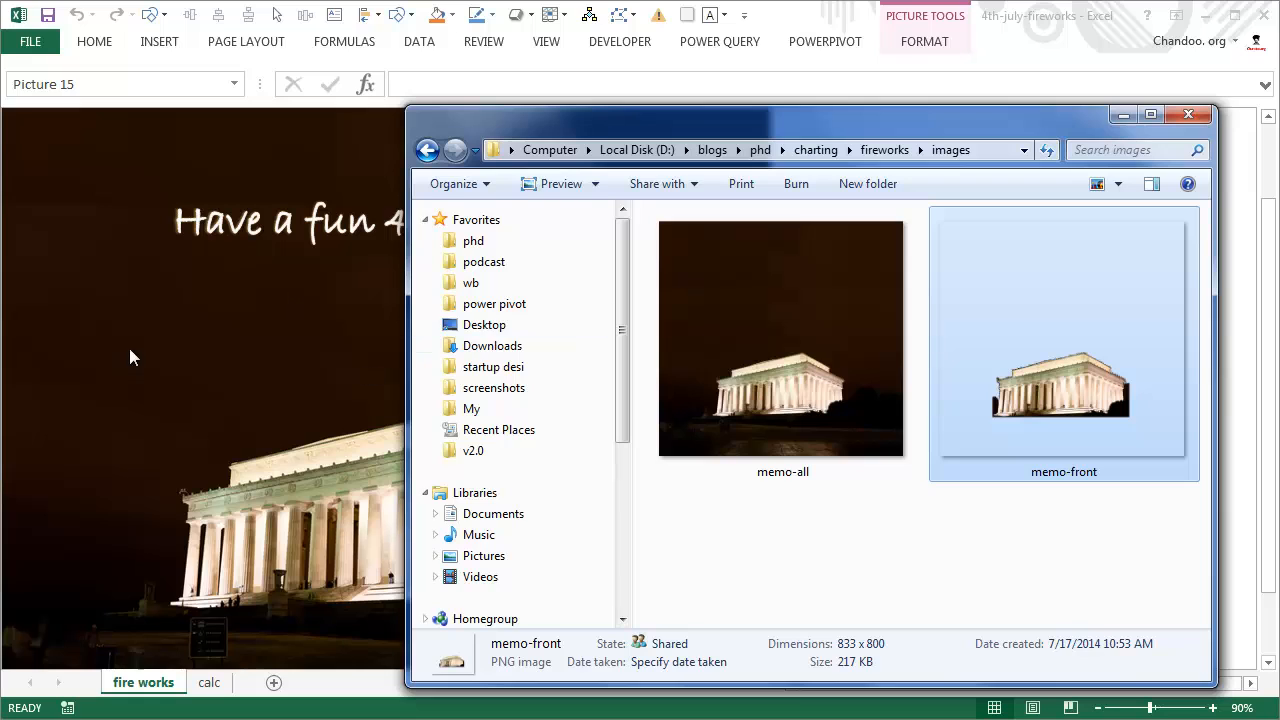
click(160, 330)
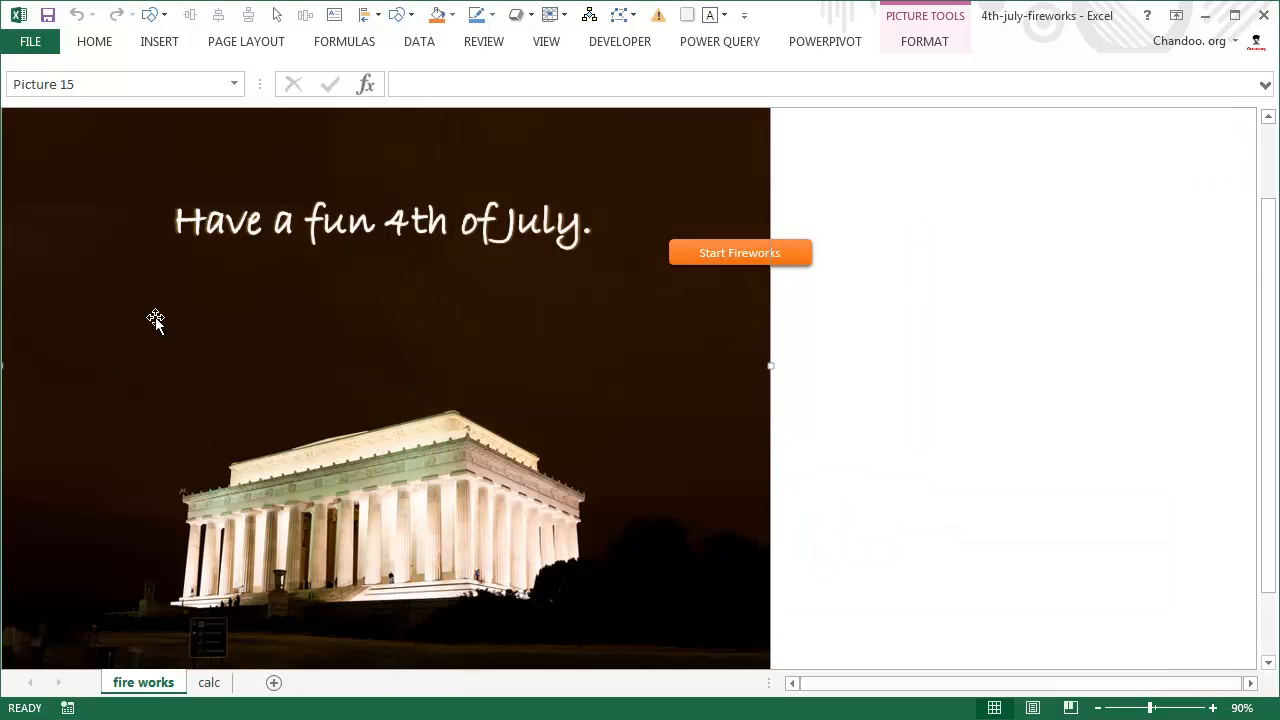
Open Module1 of the 4th-july-fireworks project in the VBA editor and read through the startFireworks and resetFireworks macros.
right_click(141, 688)
click(212, 547)
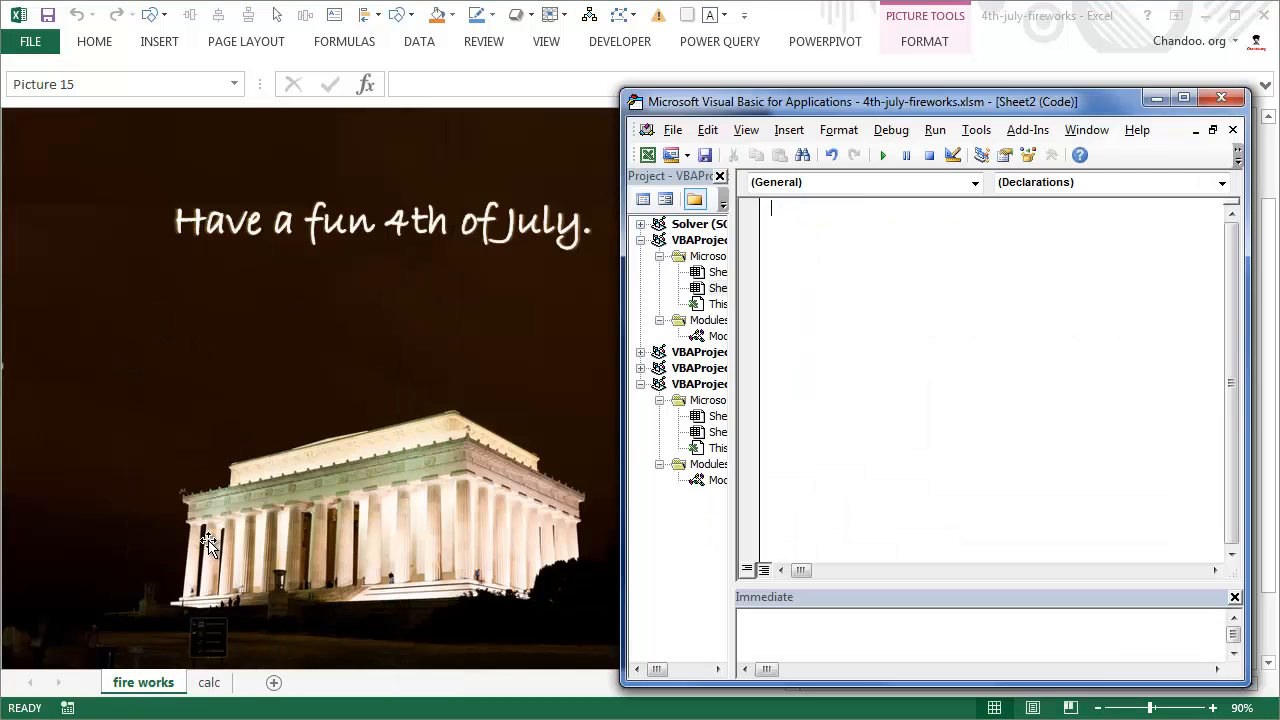
double_click(720, 336)
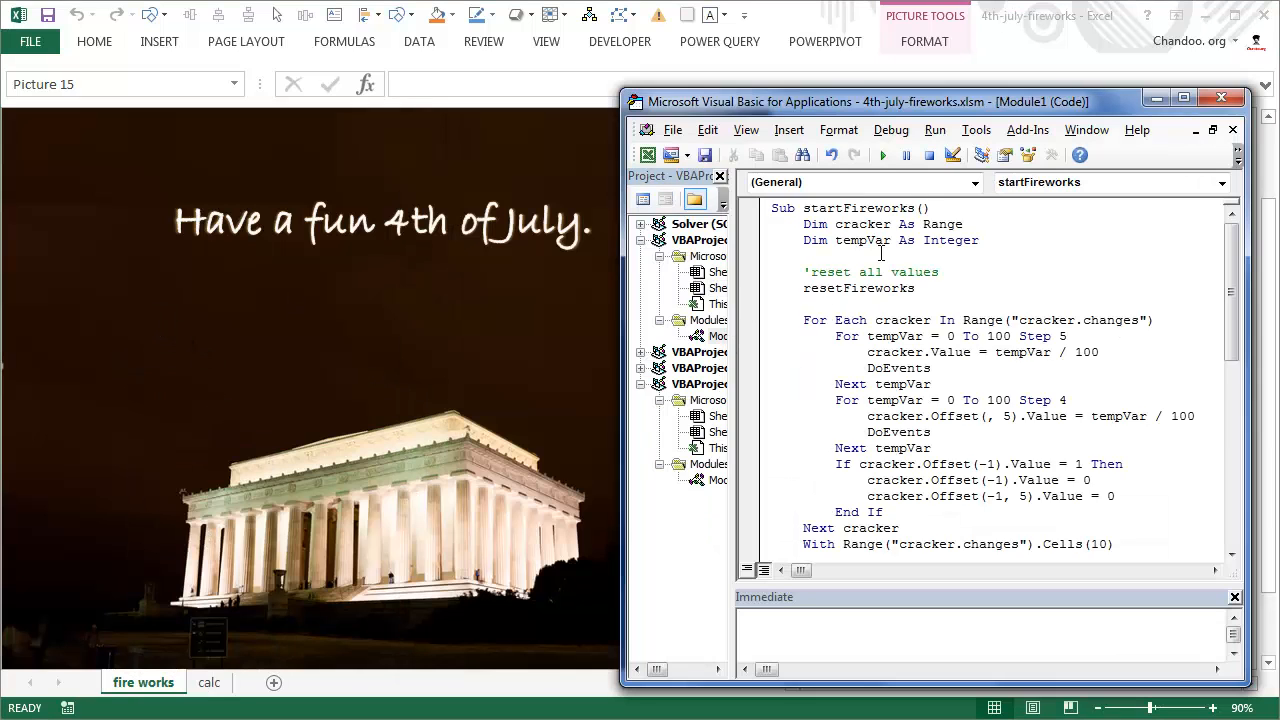
scroll(906, 290, down, 8)
scroll(906, 290, down, 2)
scroll(1017, 512, up, 7)
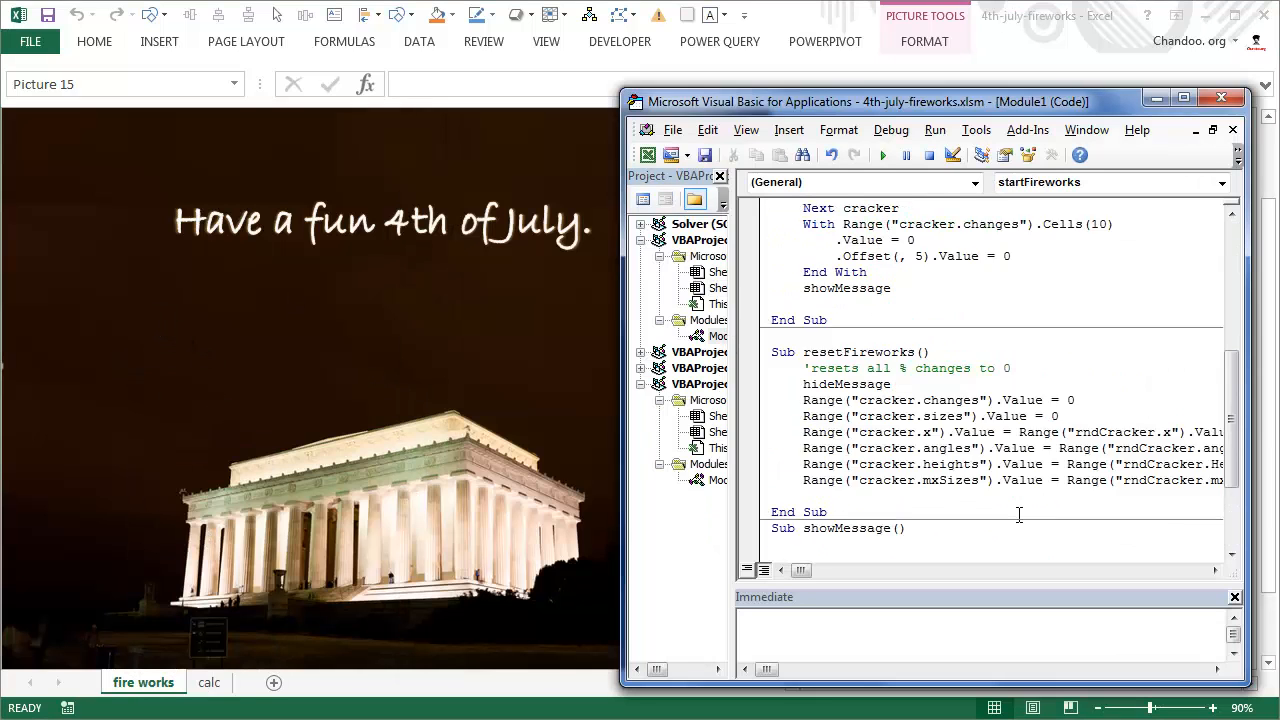
Inspect the txtWishes visibility lines in showMessage and hideMessage, review the whole module again and close the VBA editor.
scroll(1019, 514, up, 3)
scroll(1000, 460, down, 9)
click(941, 448)
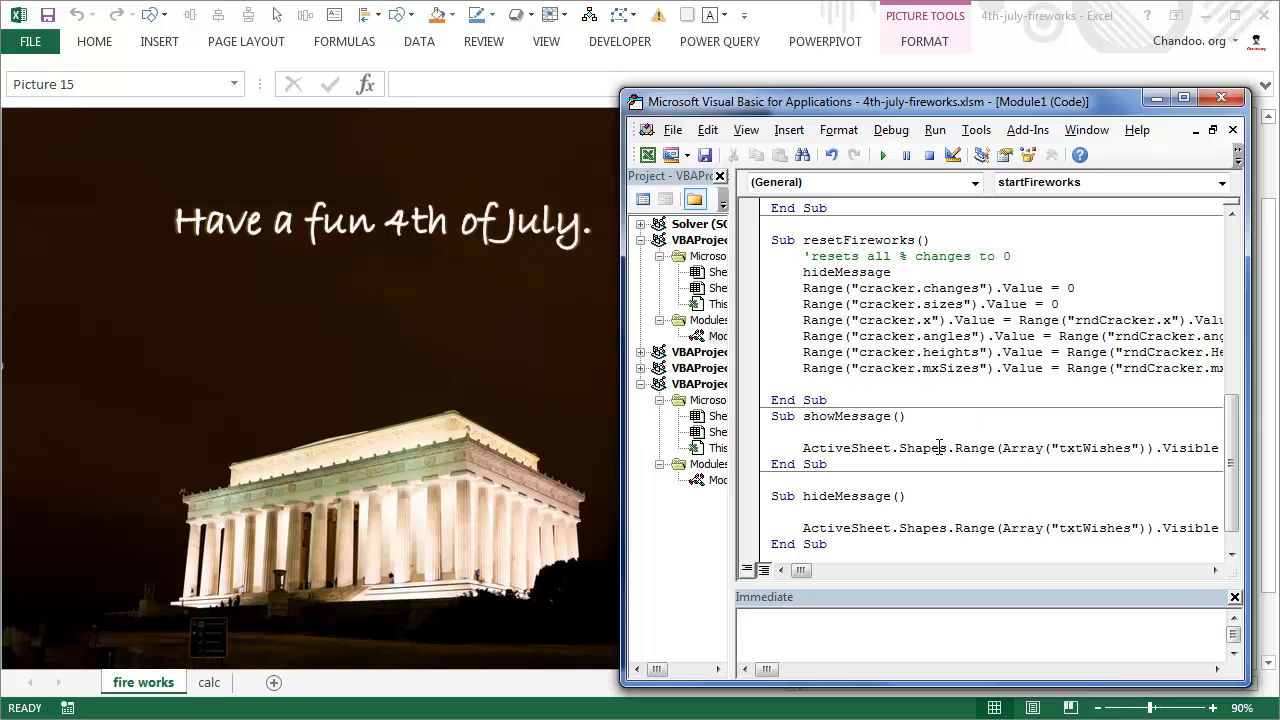
click(941, 526)
scroll(1023, 270, up, 9)
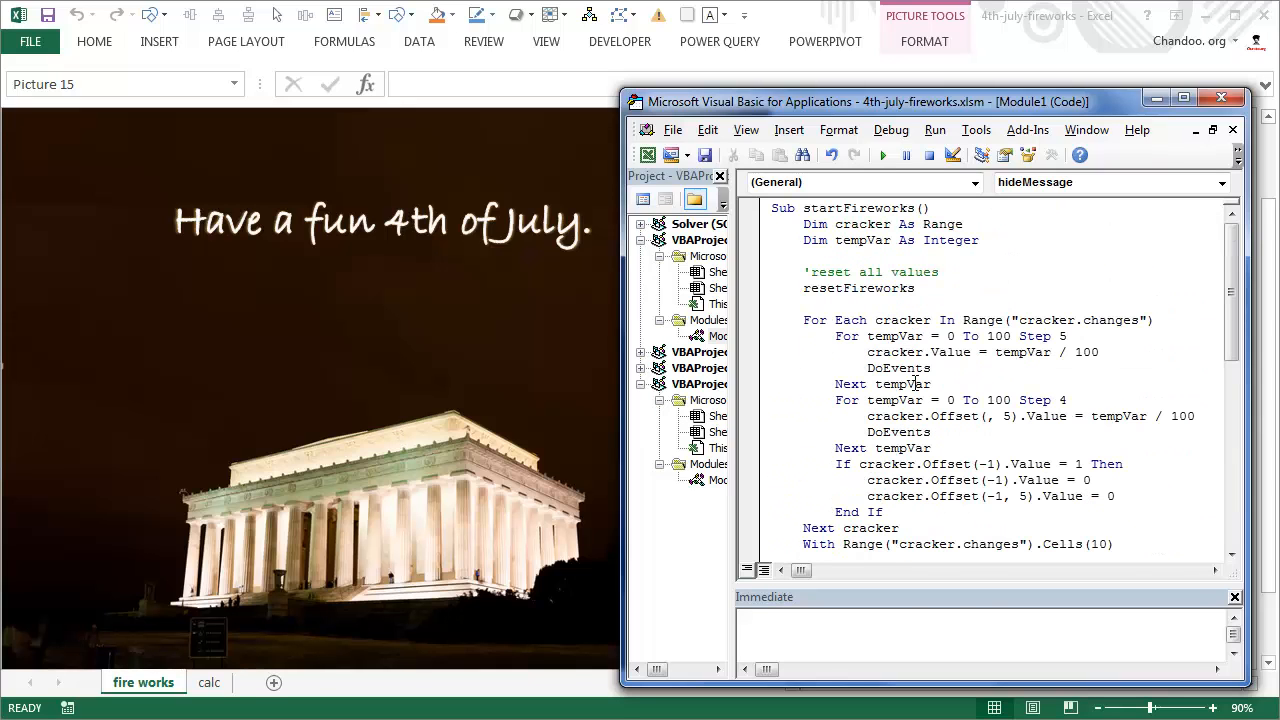
scroll(1054, 394, down, 9)
scroll(1054, 398, up, 8)
click(1217, 98)
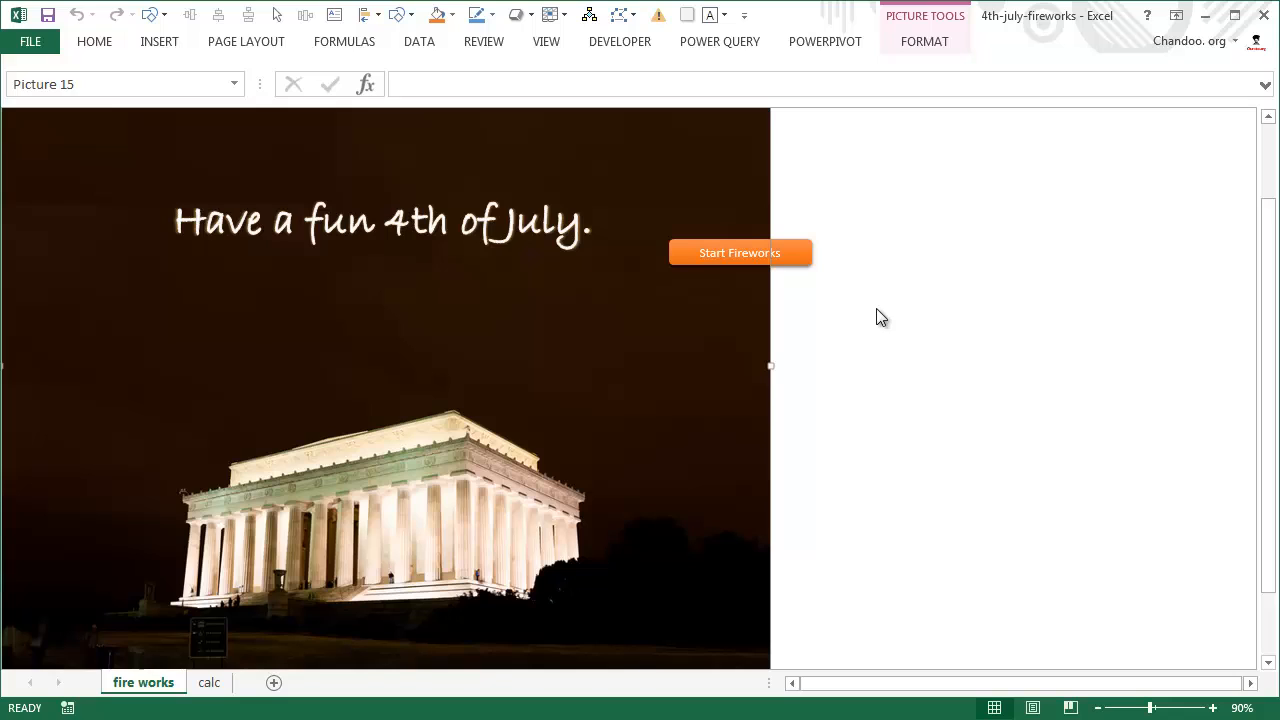